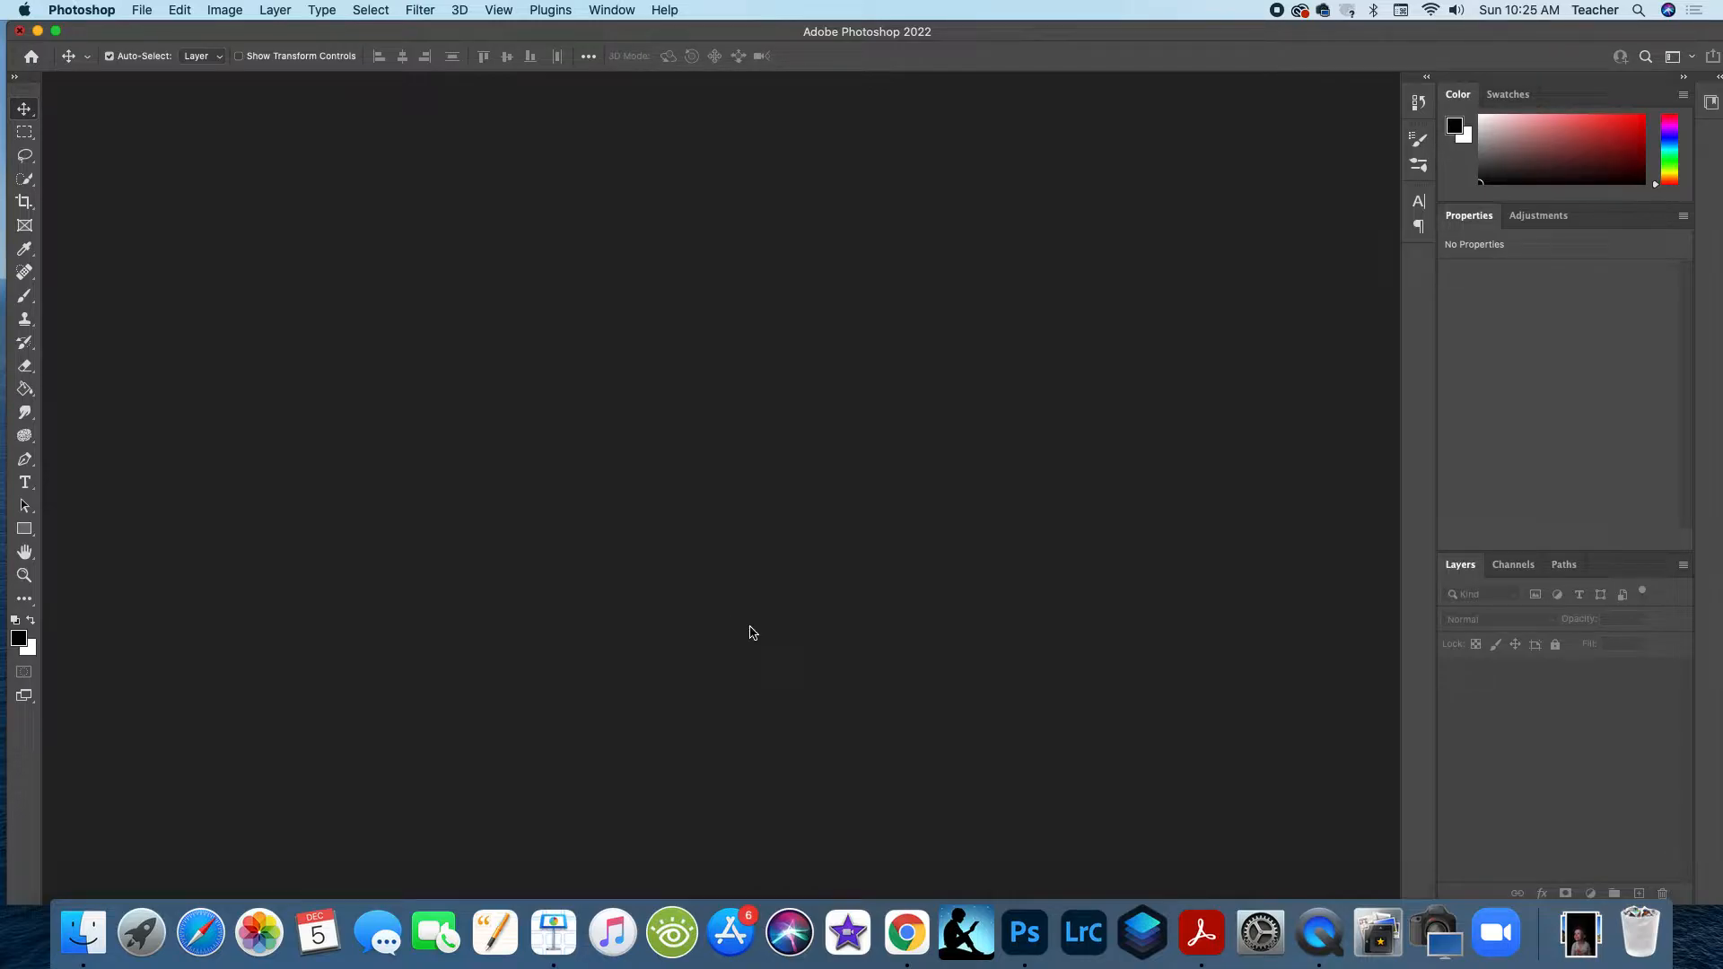
Step: Open the portrait photo IMG_0739.JPG from the Downloads folder
{"action": "left_click", "coordinate": [143, 13]}
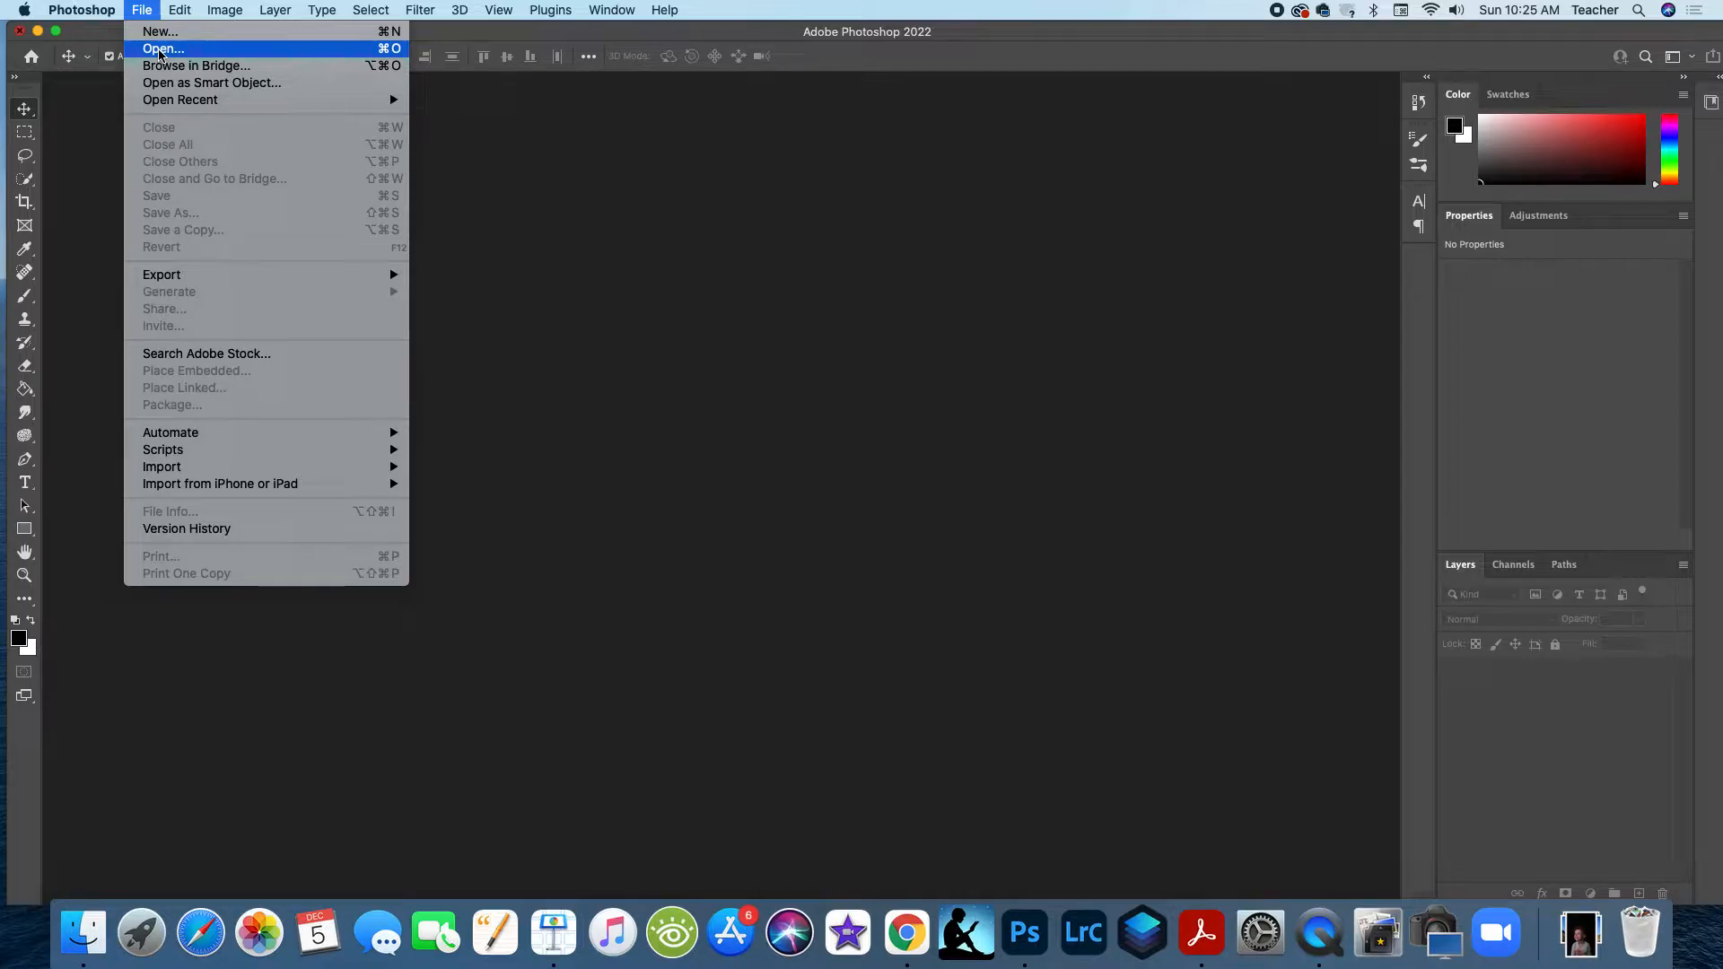
{"action": "left_click", "coordinate": [160, 51]}
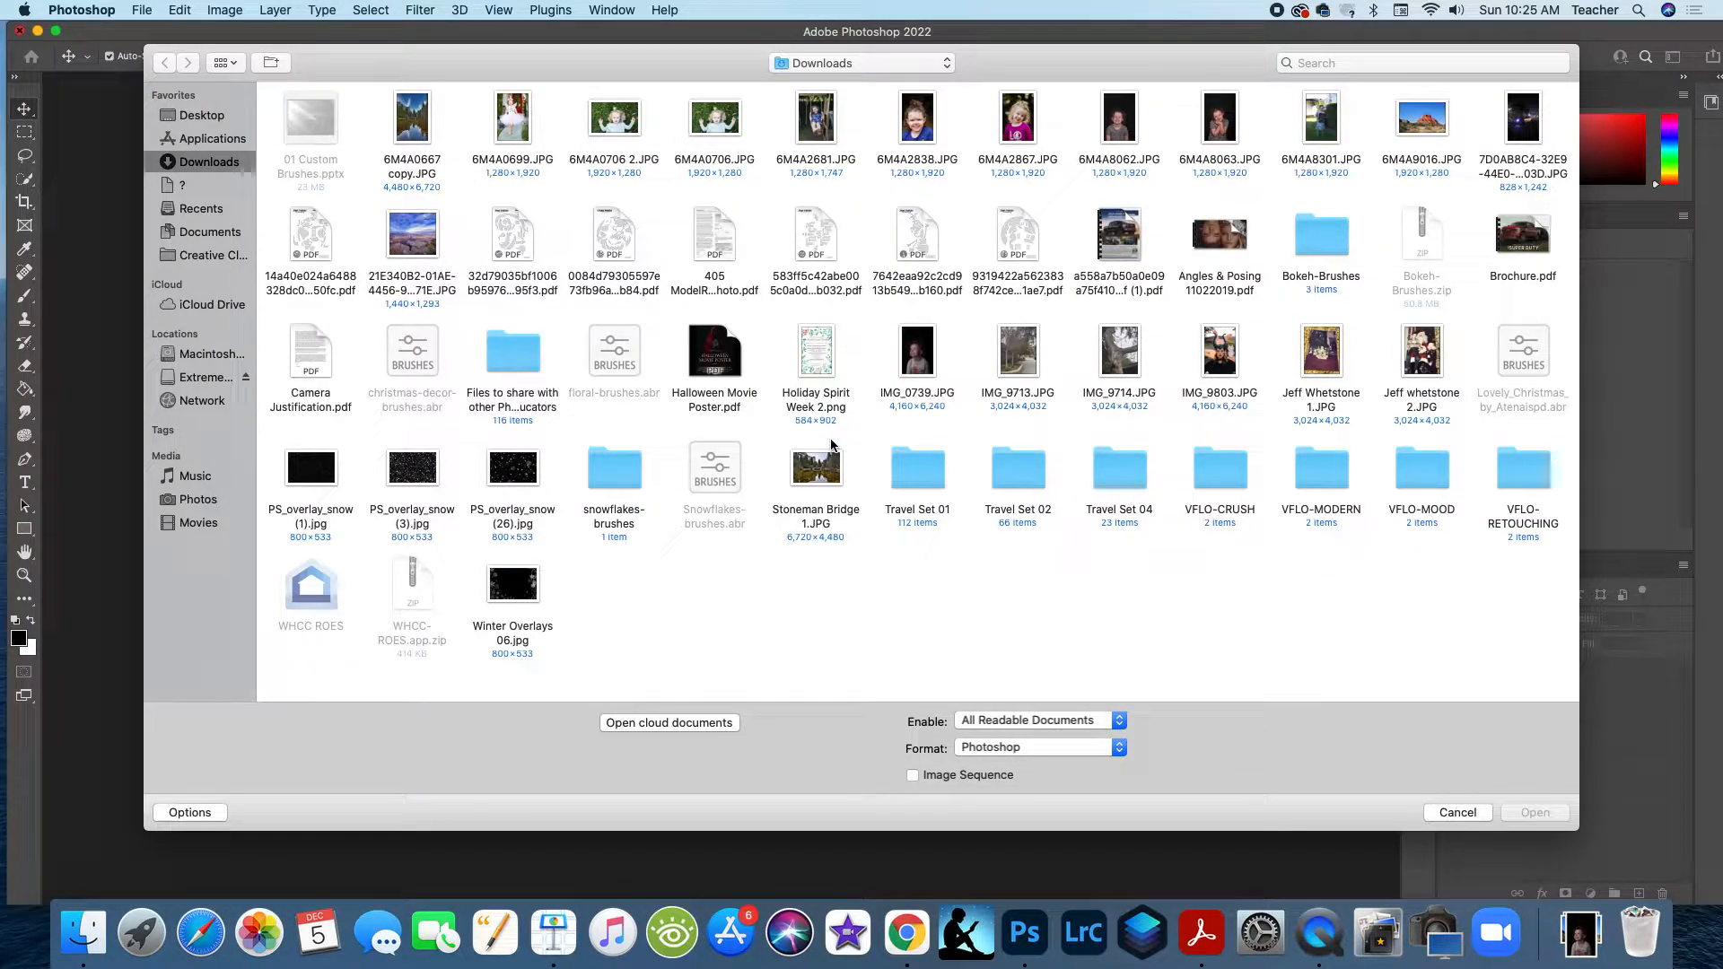
{"action": "left_click", "coordinate": [920, 363]}
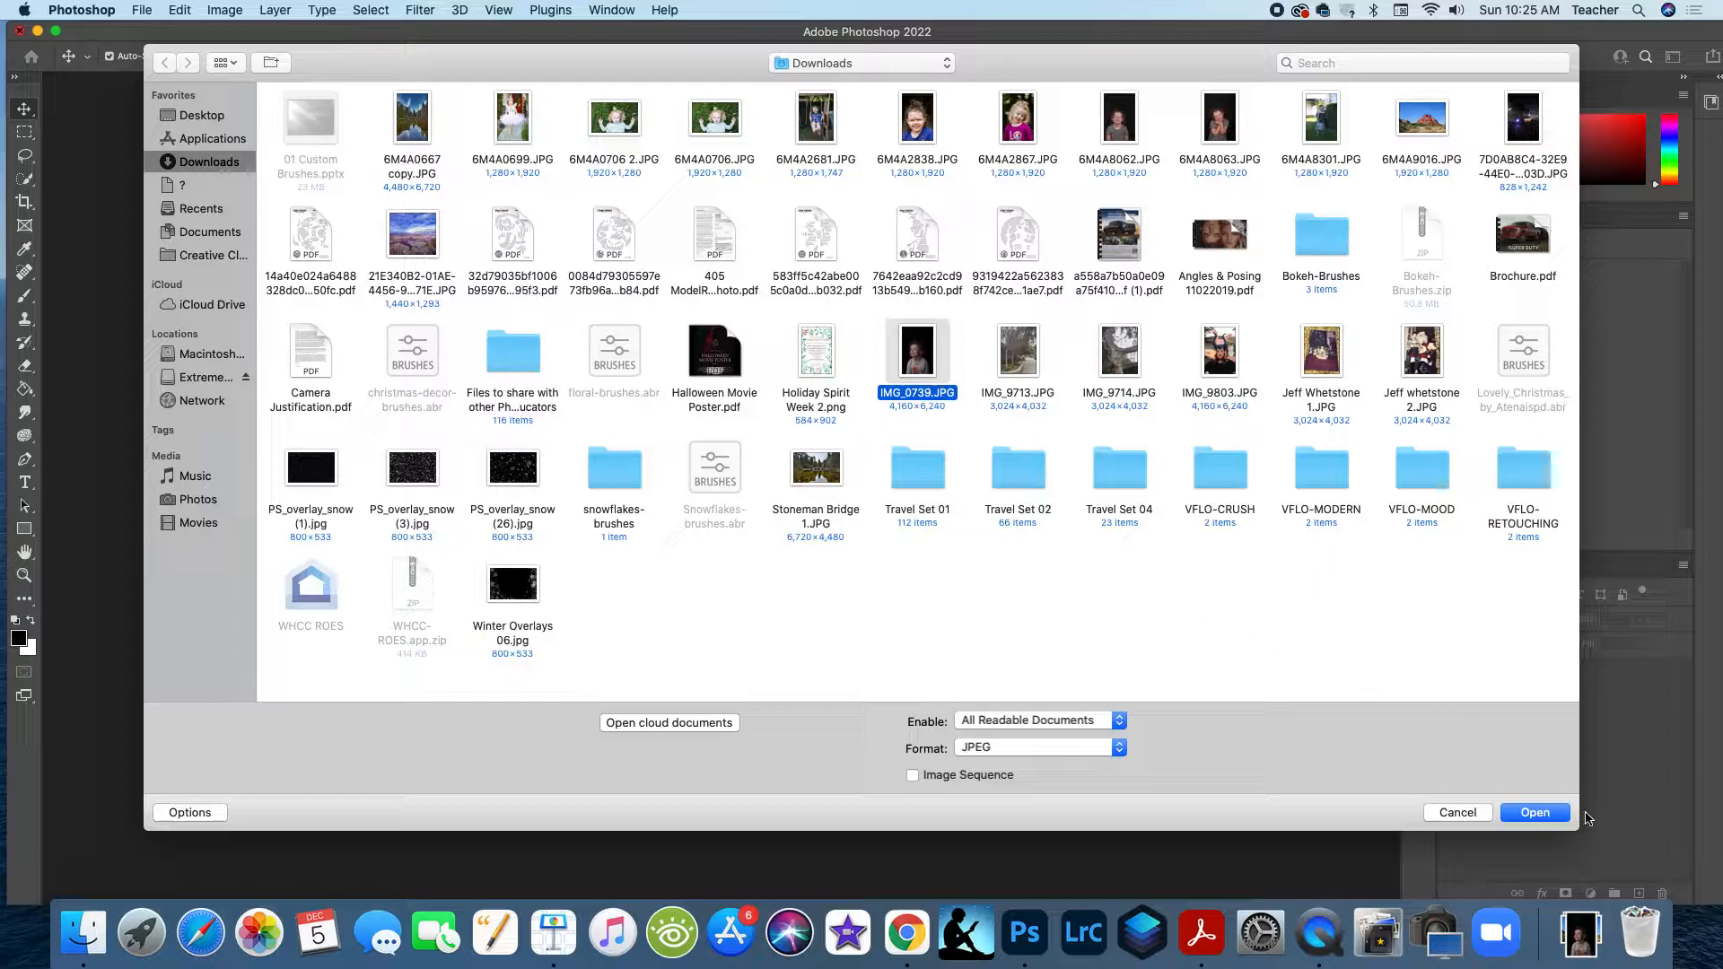
{"action": "left_click", "coordinate": [1548, 814]}
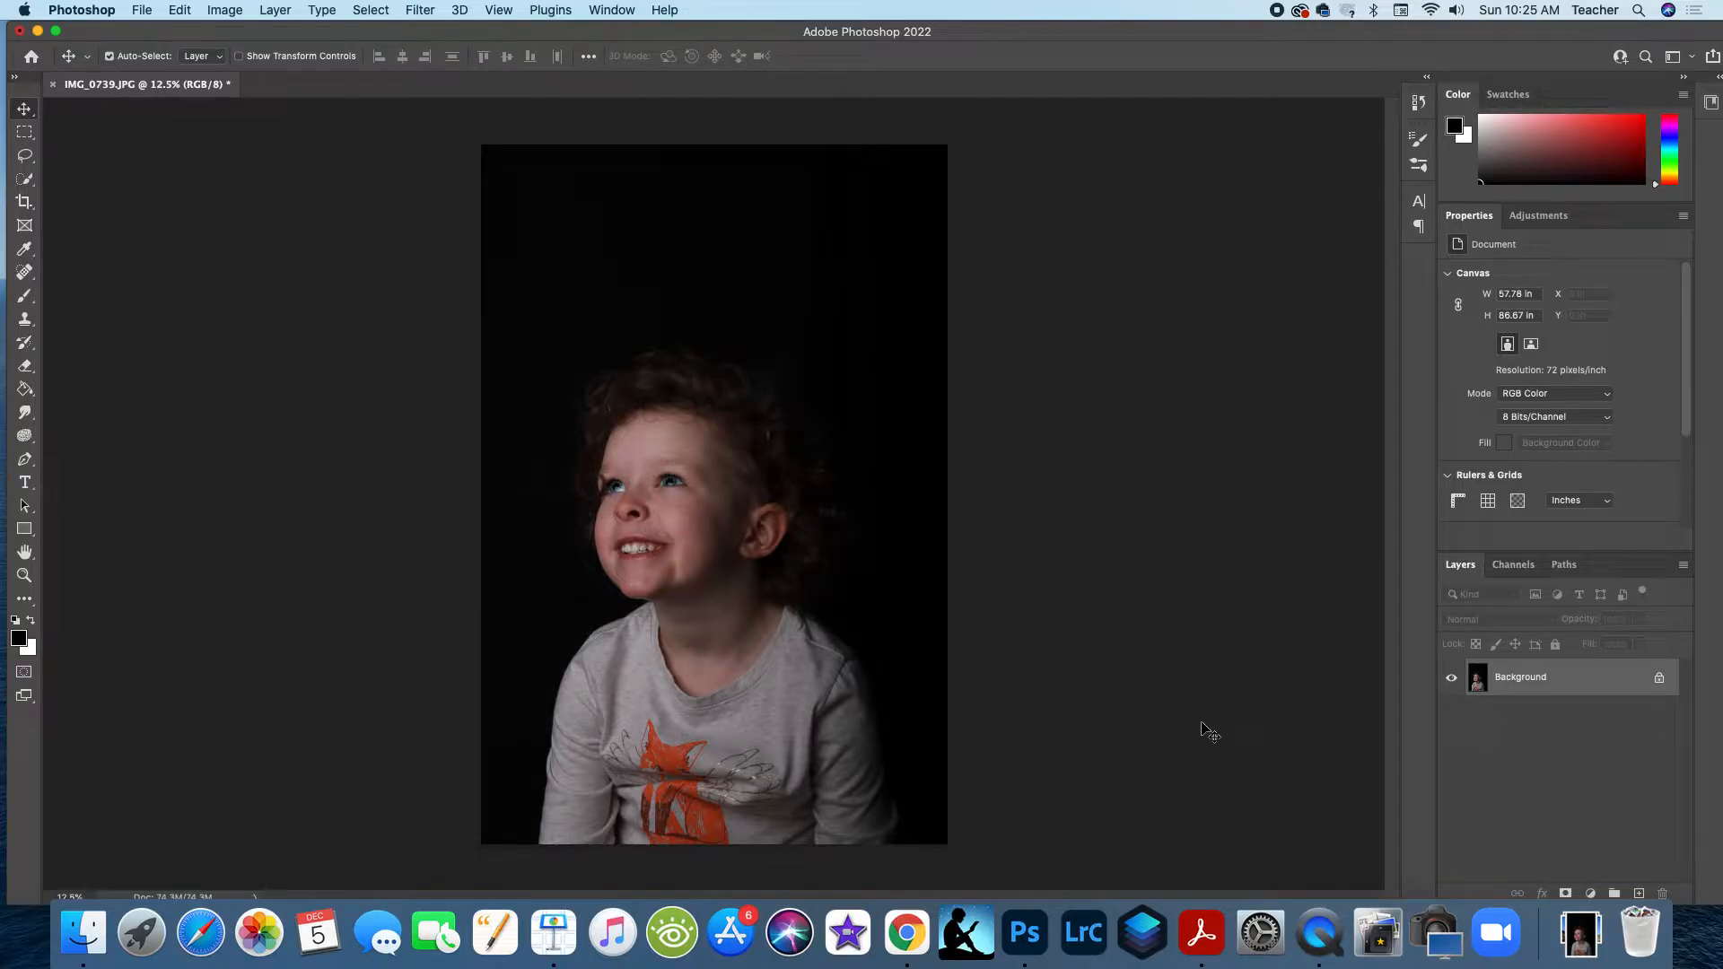
Step: Duplicate the Background layer of the portrait photo
{"action": "key", "text": "super"}
{"action": "key", "text": "super+j"}
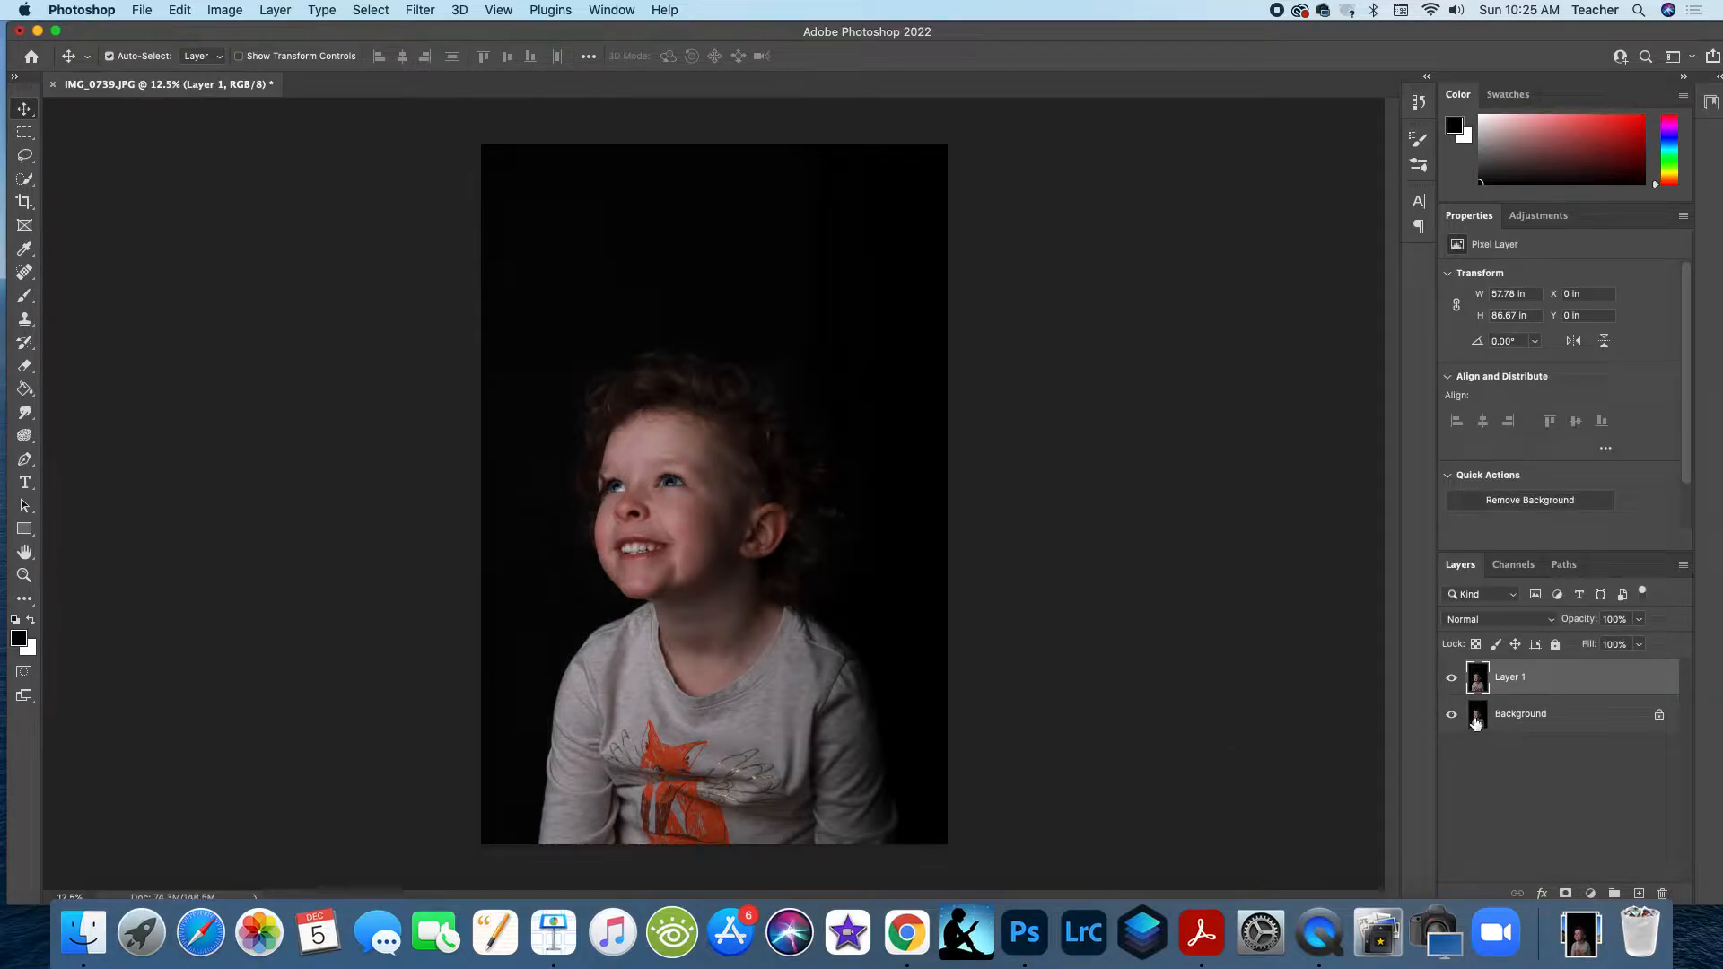
{"action": "right_click", "coordinate": [1511, 680]}
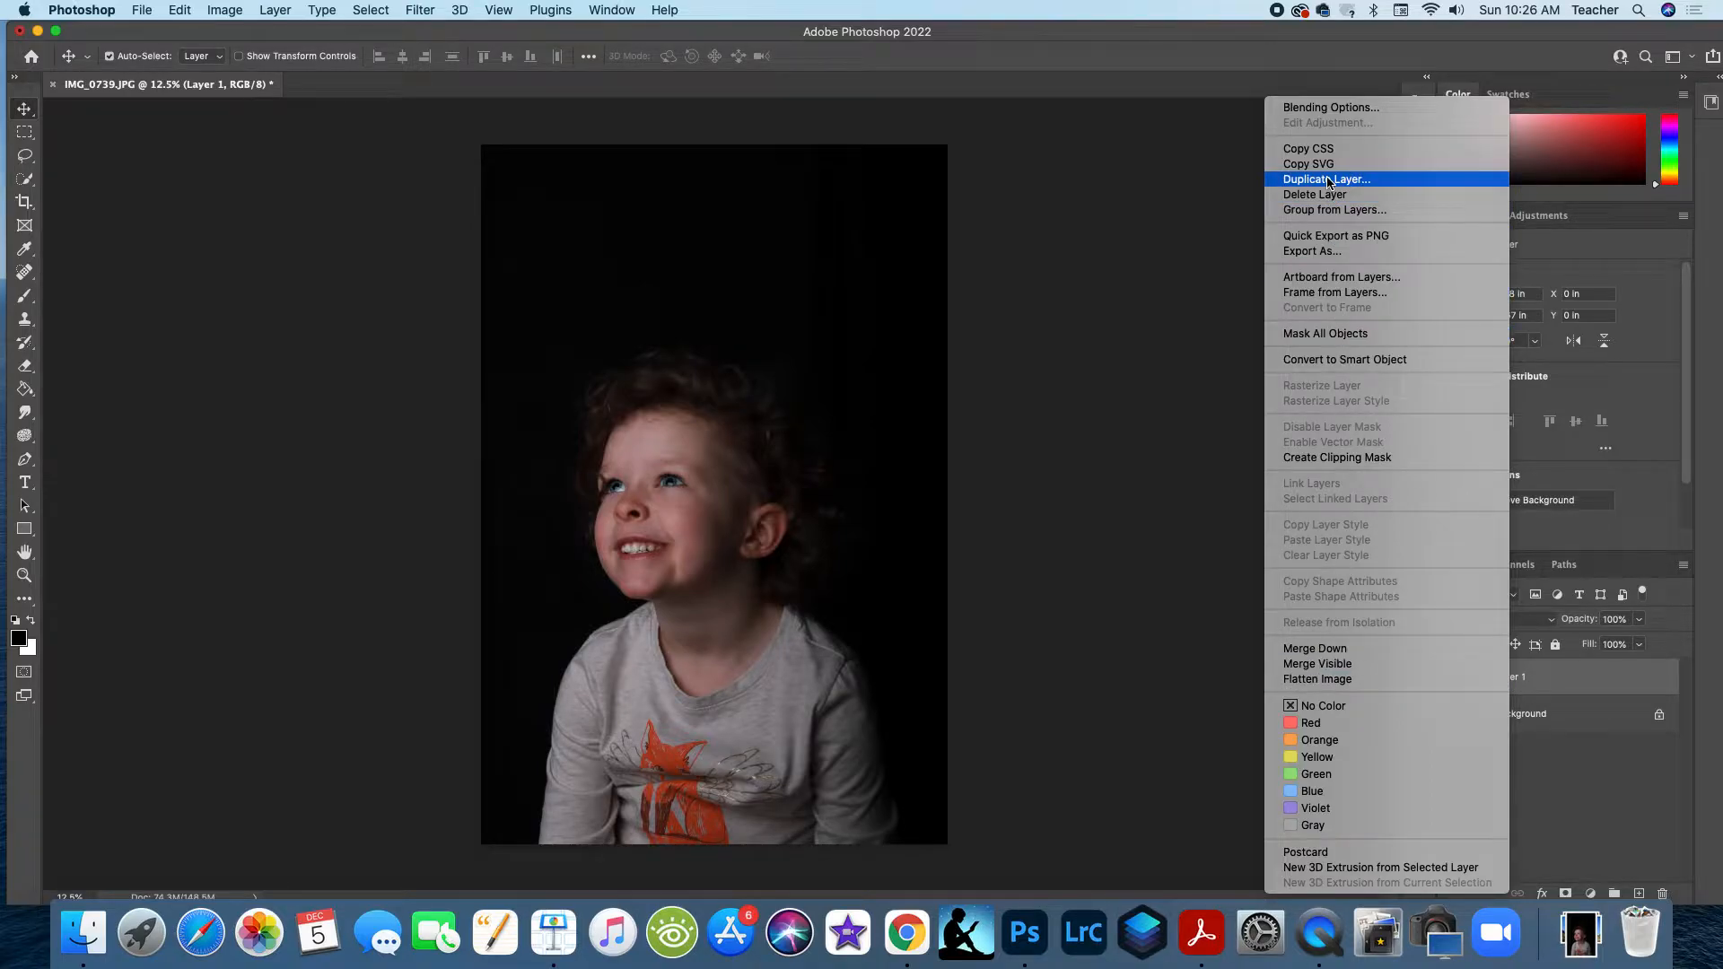
{"action": "left_click", "coordinate": [1112, 261]}
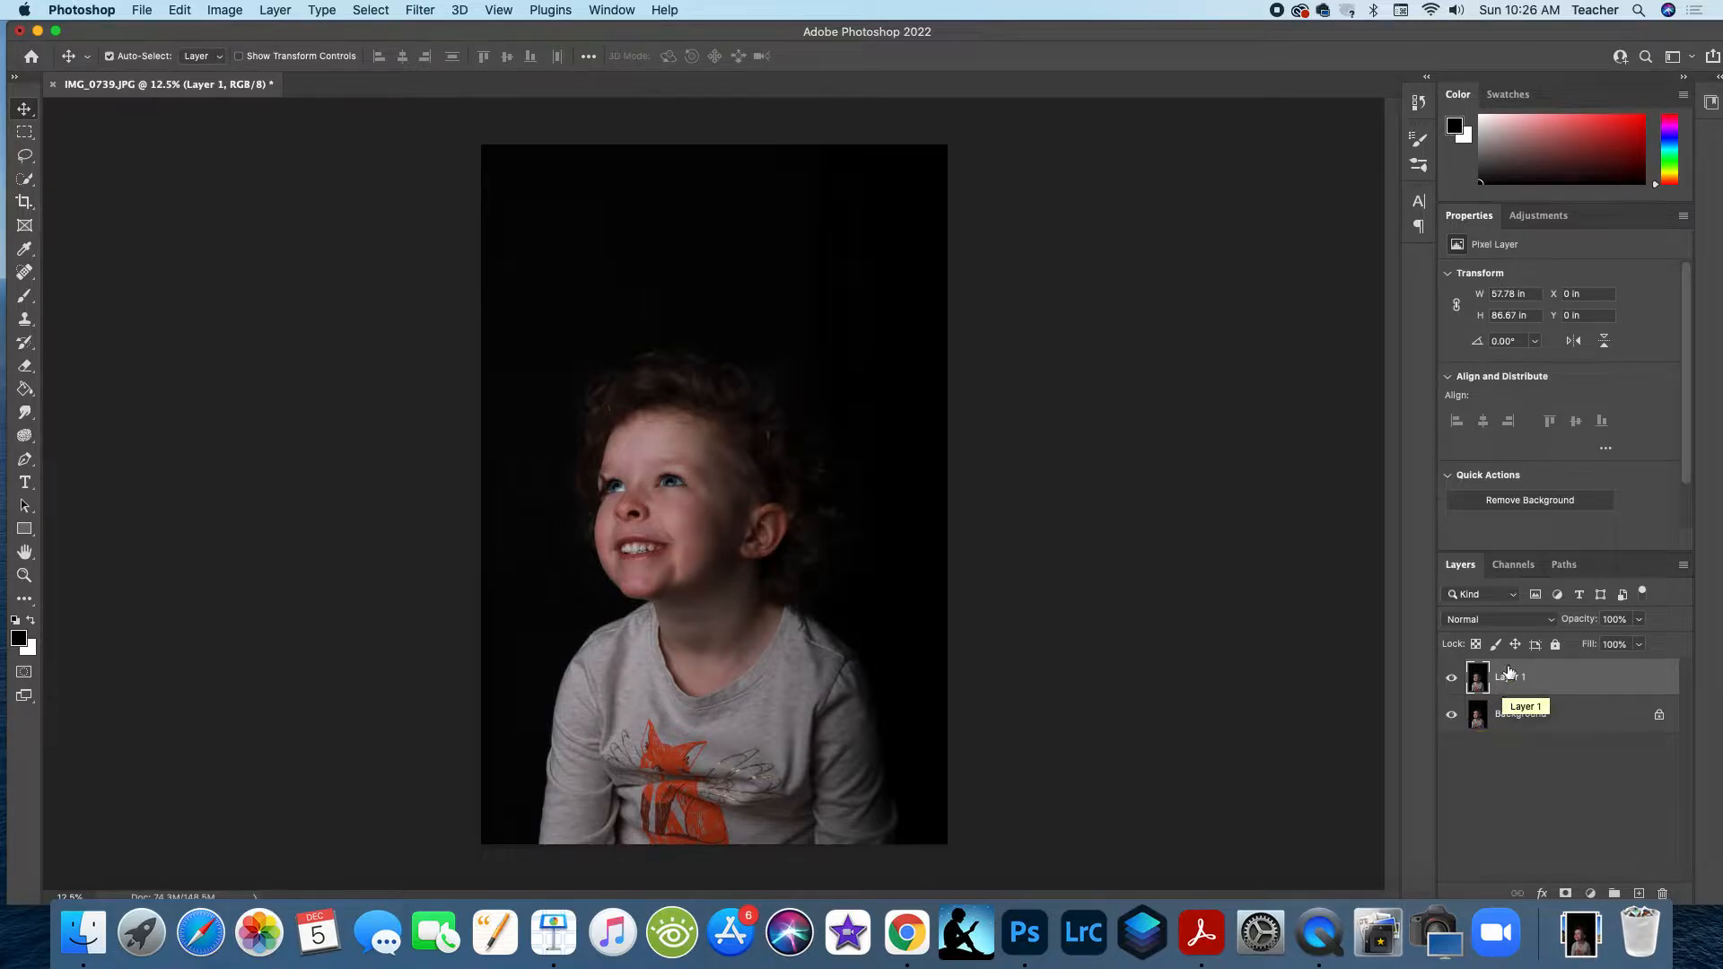
Step: Add a Black & White adjustment layer above the duplicated layer with Reds at 86 and Blues at 168
{"action": "left_click", "coordinate": [1535, 220]}
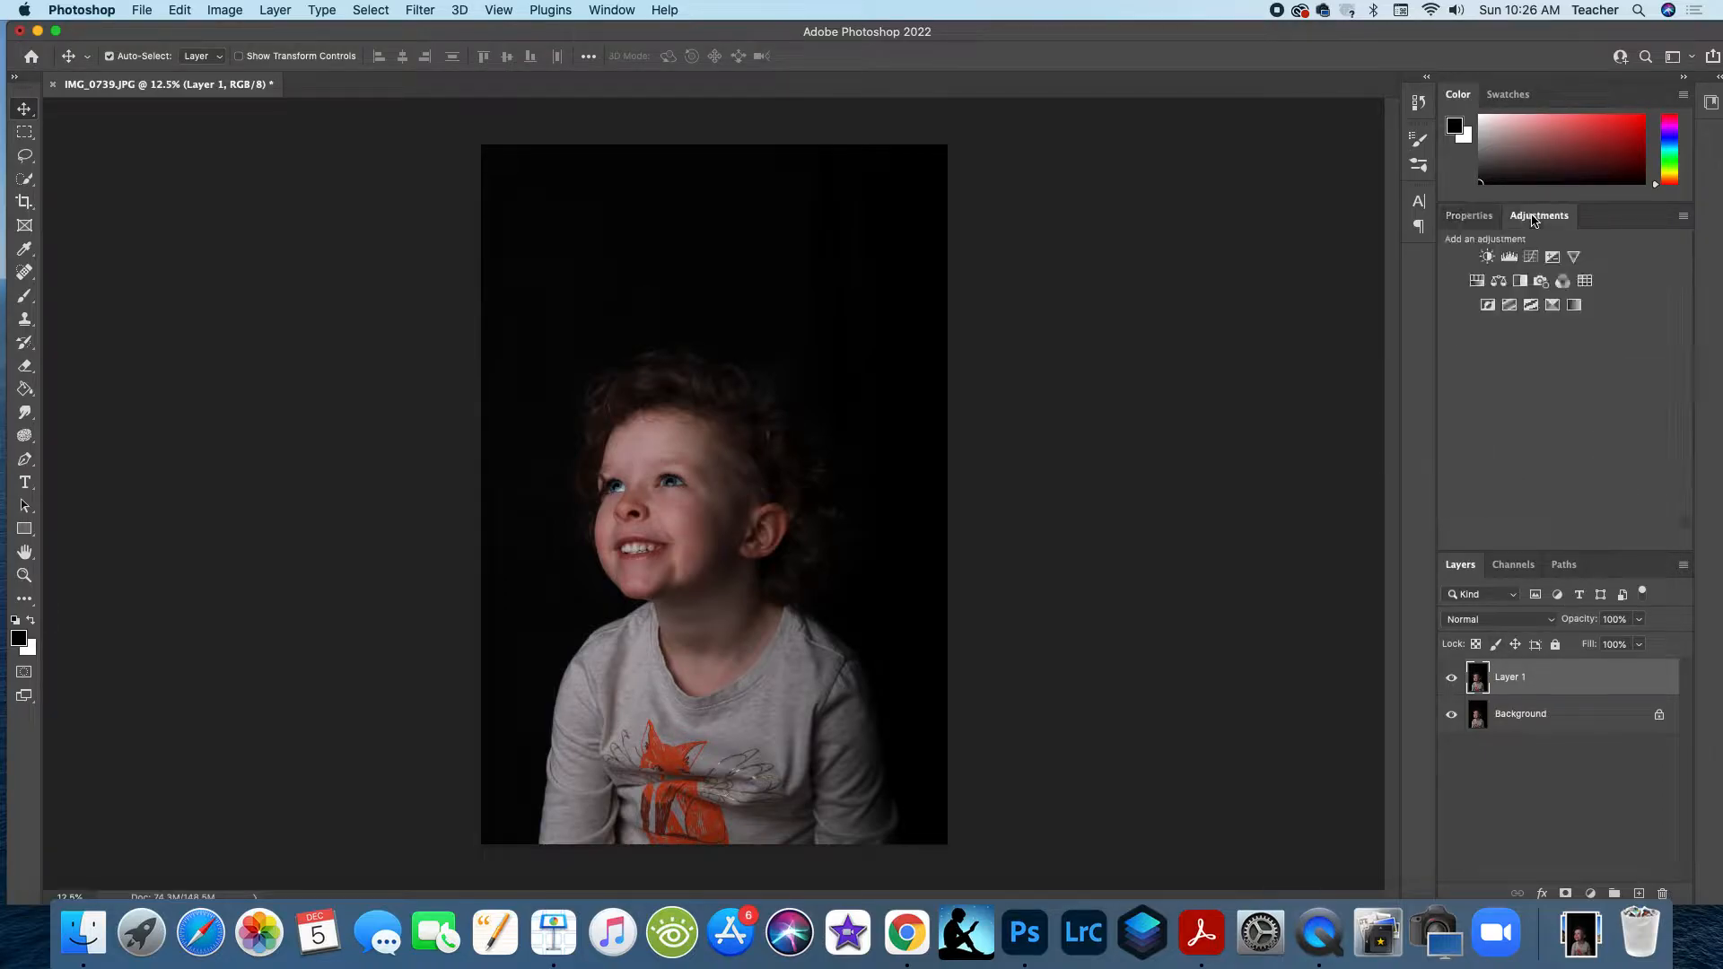
{"action": "left_click", "coordinate": [1520, 282]}
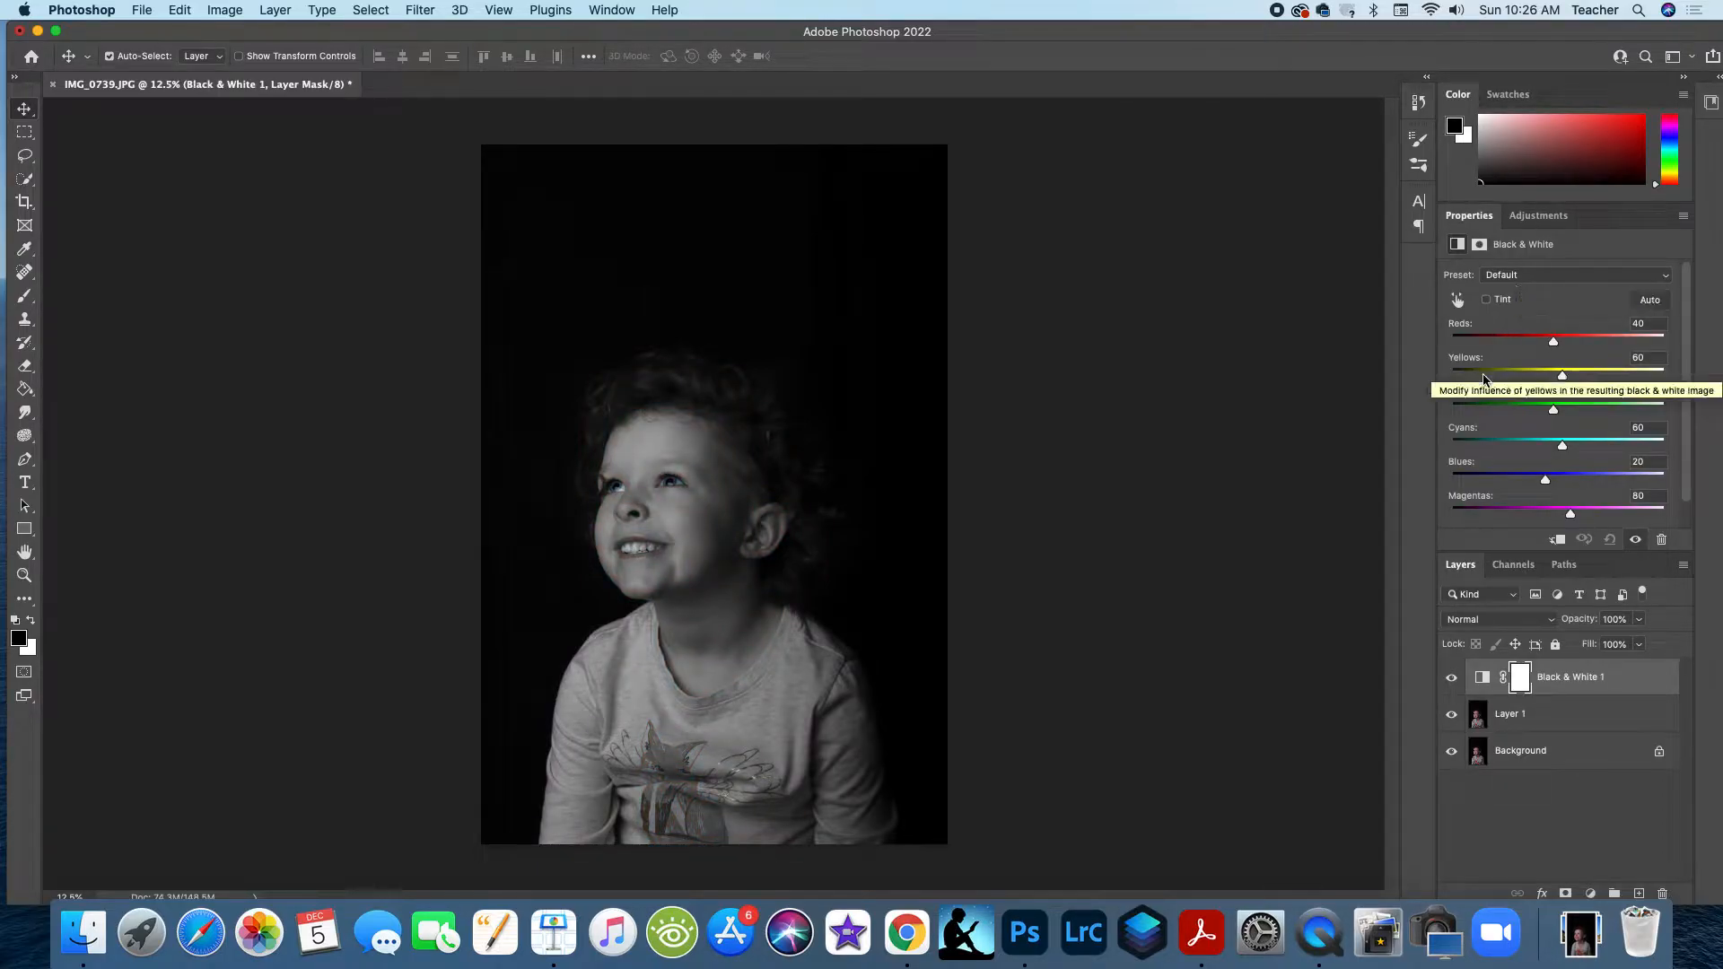
{"action": "left_click_drag", "start_coordinate": [1554, 346], "coordinate": [1574, 342]}
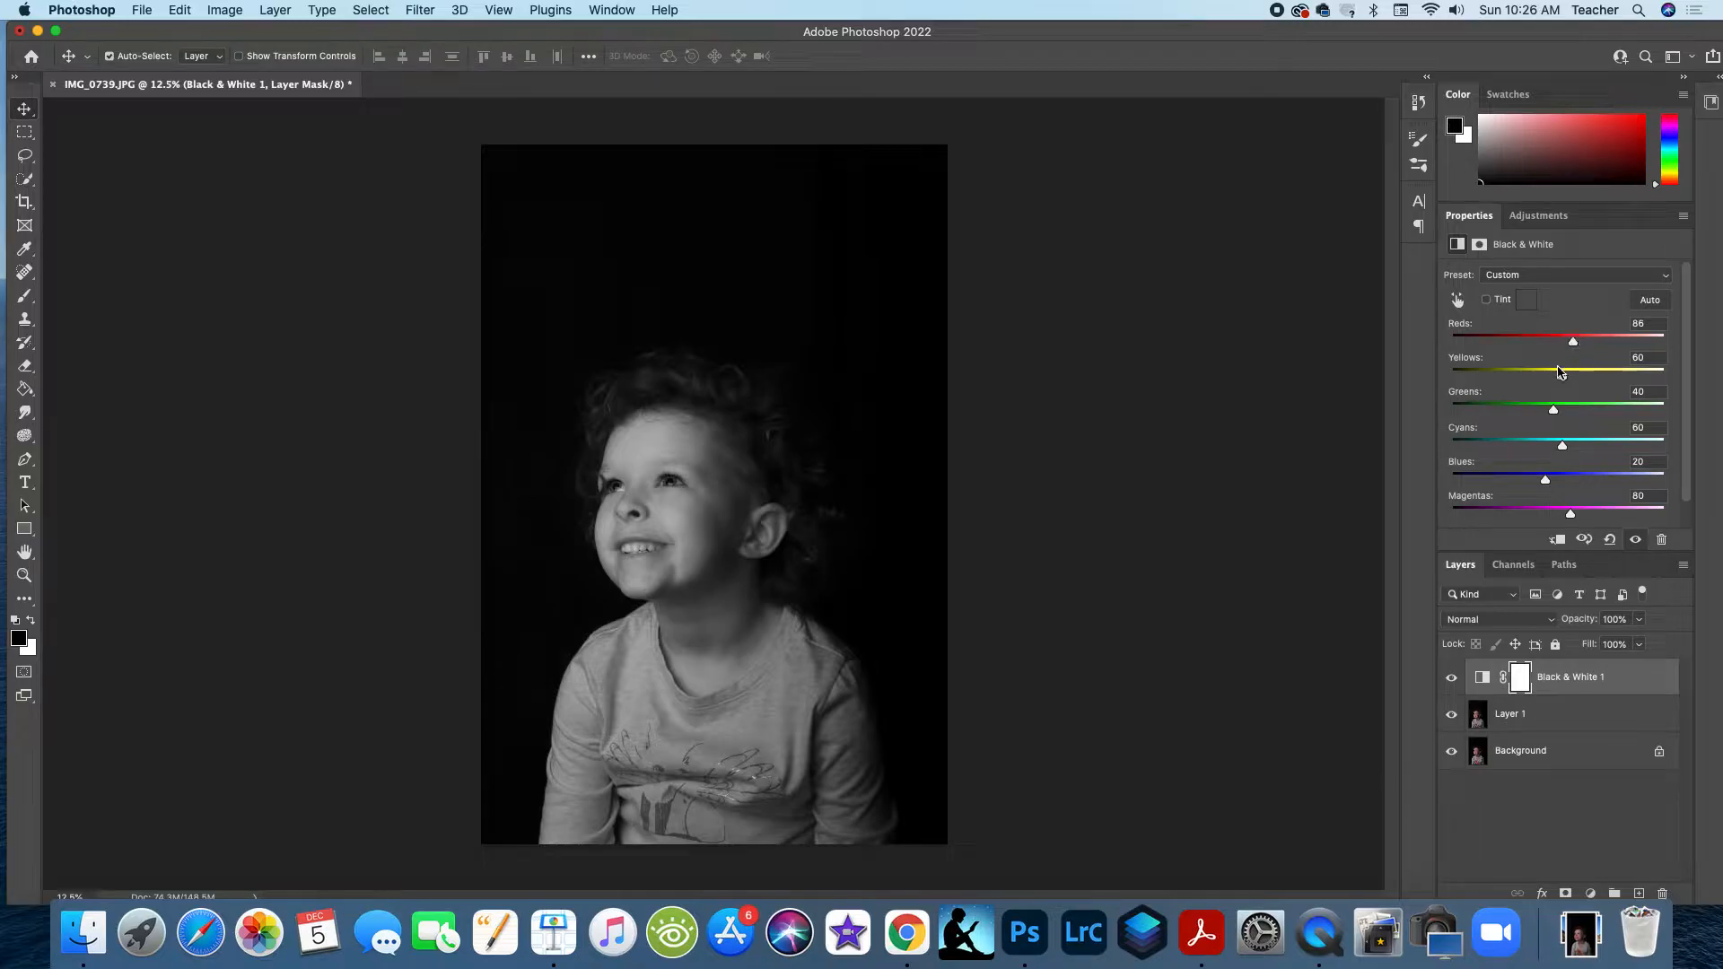
{"action": "left_click_drag", "start_coordinate": [1547, 484], "coordinate": [1608, 482]}
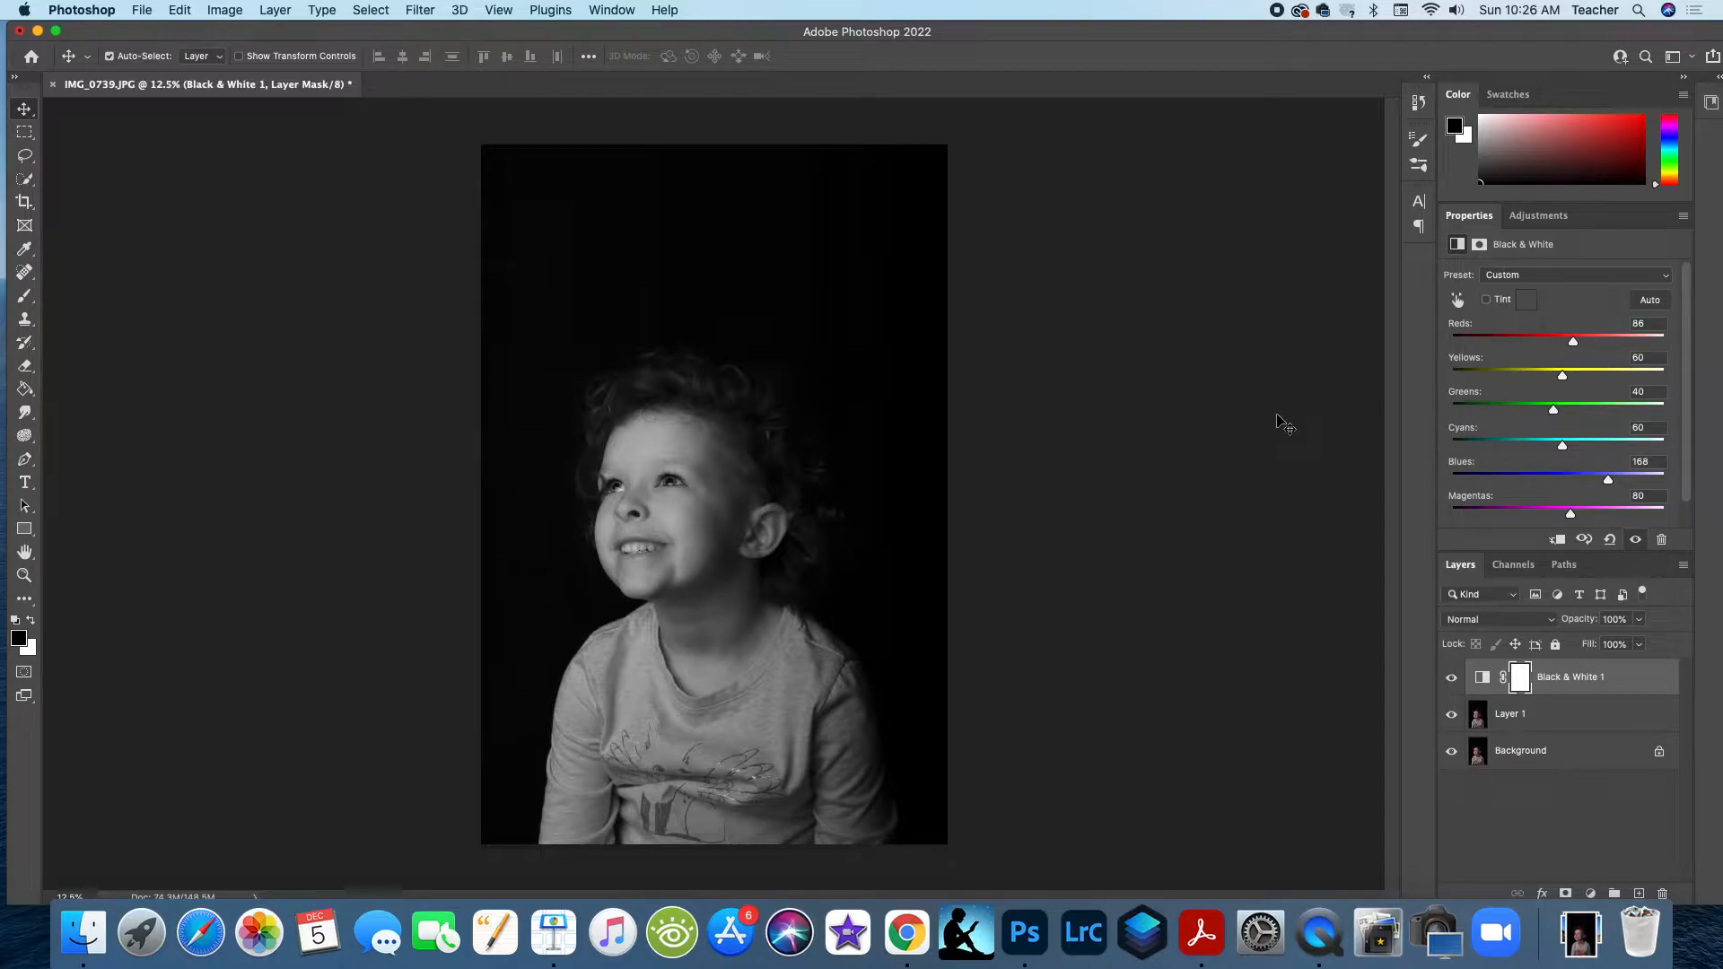
Step: Crop the portrait to a 1:1 (Square) ratio across its full width, framing the child's head and shoulders
{"action": "left_click", "coordinate": [24, 203]}
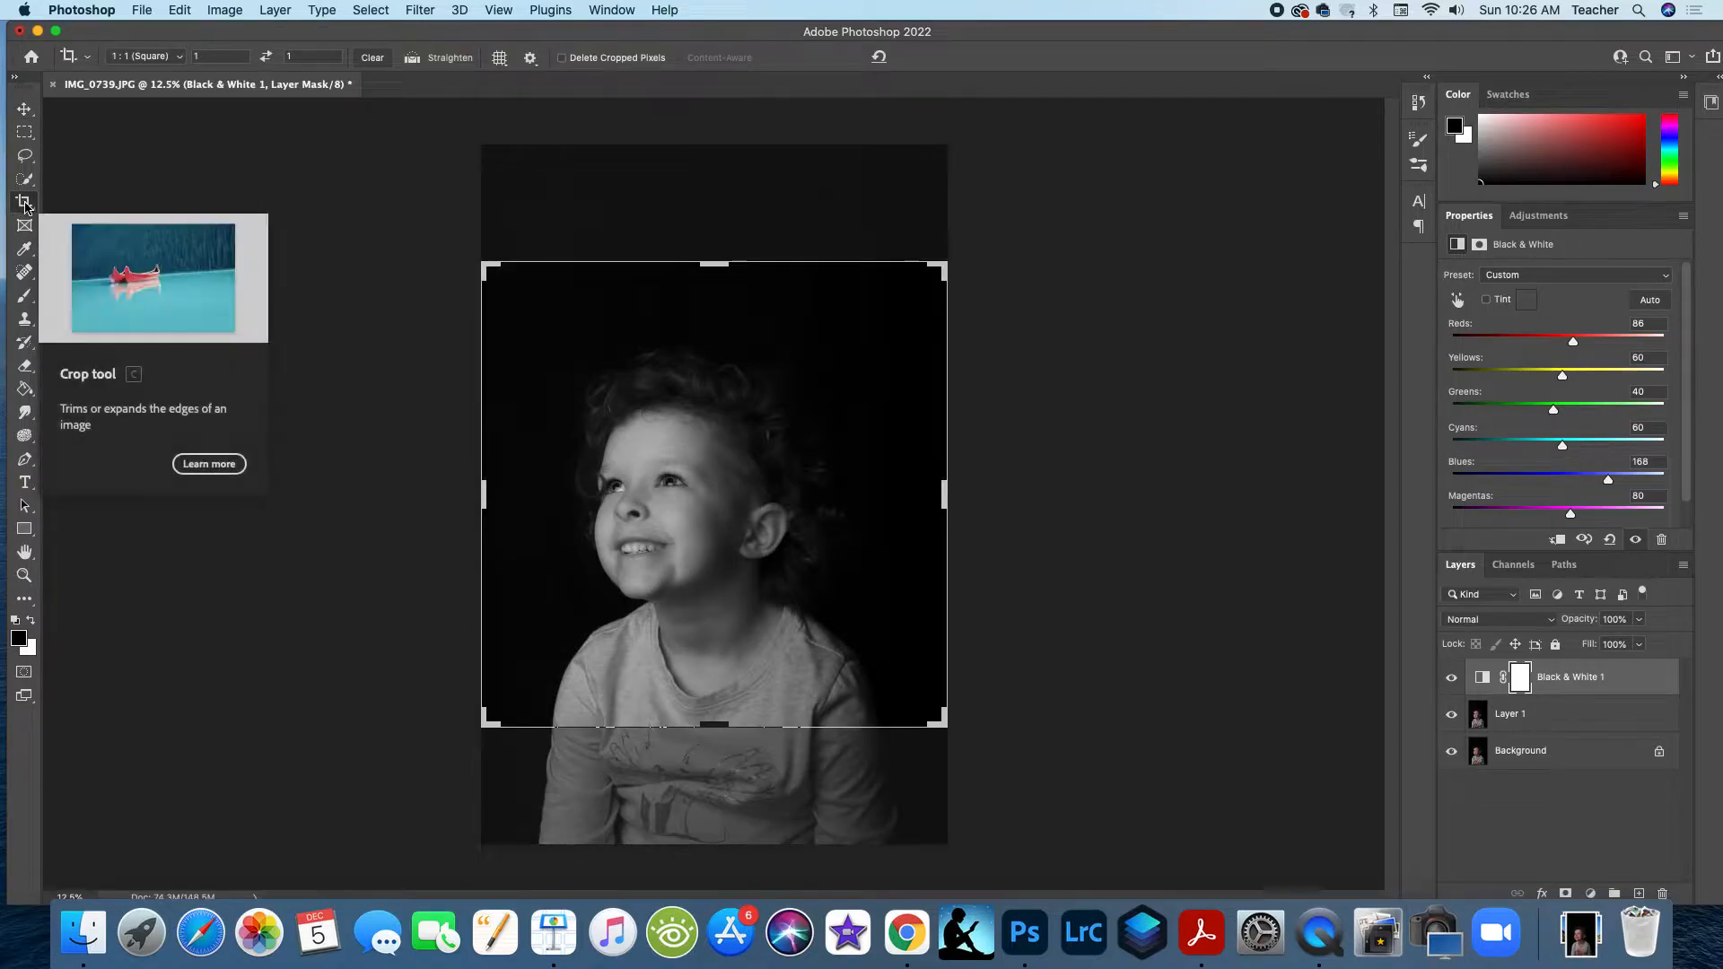
{"action": "left_click", "coordinate": [161, 59]}
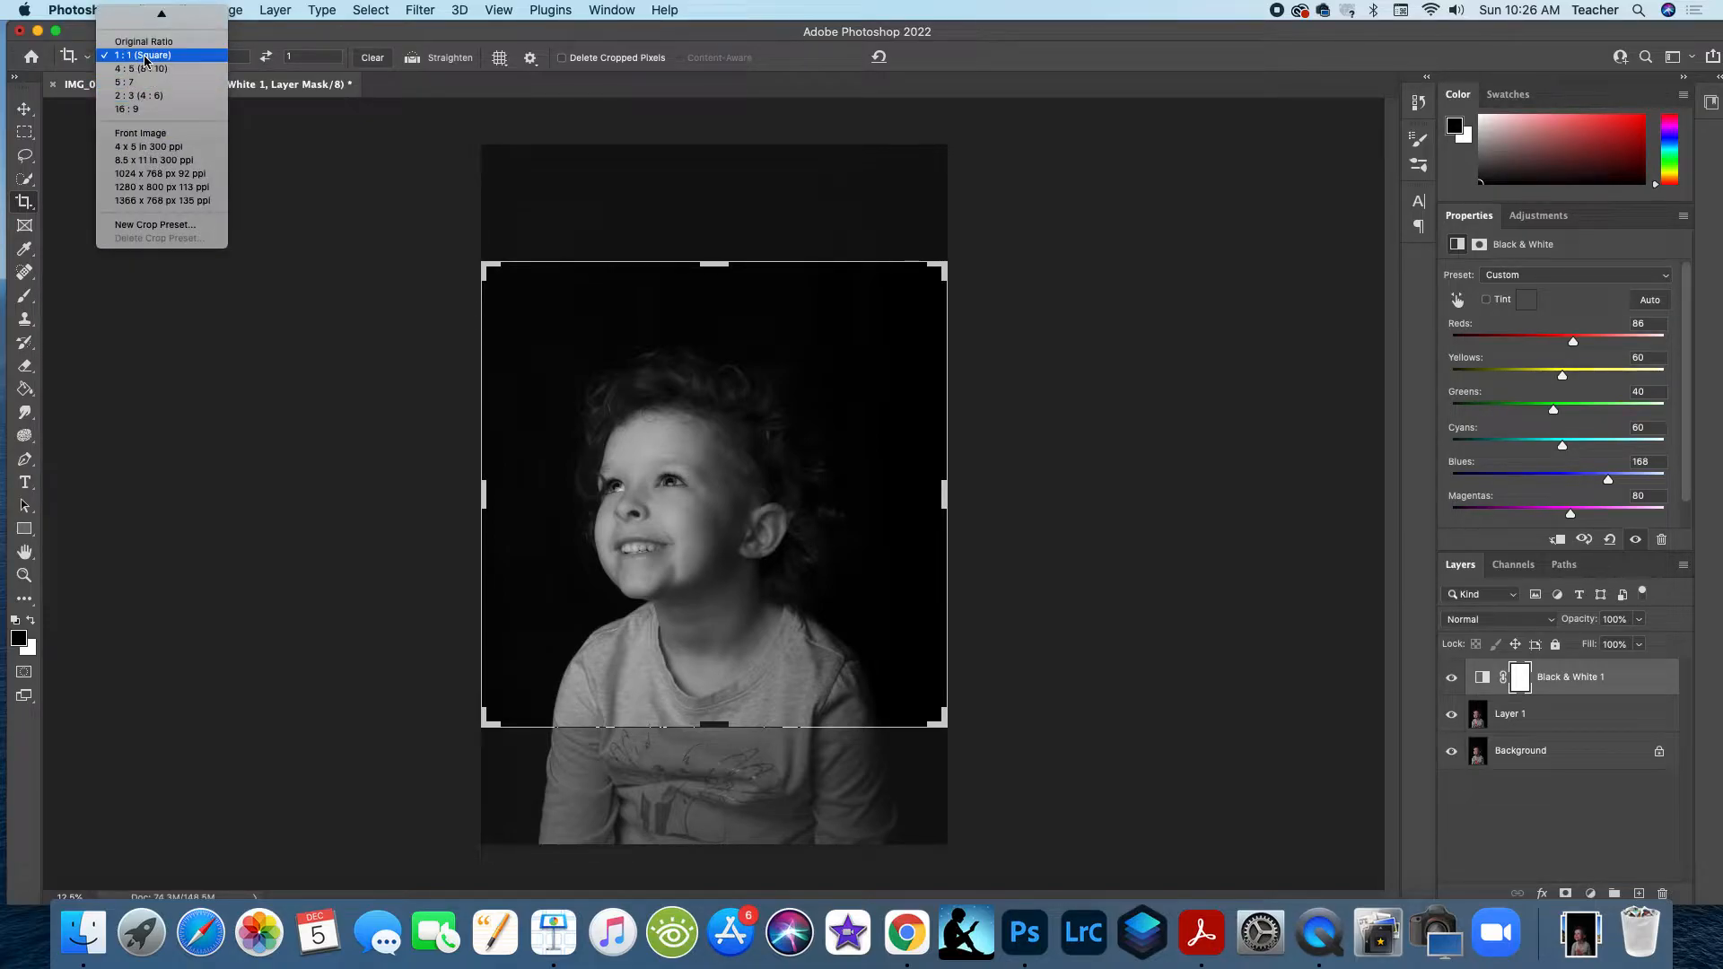
{"action": "left_click", "coordinate": [145, 58]}
{"action": "mouse_move", "coordinate": [938, 711]}
{"action": "left_mouse_down"}
{"action": "mouse_move", "coordinate": [885, 665]}
{"action": "mouse_move", "coordinate": [942, 718]}
{"action": "left_mouse_up"}
{"action": "left_click_drag", "start_coordinate": [854, 662], "coordinate": [855, 685]}
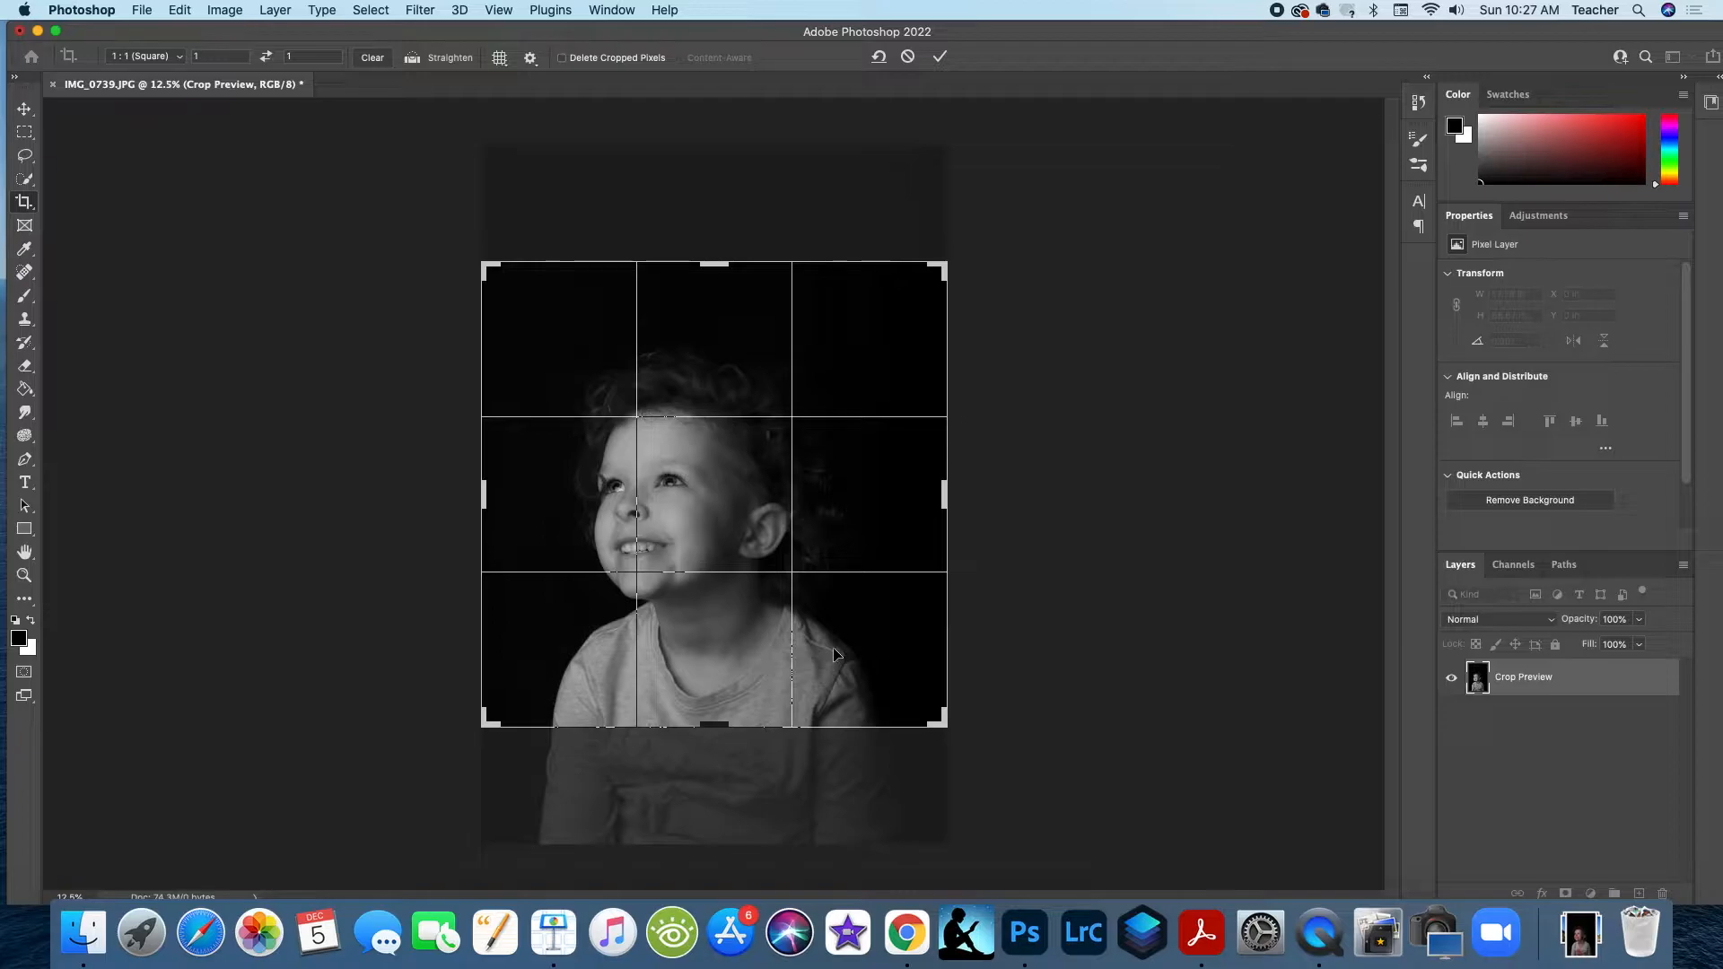
{"action": "left_click", "coordinate": [940, 57]}
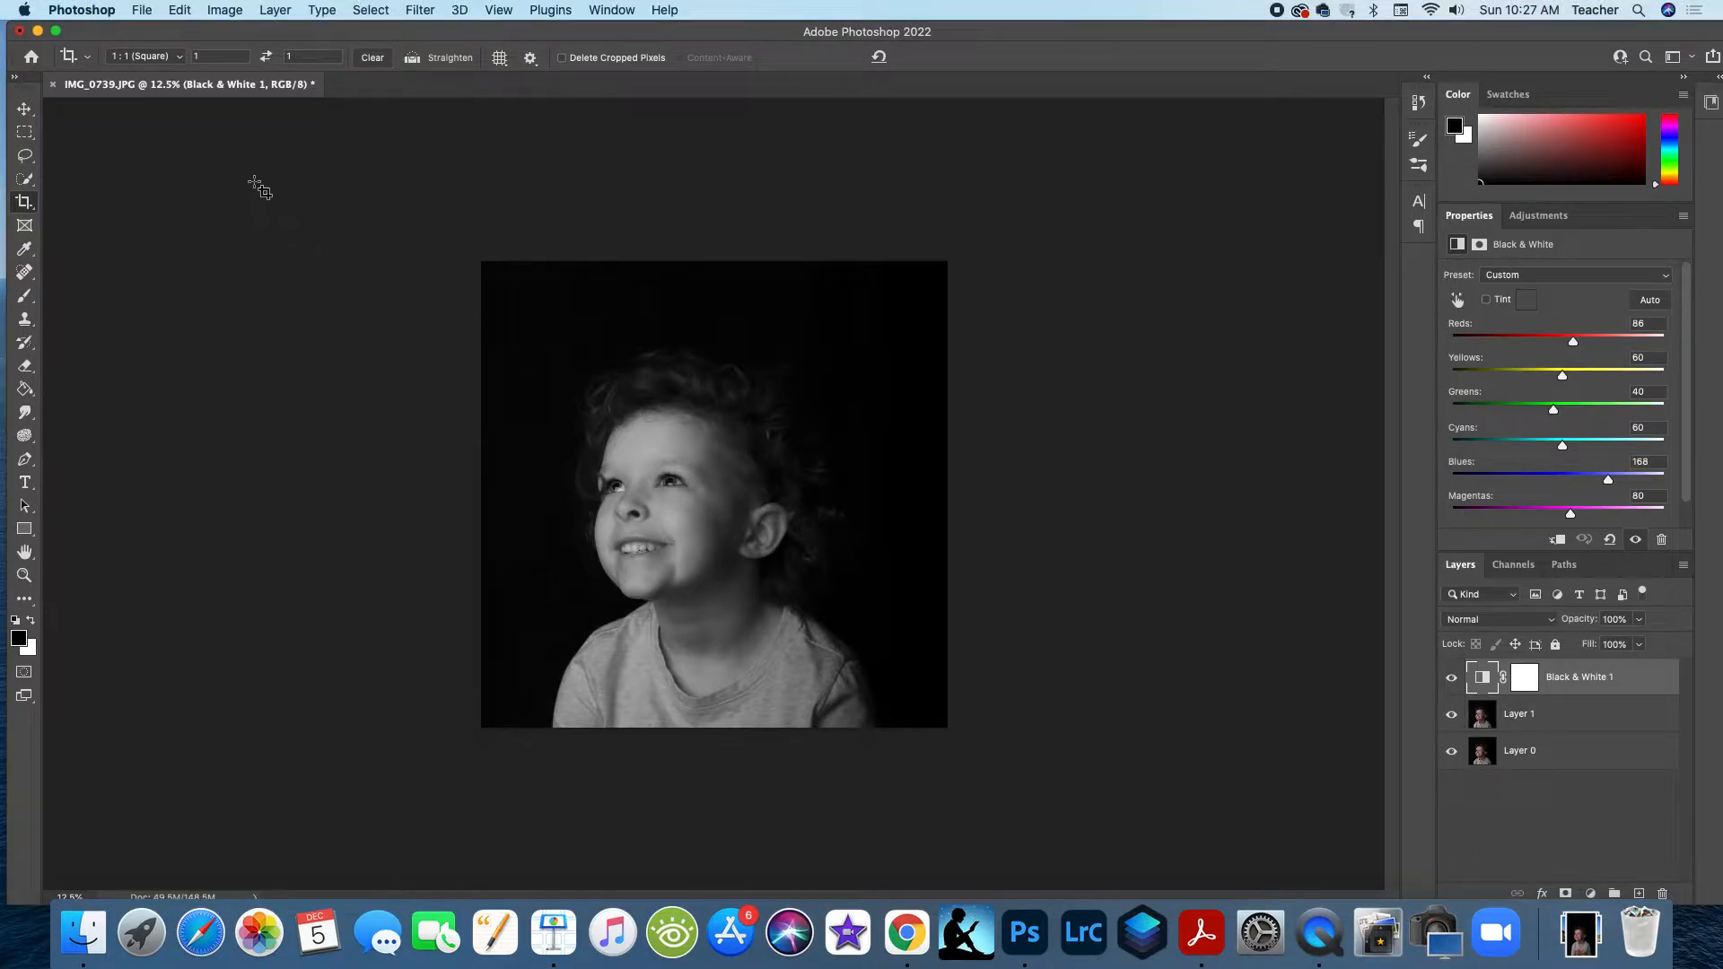
Step: Create a new document 600 pixels wide and 300 pixels high at 300 pixels/inch
{"action": "left_click", "coordinate": [142, 11]}
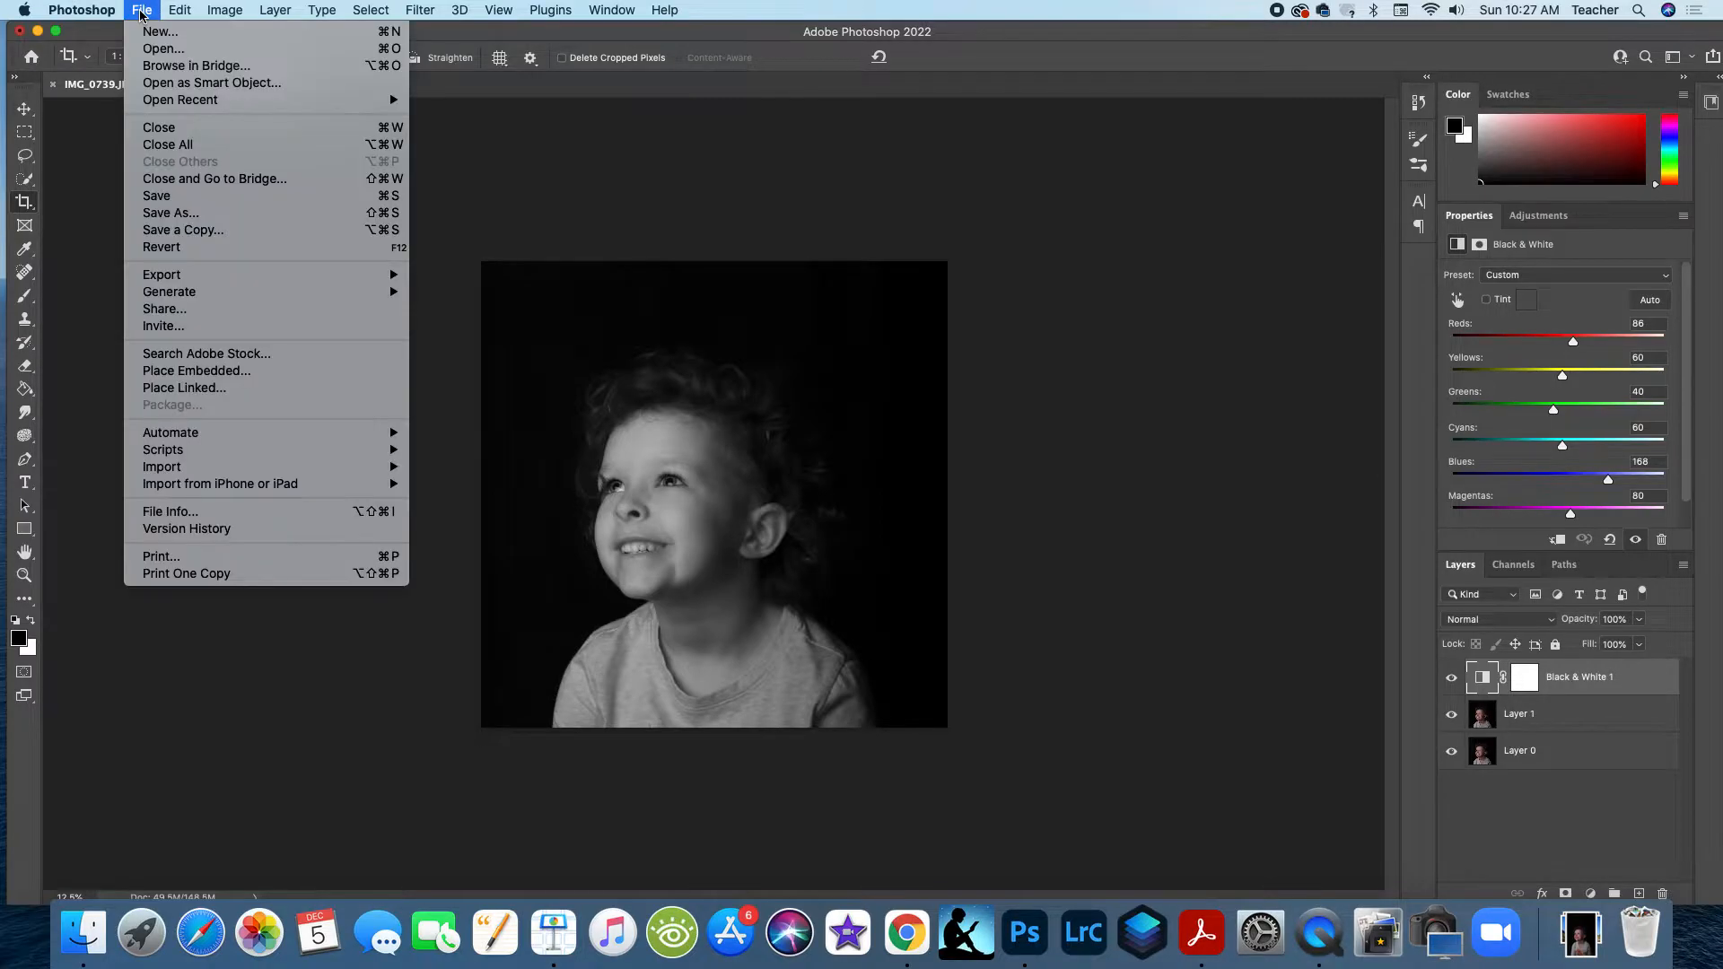
{"action": "left_click", "coordinate": [155, 34]}
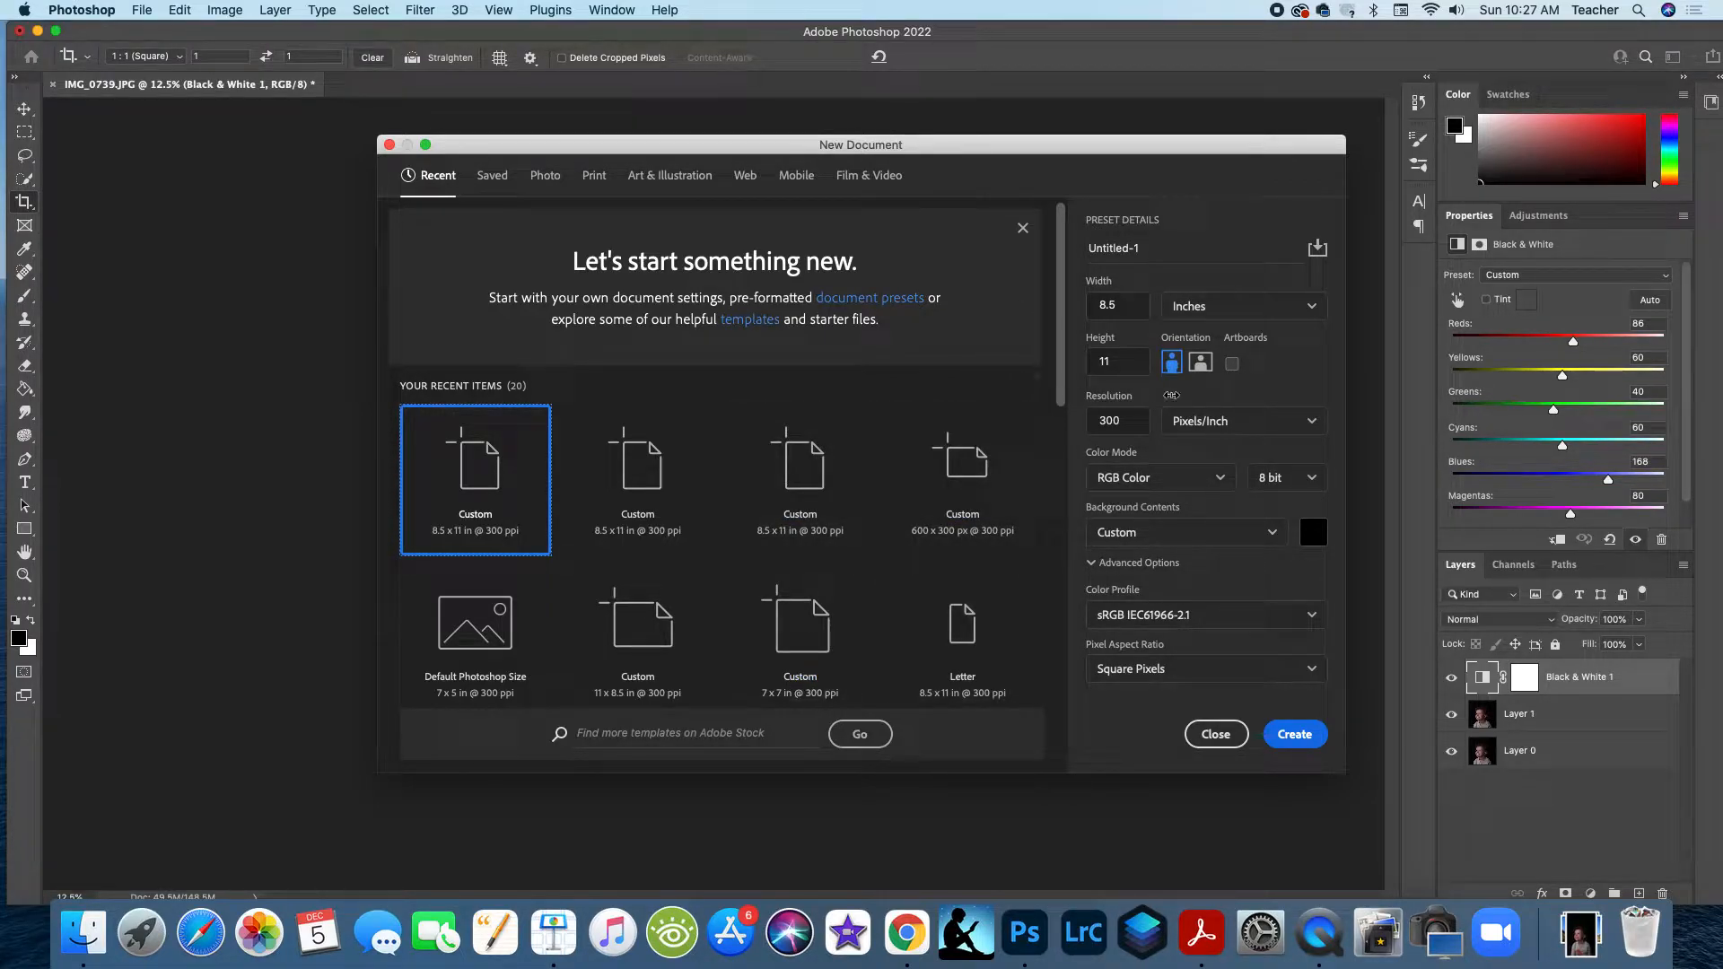
{"action": "left_click", "coordinate": [1225, 310]}
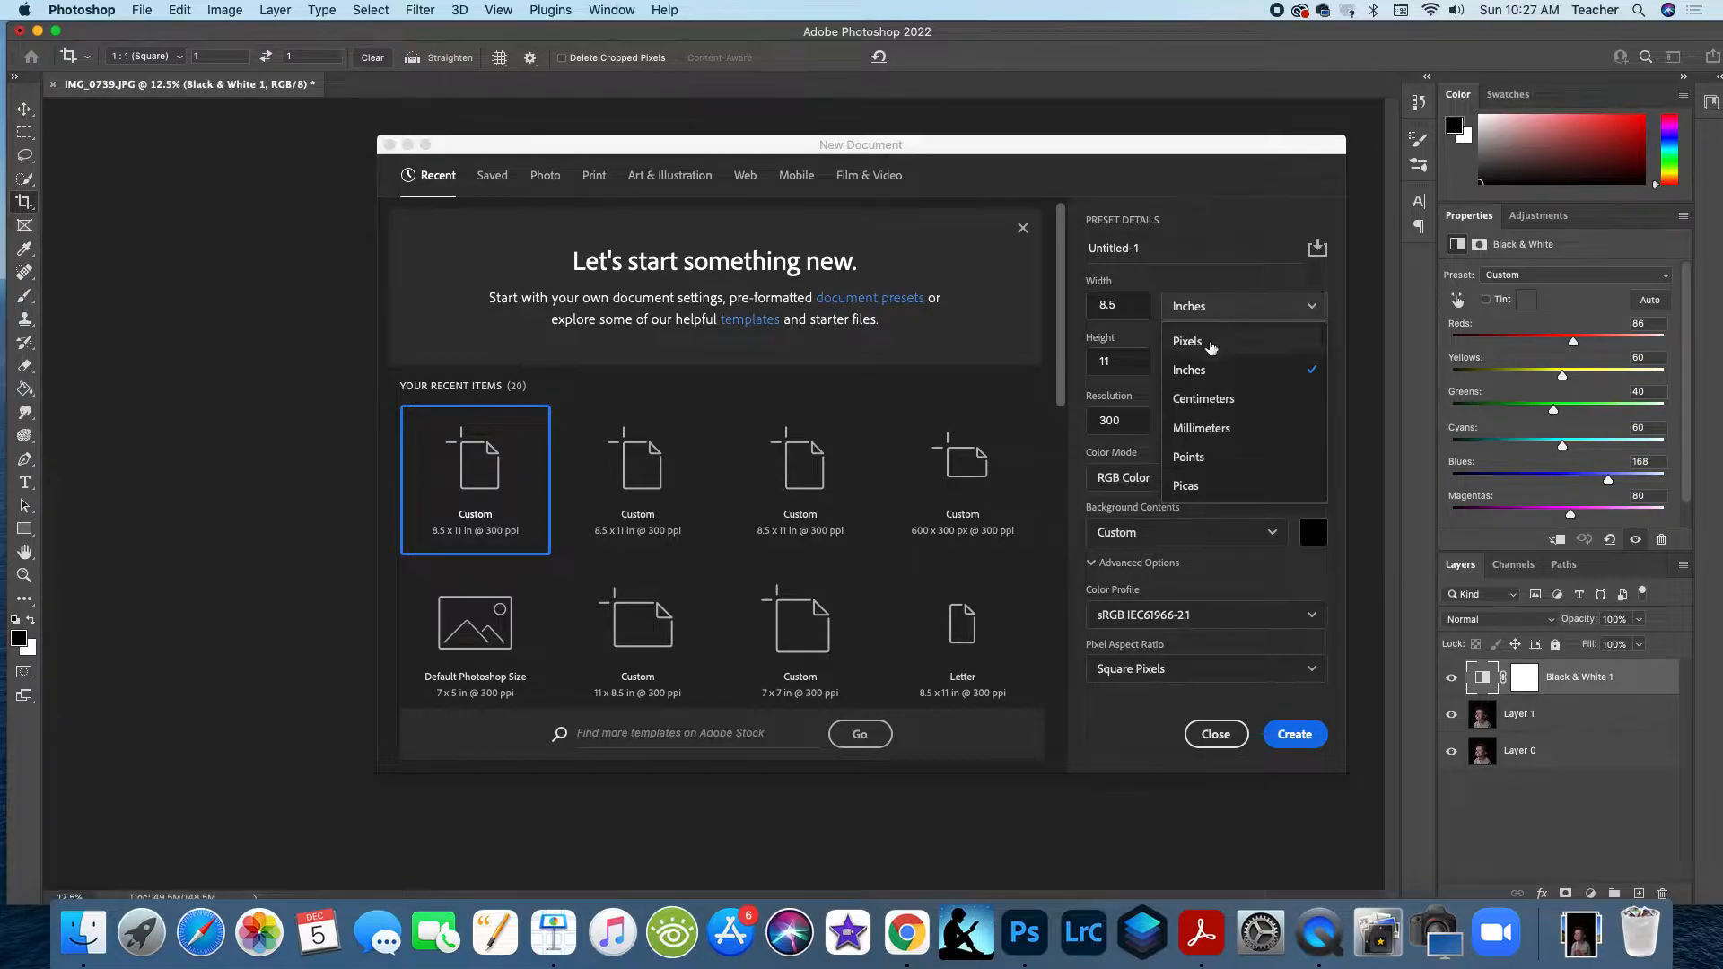
{"action": "left_click", "coordinate": [1204, 344]}
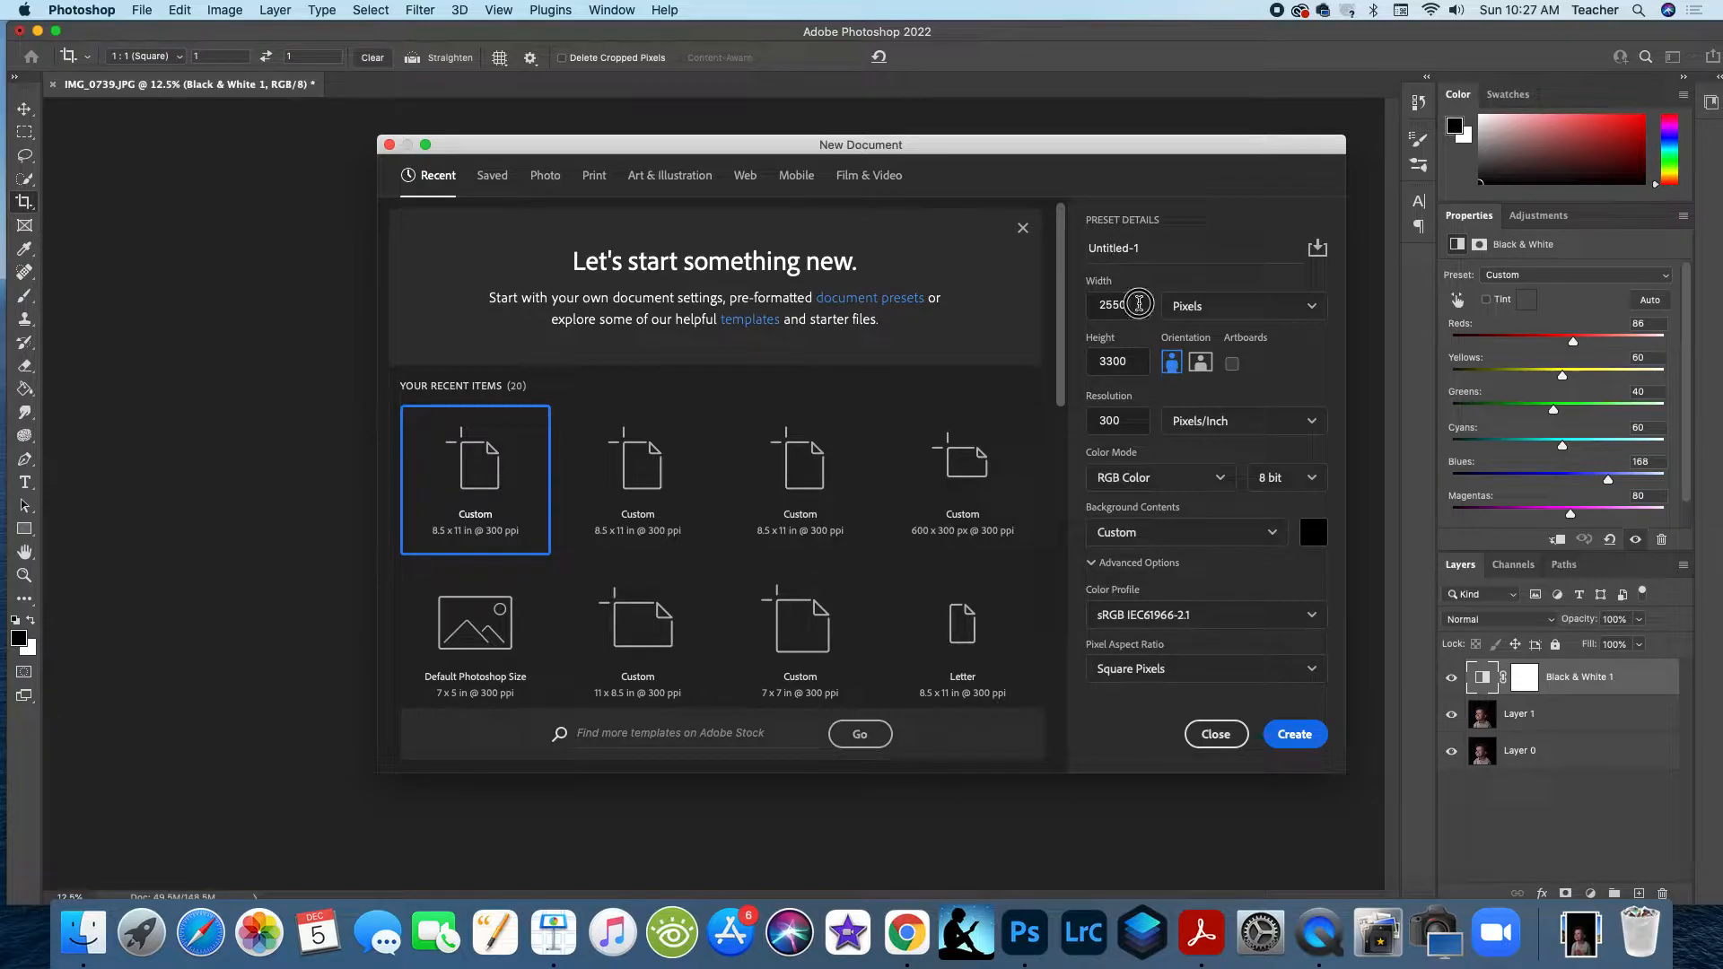
{"action": "left_click", "coordinate": [1108, 305]}
{"action": "type", "text": "600"}
{"action": "left_click", "coordinate": [1109, 361]}
{"action": "type", "text": "300"}
{"action": "left_click", "coordinate": [1295, 734]}
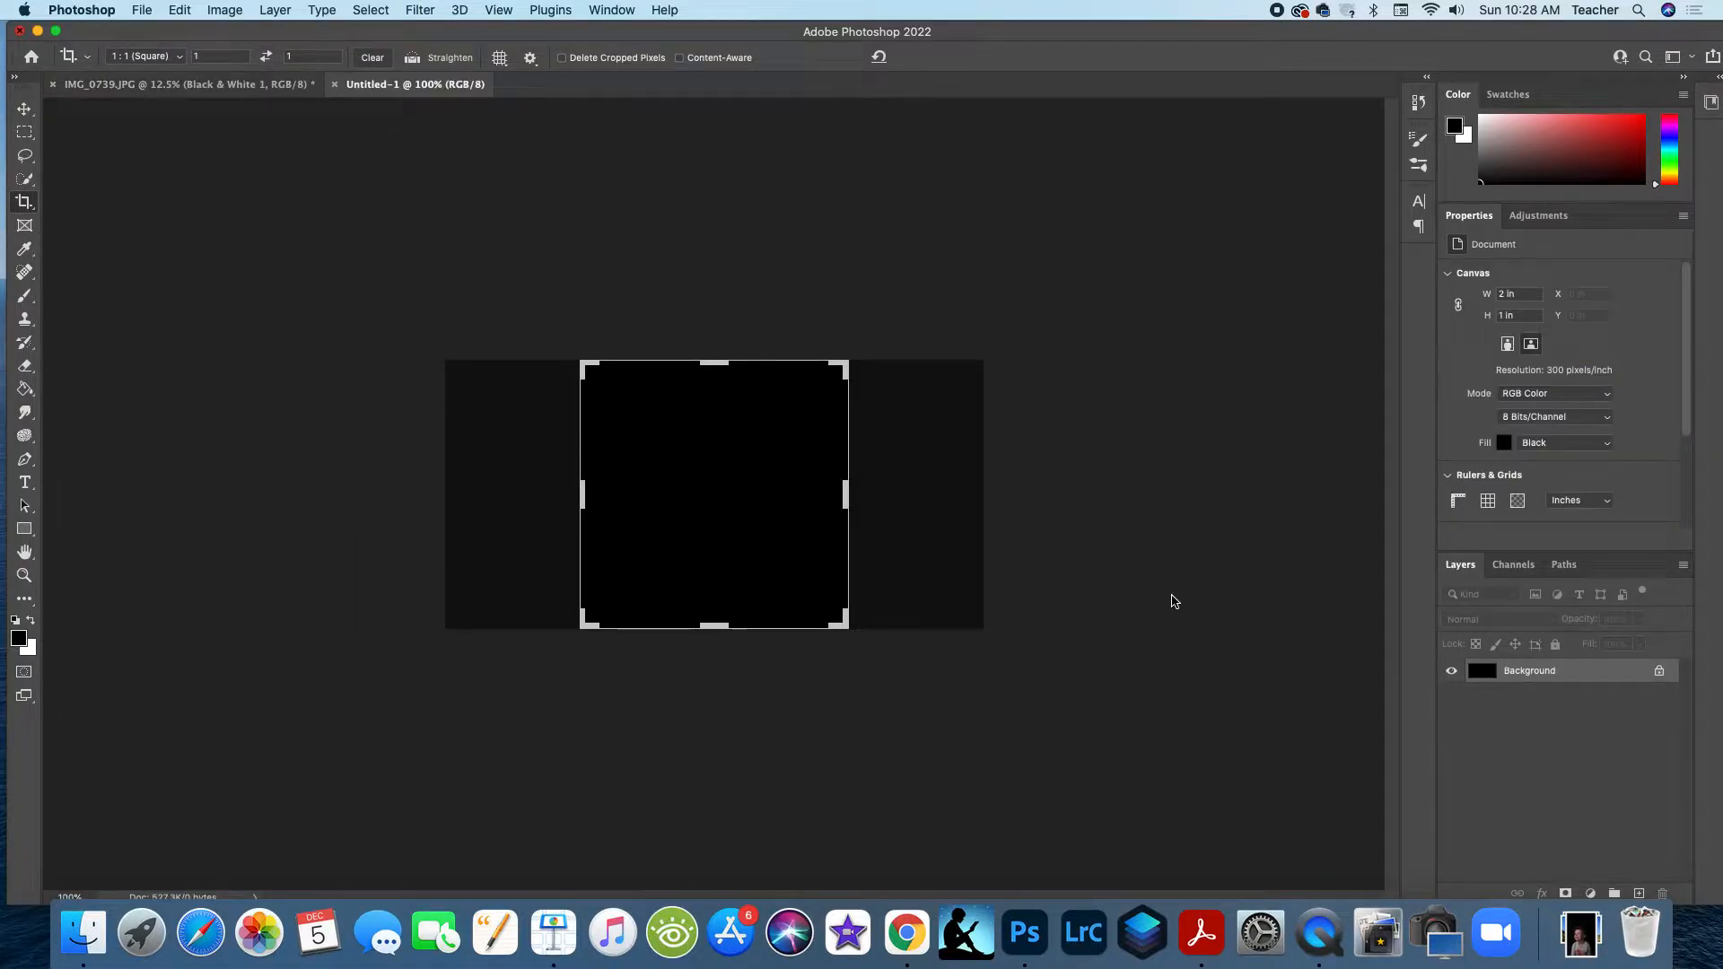
Step: Fill the new document's Background layer with white
{"action": "left_click", "coordinate": [24, 109]}
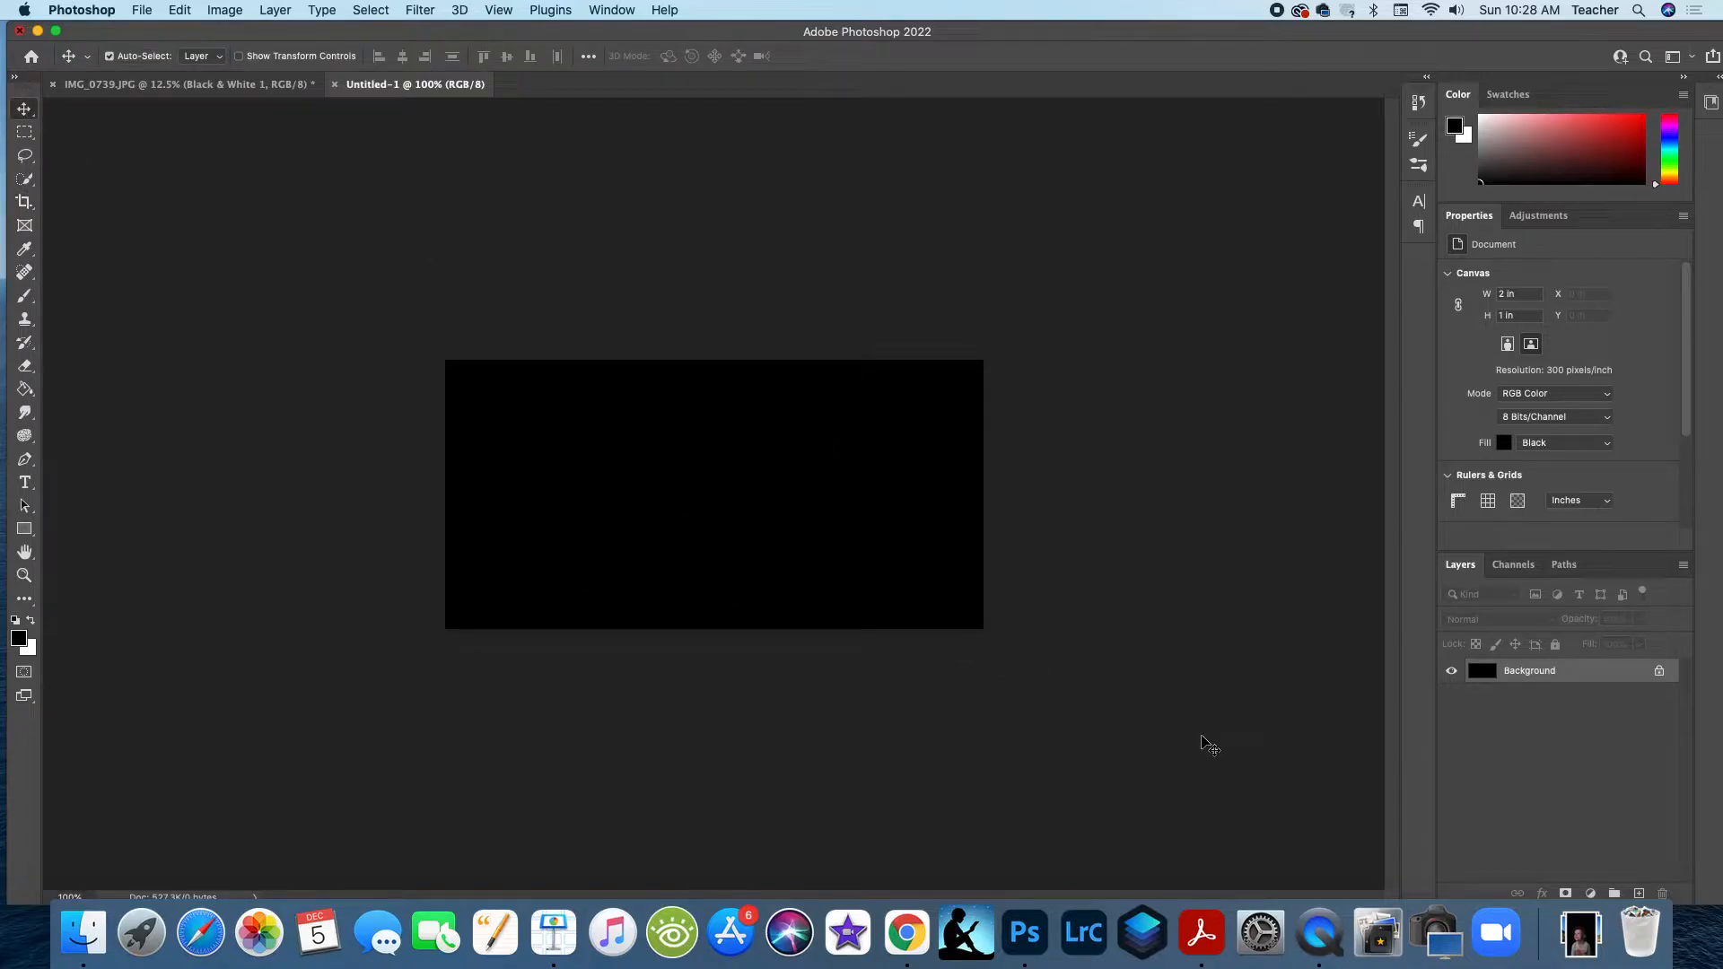
{"action": "key", "text": "alt+BackSpace"}
{"action": "key", "text": "super+BackSpace"}
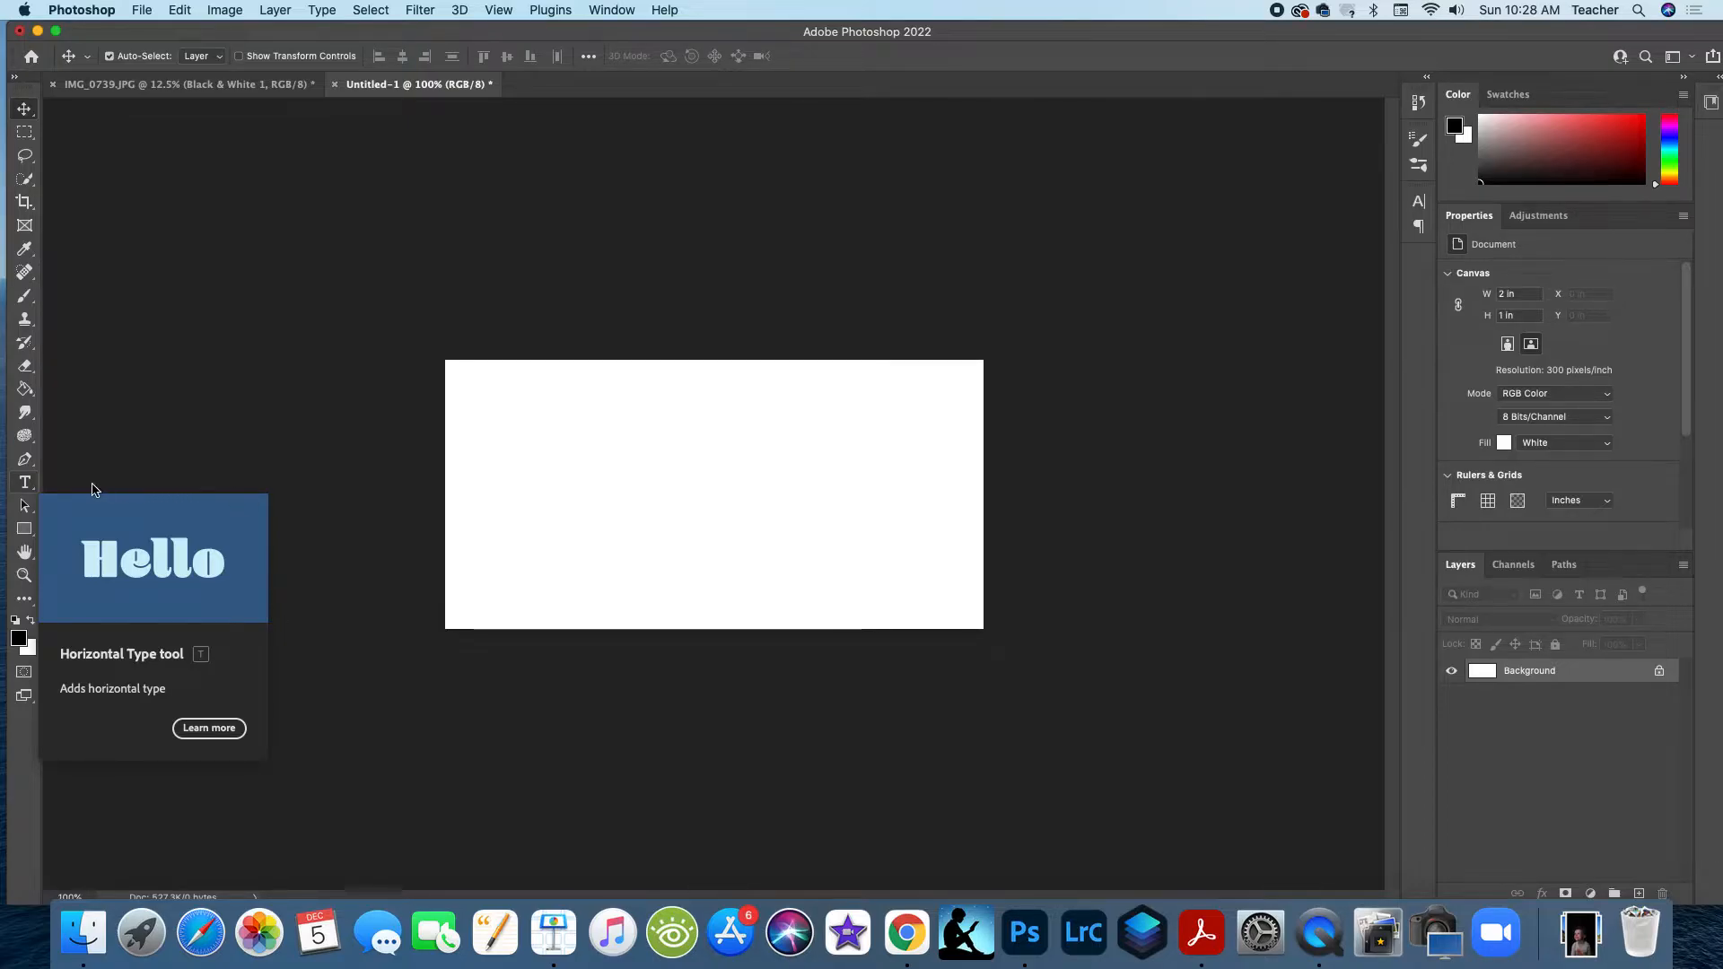
Step: Add a horizontal text layer with the child's first name on the white canvas
{"action": "left_click", "coordinate": [25, 486]}
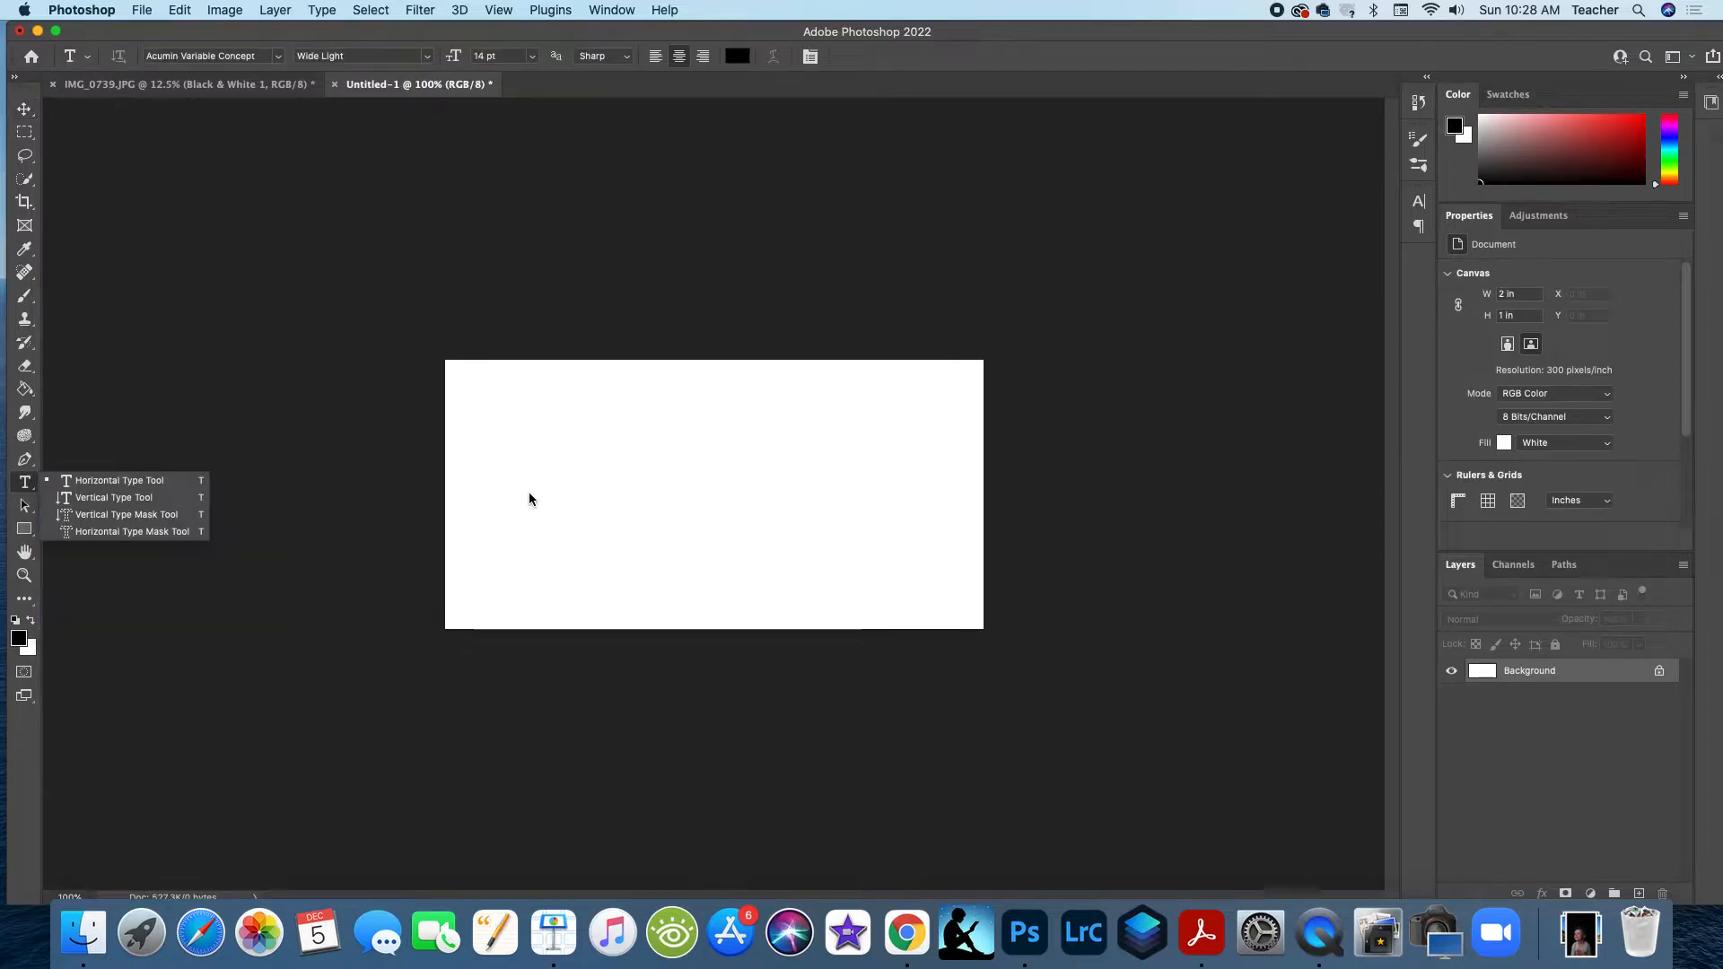
{"action": "left_click", "coordinate": [118, 480]}
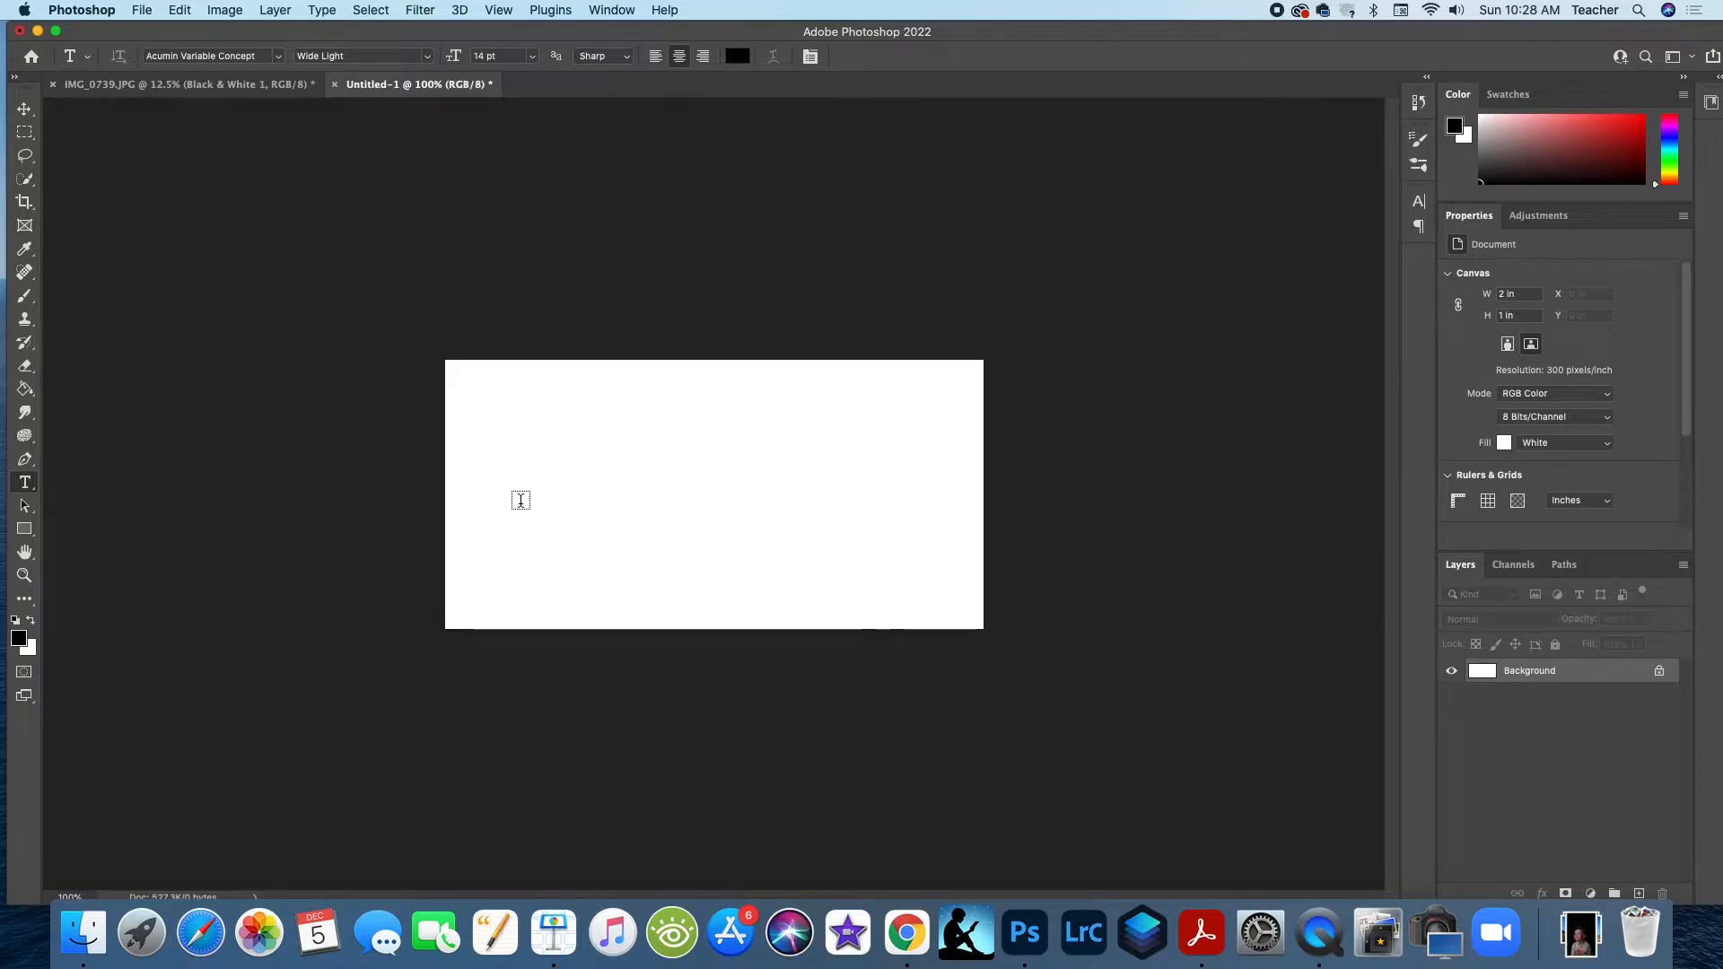
{"action": "left_click", "coordinate": [615, 491]}
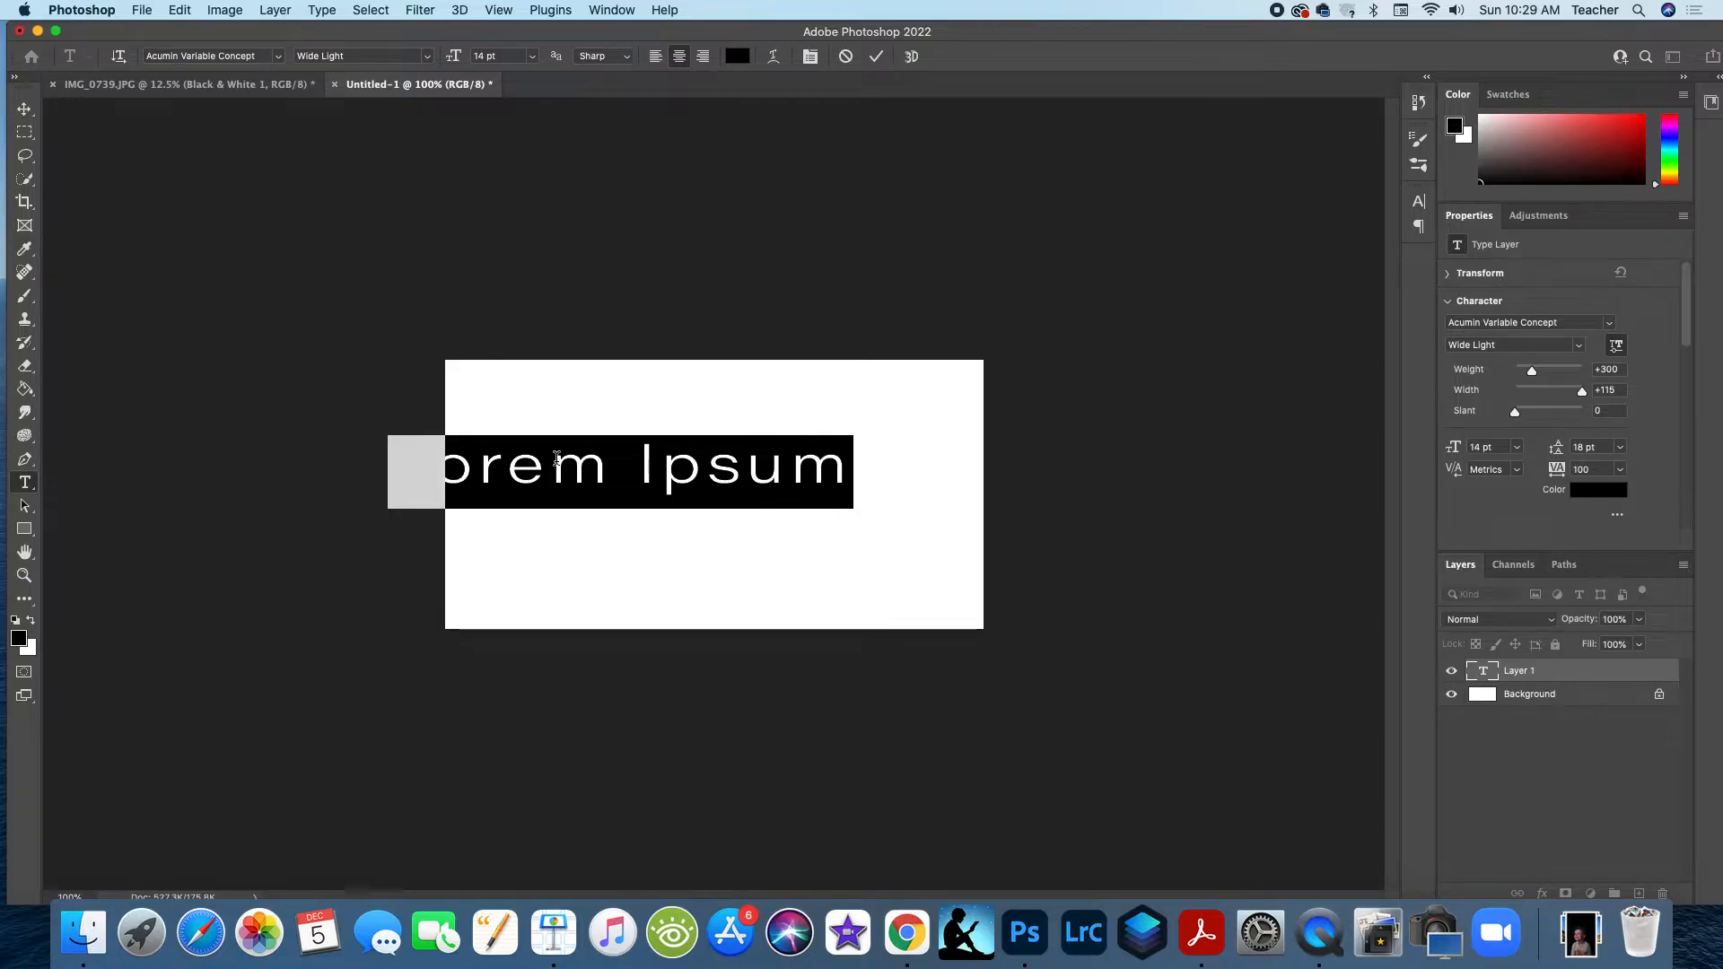
{"action": "type", "text": "Harper"}
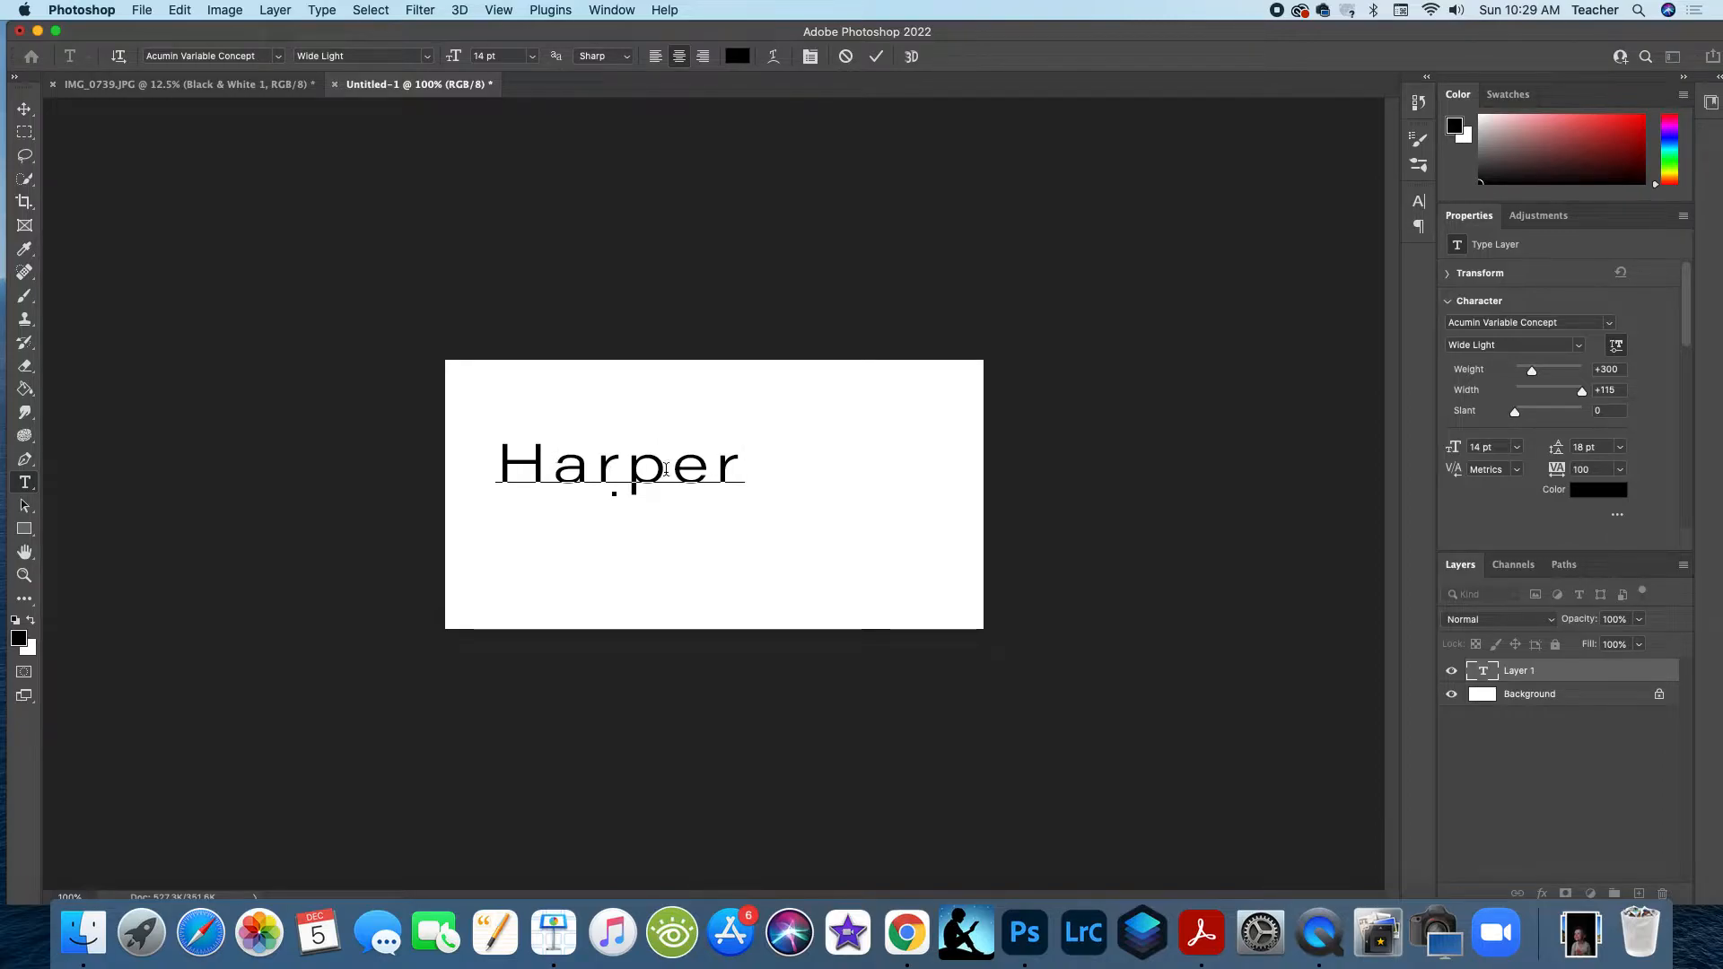
Step: Change the font of the whole name text to the script font Sheila
{"action": "left_click", "coordinate": [733, 460]}
{"action": "left_click_drag", "start_coordinate": [733, 461], "coordinate": [495, 463]}
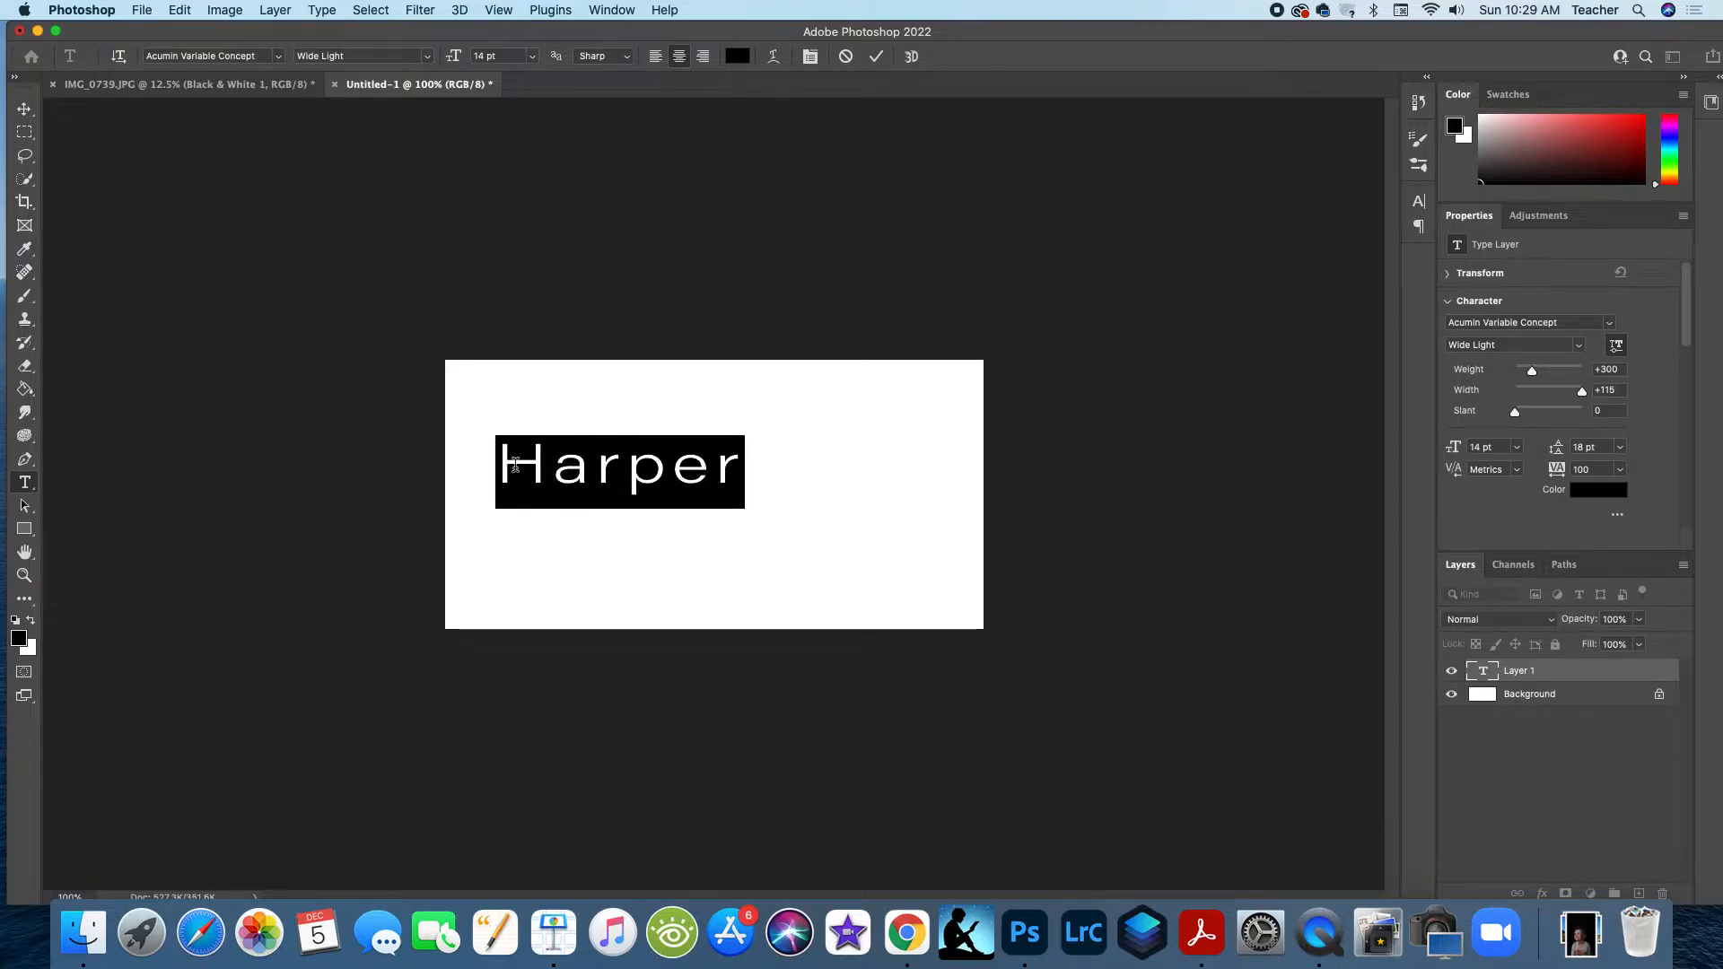
{"action": "left_click", "coordinate": [280, 57]}
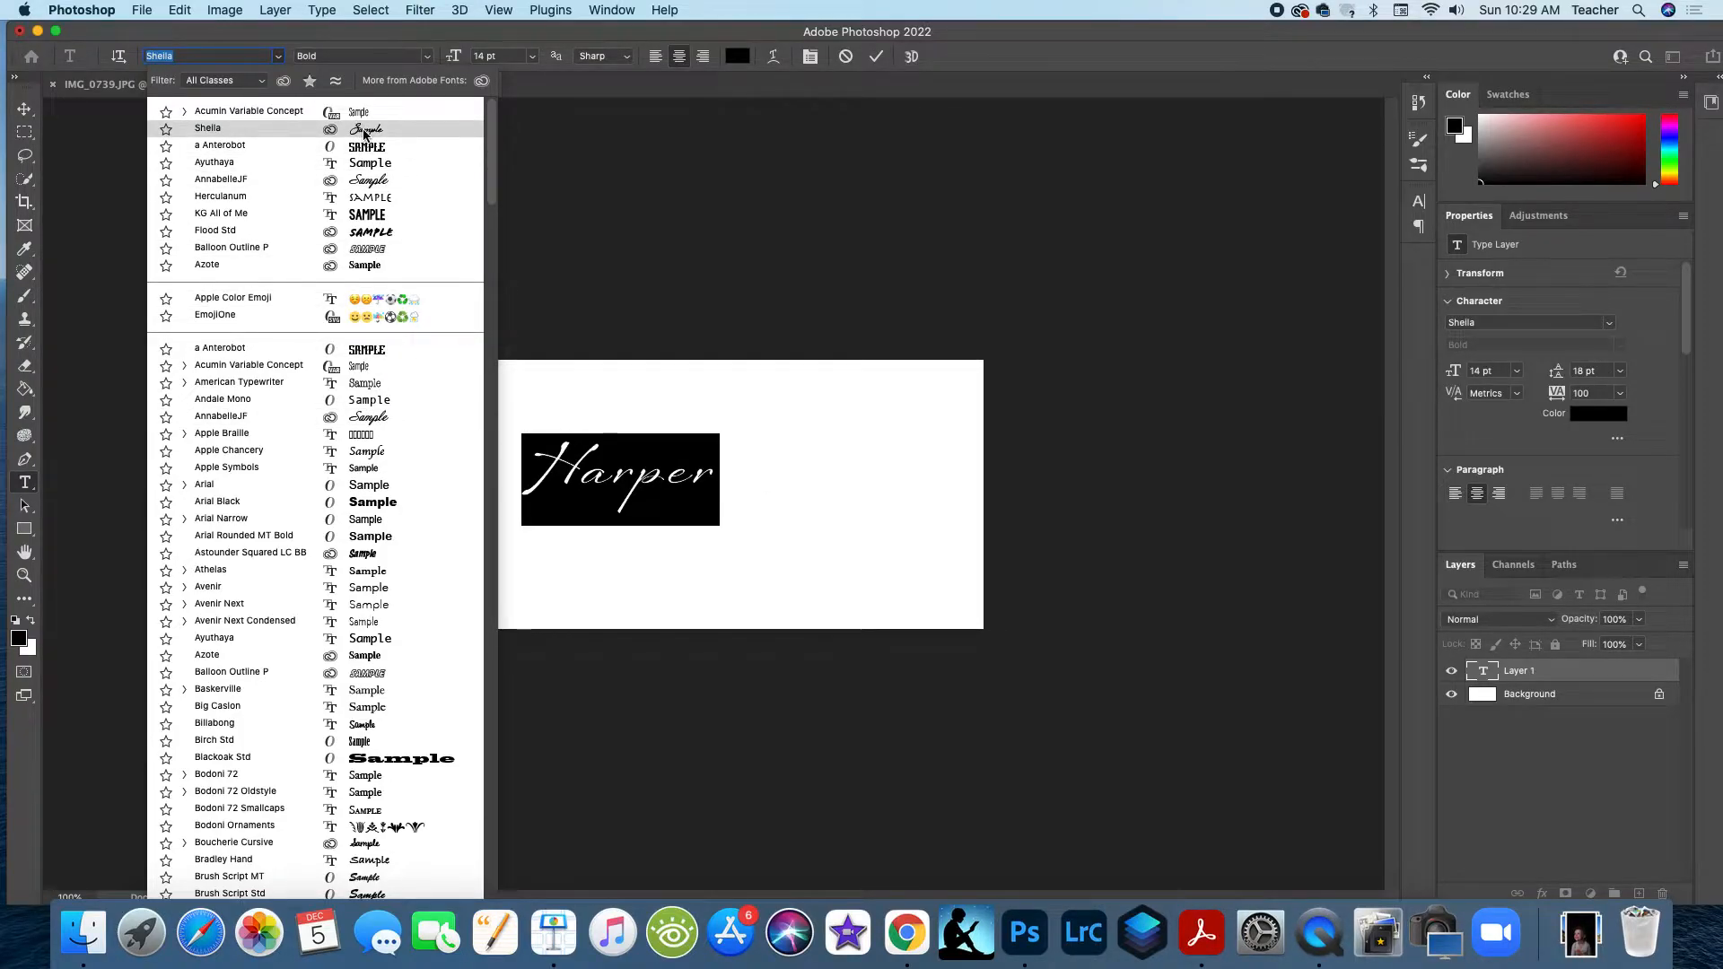
{"action": "left_click", "coordinate": [363, 134]}
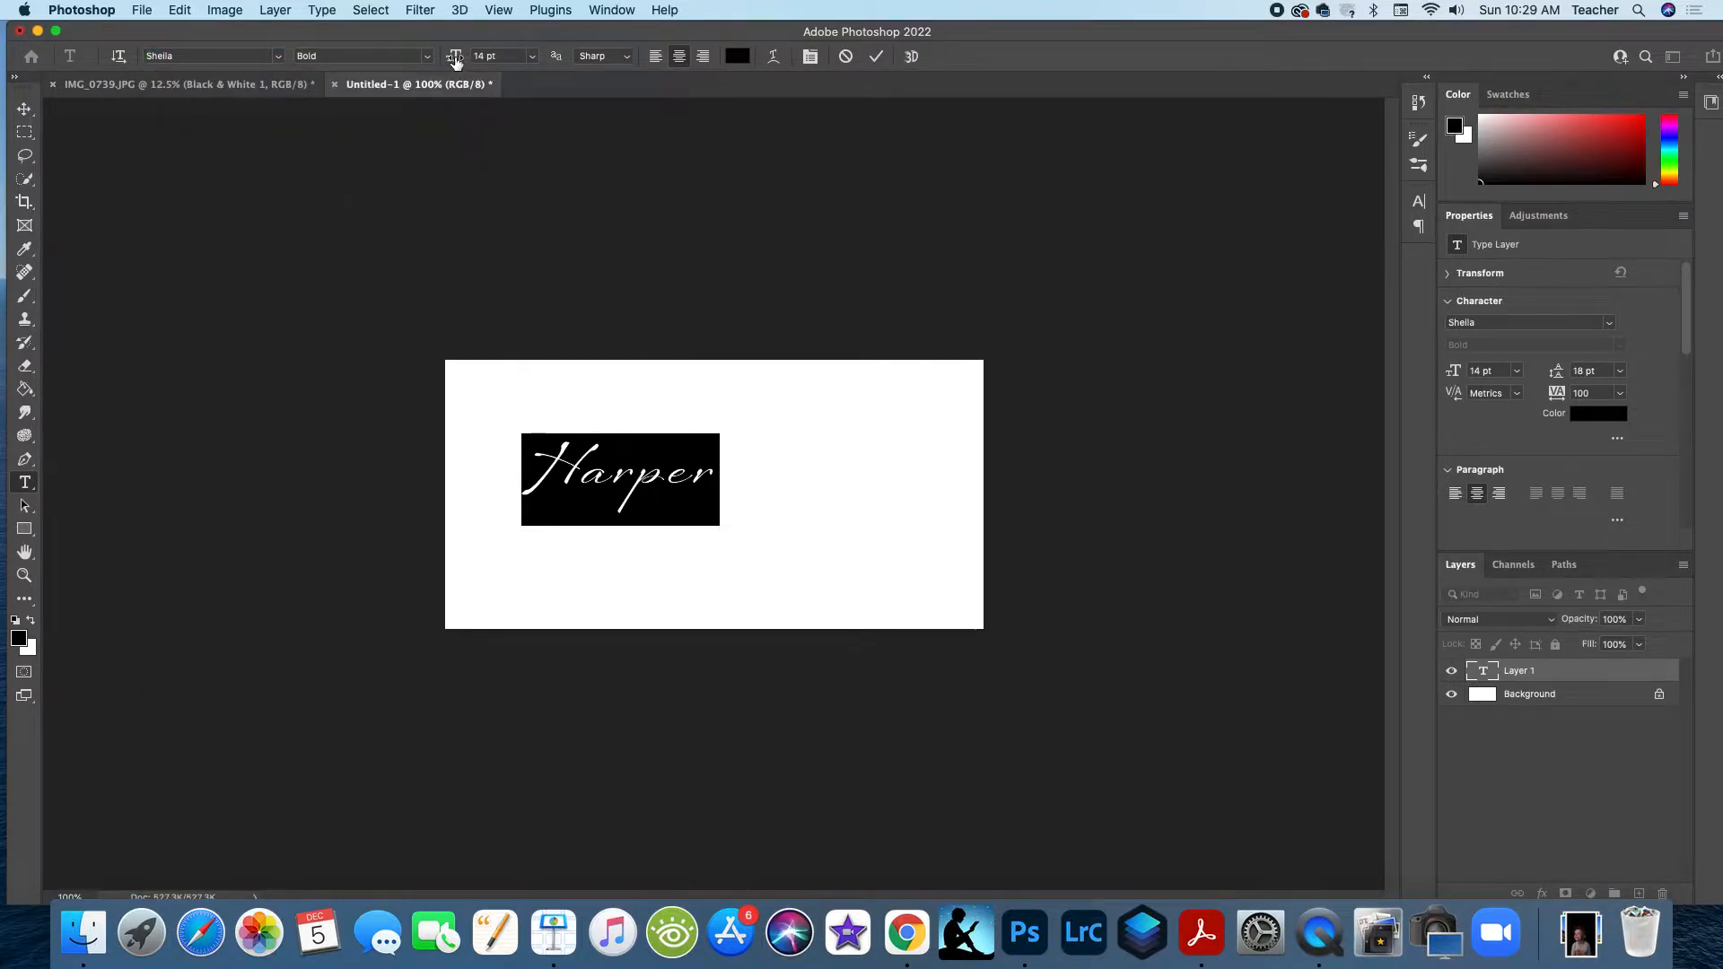
Step: Set the name text's size to 28 pt and move it to the centre of the canvas
{"action": "left_click", "coordinate": [533, 57]}
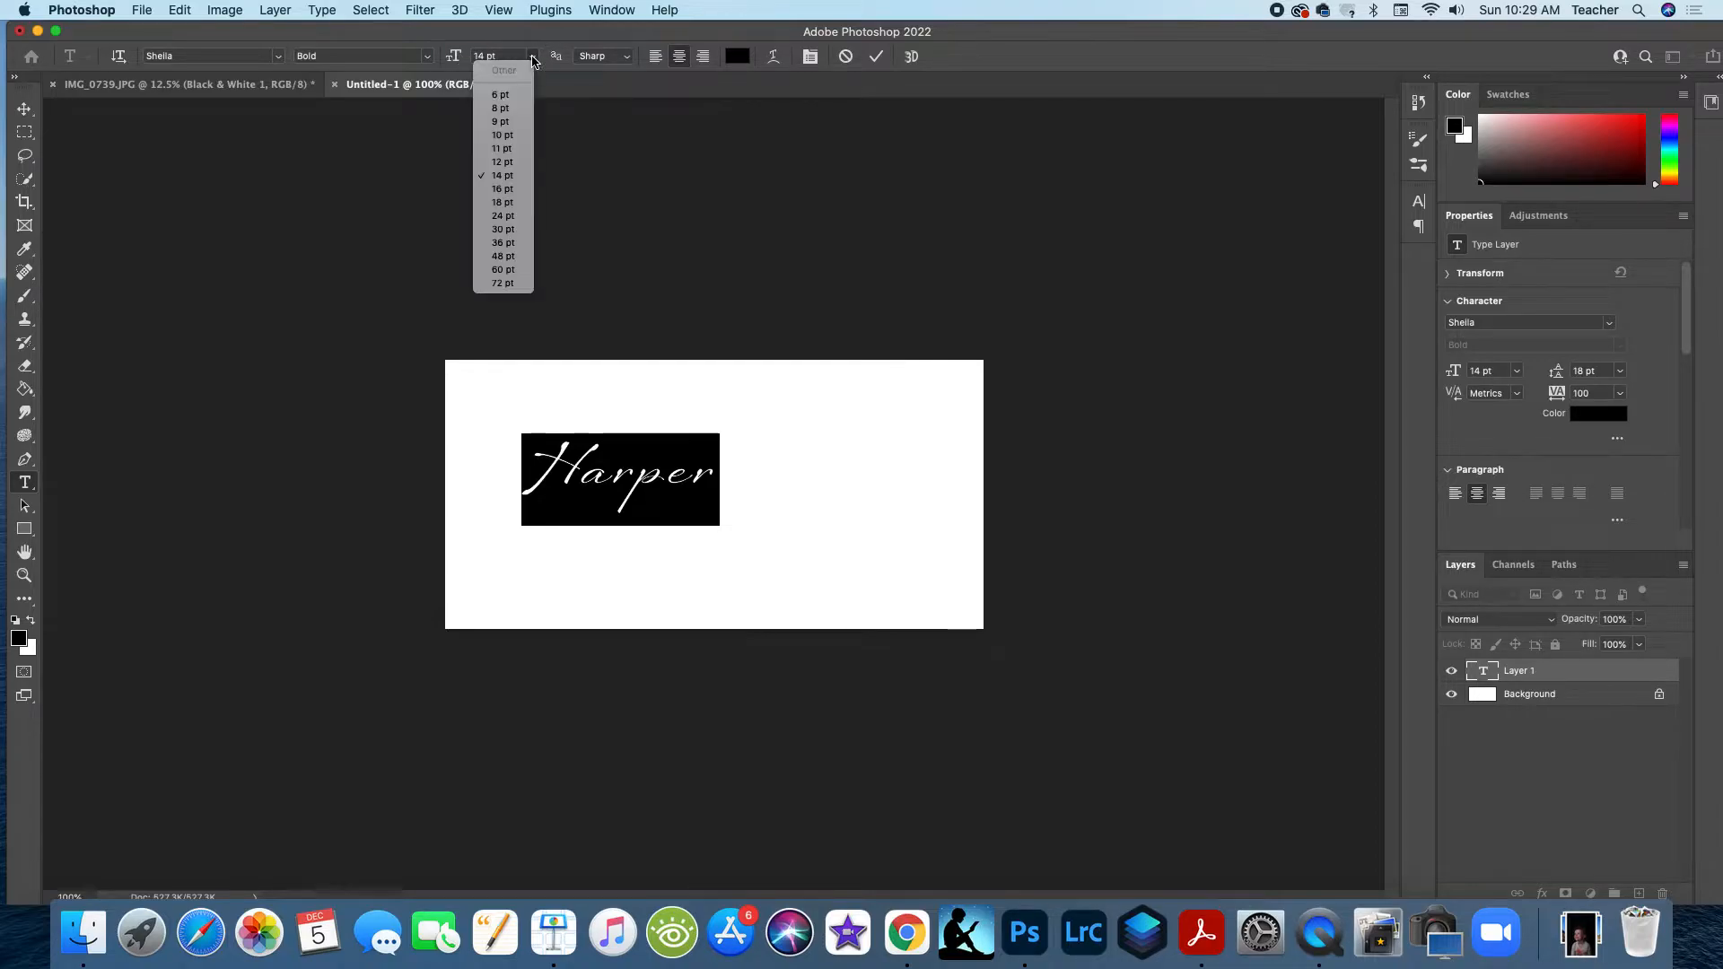
{"action": "left_click", "coordinate": [501, 217]}
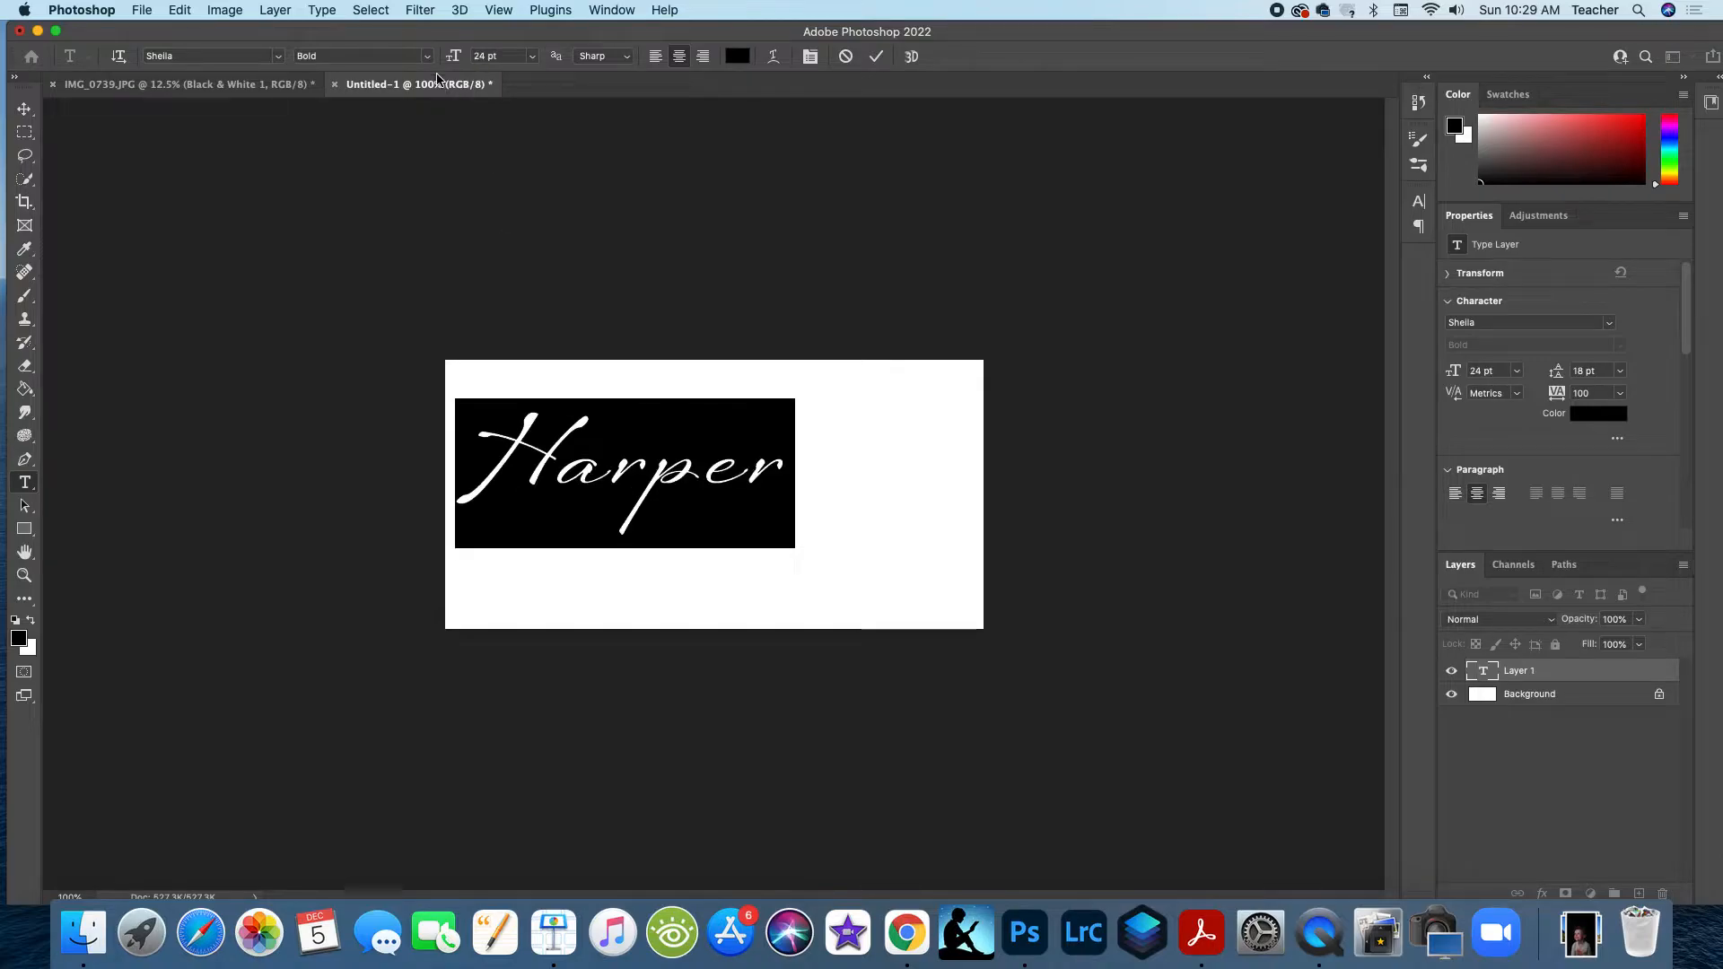
{"action": "left_click_drag", "start_coordinate": [452, 62], "coordinate": [460, 60]}
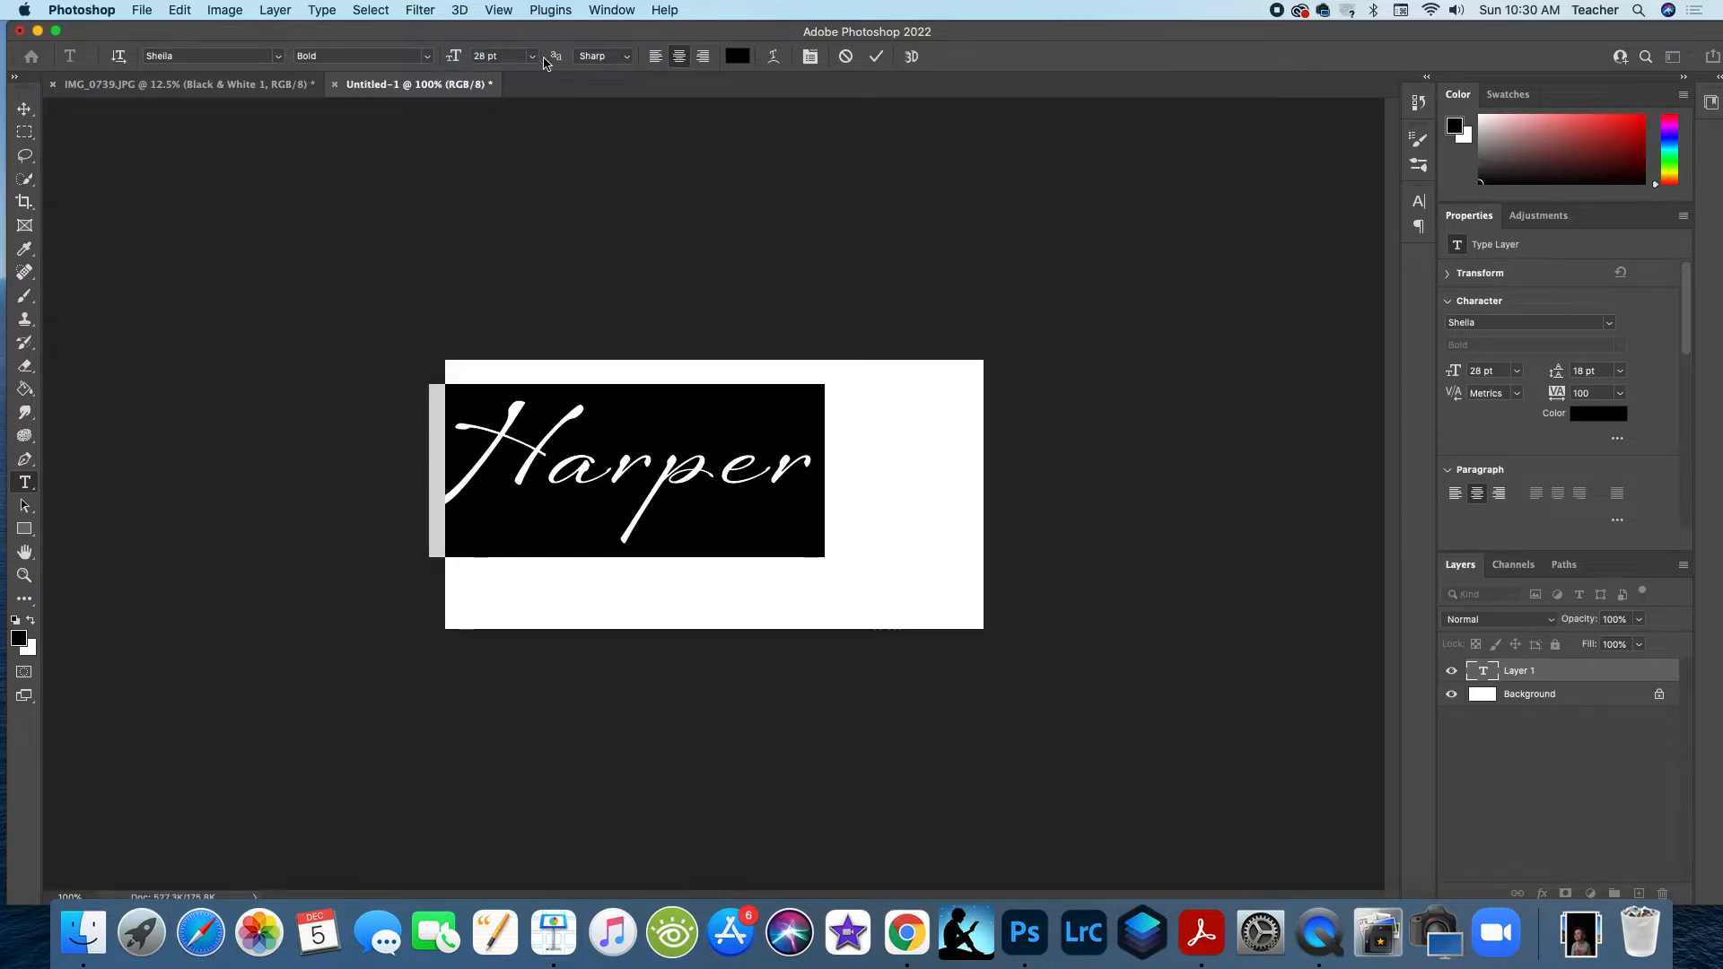
{"action": "left_click", "coordinate": [877, 58]}
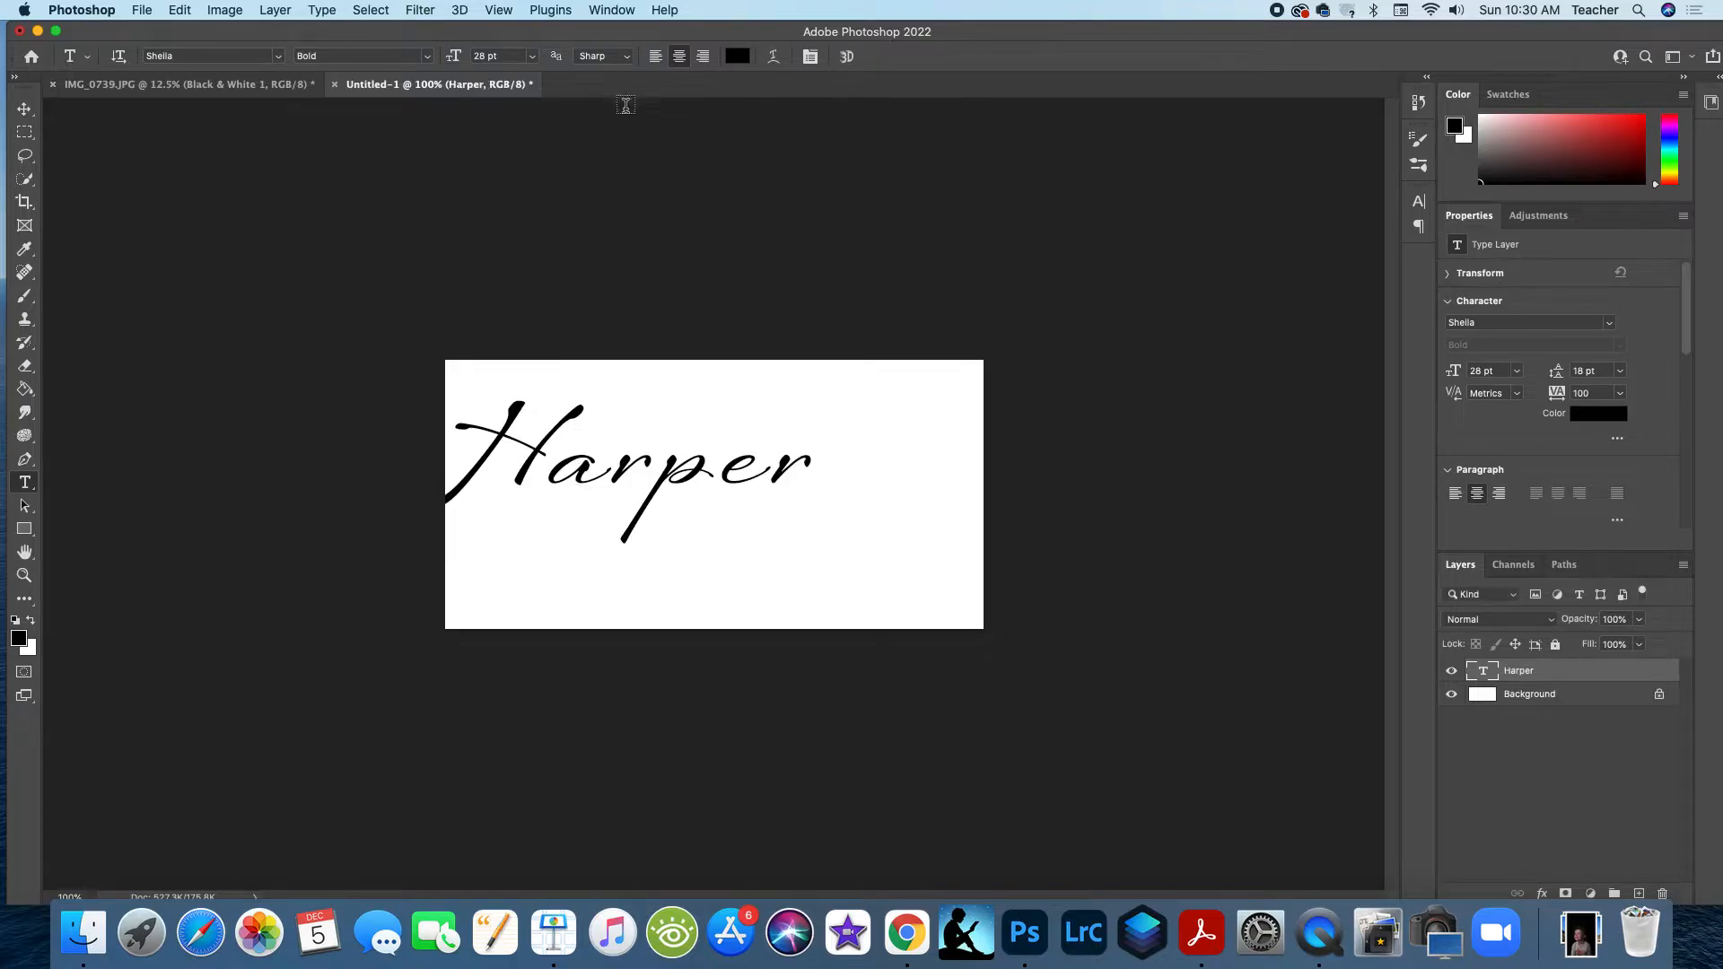
{"action": "left_click", "coordinate": [25, 110]}
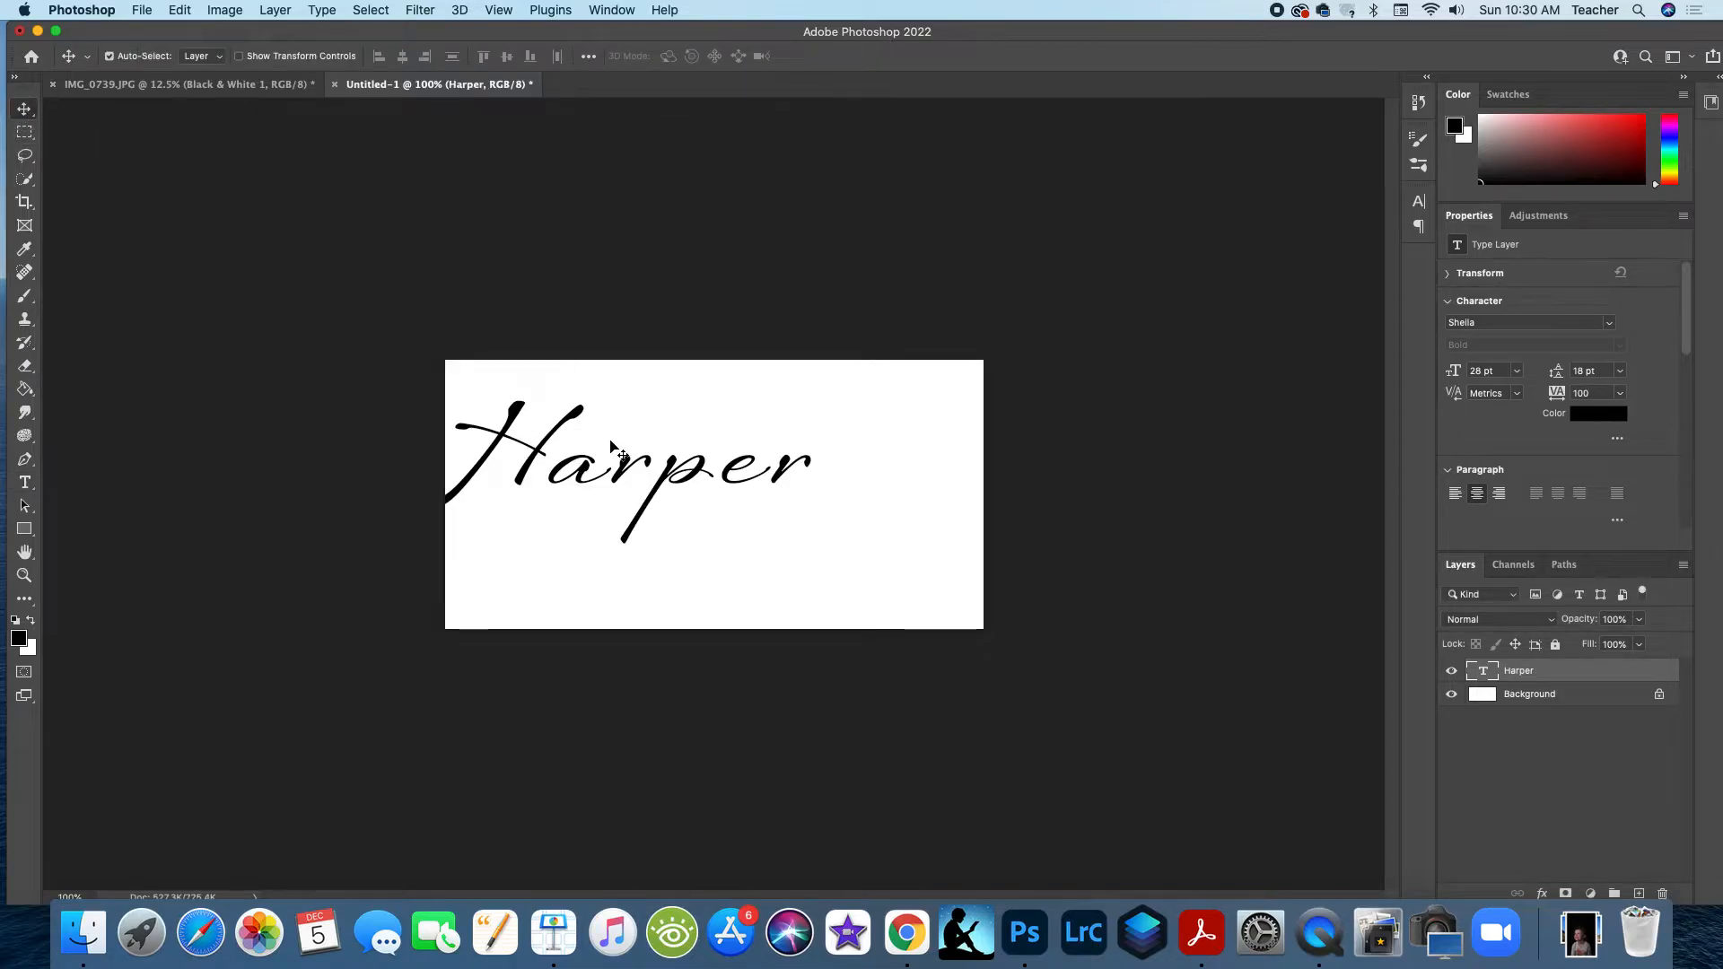
{"action": "left_click_drag", "start_coordinate": [631, 473], "coordinate": [715, 506]}
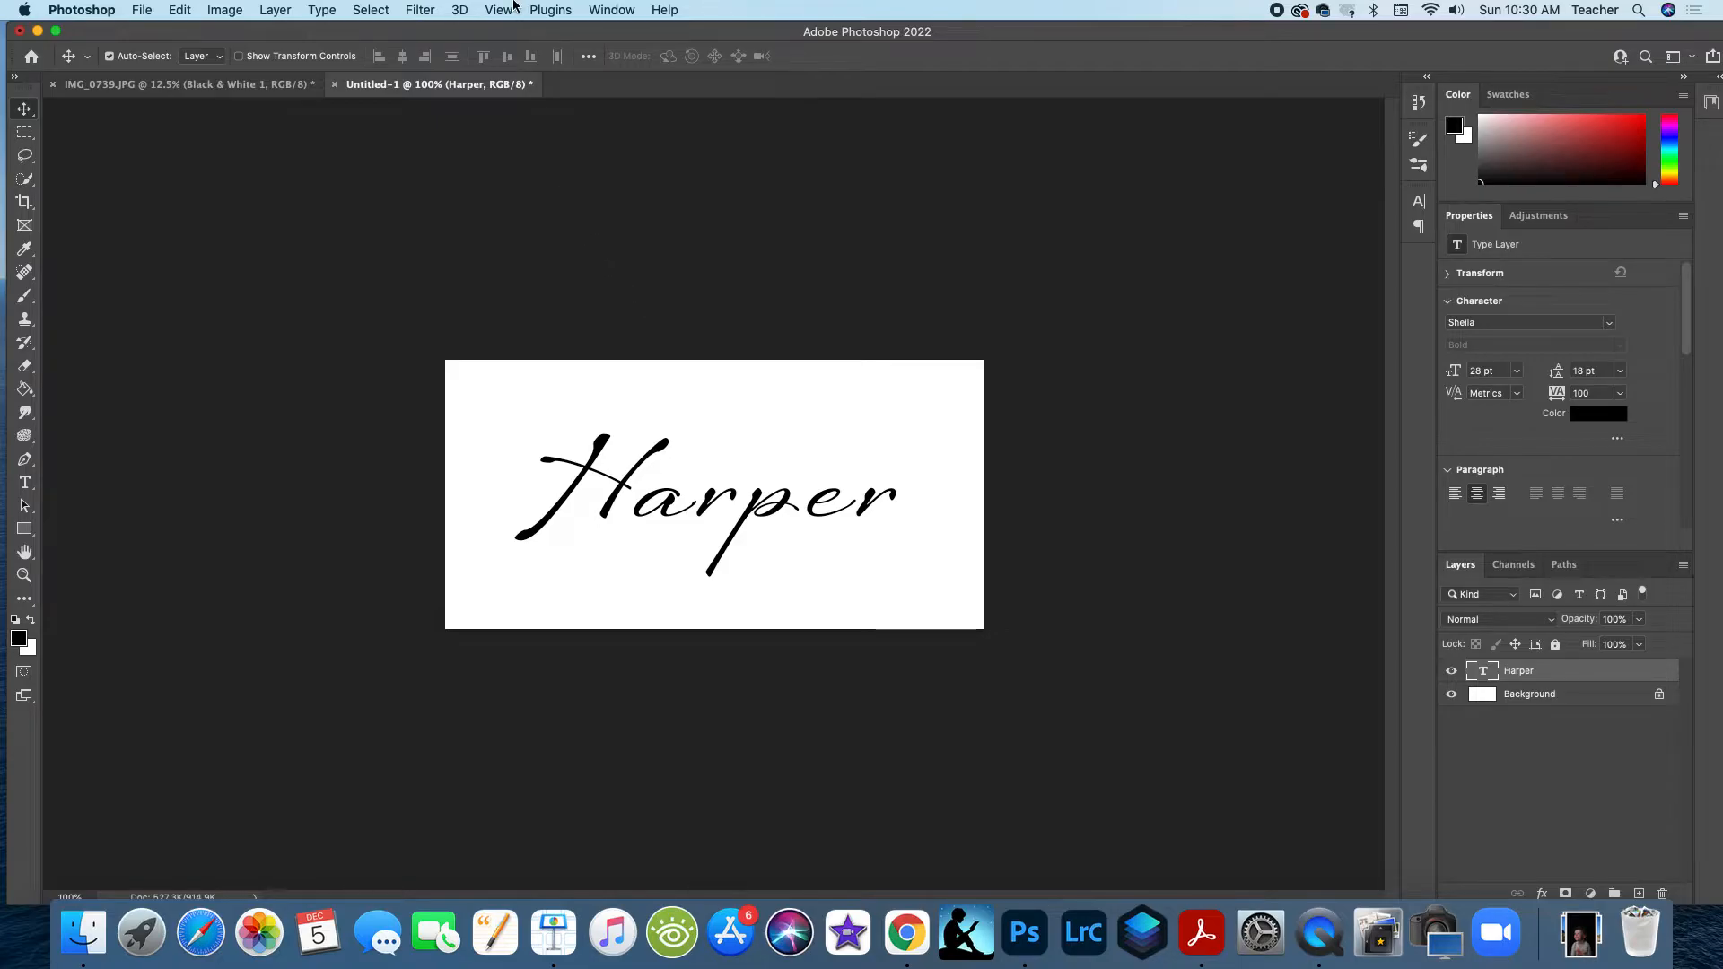
Step: Define a brush preset from the script name graphic and name it with the child's first name
{"action": "left_click", "coordinate": [180, 11]}
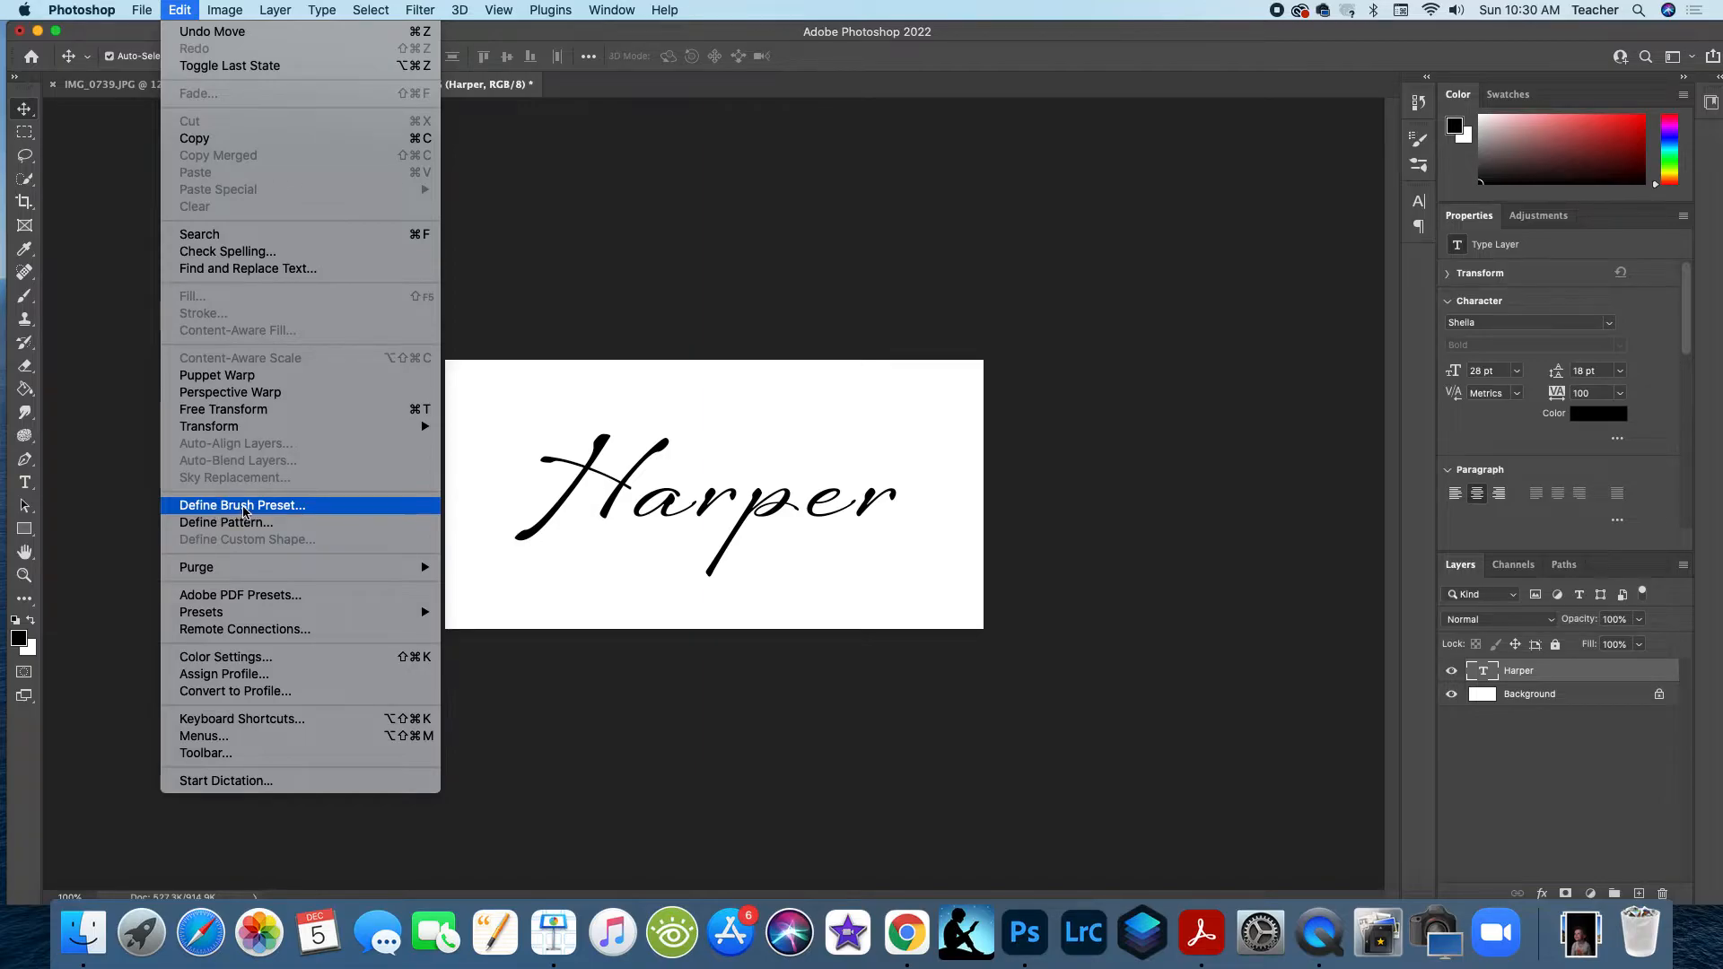
{"action": "left_click", "coordinate": [243, 511]}
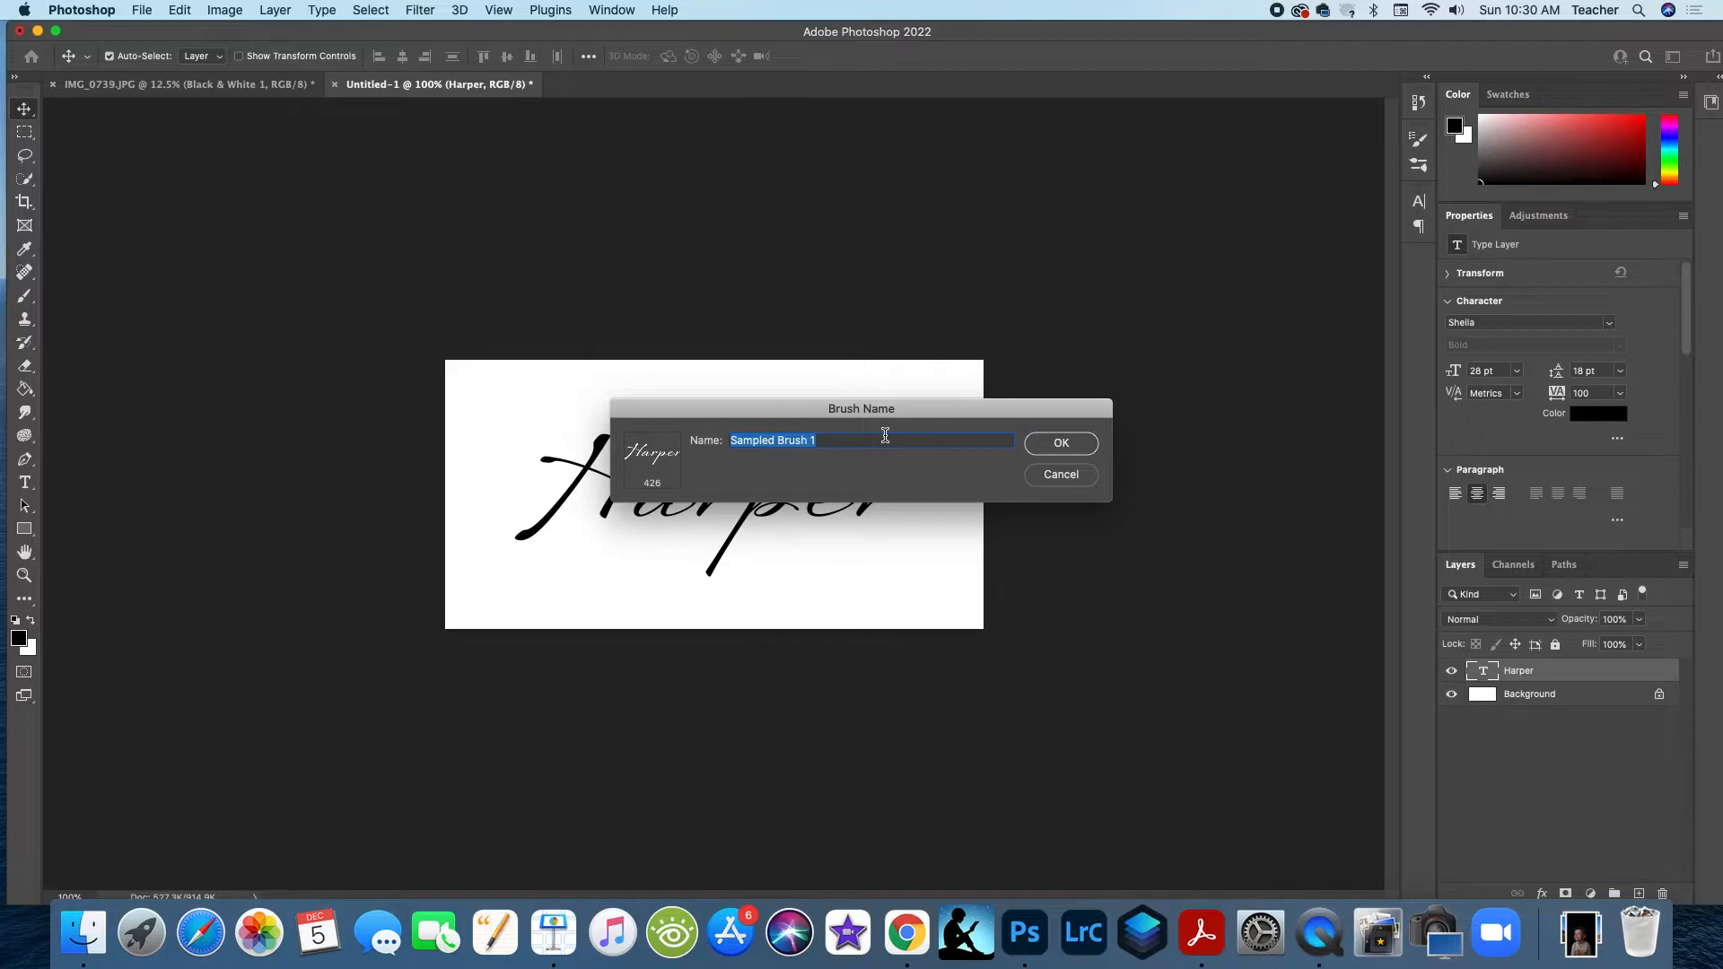
{"action": "type", "text": "H"}
{"action": "left_click", "coordinate": [1060, 444]}
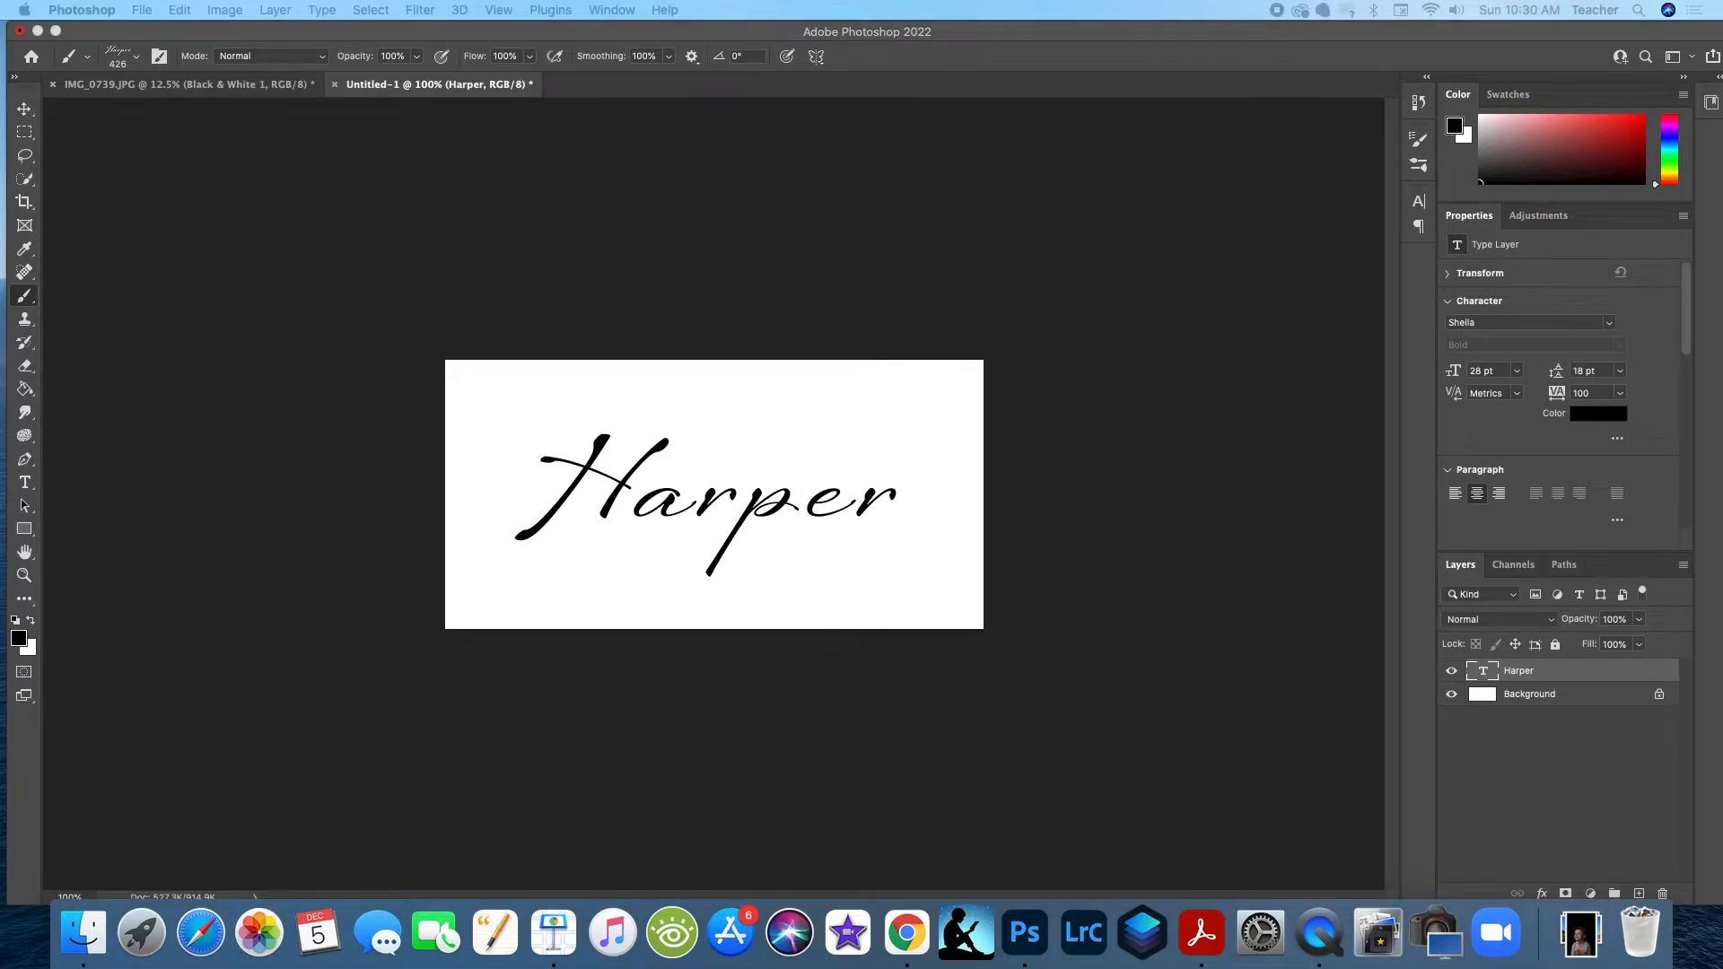
Step: Flatten the IMG_0739.JPG portrait into a single layer and duplicate that layer
{"action": "left_click", "coordinate": [209, 82]}
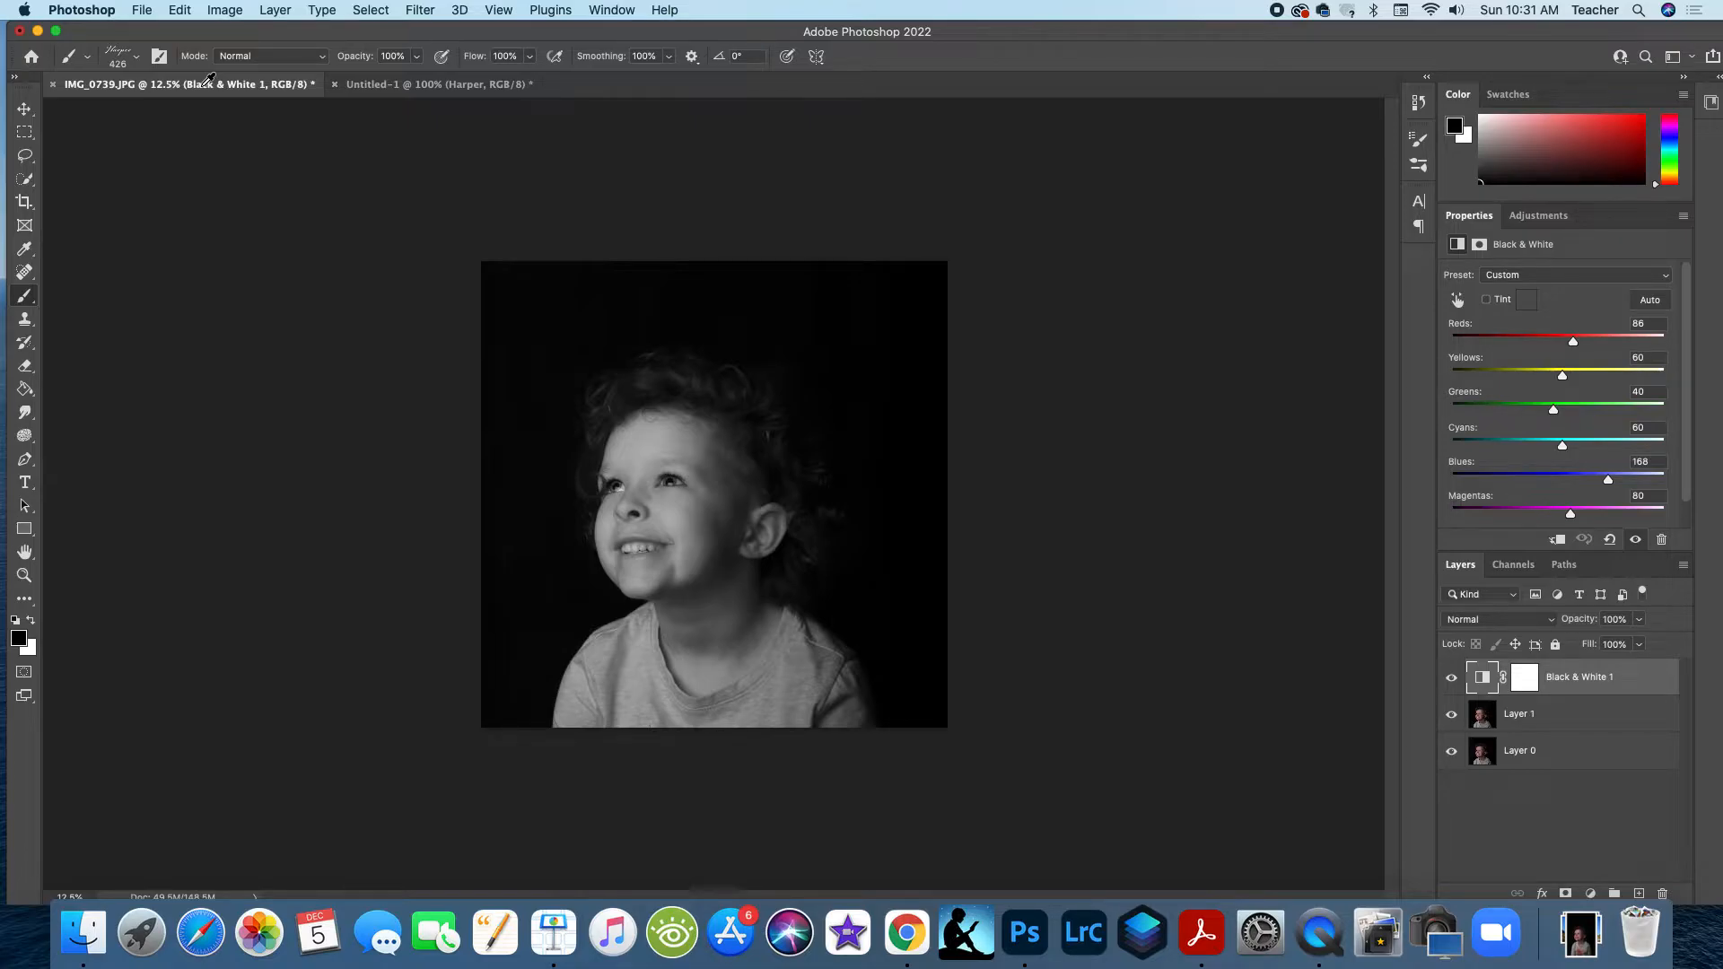
{"action": "left_click", "coordinate": [381, 87]}
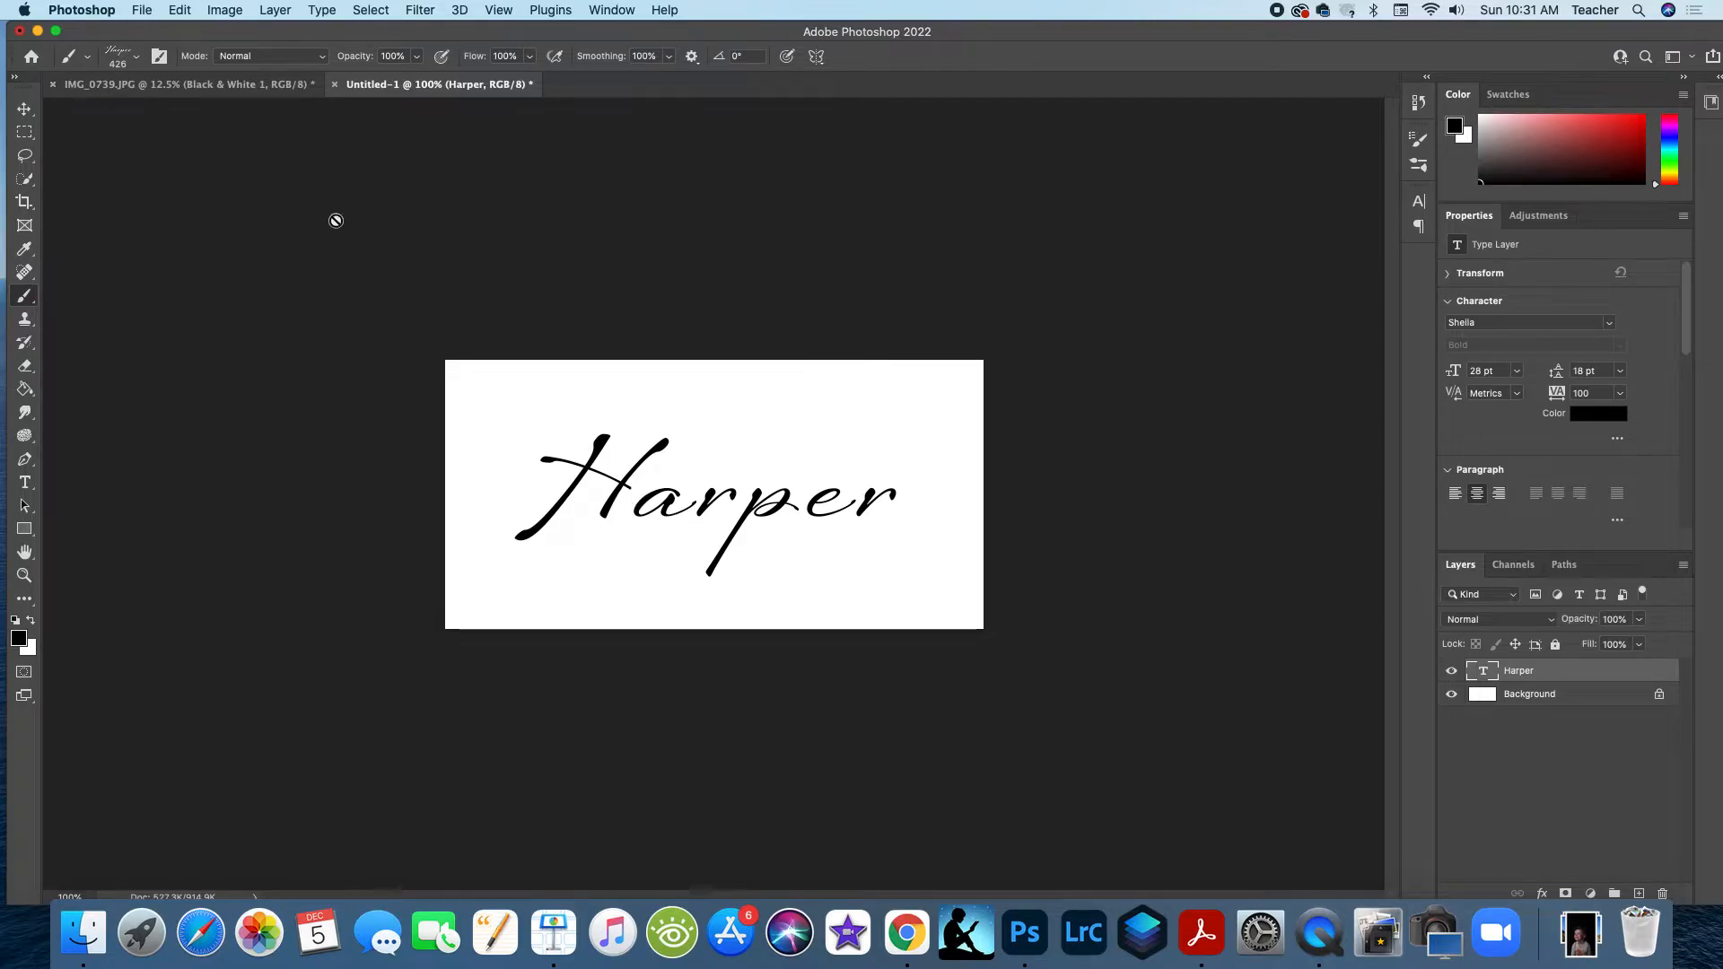
{"action": "left_click", "coordinate": [171, 83]}
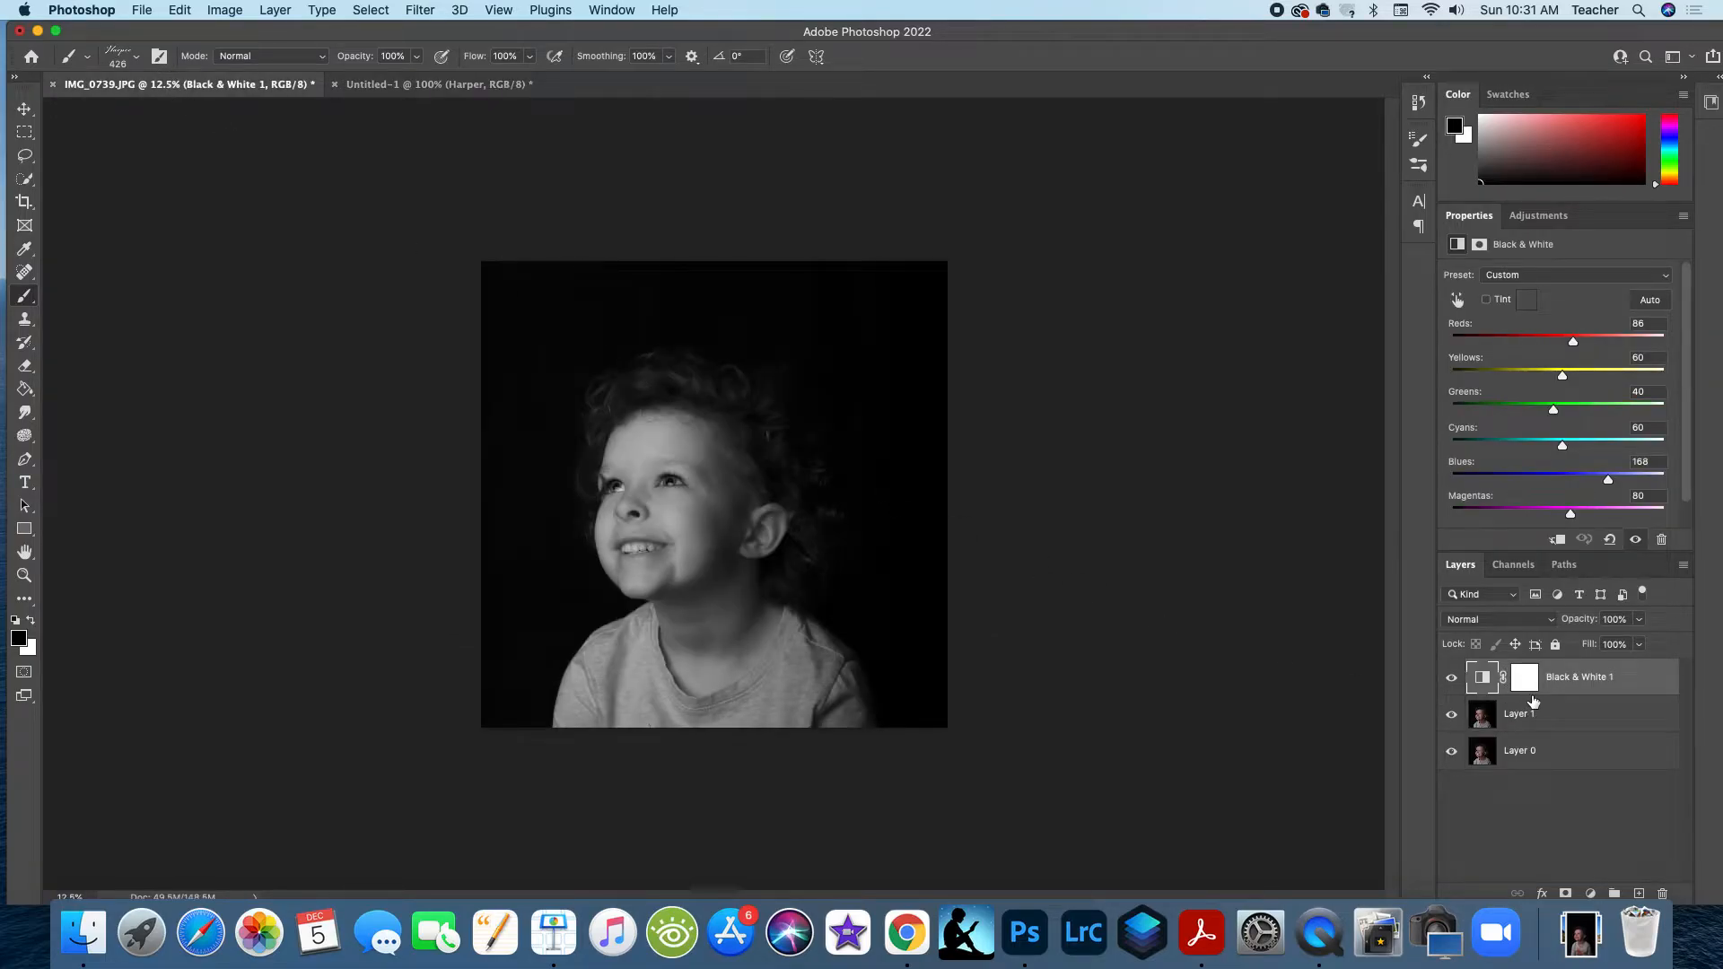
{"action": "right_click", "coordinate": [1557, 681]}
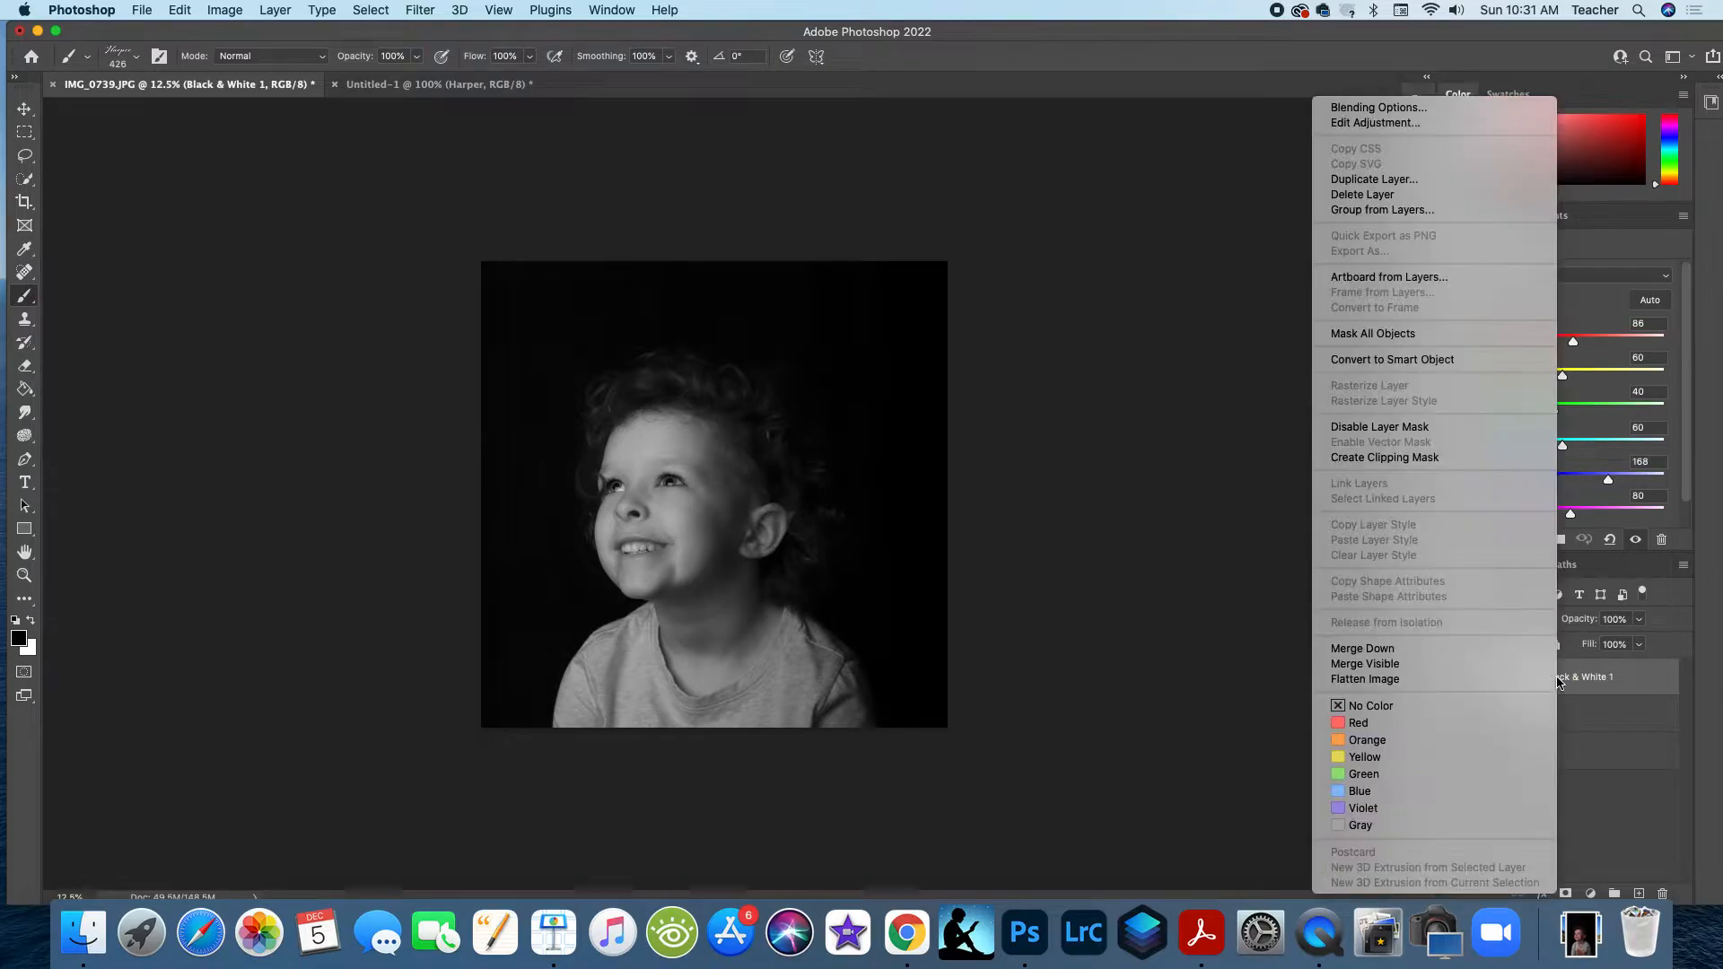
{"action": "left_click", "coordinate": [1433, 679]}
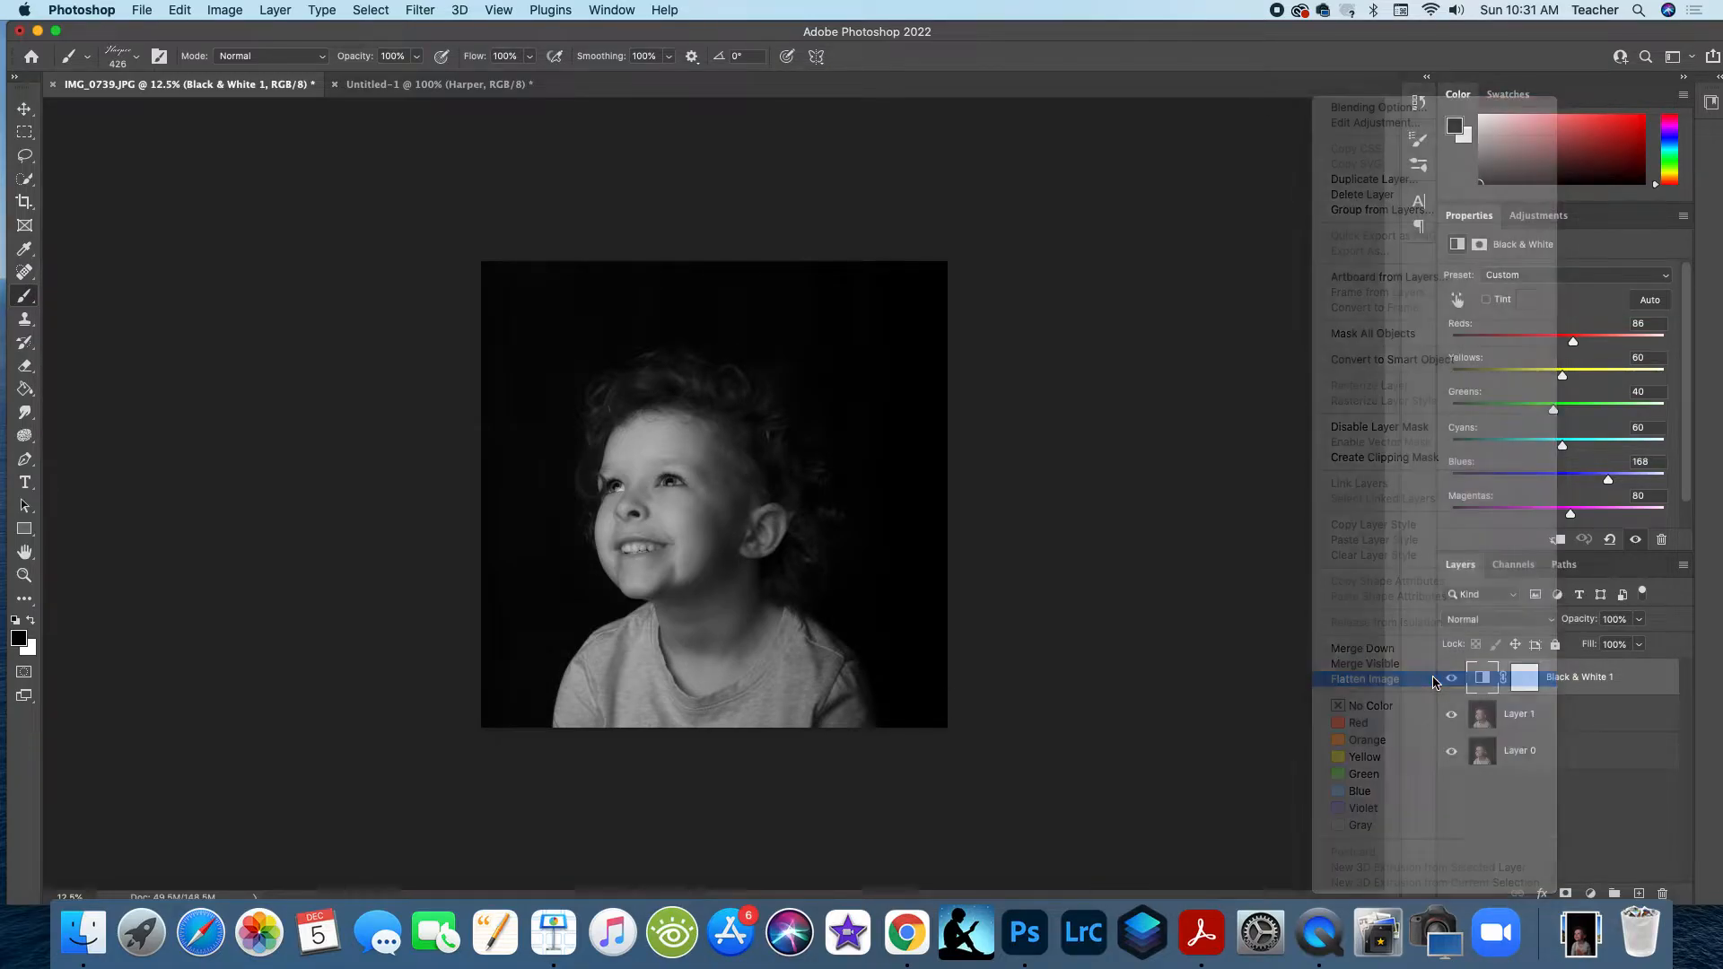
{"action": "key", "text": "super+j"}
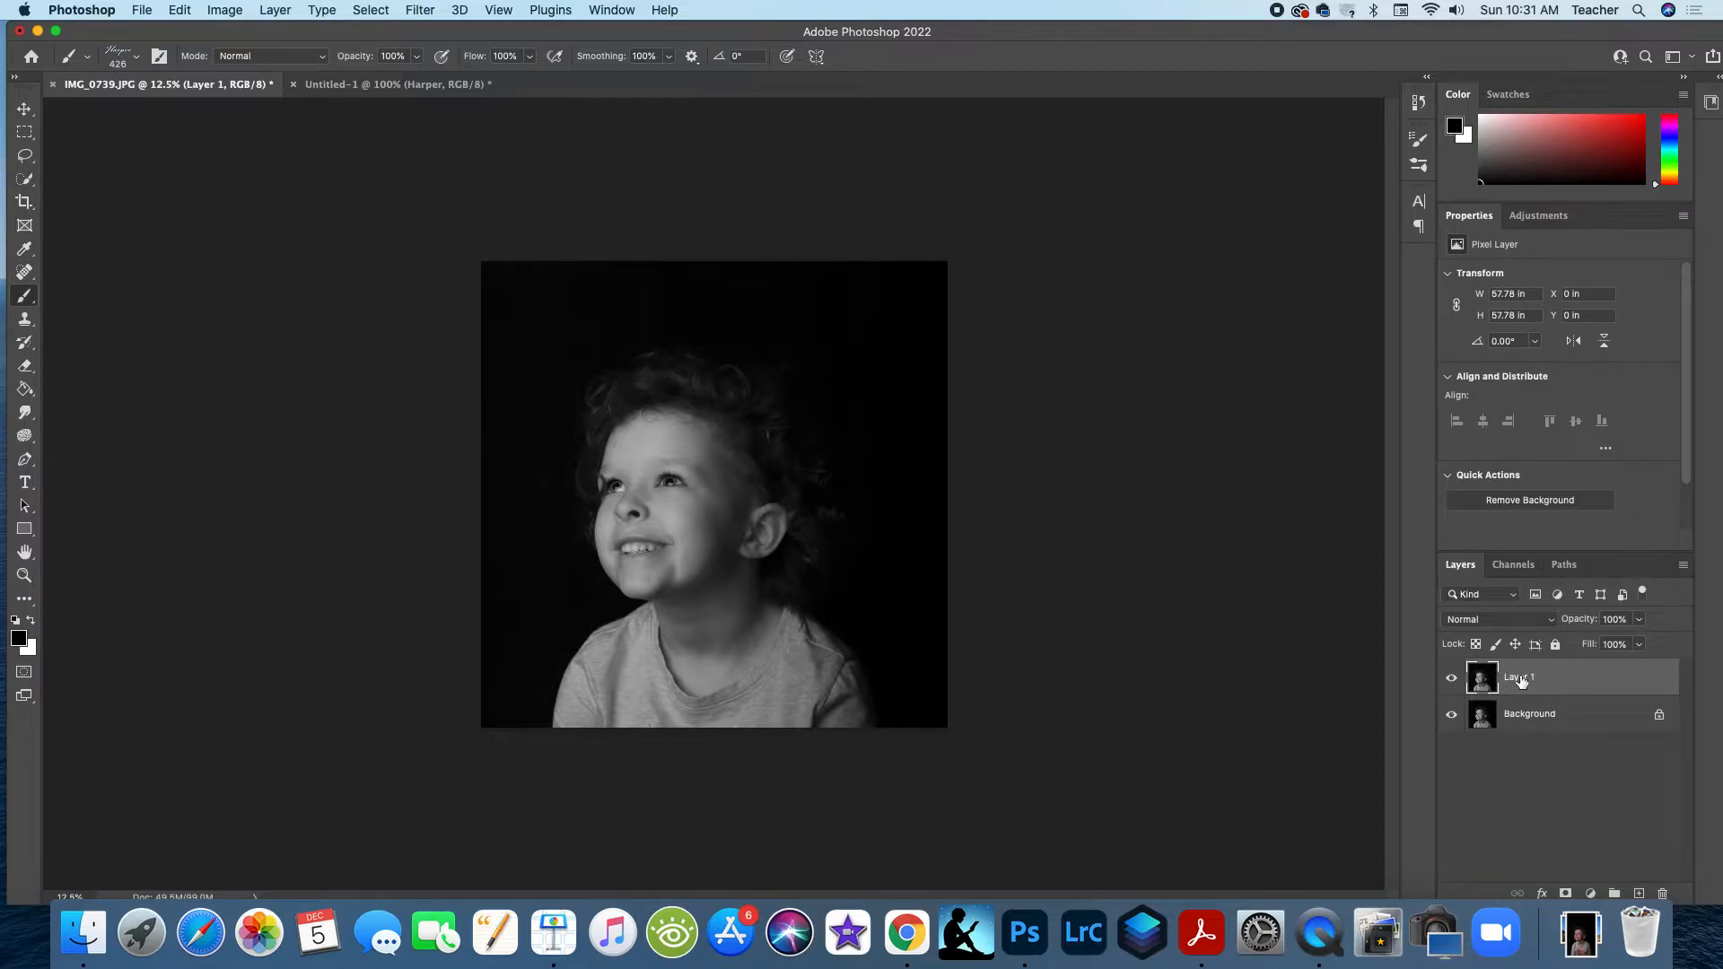
Step: Add a new layer above the portrait layers and fill it with white
{"action": "left_click", "coordinate": [1640, 894]}
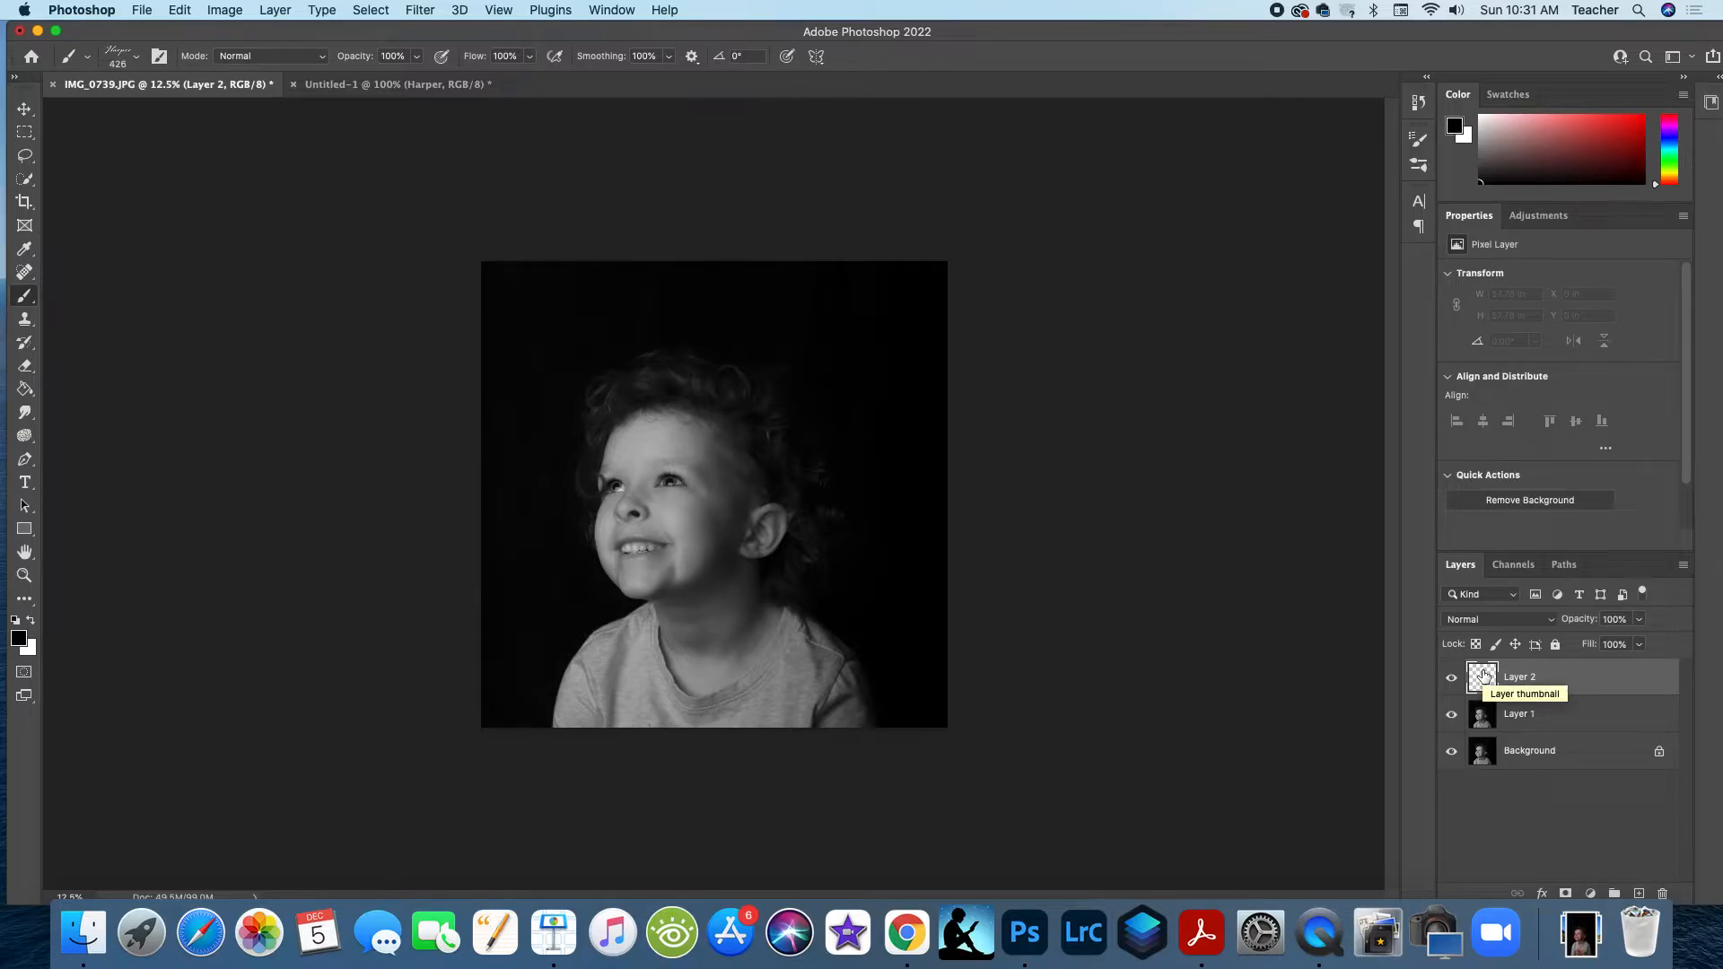
{"action": "key", "text": "alt+BackSpace"}
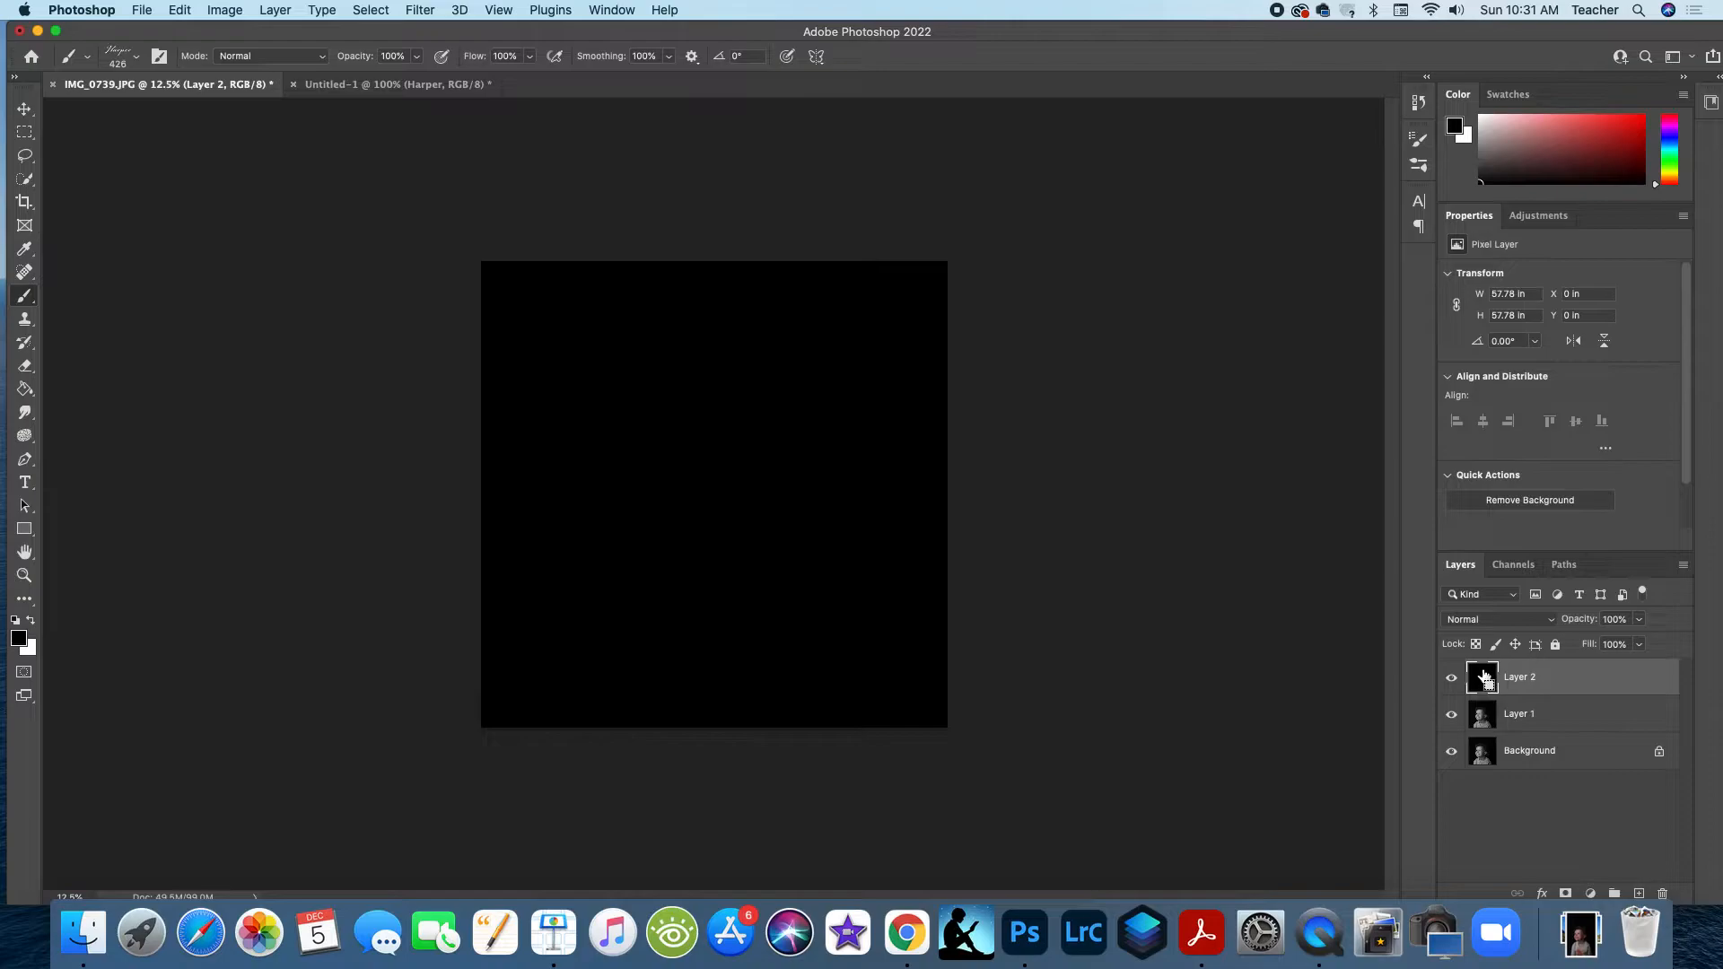
{"action": "key", "text": "super+BackSpace"}
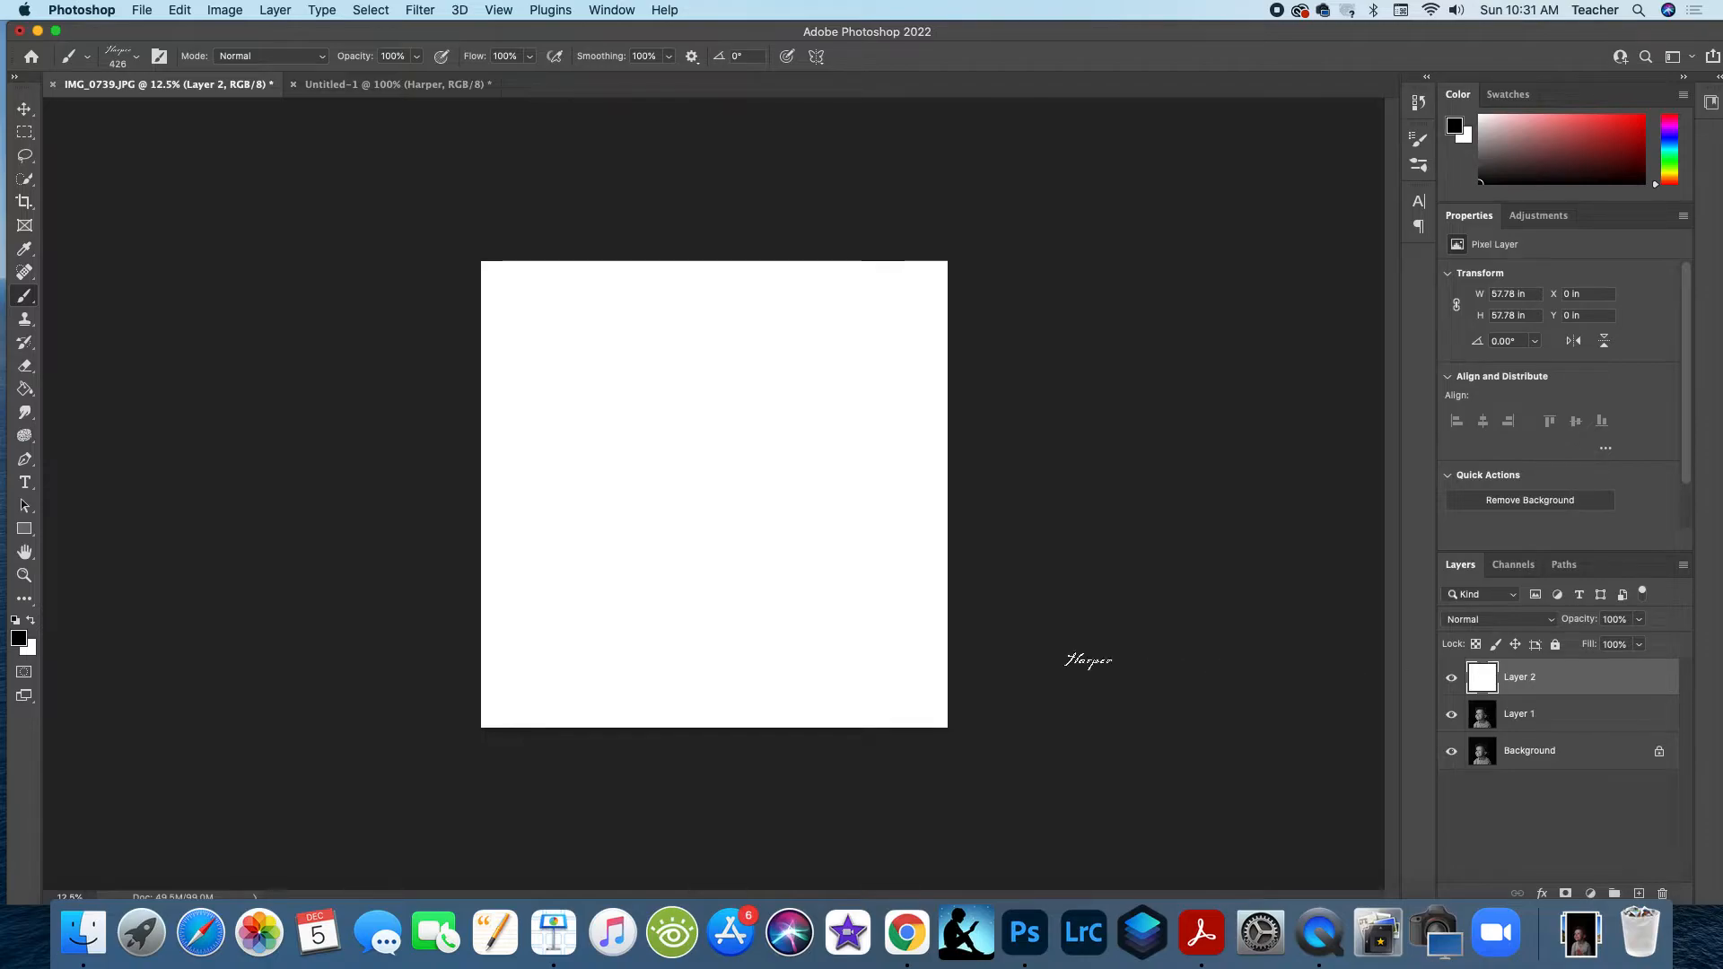
Step: Keep black as the foreground colour and add a layer mask to the white Layer 2
{"action": "left_click", "coordinate": [30, 620]}
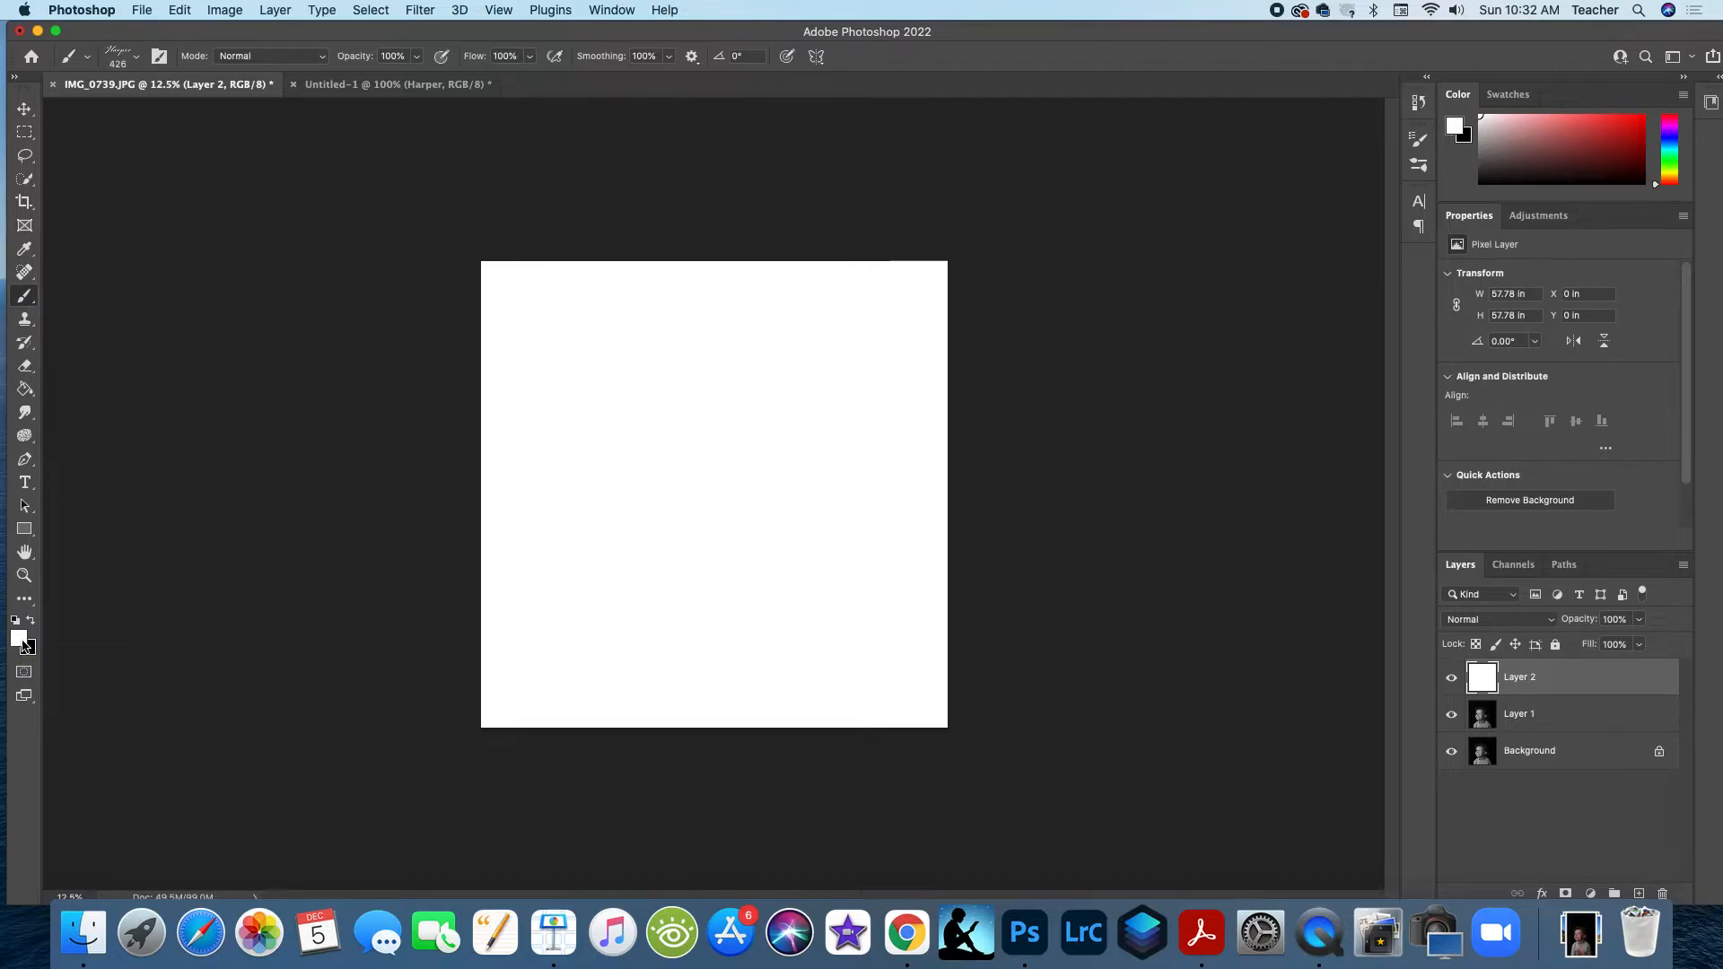
{"action": "left_click", "coordinate": [31, 623]}
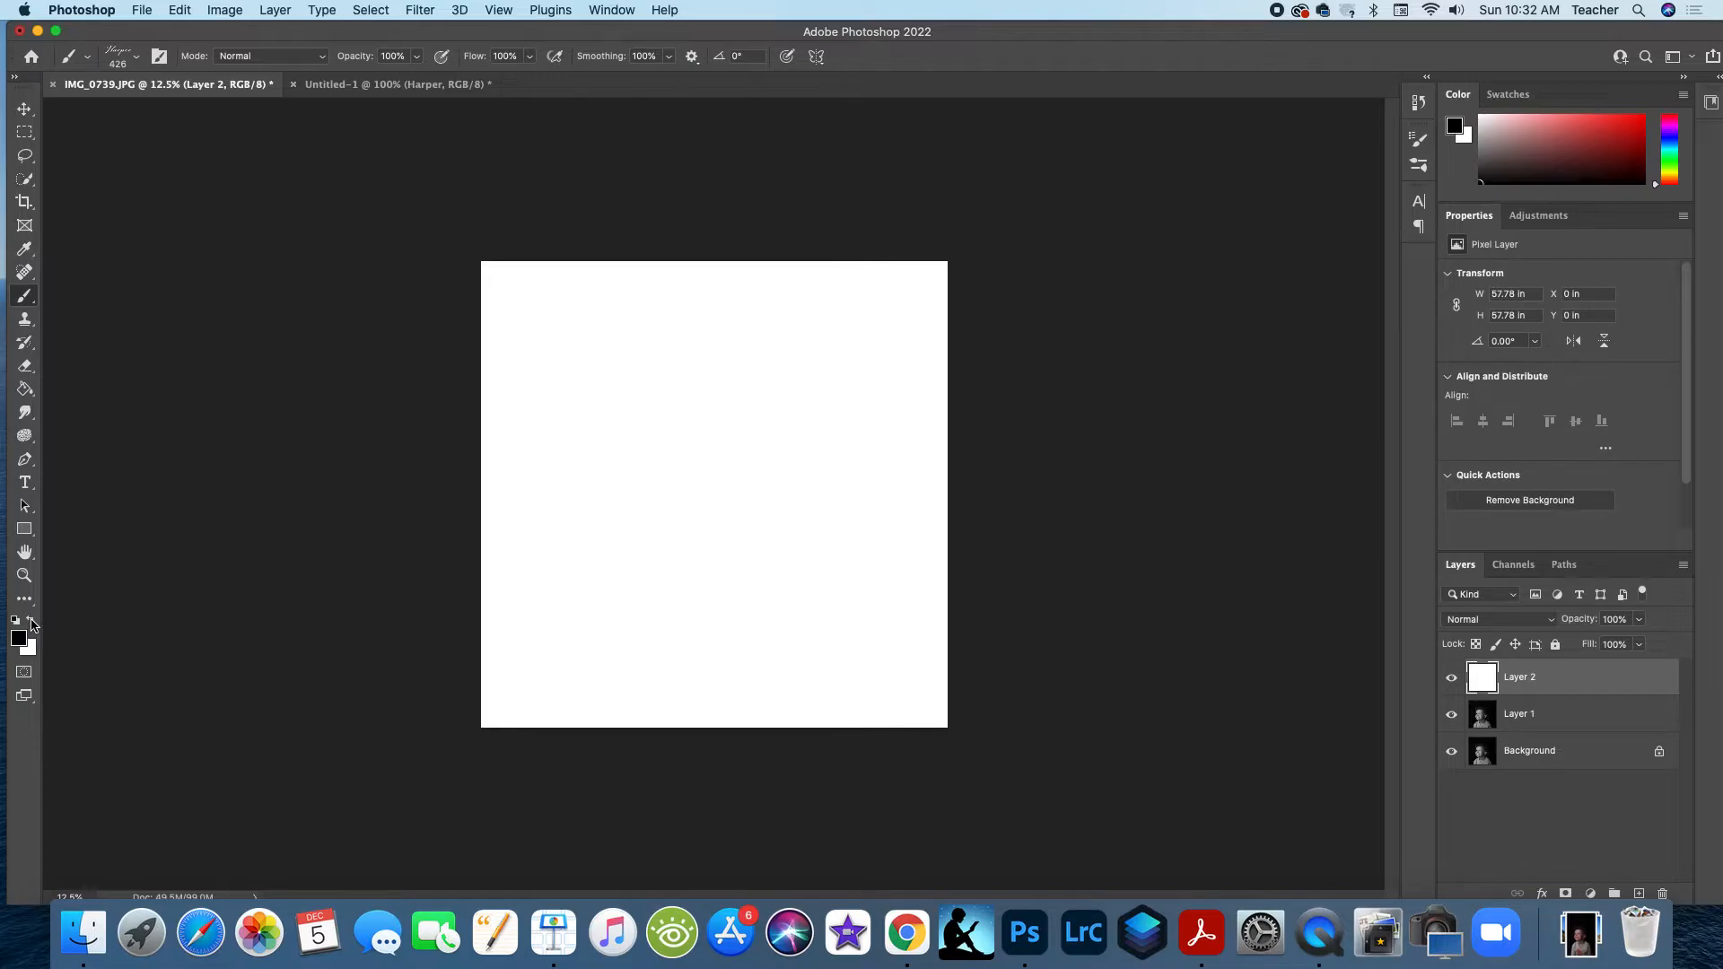
{"action": "left_click", "coordinate": [1566, 894]}
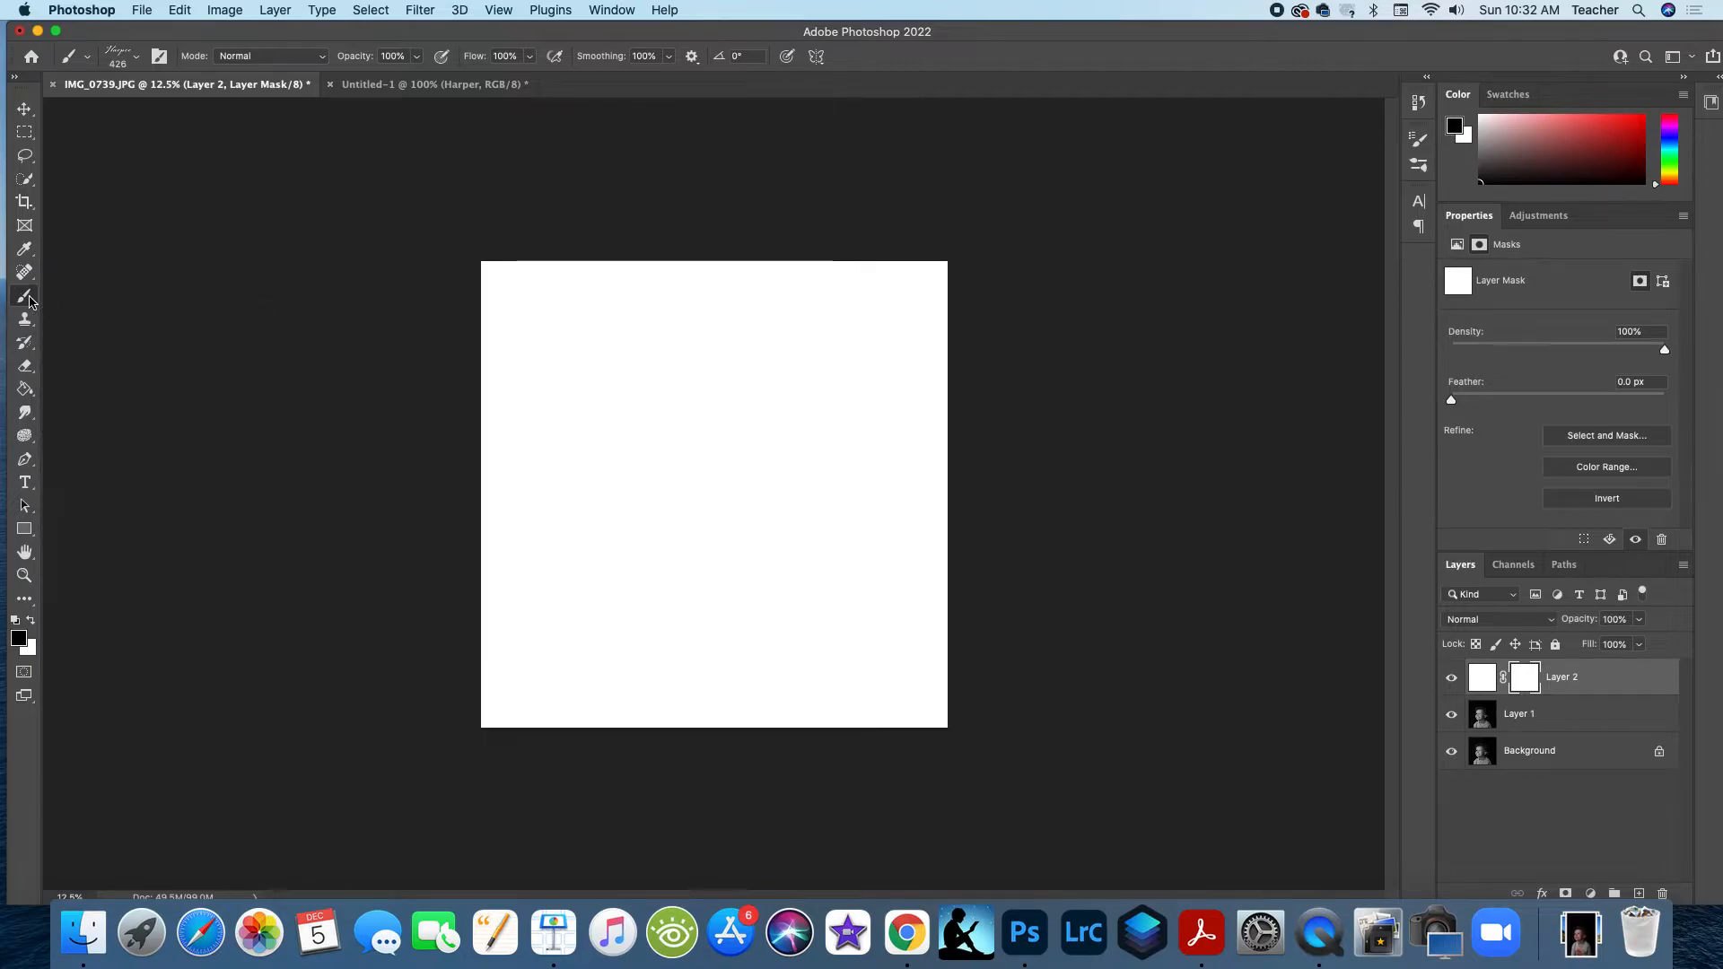
Step: Browse the brush presets and select the custom script name brush
{"action": "left_click", "coordinate": [138, 59]}
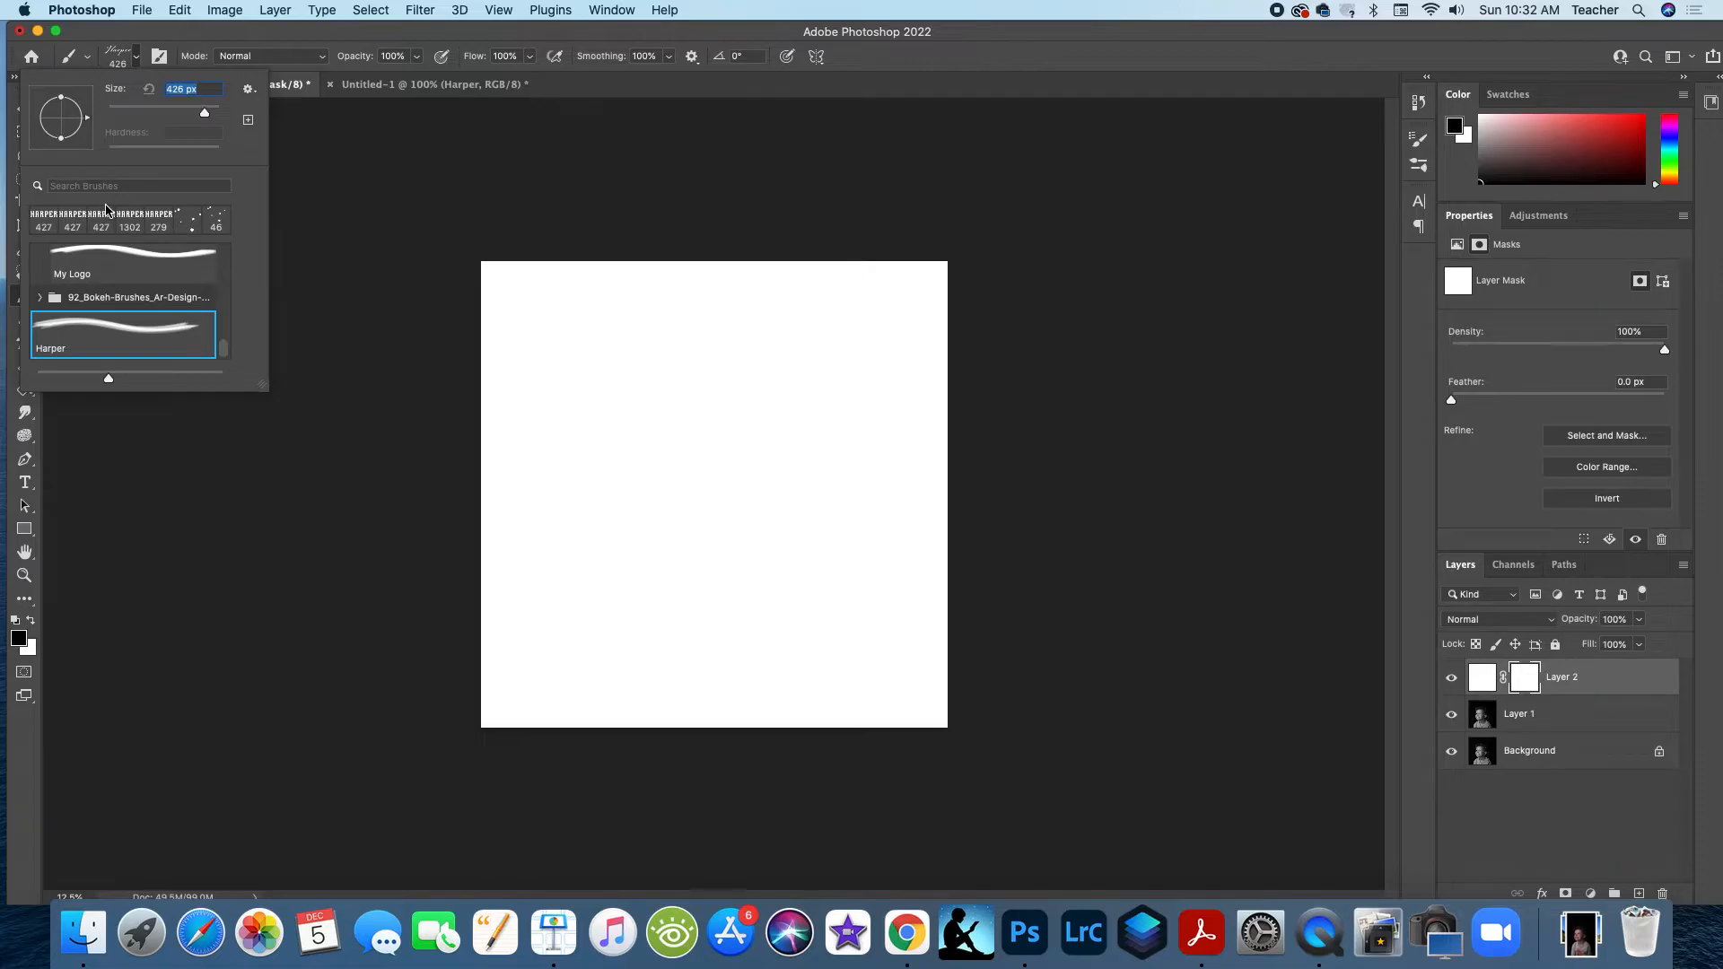
{"action": "left_click_drag", "start_coordinate": [226, 350], "coordinate": [227, 236]}
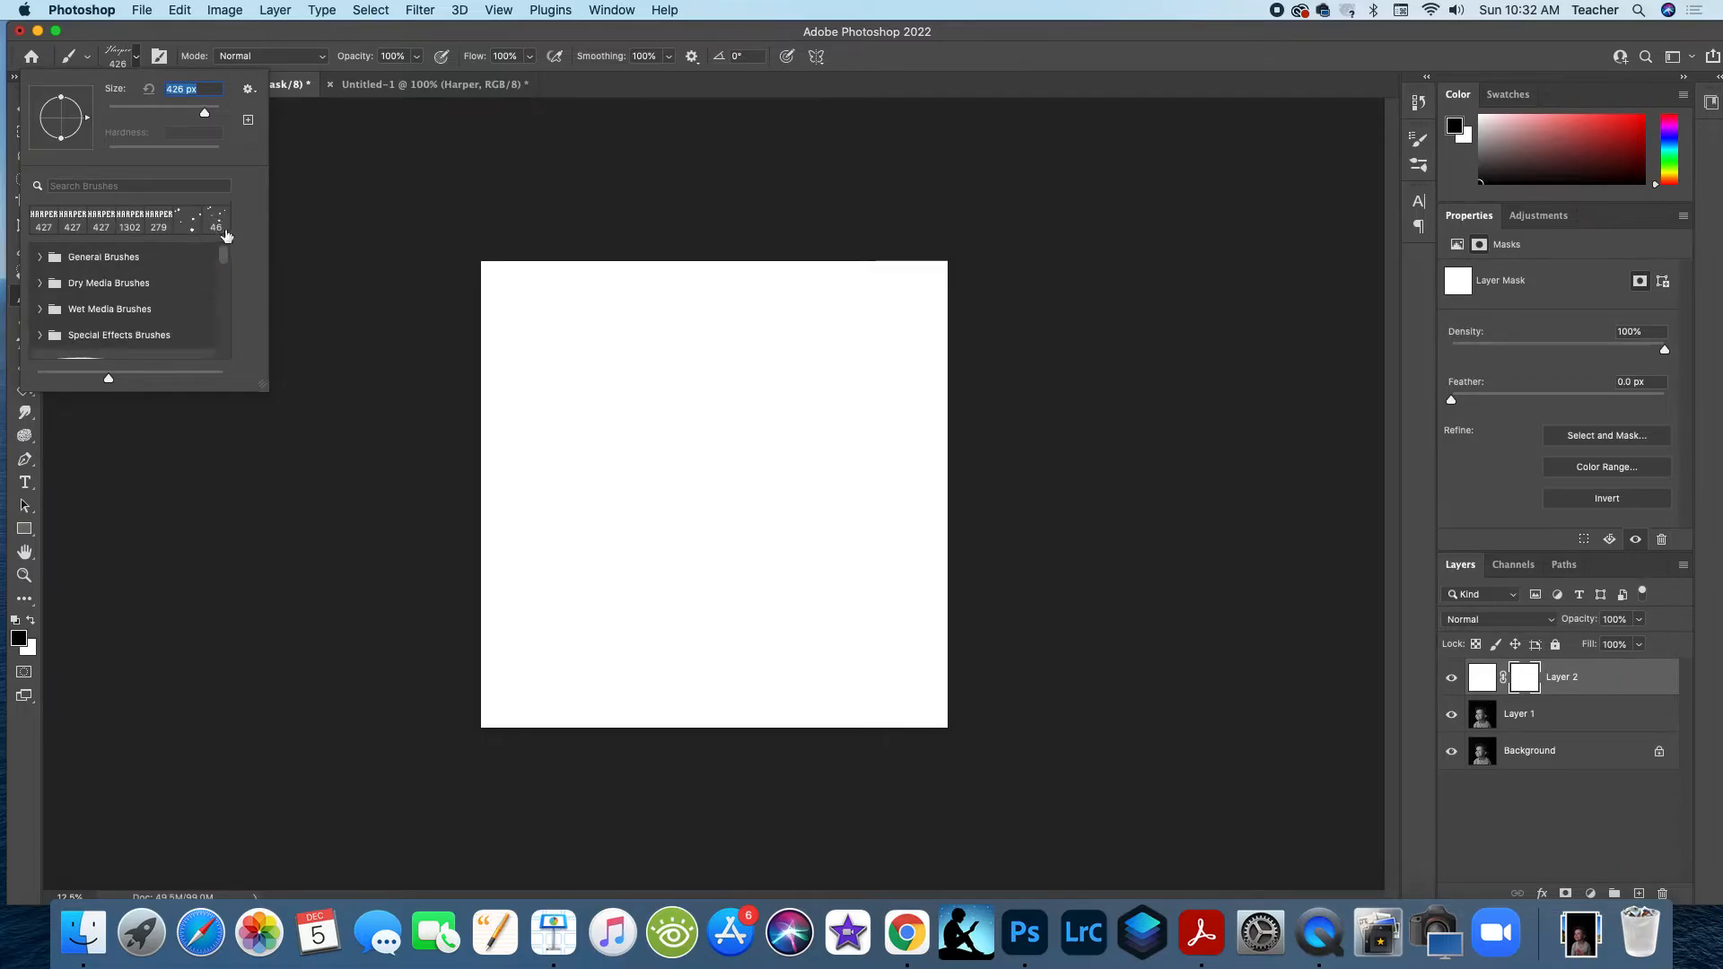
{"action": "left_click", "coordinate": [39, 257]}
{"action": "left_click", "coordinate": [91, 296]}
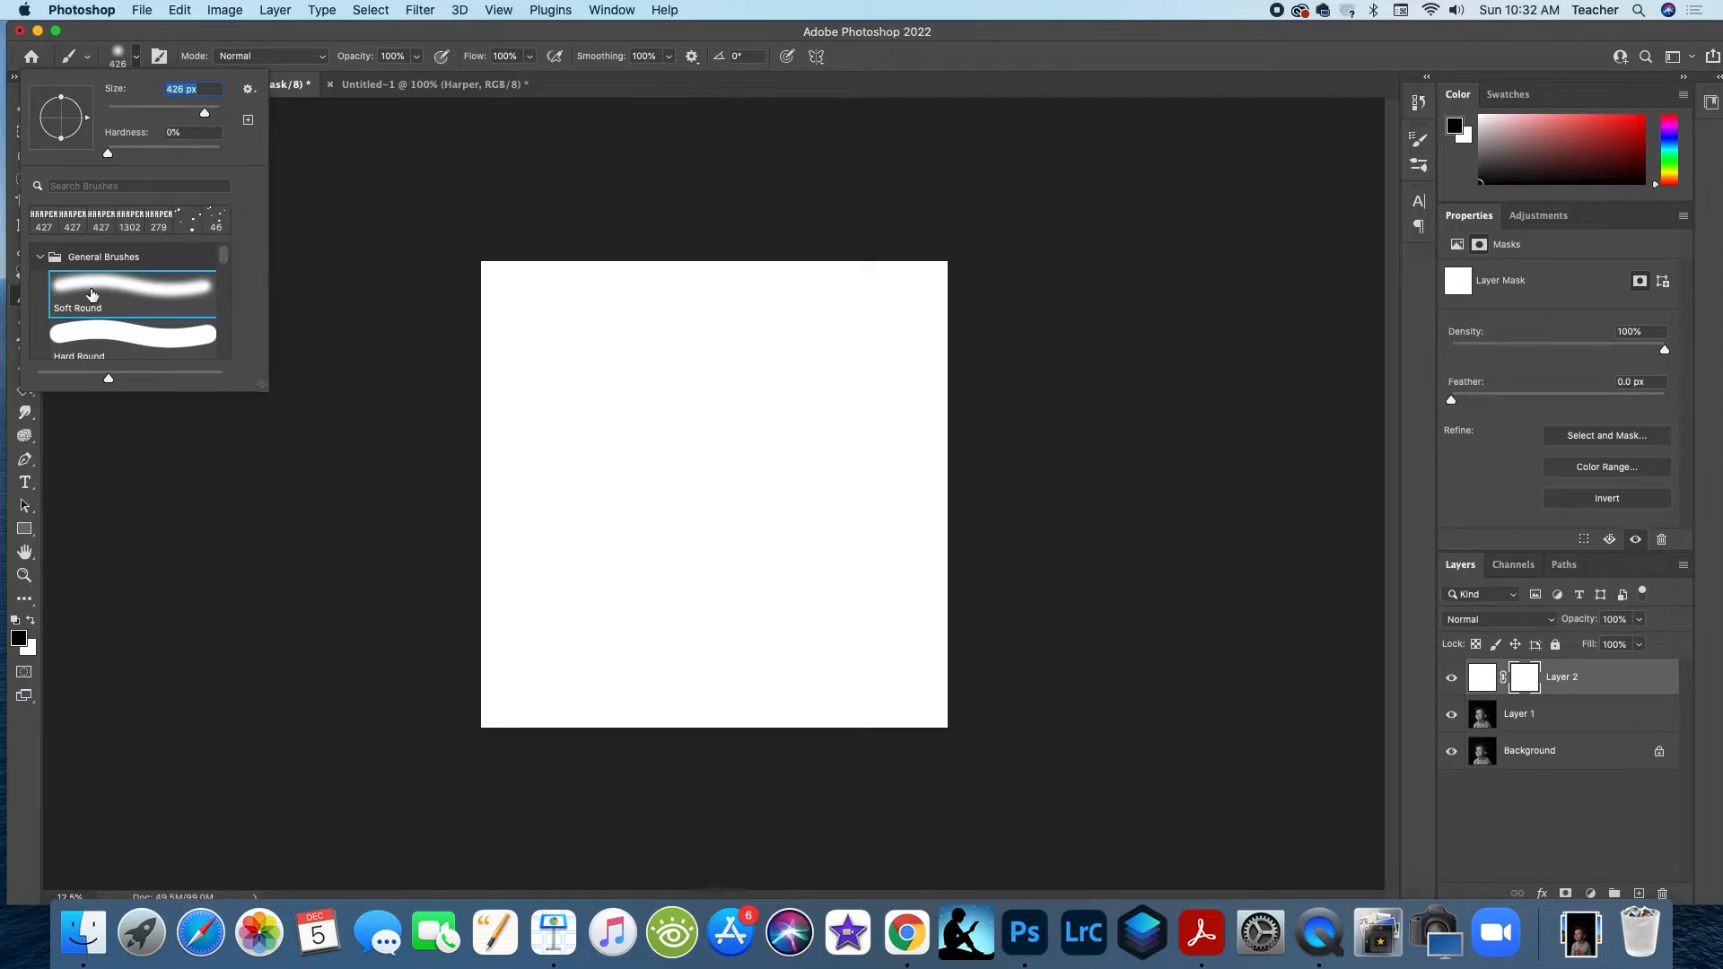
{"action": "left_click", "coordinate": [39, 258]}
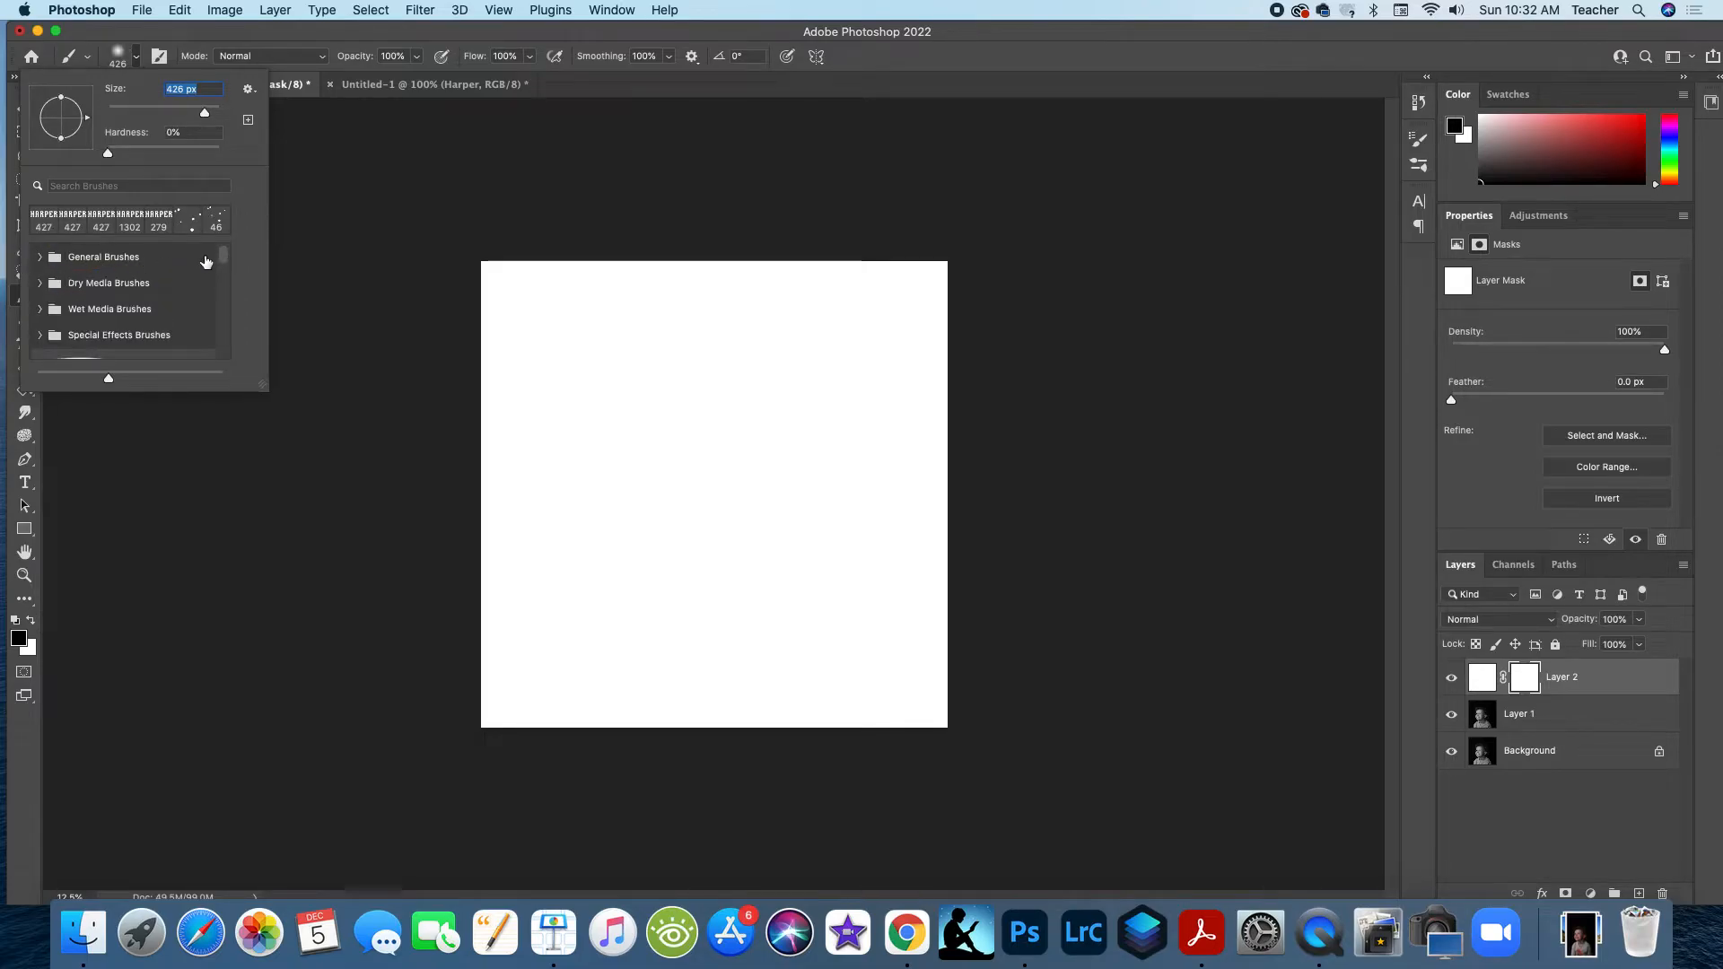
{"action": "left_click_drag", "start_coordinate": [223, 256], "coordinate": [228, 266]}
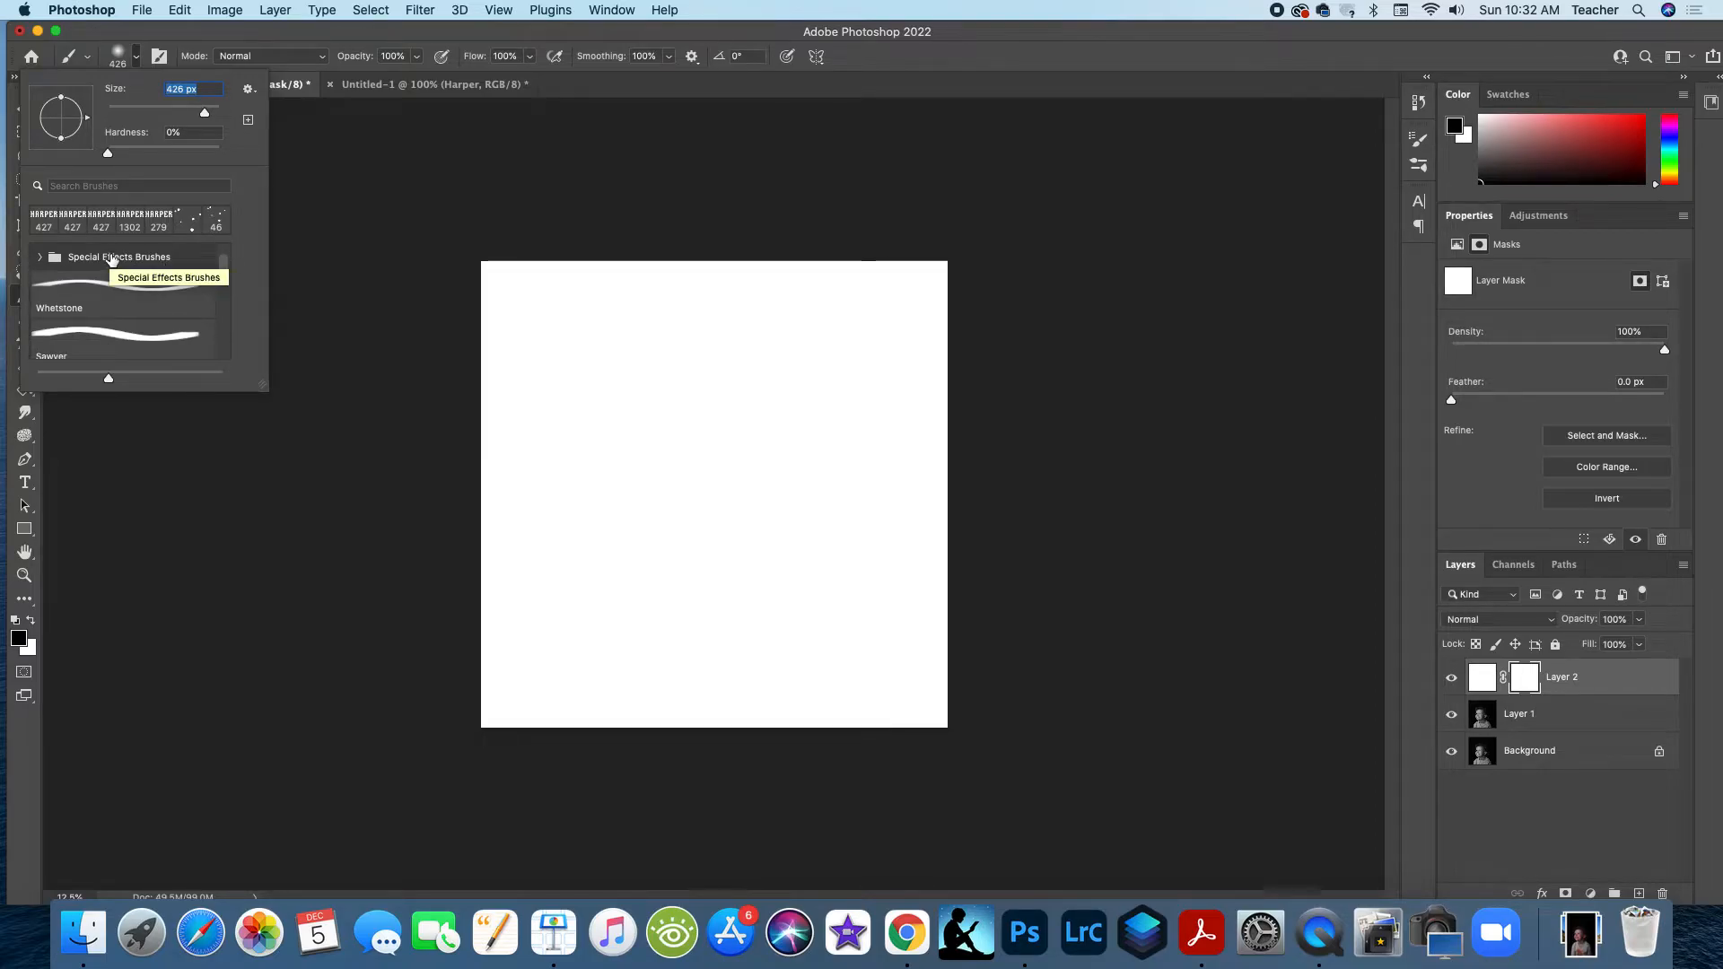
{"action": "left_click", "coordinate": [227, 266]}
{"action": "left_click_drag", "start_coordinate": [226, 265], "coordinate": [249, 358]}
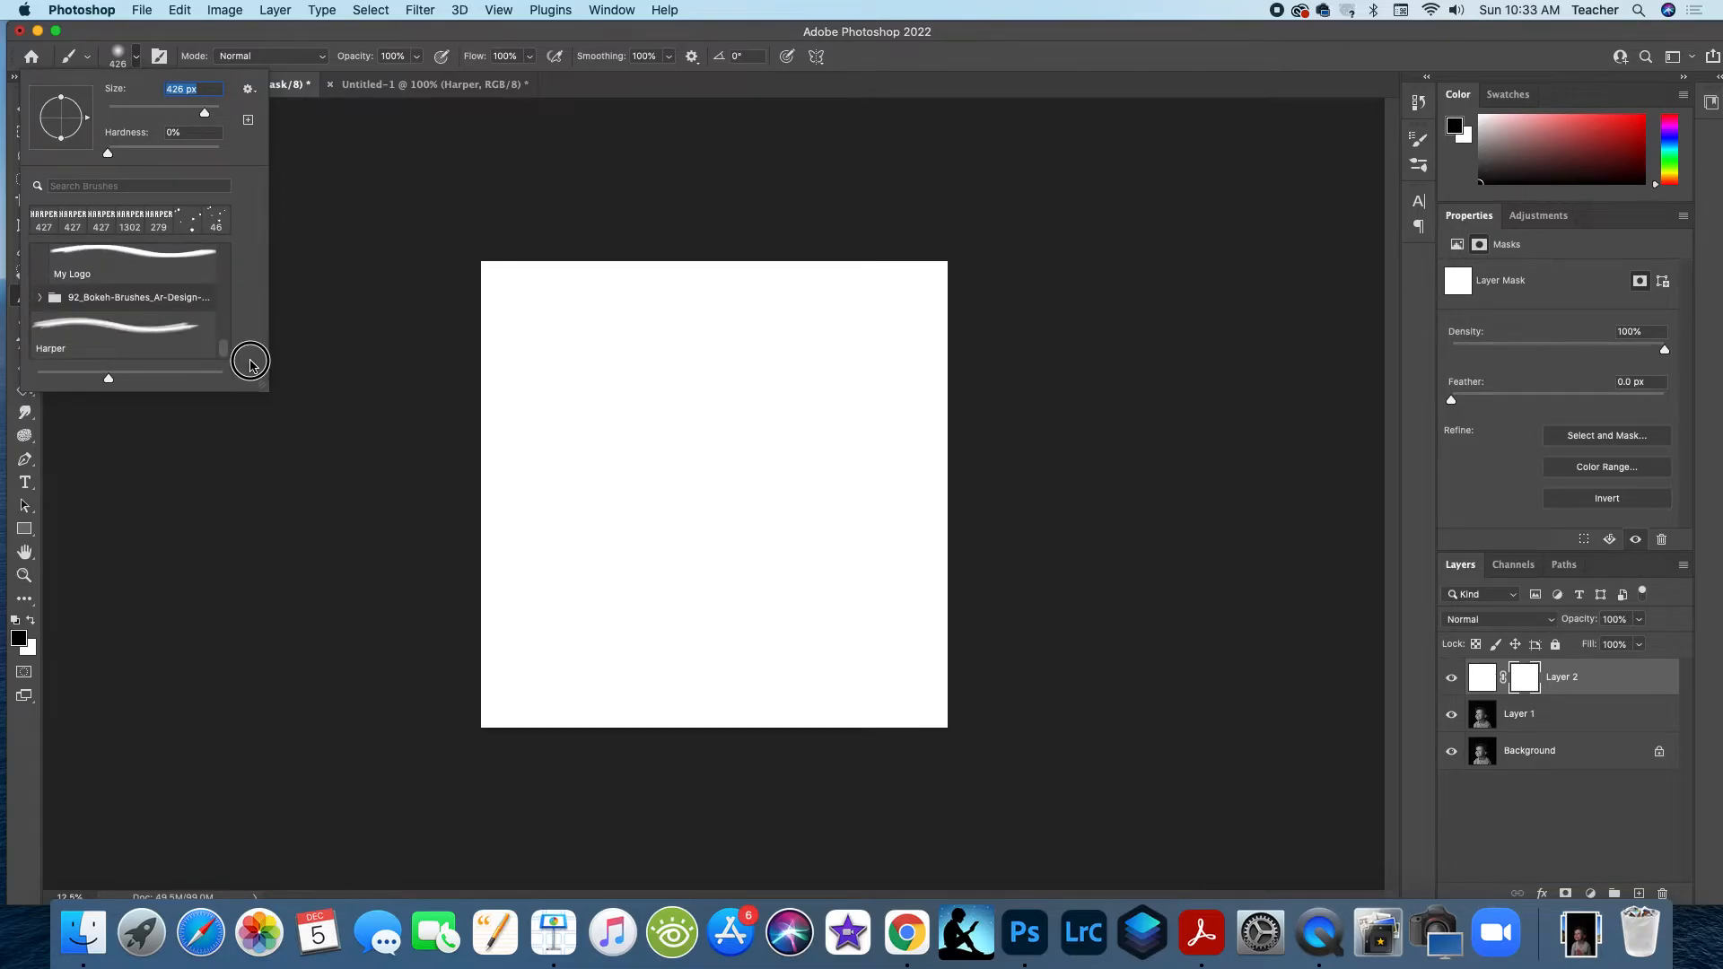
{"action": "left_click", "coordinate": [57, 338]}
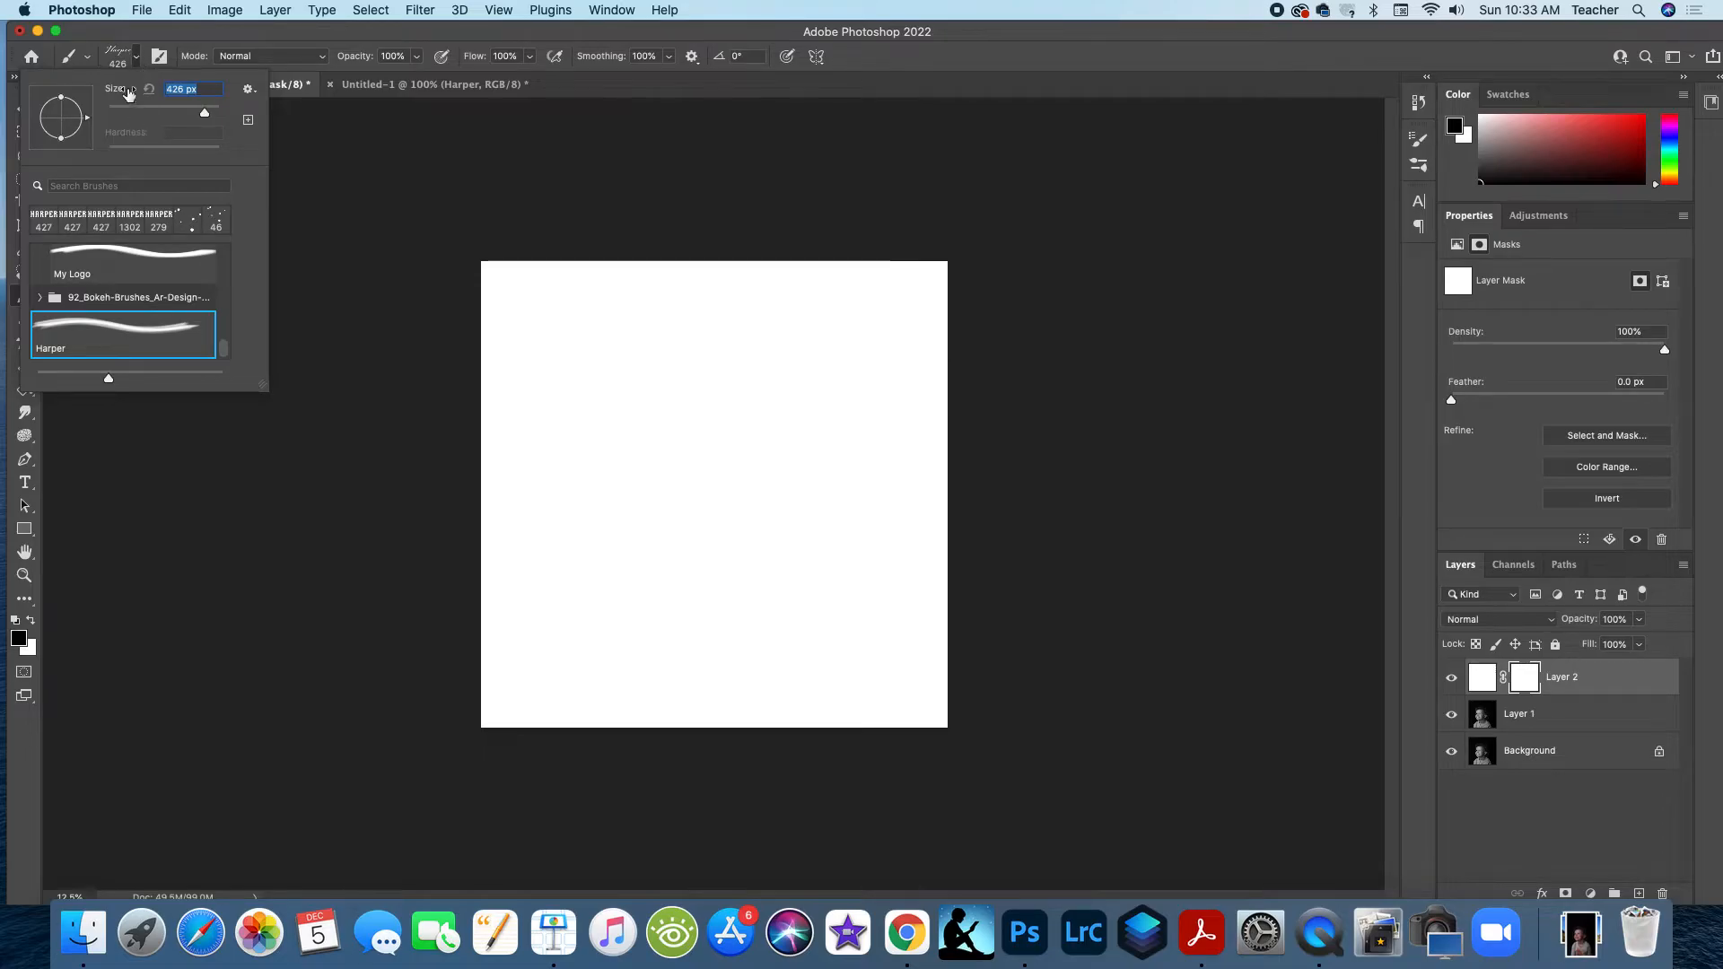
Step: Set the name brush's size to 800 px
{"action": "left_click_drag", "start_coordinate": [205, 112], "coordinate": [226, 113]}
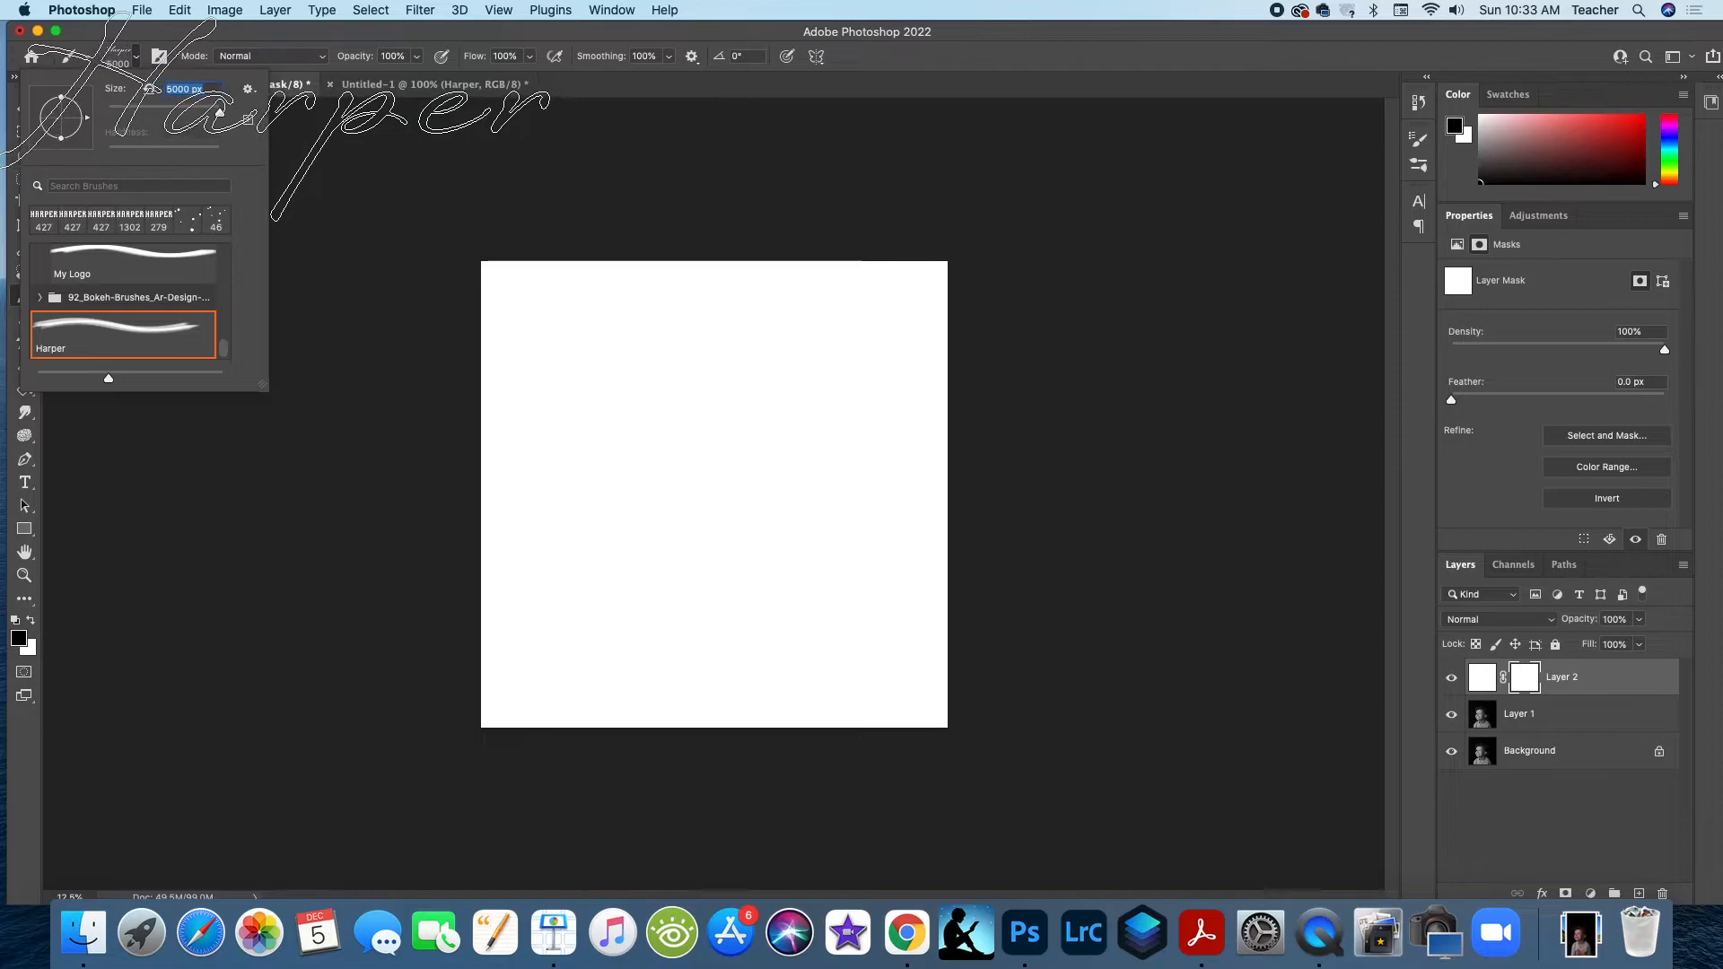
{"action": "left_click_drag", "start_coordinate": [221, 113], "coordinate": [192, 113]}
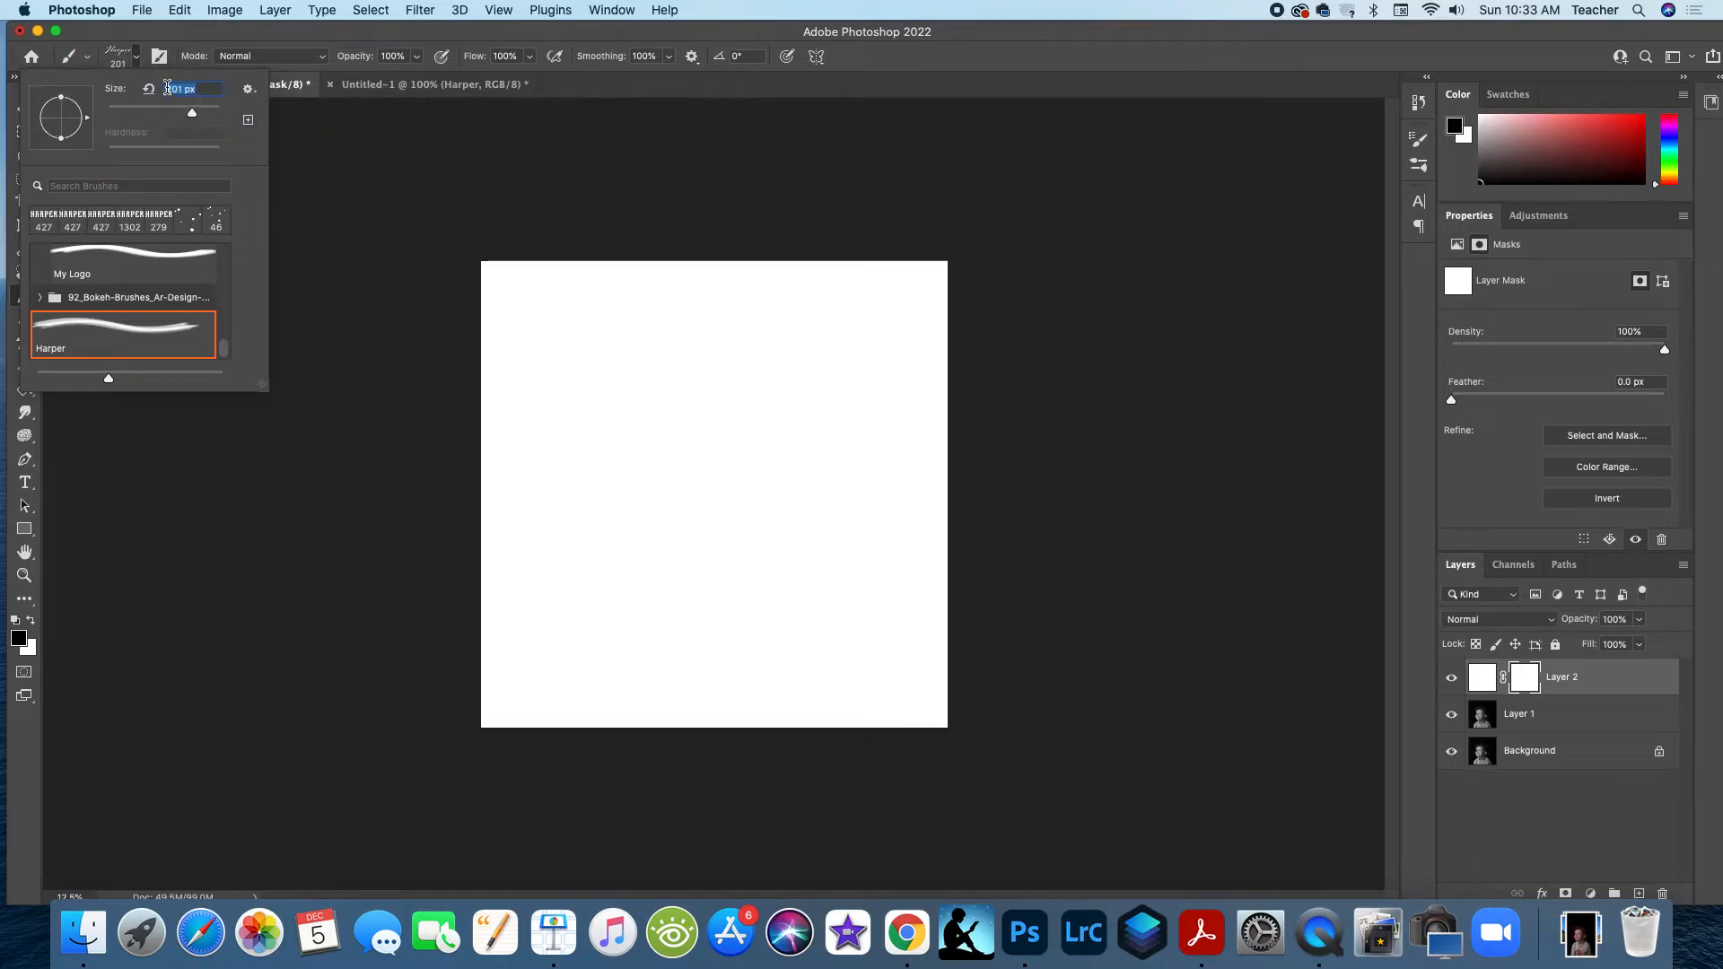
{"action": "left_click", "coordinate": [136, 63]}
{"action": "key", "text": "bracketright"}
{"action": "key", "text": "bracketright"}
{"action": "key", "text": "bracketright"}
{"action": "key", "text": "bracketright"}
{"action": "key", "text": "bracketright"}
{"action": "key", "text": "bracketright"}
{"action": "key", "text": "bracketright"}
{"action": "key", "text": "bracketright"}
{"action": "key", "text": "bracketright"}
{"action": "key", "text": "bracketright"}
{"action": "key", "text": "bracketright"}
{"action": "key", "text": "bracketright"}
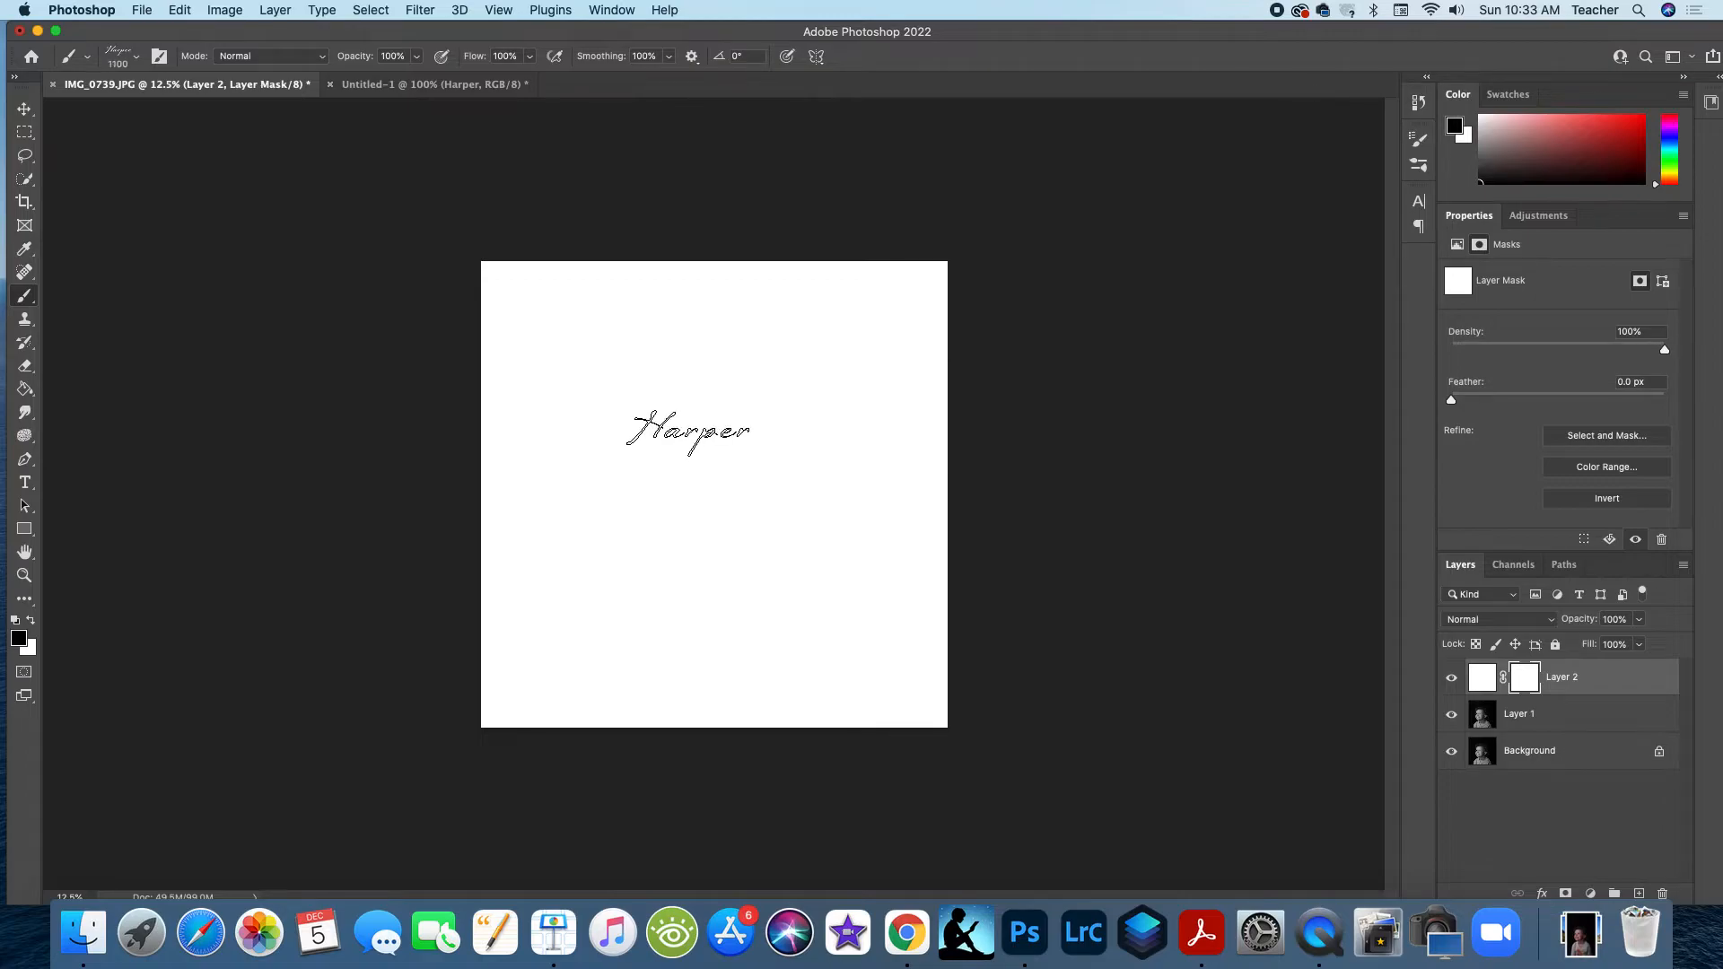
{"action": "key", "text": "bracketleft"}
{"action": "key", "text": "bracketleft"}
{"action": "key", "text": "bracketleft"}
{"action": "key", "text": "bracketleft"}
{"action": "key", "text": "bracketleft"}
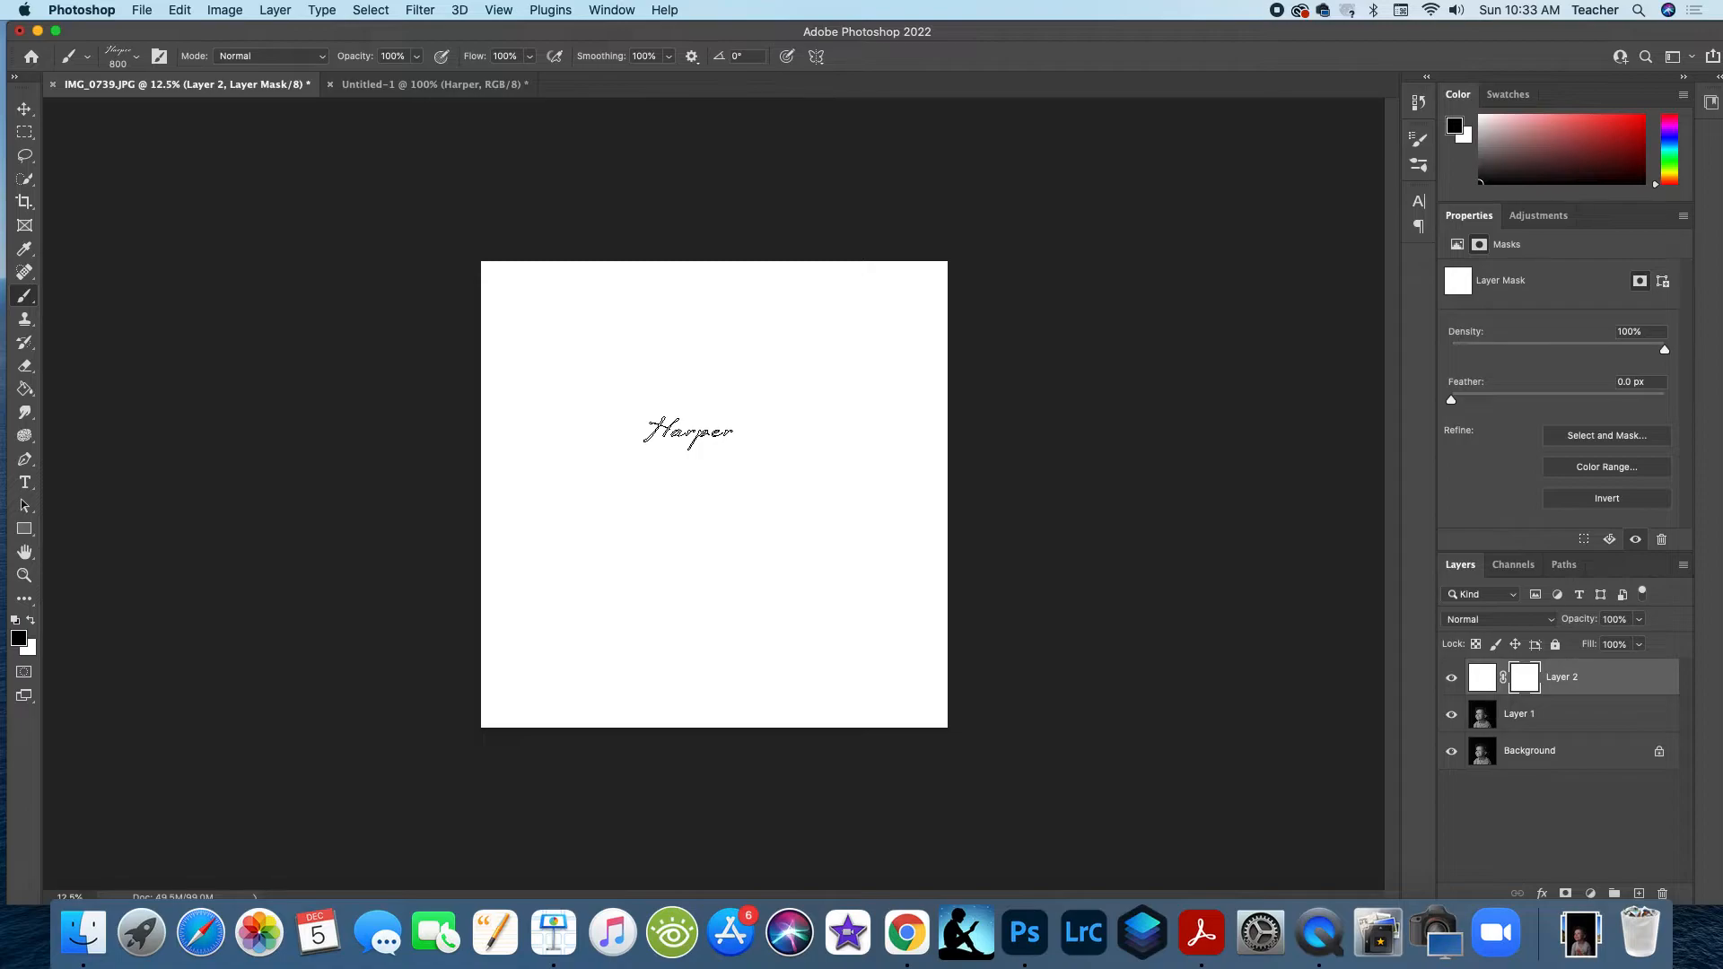
Step: Stamp the name brush in black repeatedly on Layer 2's mask to reveal the child's face through overlapping script
{"action": "left_click", "coordinate": [689, 431]}
{"action": "left_click", "coordinate": [679, 499]}
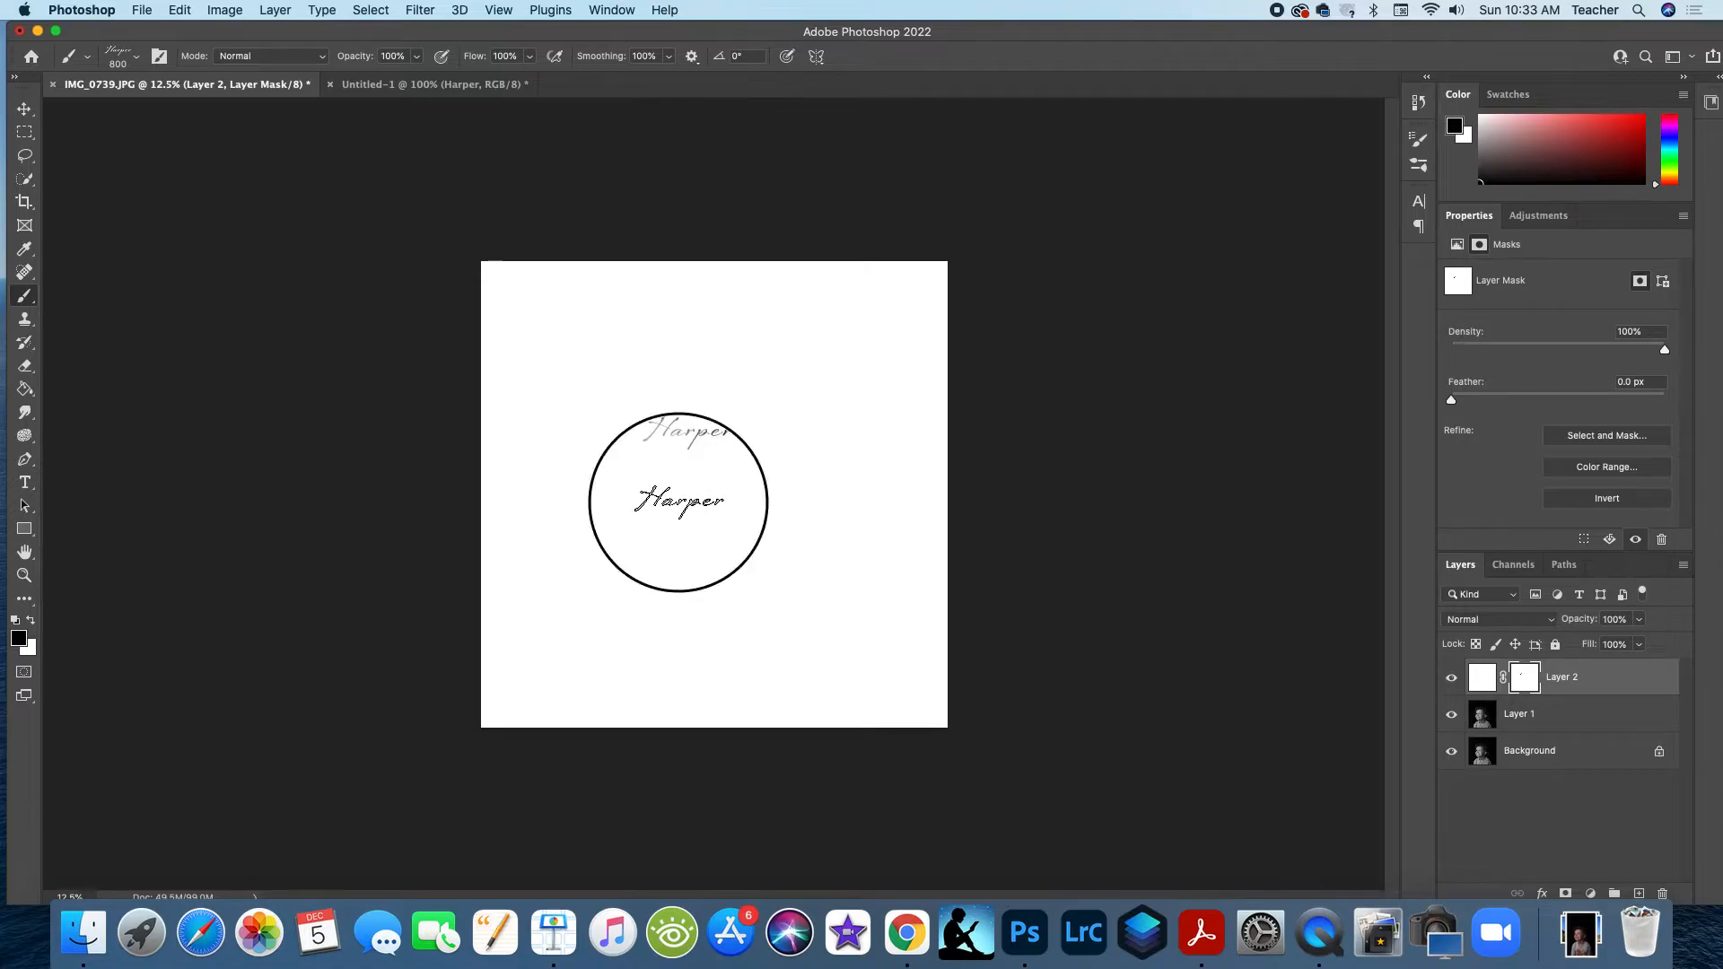
{"action": "left_click", "coordinate": [636, 460]}
{"action": "left_click", "coordinate": [736, 474]}
{"action": "left_click", "coordinate": [769, 415]}
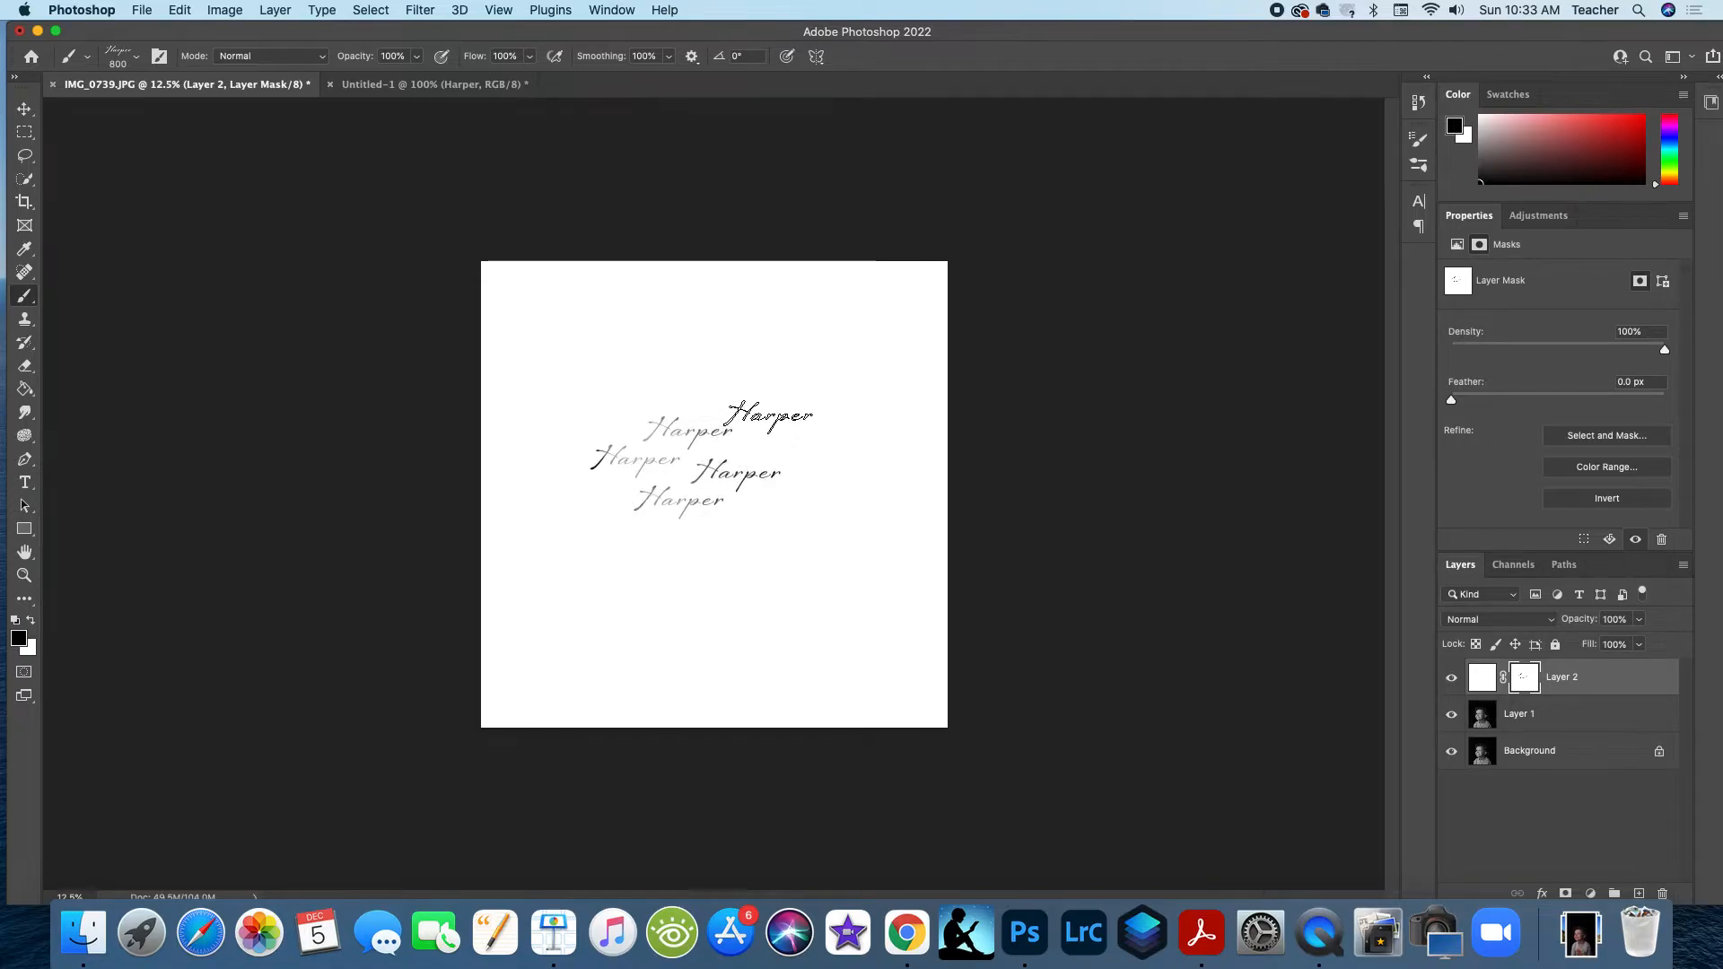
{"action": "left_click", "coordinate": [684, 388]}
{"action": "left_click", "coordinate": [634, 408]}
{"action": "left_click", "coordinate": [702, 431]}
{"action": "left_click", "coordinate": [705, 450]}
{"action": "left_click", "coordinate": [691, 467]}
{"action": "left_click", "coordinate": [710, 507]}
{"action": "left_click", "coordinate": [749, 480]}
{"action": "left_click", "coordinate": [752, 464]}
{"action": "left_click", "coordinate": [739, 446]}
{"action": "left_click", "coordinate": [700, 423]}
{"action": "left_click", "coordinate": [644, 418]}
{"action": "left_click", "coordinate": [619, 445]}
{"action": "left_click", "coordinate": [625, 478]}
{"action": "left_click", "coordinate": [635, 498]}
{"action": "left_click", "coordinate": [678, 505]}
{"action": "left_click", "coordinate": [757, 504]}
{"action": "left_click", "coordinate": [779, 498]}
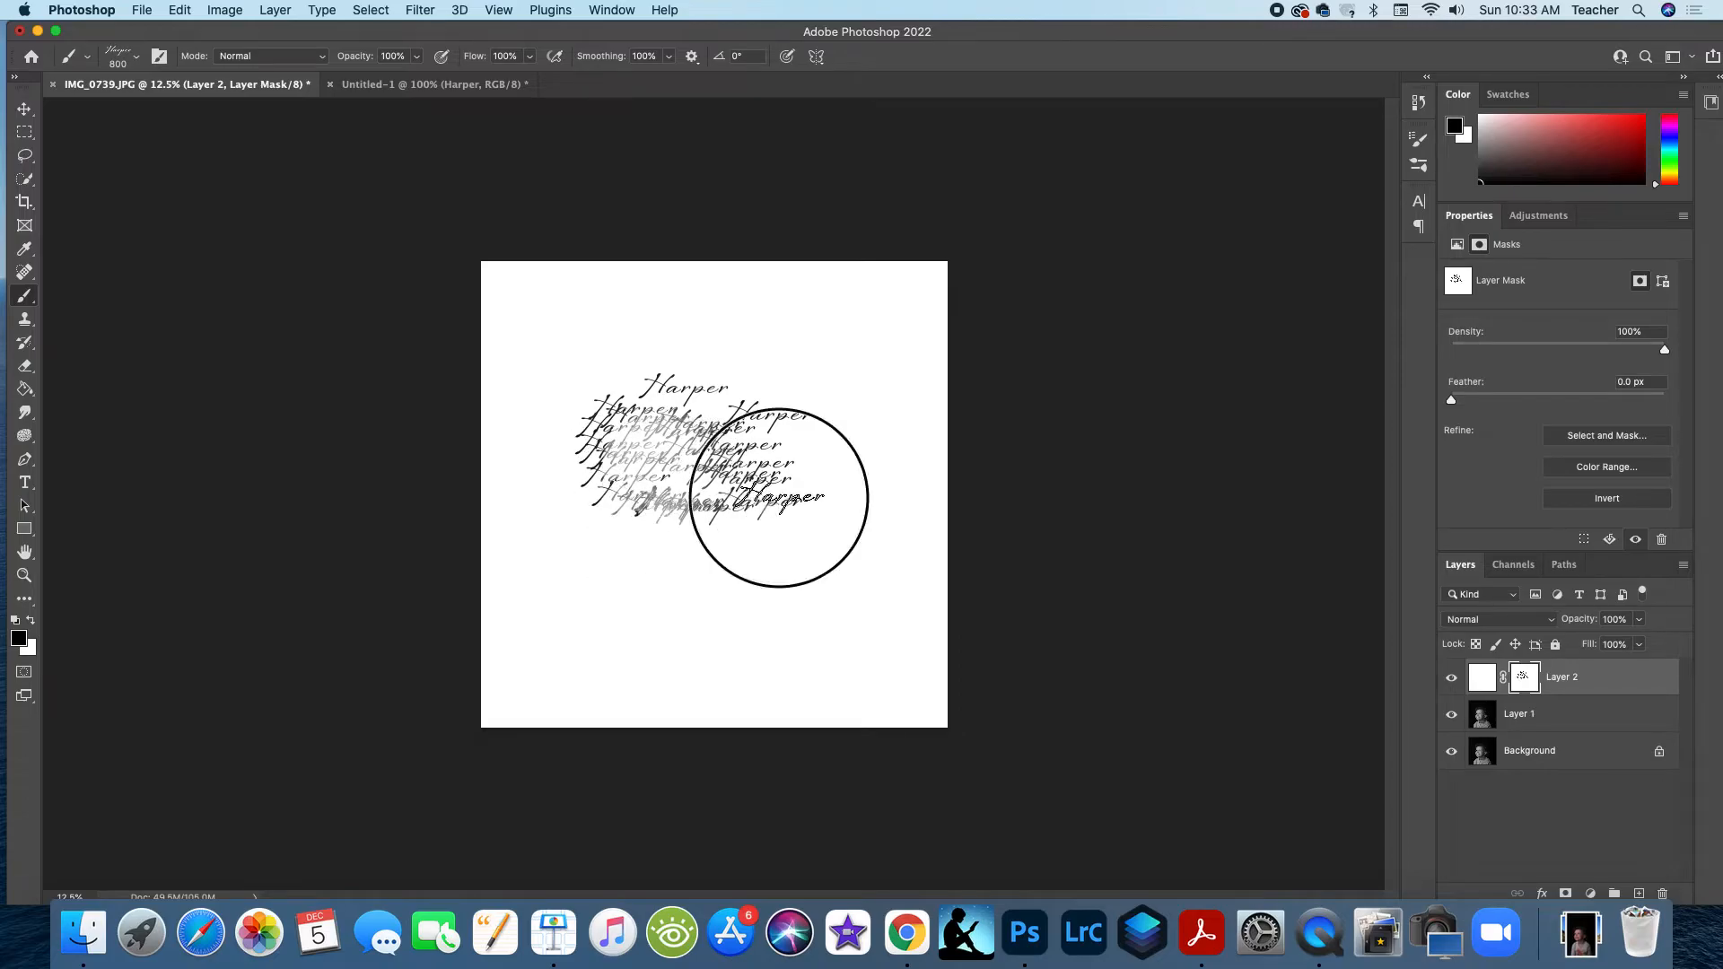
{"action": "left_click", "coordinate": [788, 472]}
{"action": "left_click", "coordinate": [791, 451]}
{"action": "left_click", "coordinate": [791, 431]}
{"action": "left_click", "coordinate": [779, 418]}
{"action": "left_click", "coordinate": [742, 395]}
{"action": "left_click", "coordinate": [678, 401]}
{"action": "left_click", "coordinate": [702, 415]}
{"action": "left_click", "coordinate": [710, 438]}
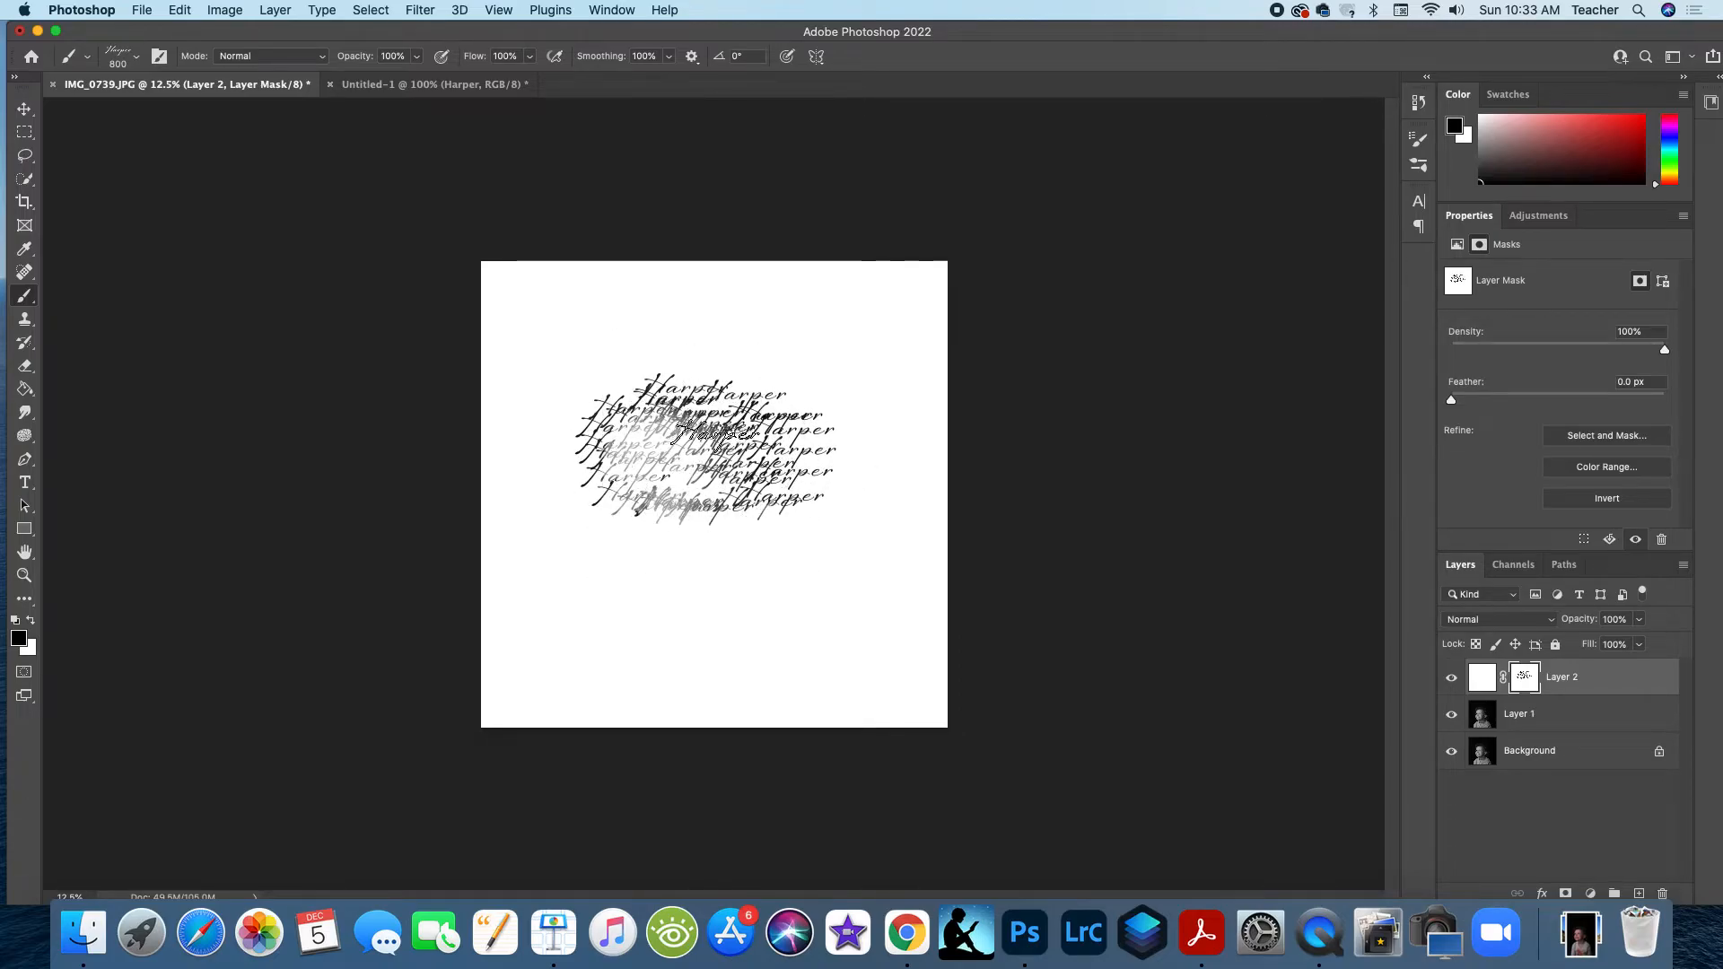
{"action": "left_click", "coordinate": [671, 454]}
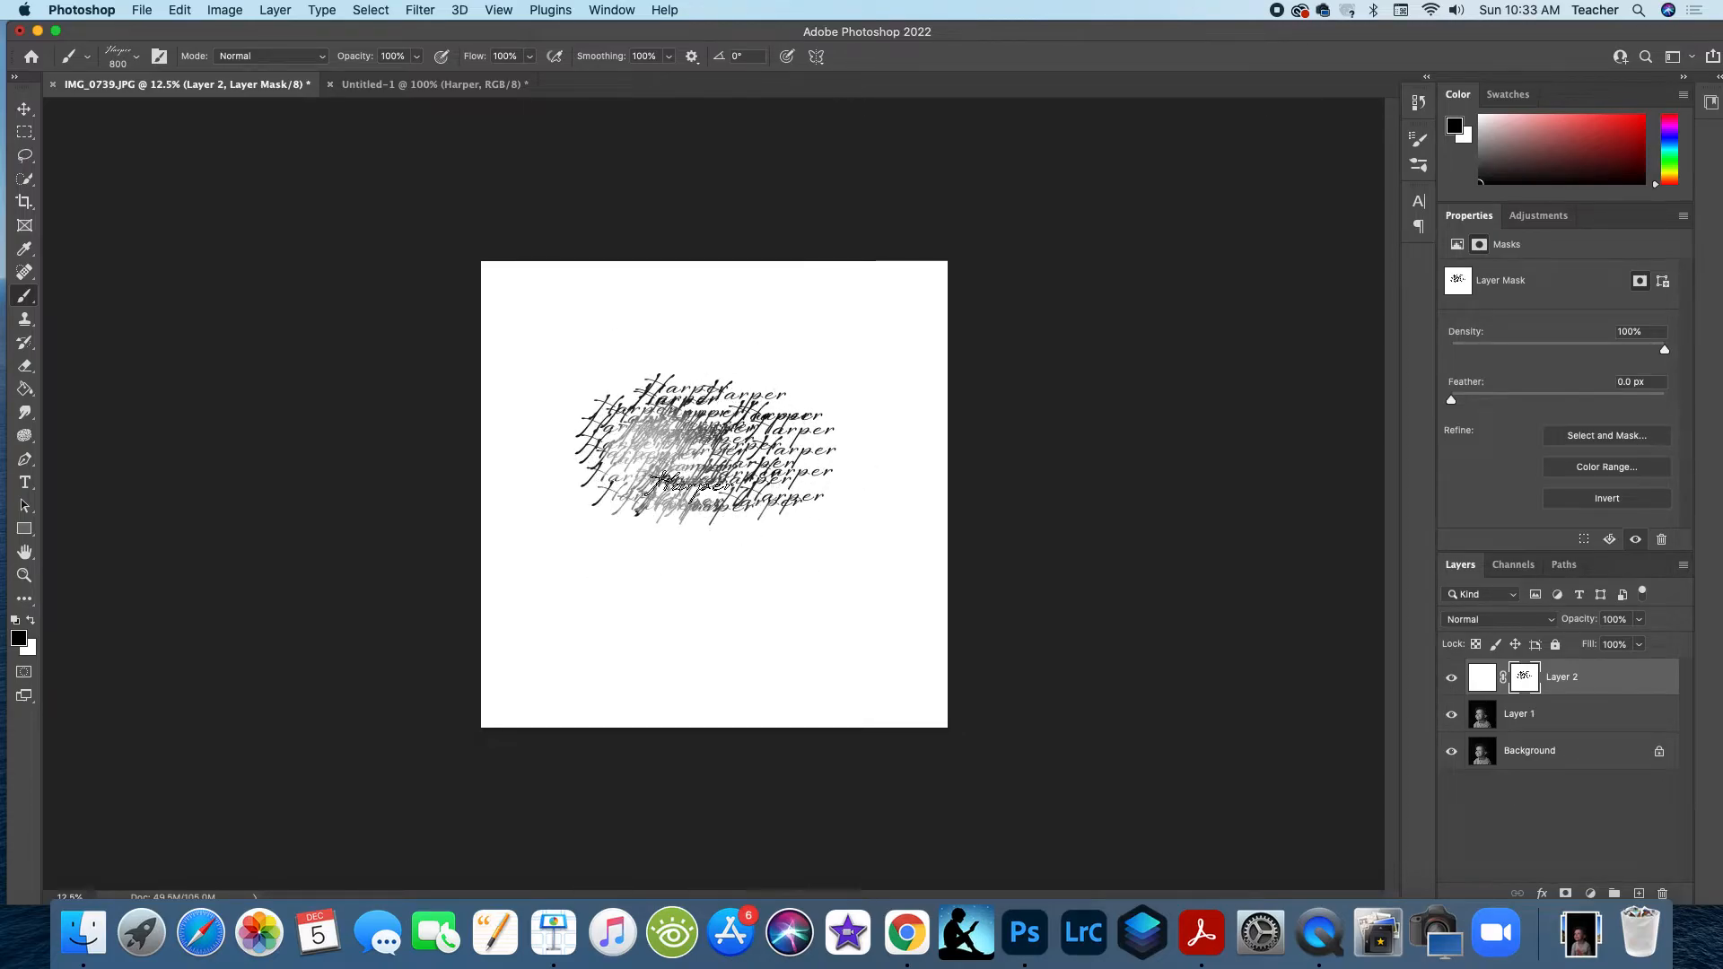
{"action": "left_click", "coordinate": [693, 470]}
{"action": "mouse_move", "coordinate": [696, 471]}
{"action": "left_mouse_down"}
{"action": "mouse_move", "coordinate": [682, 438]}
{"action": "mouse_move", "coordinate": [643, 476]}
{"action": "mouse_move", "coordinate": [689, 504]}
{"action": "mouse_move", "coordinate": [746, 454]}
{"action": "mouse_move", "coordinate": [650, 487]}
{"action": "mouse_move", "coordinate": [591, 453]}
{"action": "mouse_move", "coordinate": [612, 417]}
{"action": "mouse_move", "coordinate": [633, 423]}
{"action": "mouse_move", "coordinate": [638, 452]}
{"action": "mouse_move", "coordinate": [653, 429]}
{"action": "mouse_move", "coordinate": [657, 542]}
{"action": "mouse_move", "coordinate": [666, 481]}
{"action": "mouse_move", "coordinate": [628, 498]}
{"action": "mouse_move", "coordinate": [668, 502]}
{"action": "left_mouse_up"}
{"action": "left_click", "coordinate": [628, 543]}
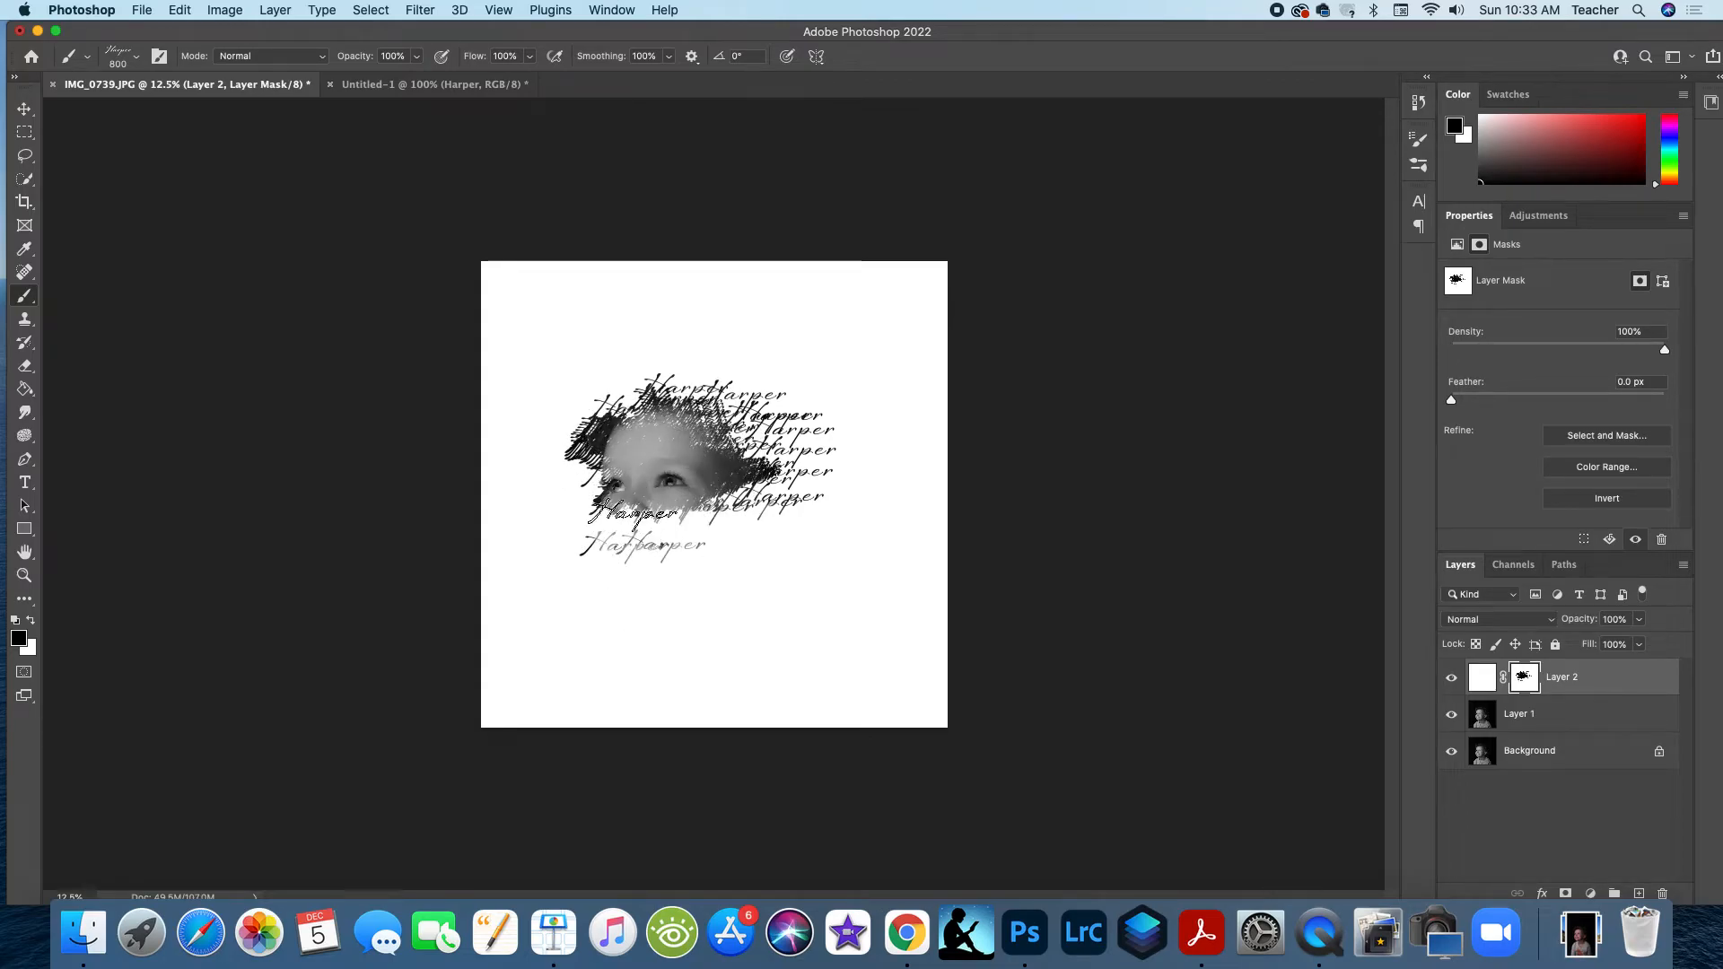
Step: Delete the painted layer mask from Layer 2 and add a fresh blank mask
{"action": "right_click", "coordinate": [1526, 678]}
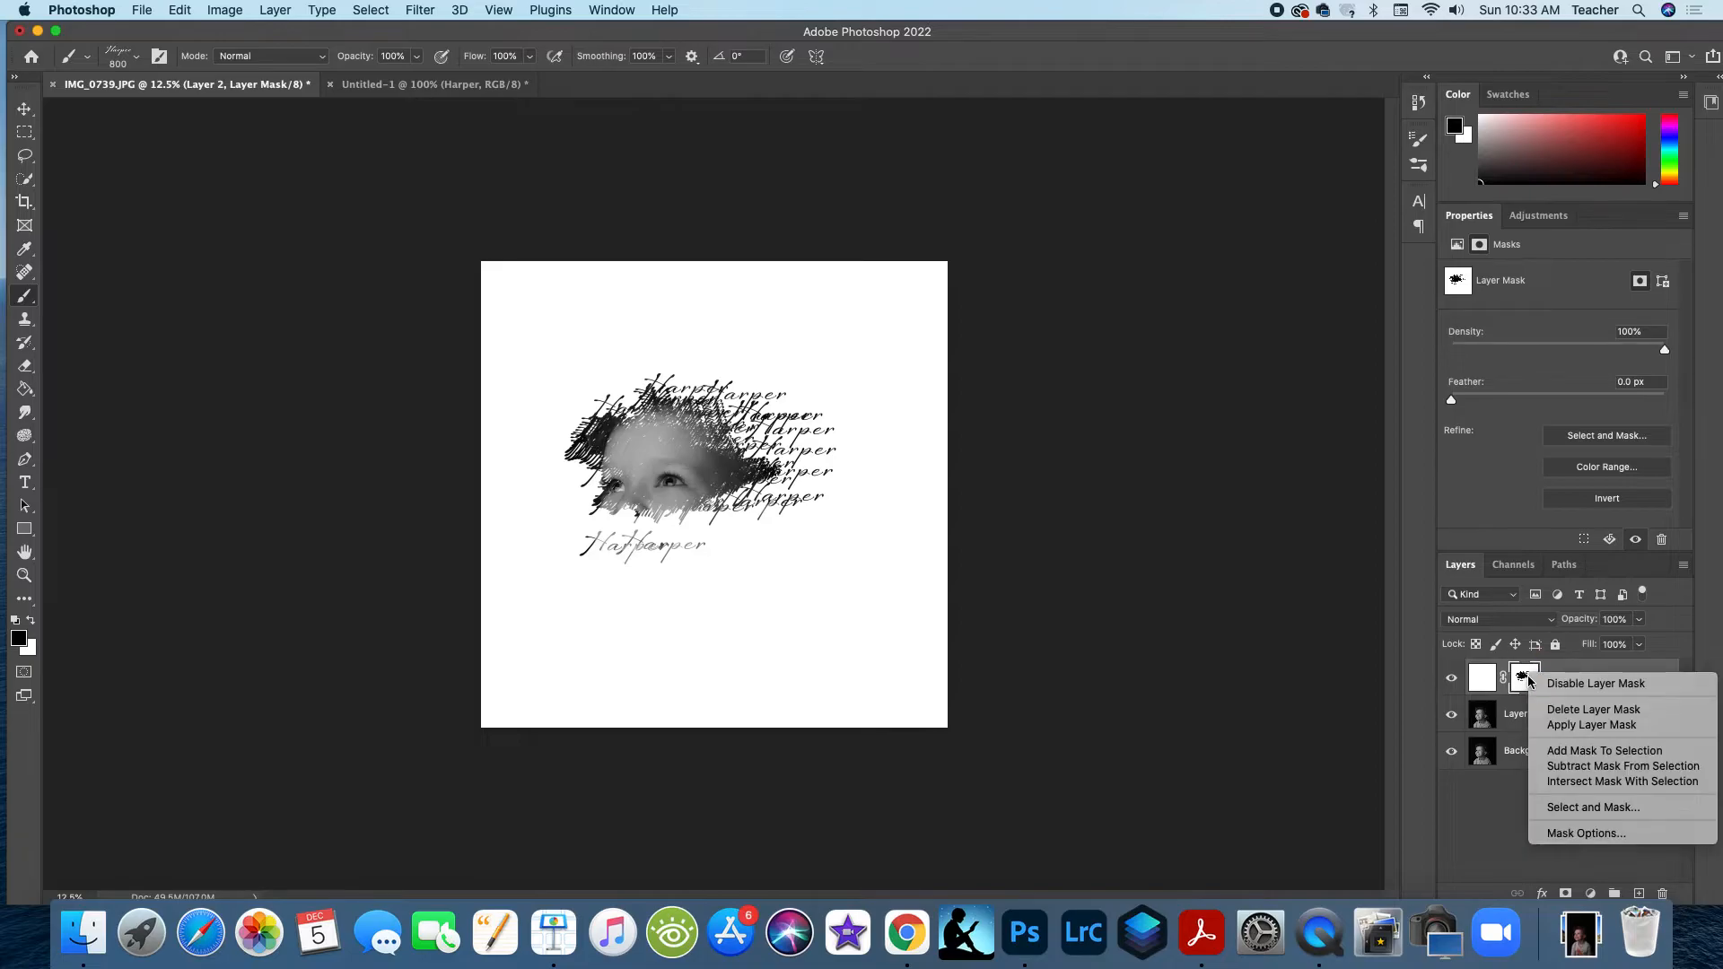
{"action": "left_click", "coordinate": [1579, 709]}
{"action": "left_click", "coordinate": [1565, 894]}
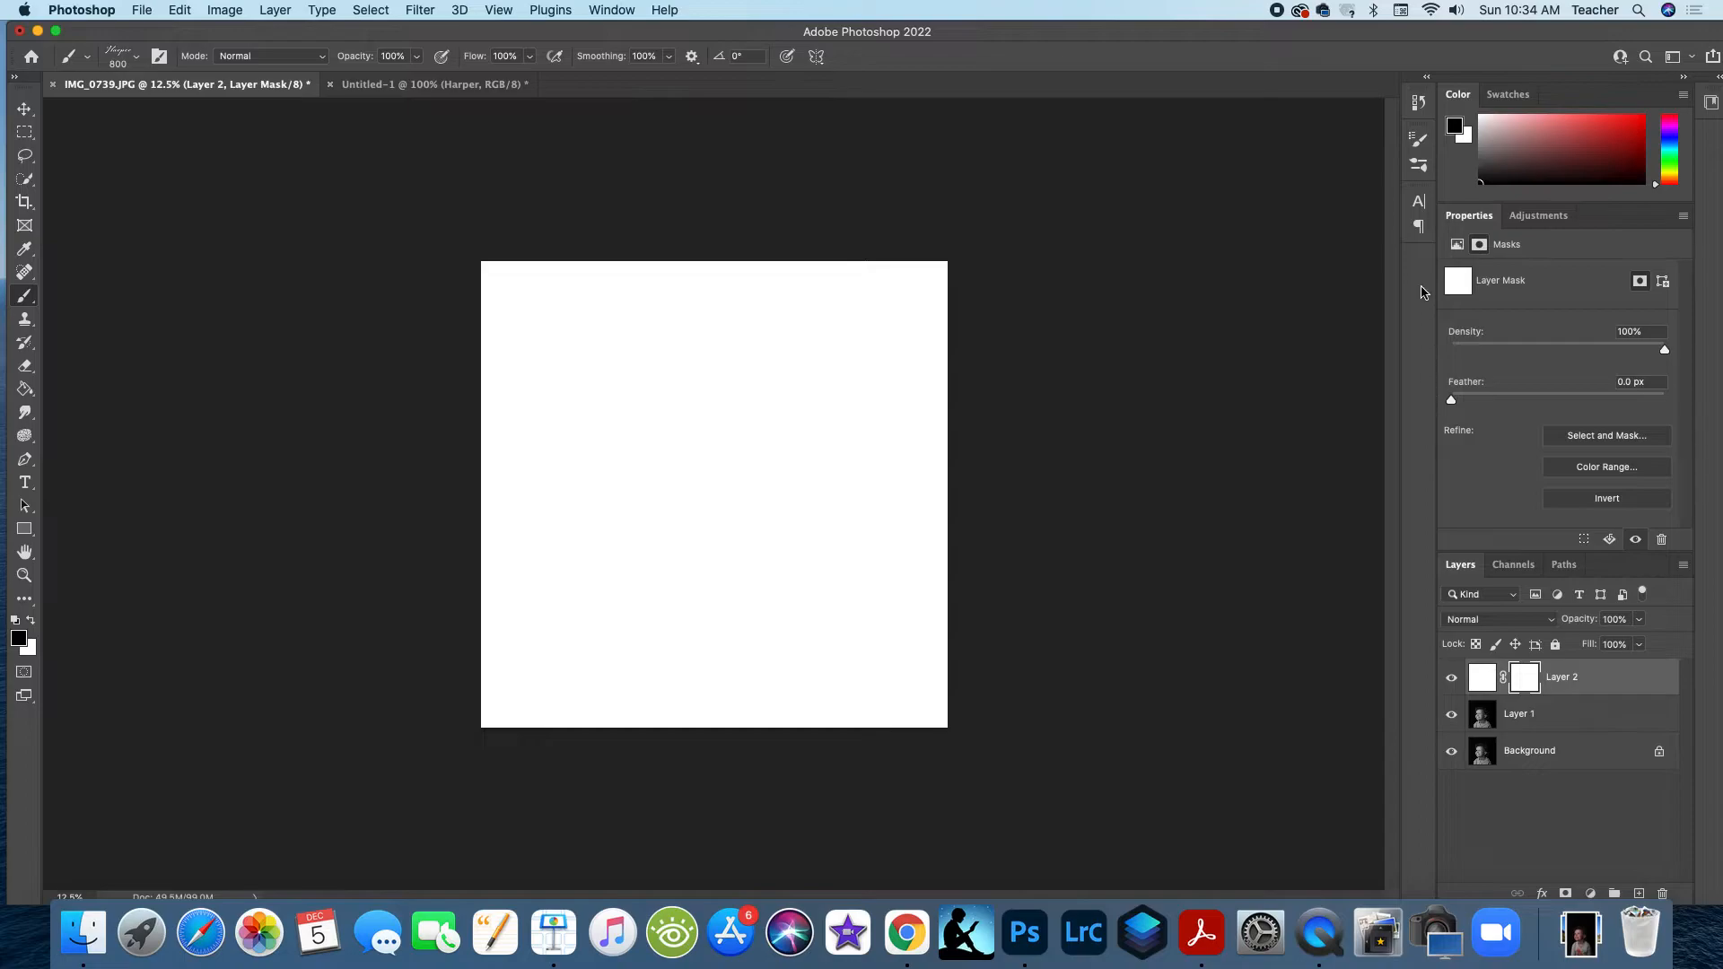
Step: Set the name brush's tip spacing to 45% so the stamped names spread apart
{"action": "left_click", "coordinate": [1417, 142]}
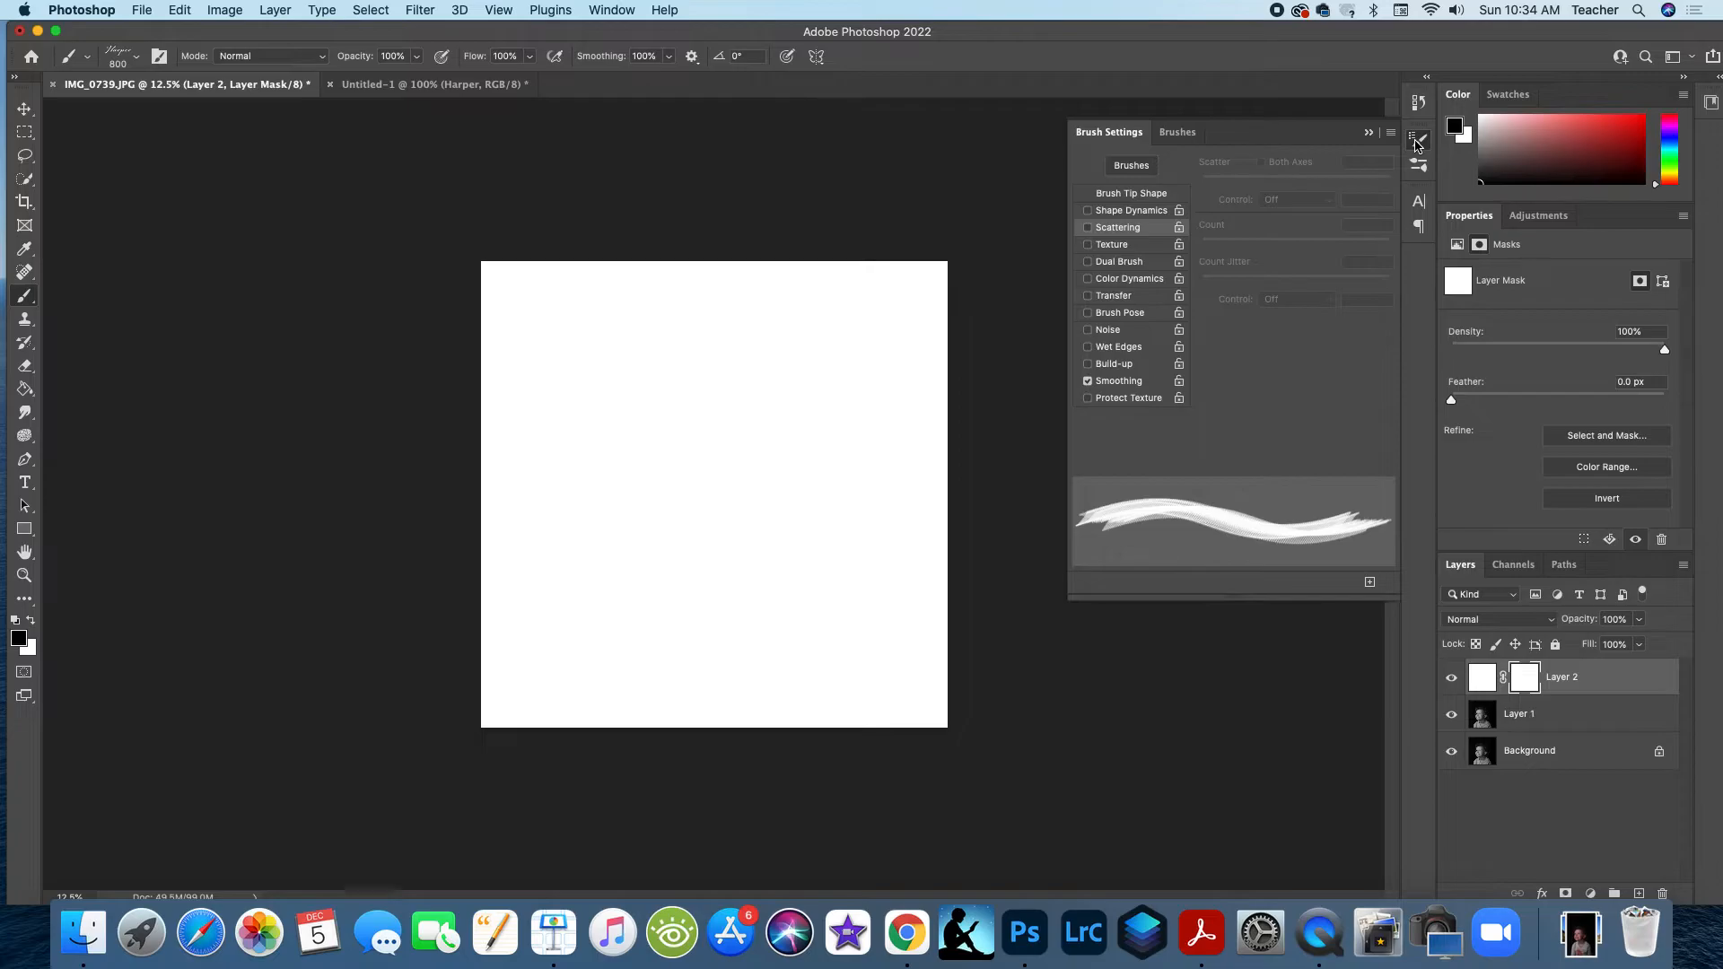
{"action": "left_click", "coordinate": [1419, 166]}
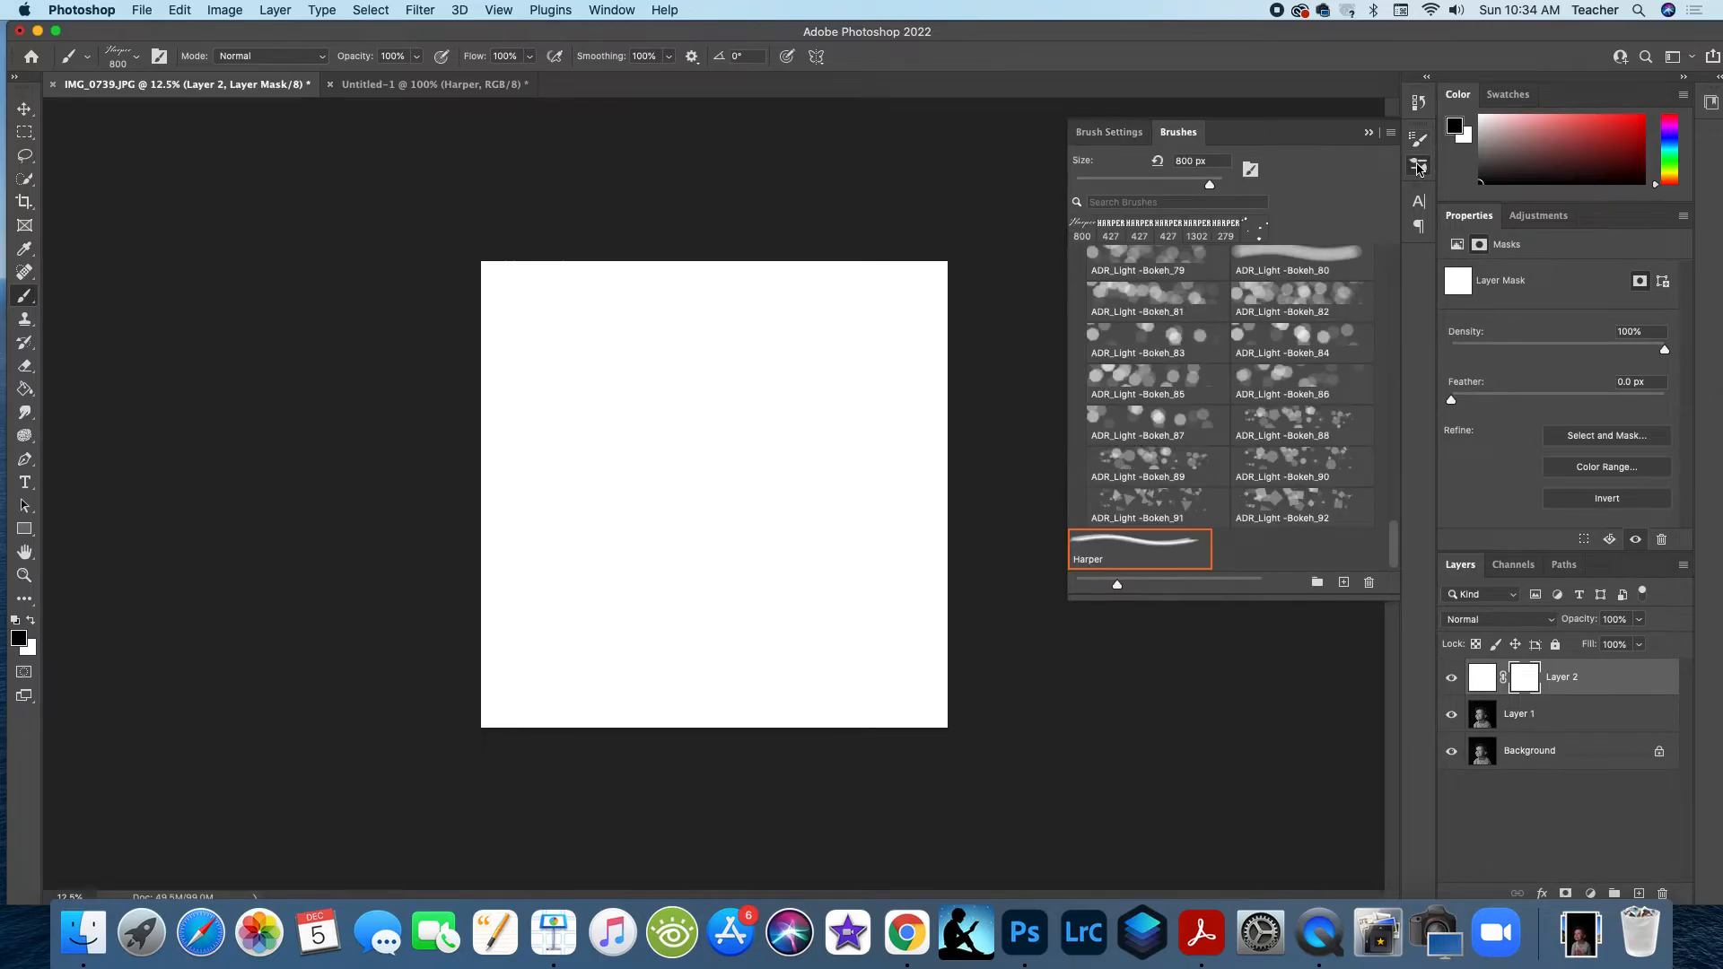
{"action": "left_click", "coordinate": [1090, 140]}
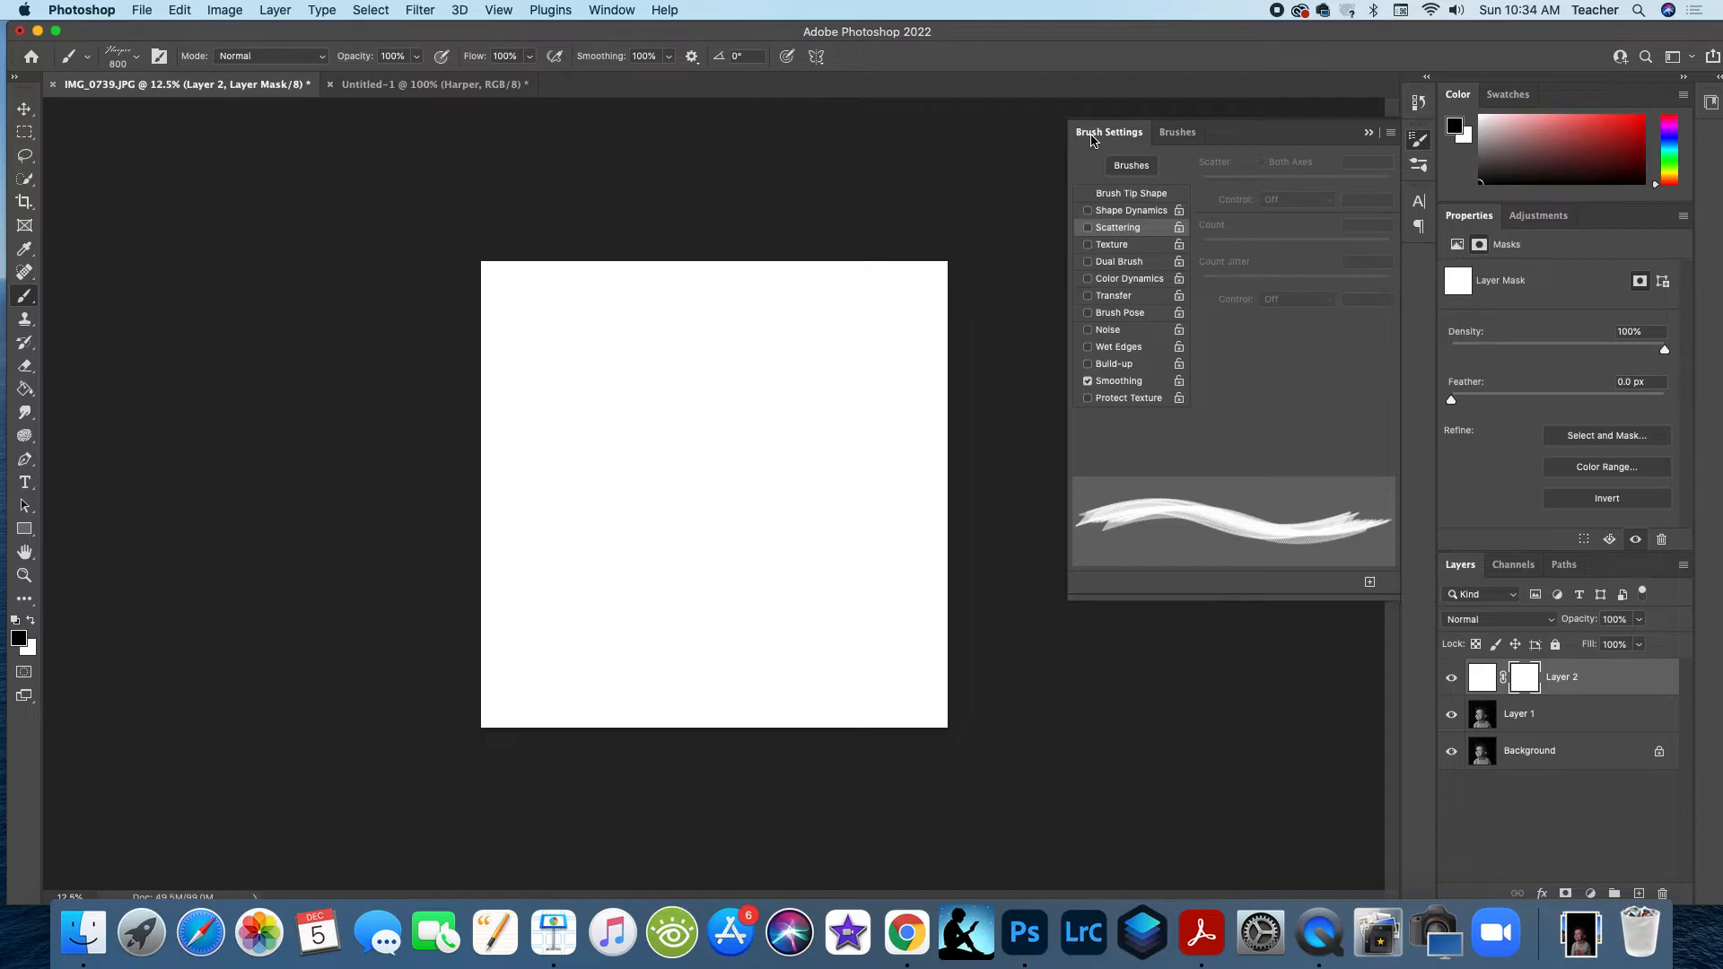
{"action": "left_click", "coordinate": [1130, 196]}
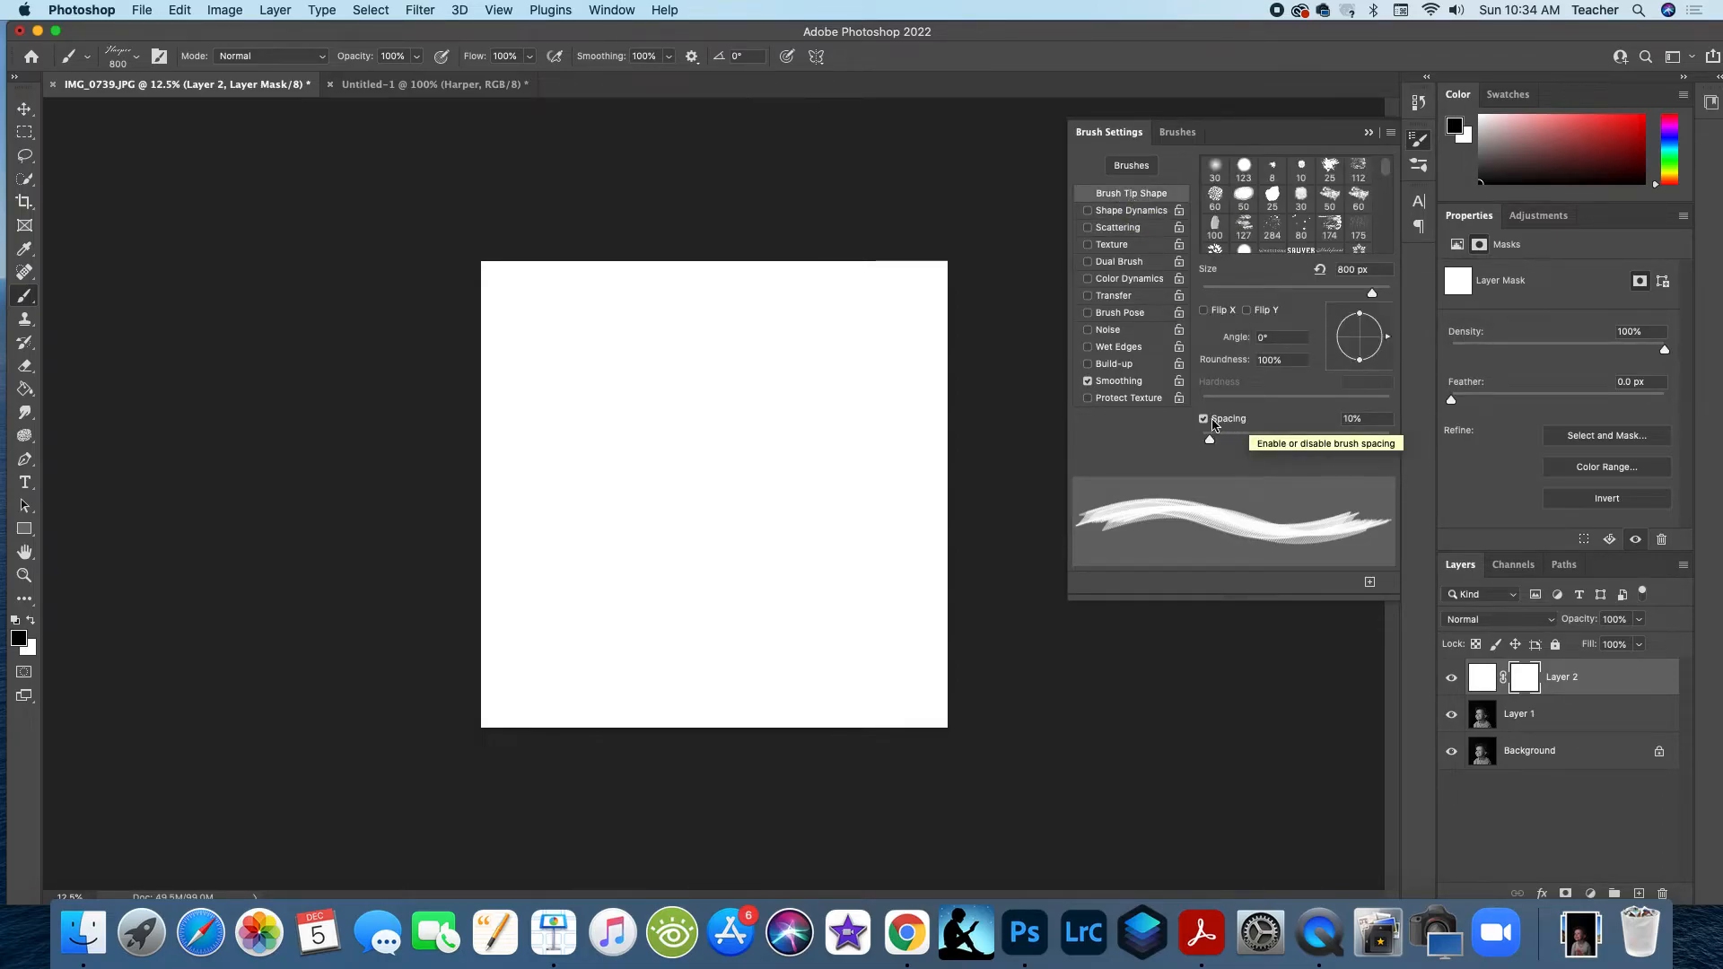
{"action": "left_click", "coordinate": [1204, 419]}
{"action": "left_click", "coordinate": [1205, 419]}
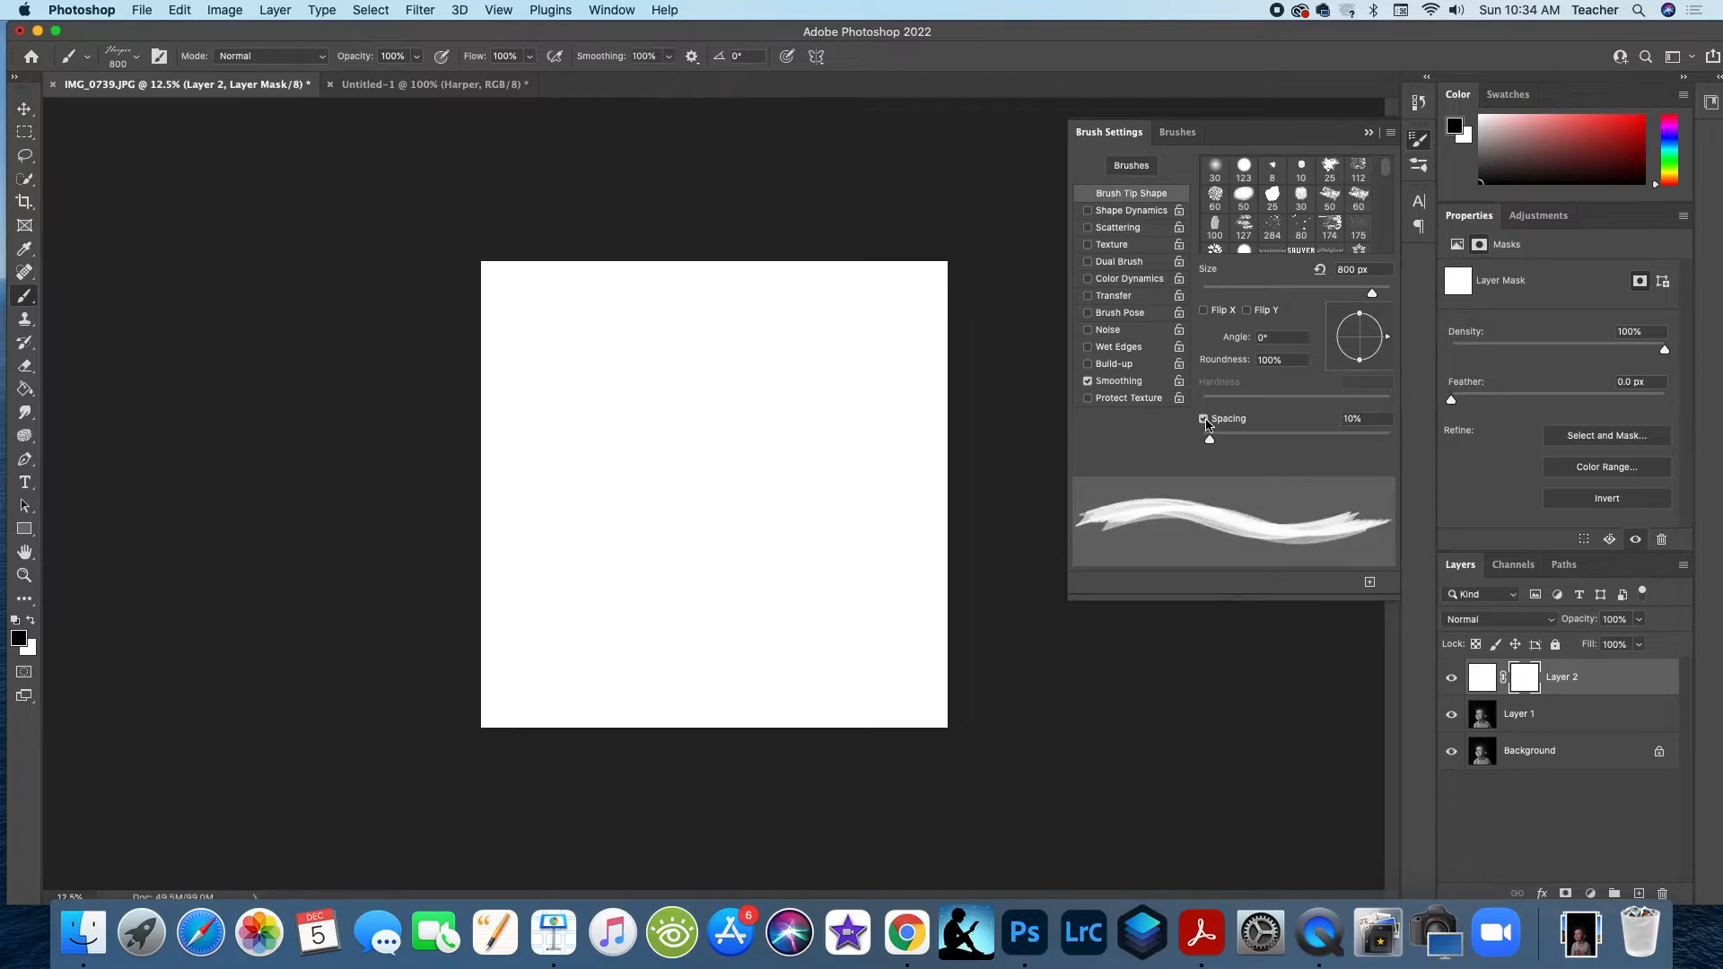
{"action": "mouse_move", "coordinate": [1212, 440]}
{"action": "left_mouse_down"}
{"action": "mouse_move", "coordinate": [1297, 440]}
{"action": "mouse_move", "coordinate": [1244, 434]}
{"action": "left_mouse_up"}
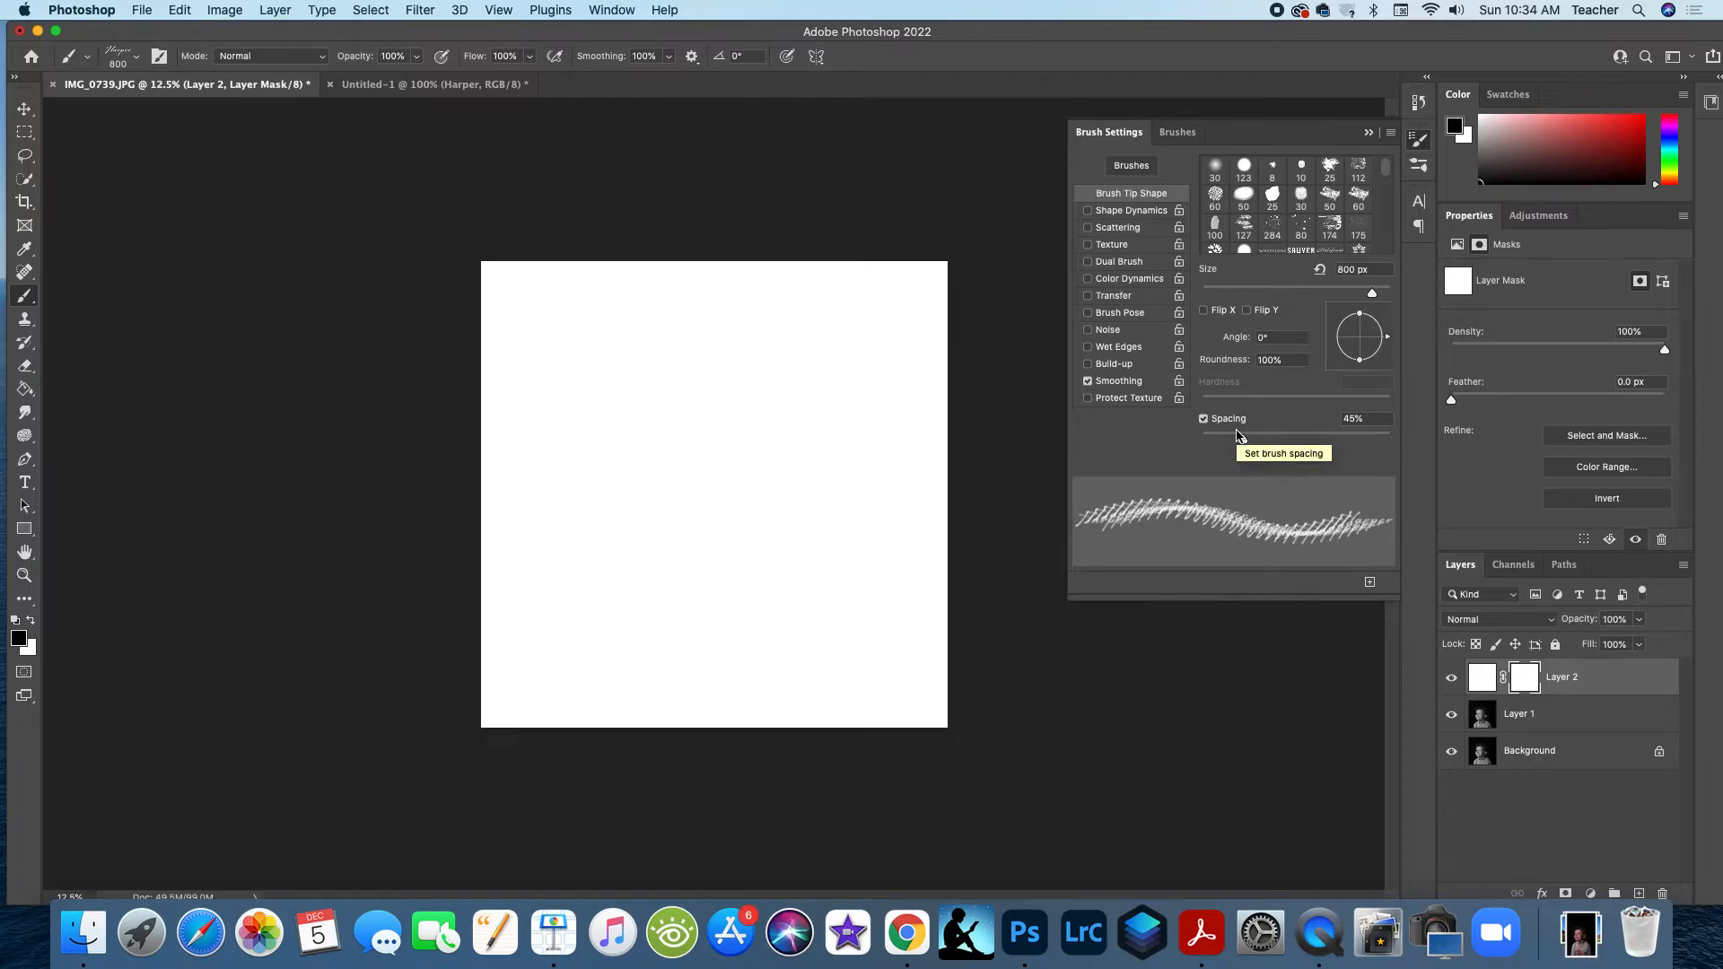
Step: Enable Shape Dynamics for the name brush with 34% size jitter and 19% angle jitter
{"action": "left_click", "coordinate": [1087, 212]}
{"action": "left_click", "coordinate": [1120, 212]}
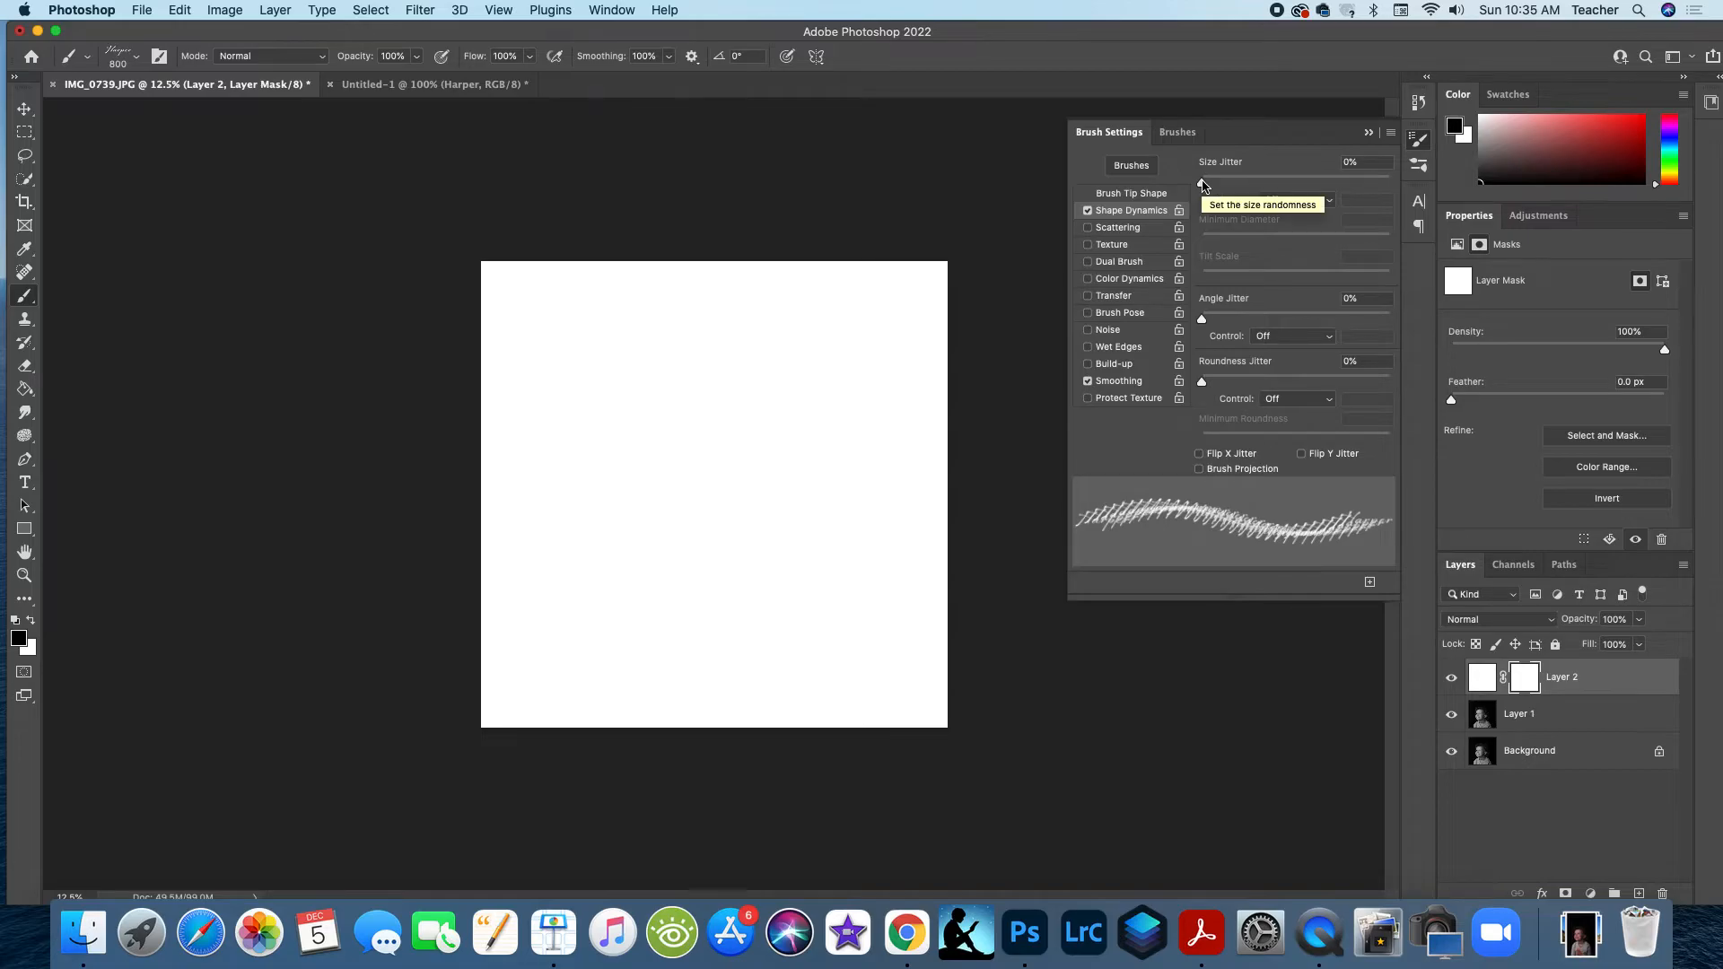
{"action": "left_click_drag", "start_coordinate": [1204, 185], "coordinate": [1268, 189]}
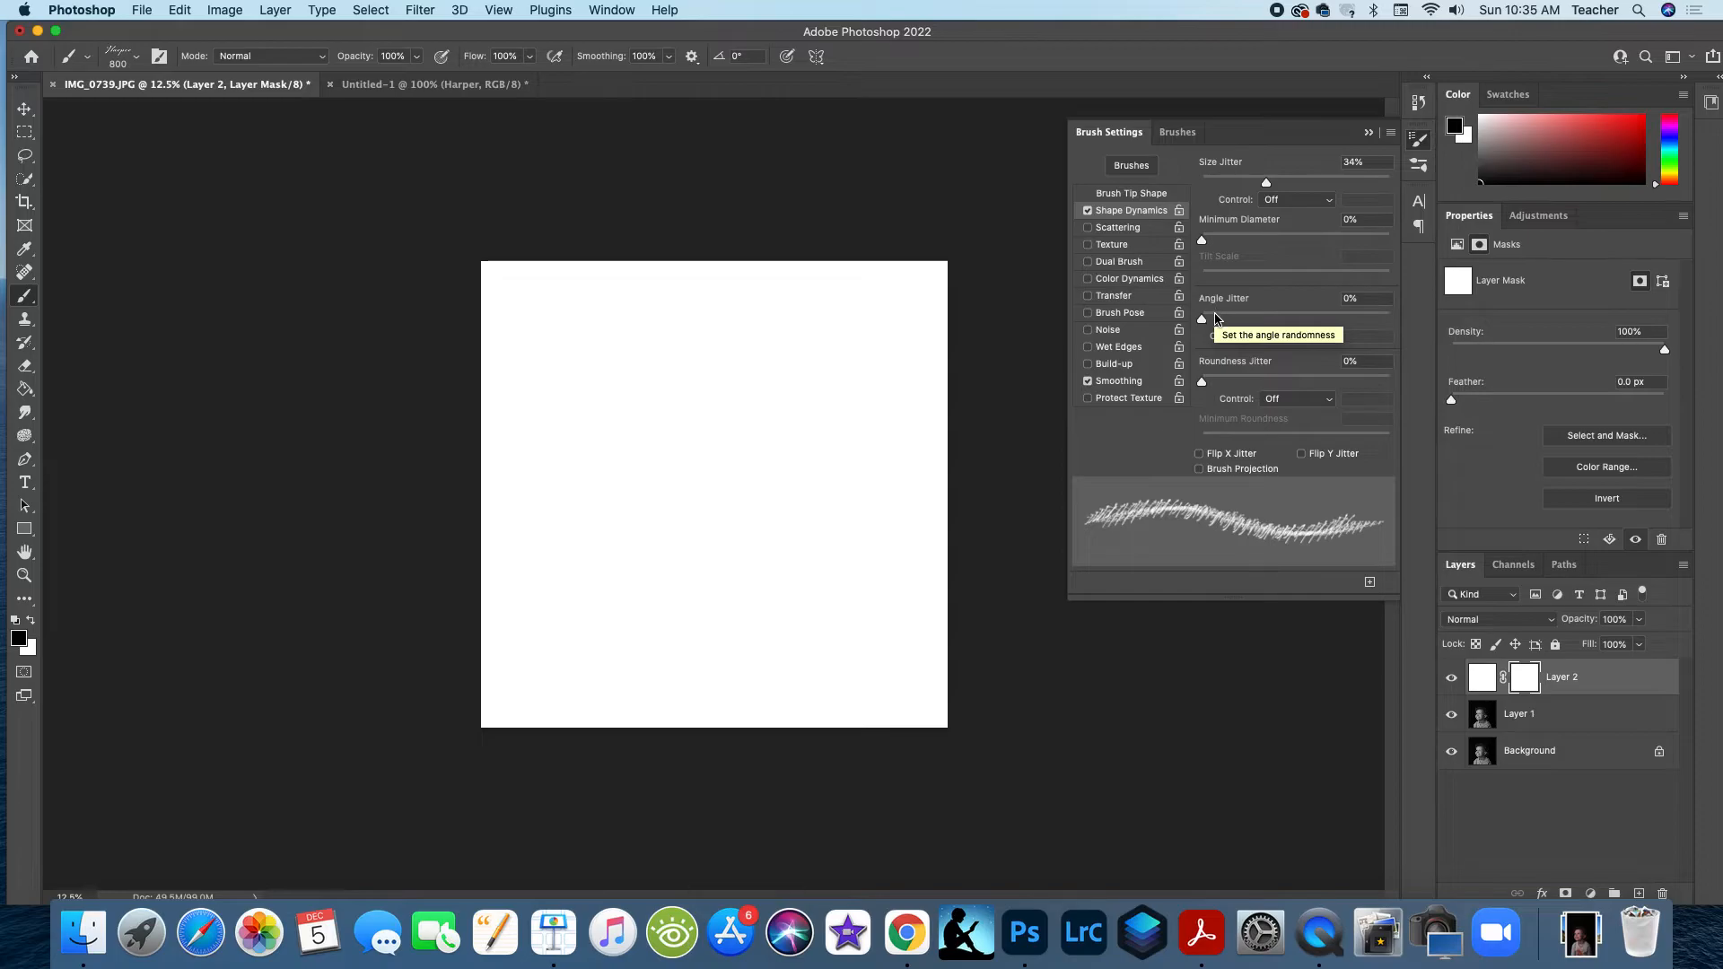
{"action": "mouse_move", "coordinate": [1202, 321]}
{"action": "left_mouse_down"}
{"action": "mouse_move", "coordinate": [1284, 324]}
{"action": "mouse_move", "coordinate": [1239, 326]}
{"action": "left_mouse_up"}
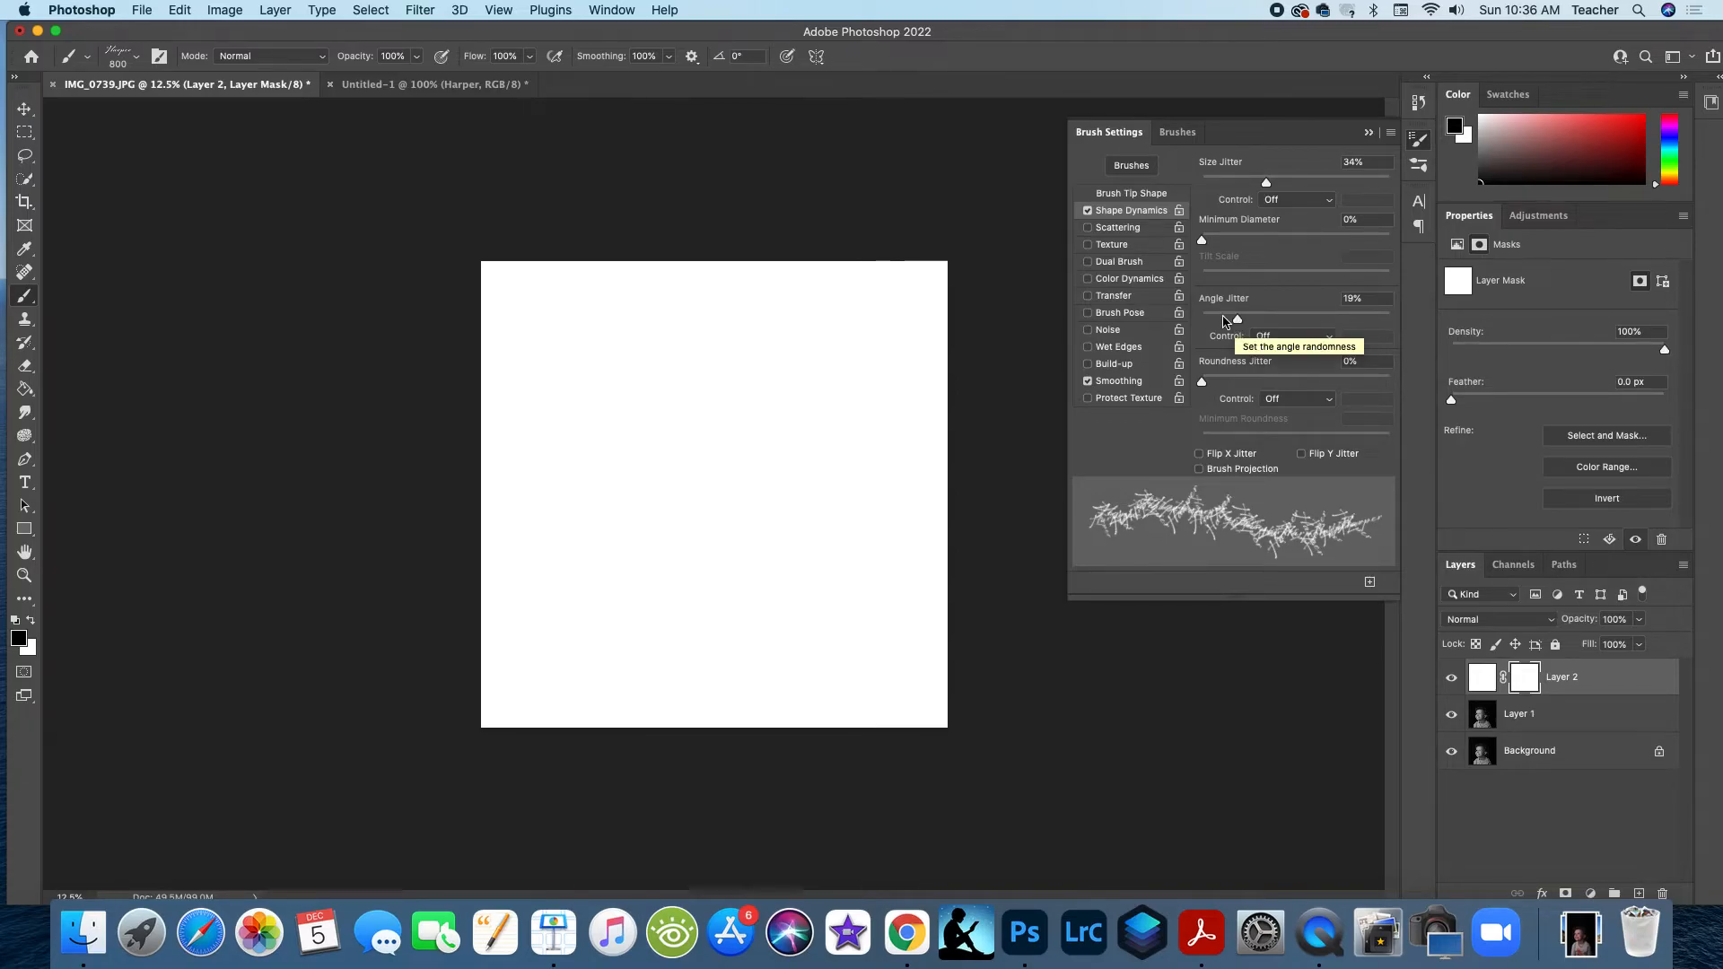
Step: Enable Scattering on both axes for the name brush, with scatter at 190% and count at 5
{"action": "left_click", "coordinate": [1101, 232]}
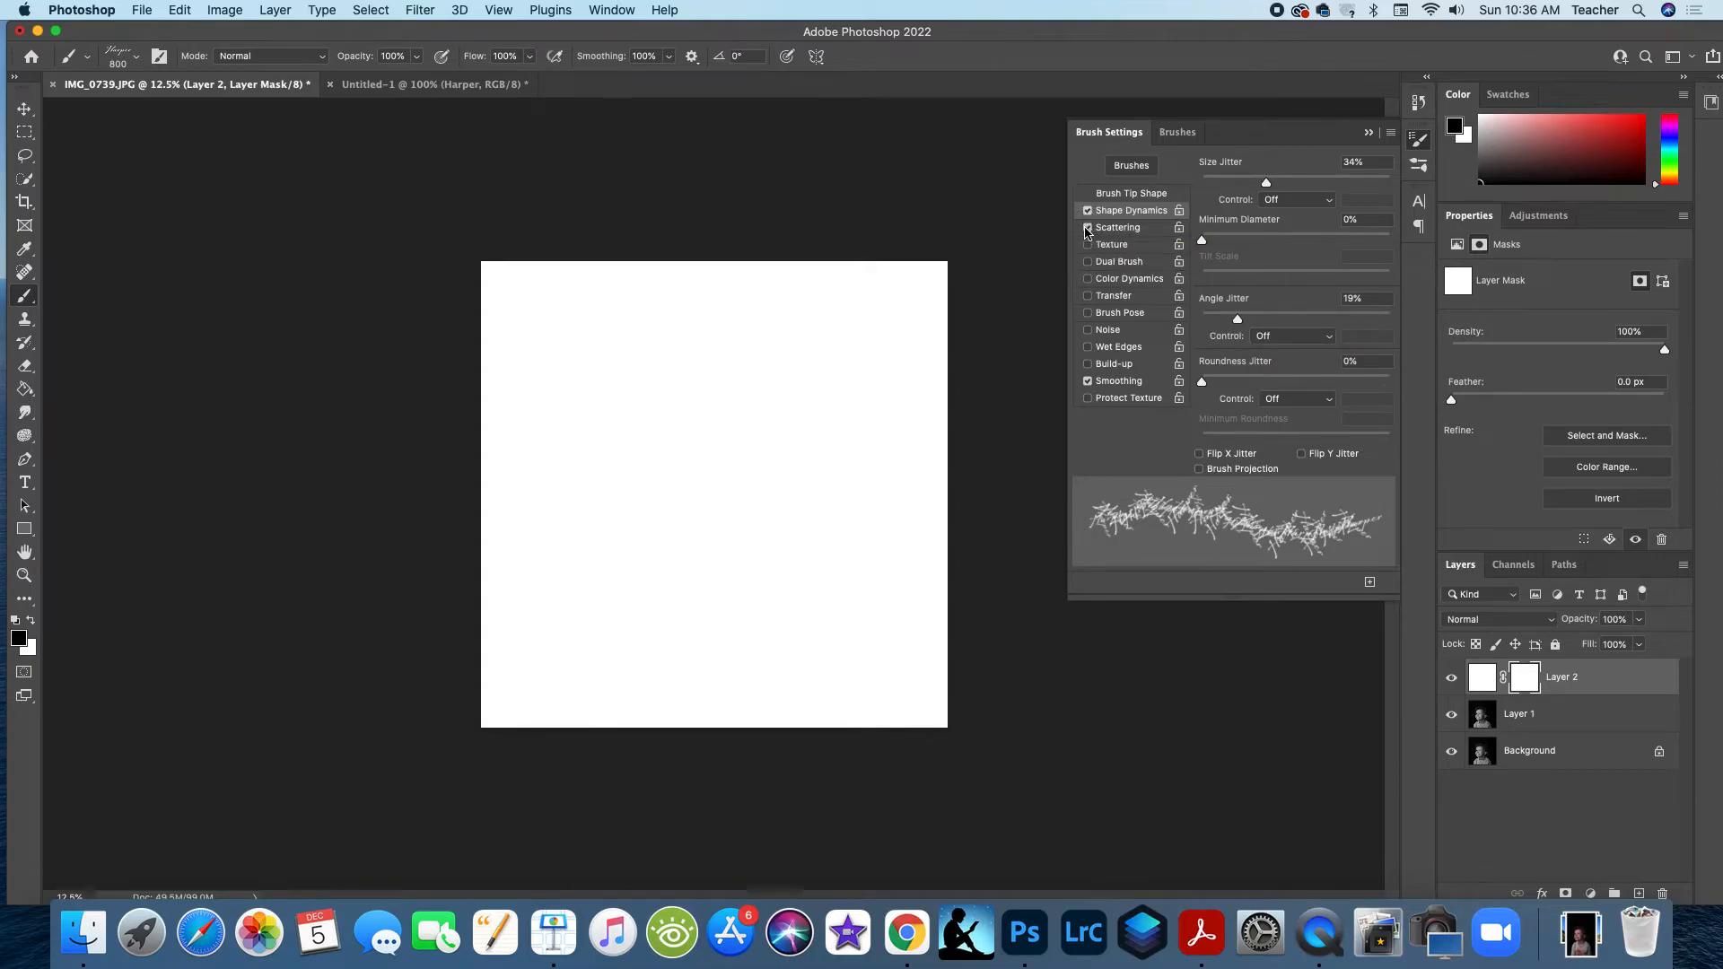
{"action": "left_click", "coordinate": [1106, 234]}
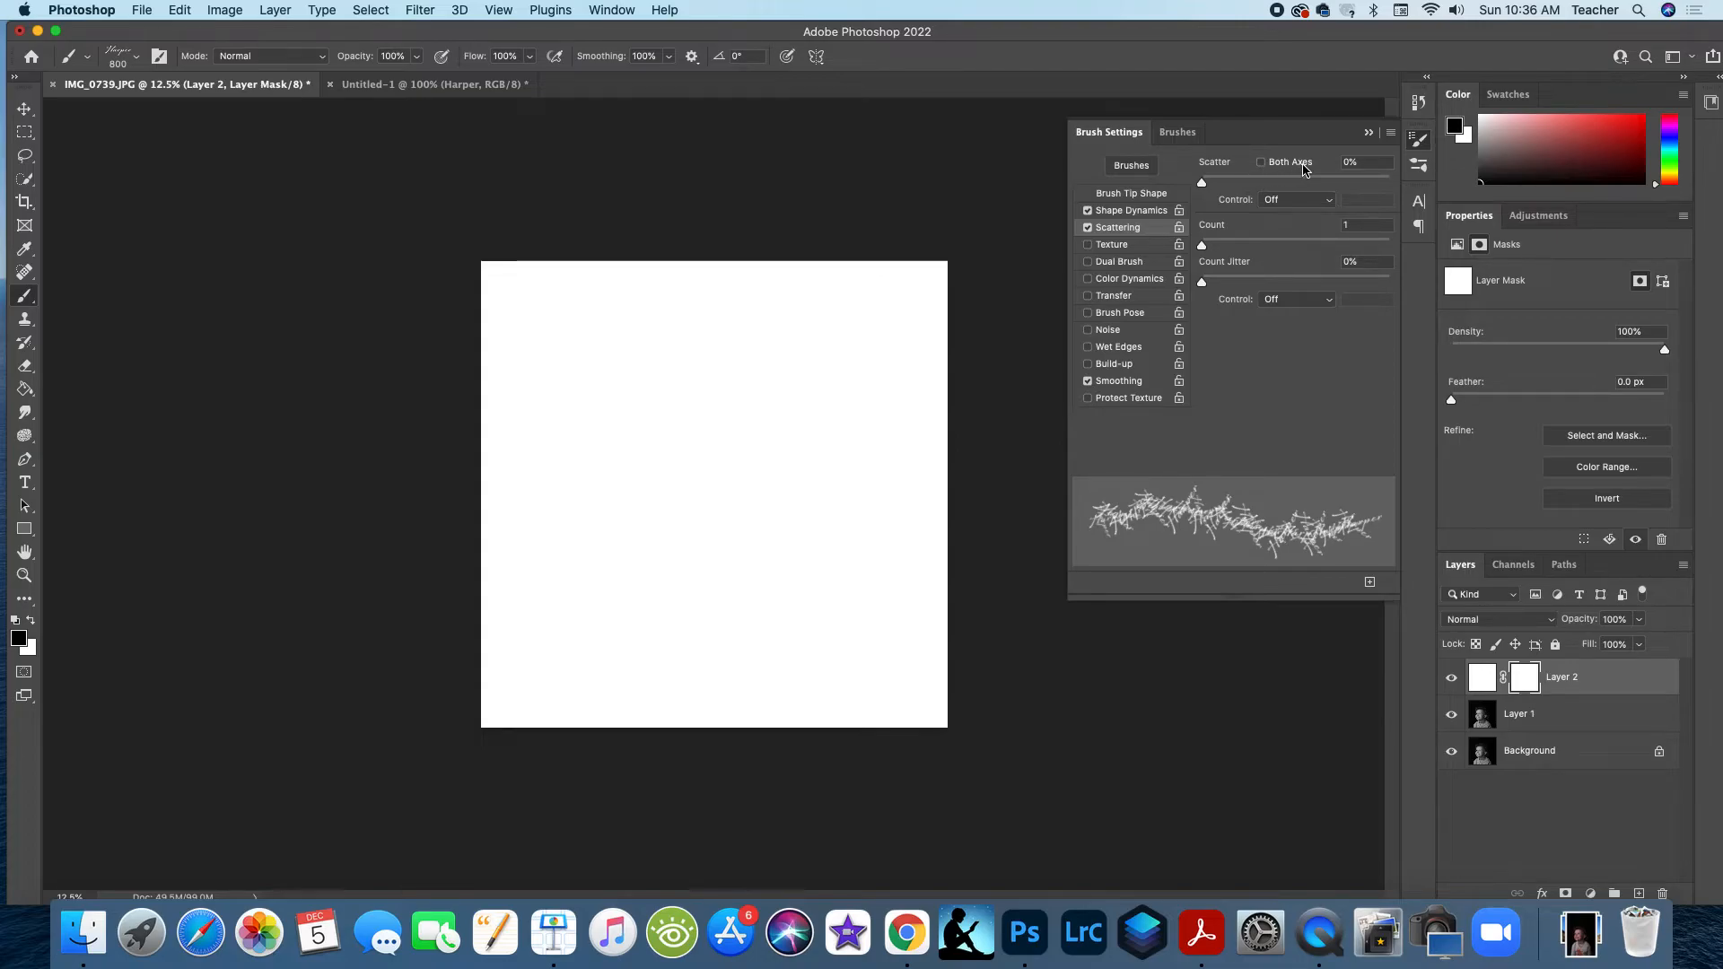
{"action": "left_click", "coordinate": [1262, 163]}
{"action": "left_click_drag", "start_coordinate": [1202, 183], "coordinate": [1239, 183]}
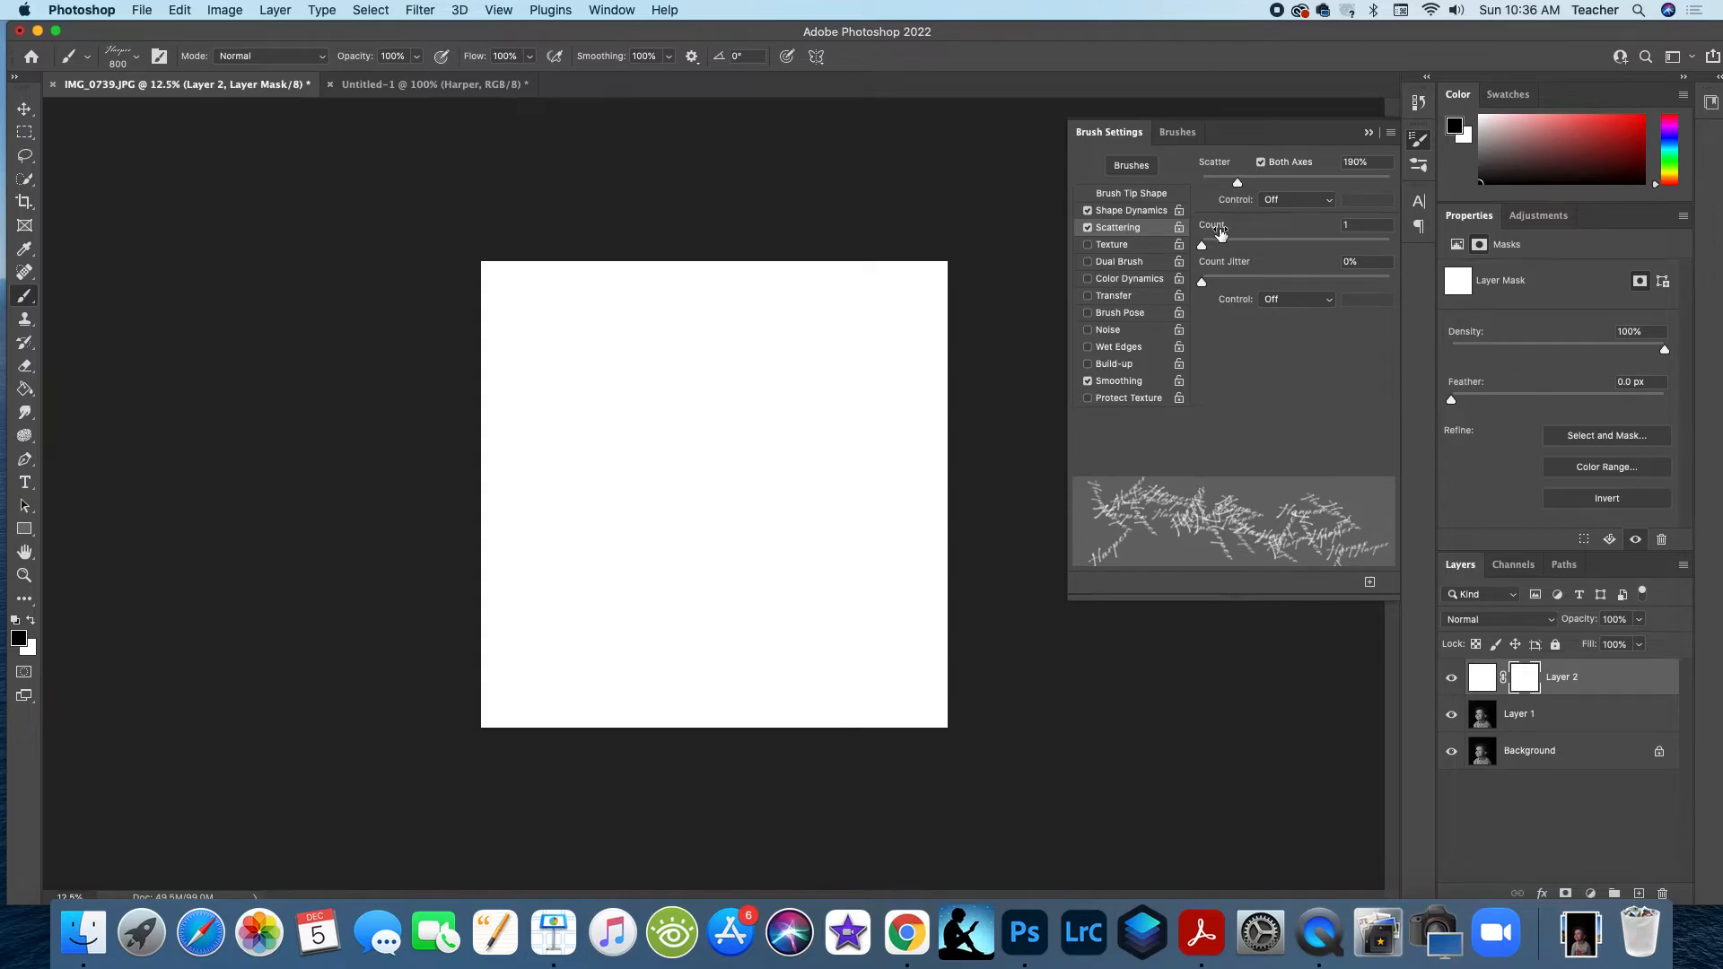
{"action": "left_click_drag", "start_coordinate": [1203, 248], "coordinate": [1226, 244]}
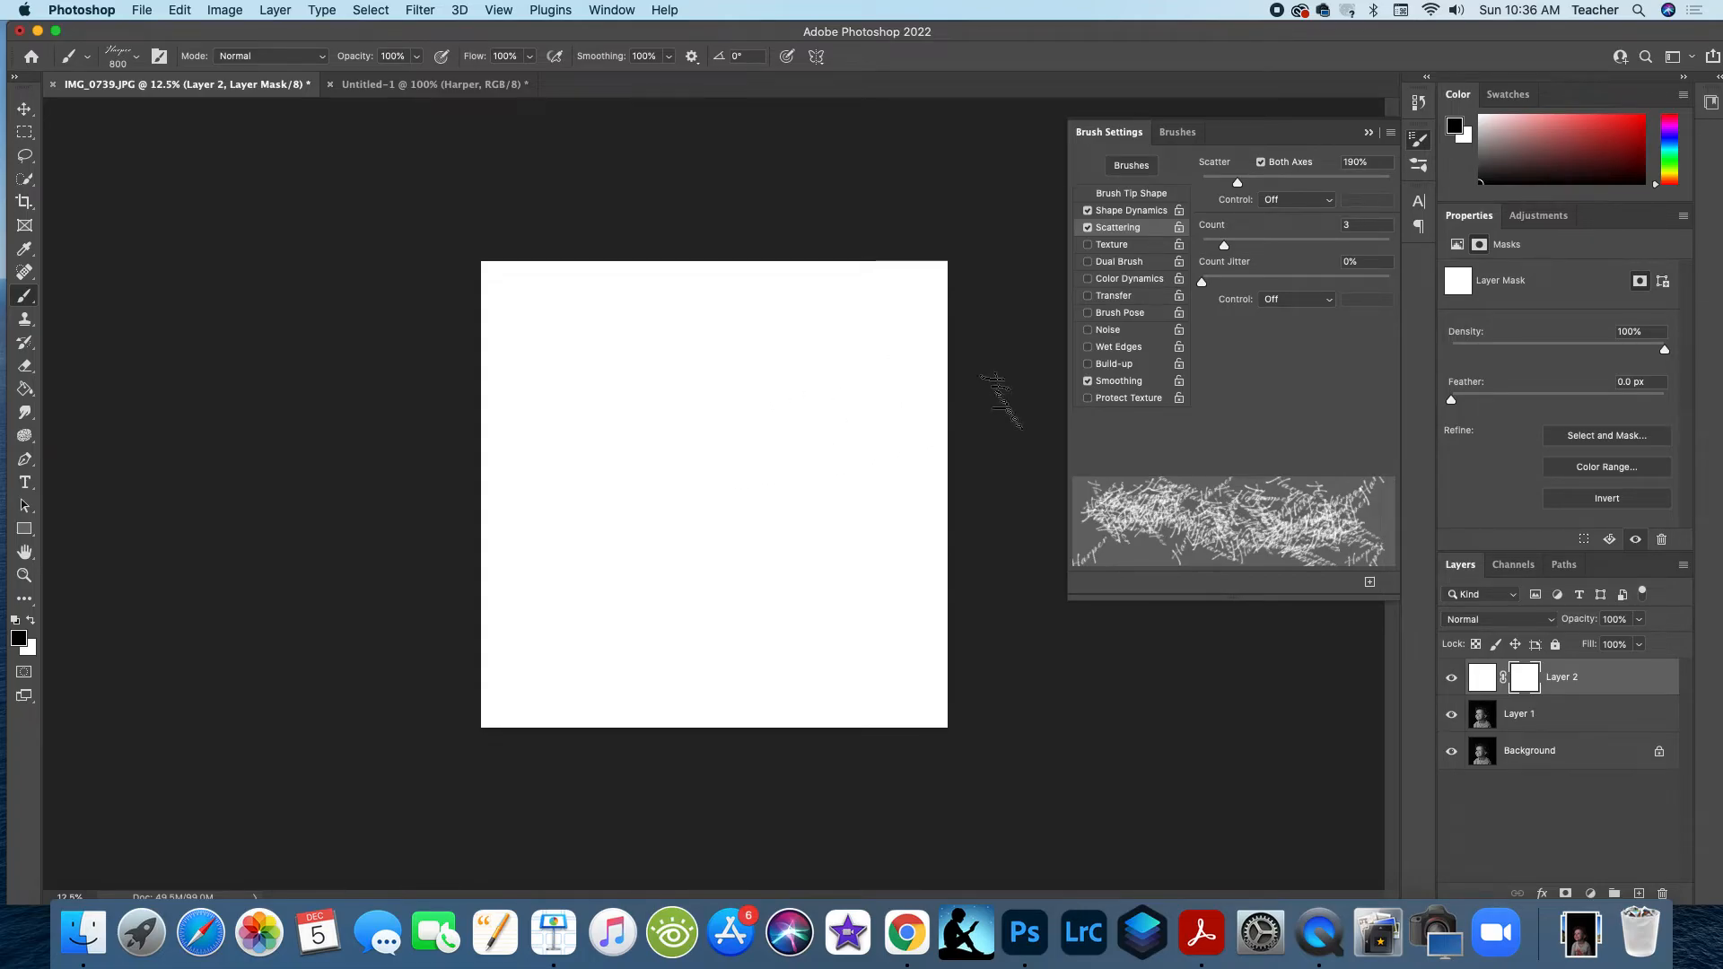
{"action": "left_click_drag", "start_coordinate": [1226, 250], "coordinate": [1248, 249]}
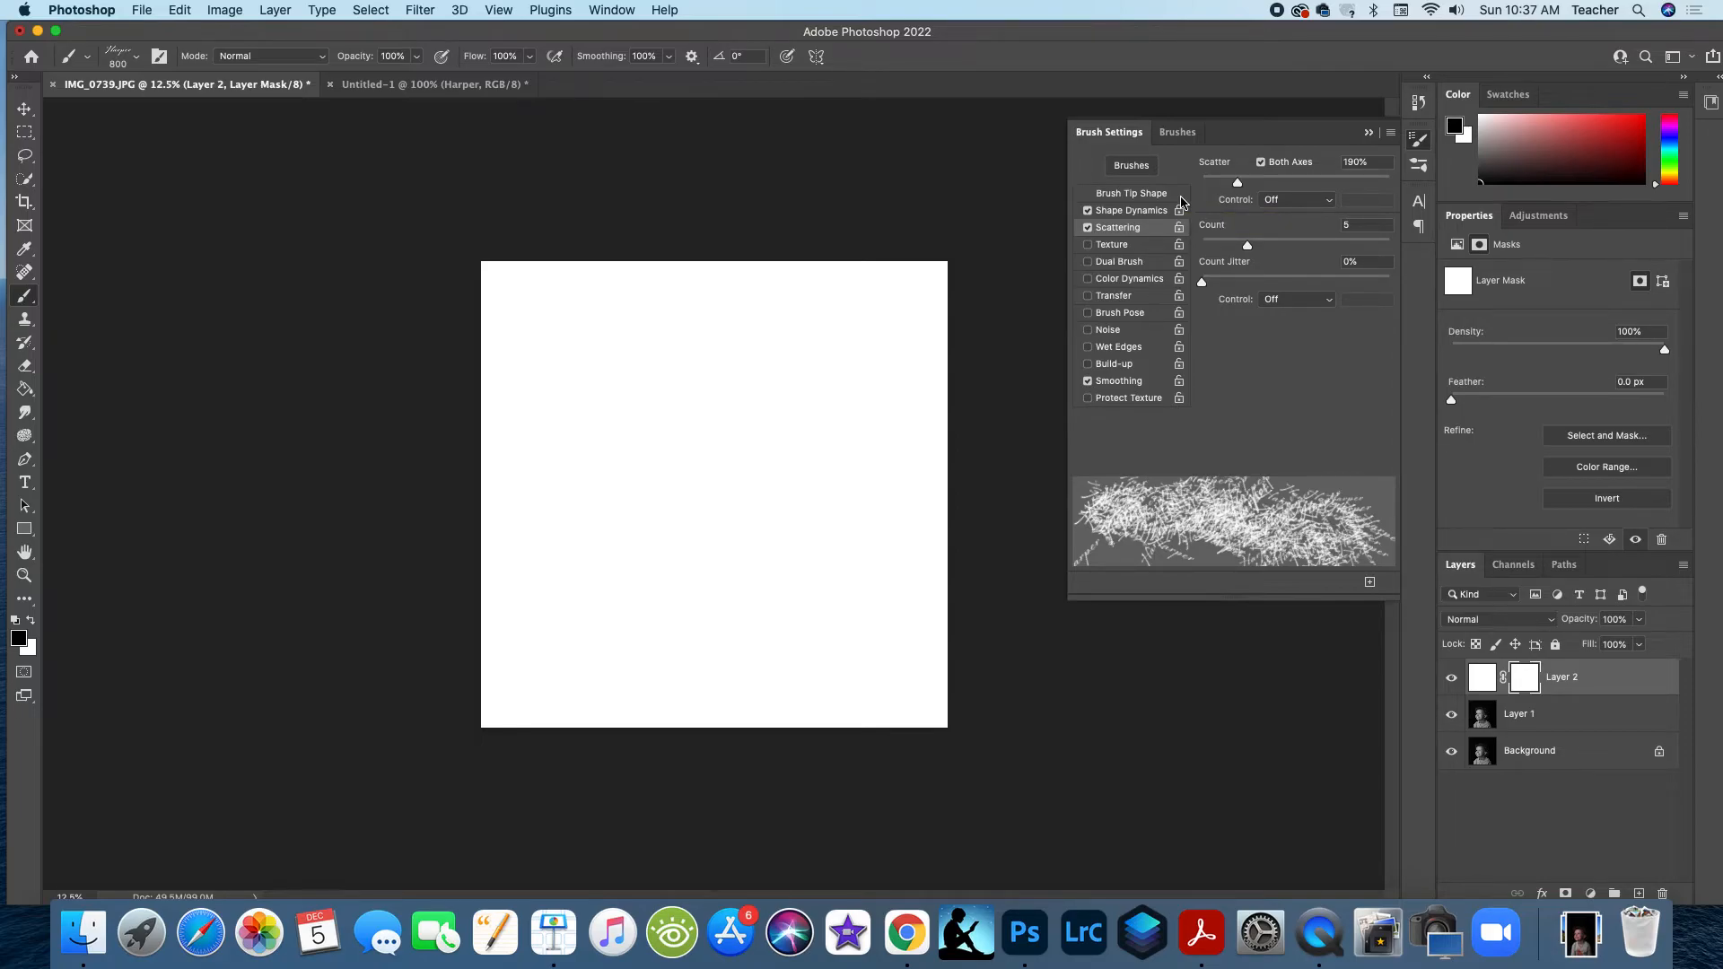
{"action": "left_click", "coordinate": [1369, 134]}
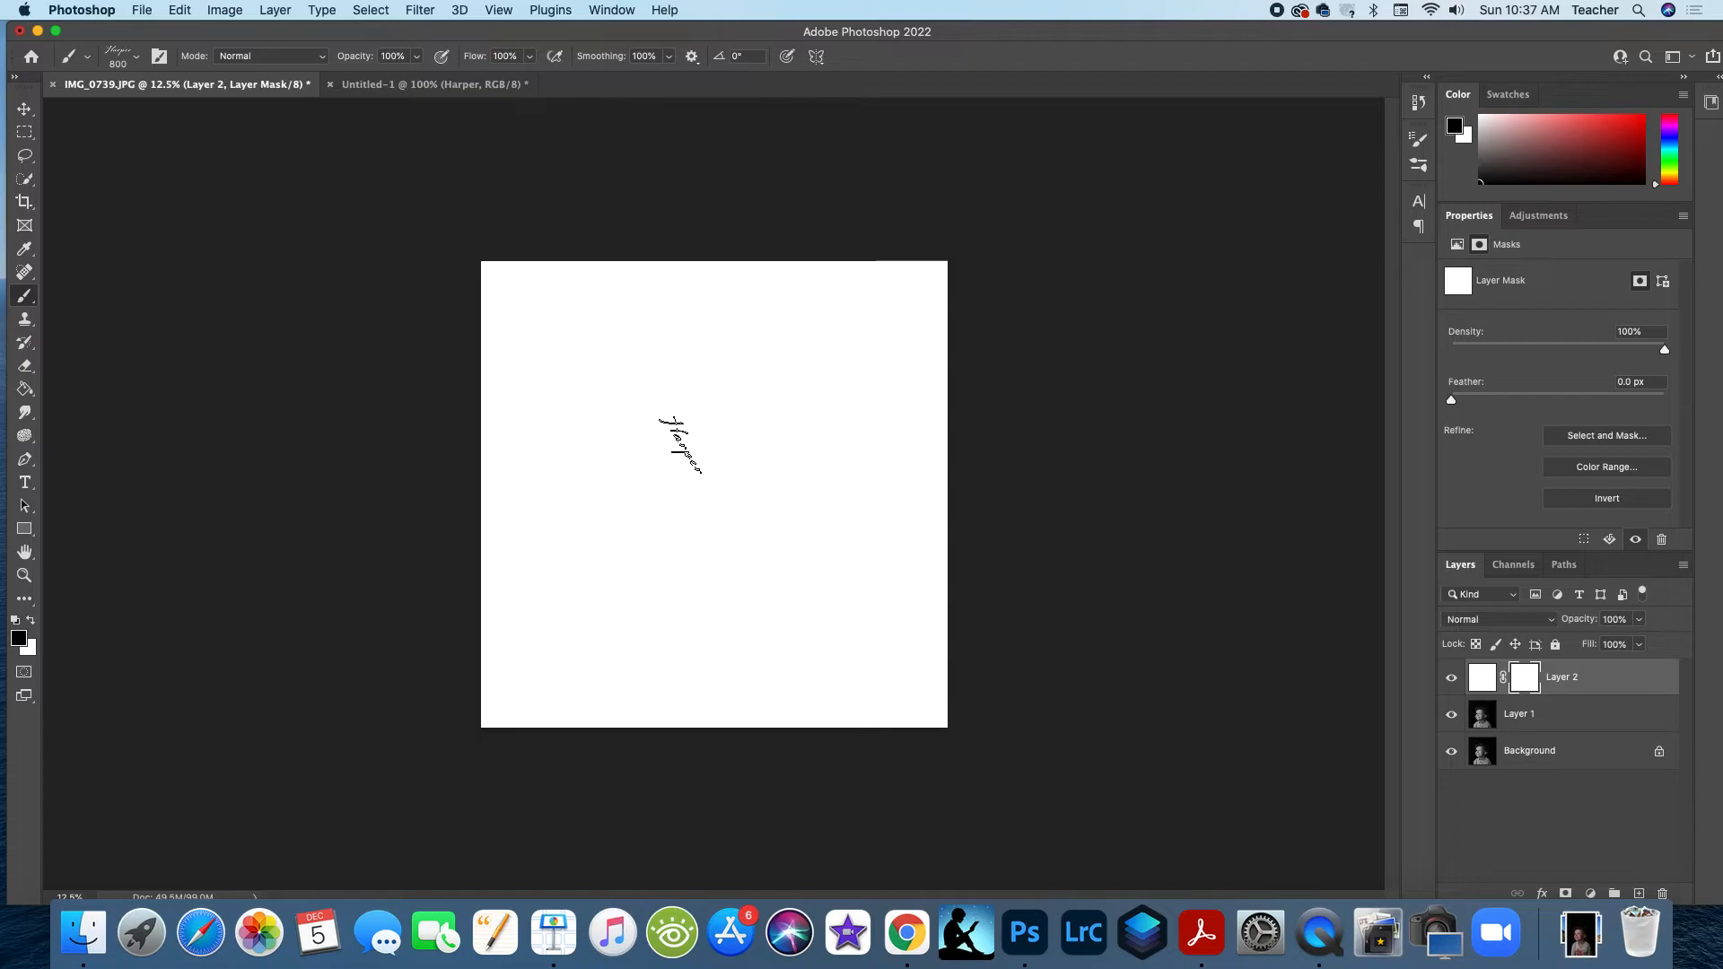
Step: Stamp the scattered 800 px name brush in black on Layer 2's mask across the central face and hair area
{"action": "left_click", "coordinate": [679, 444]}
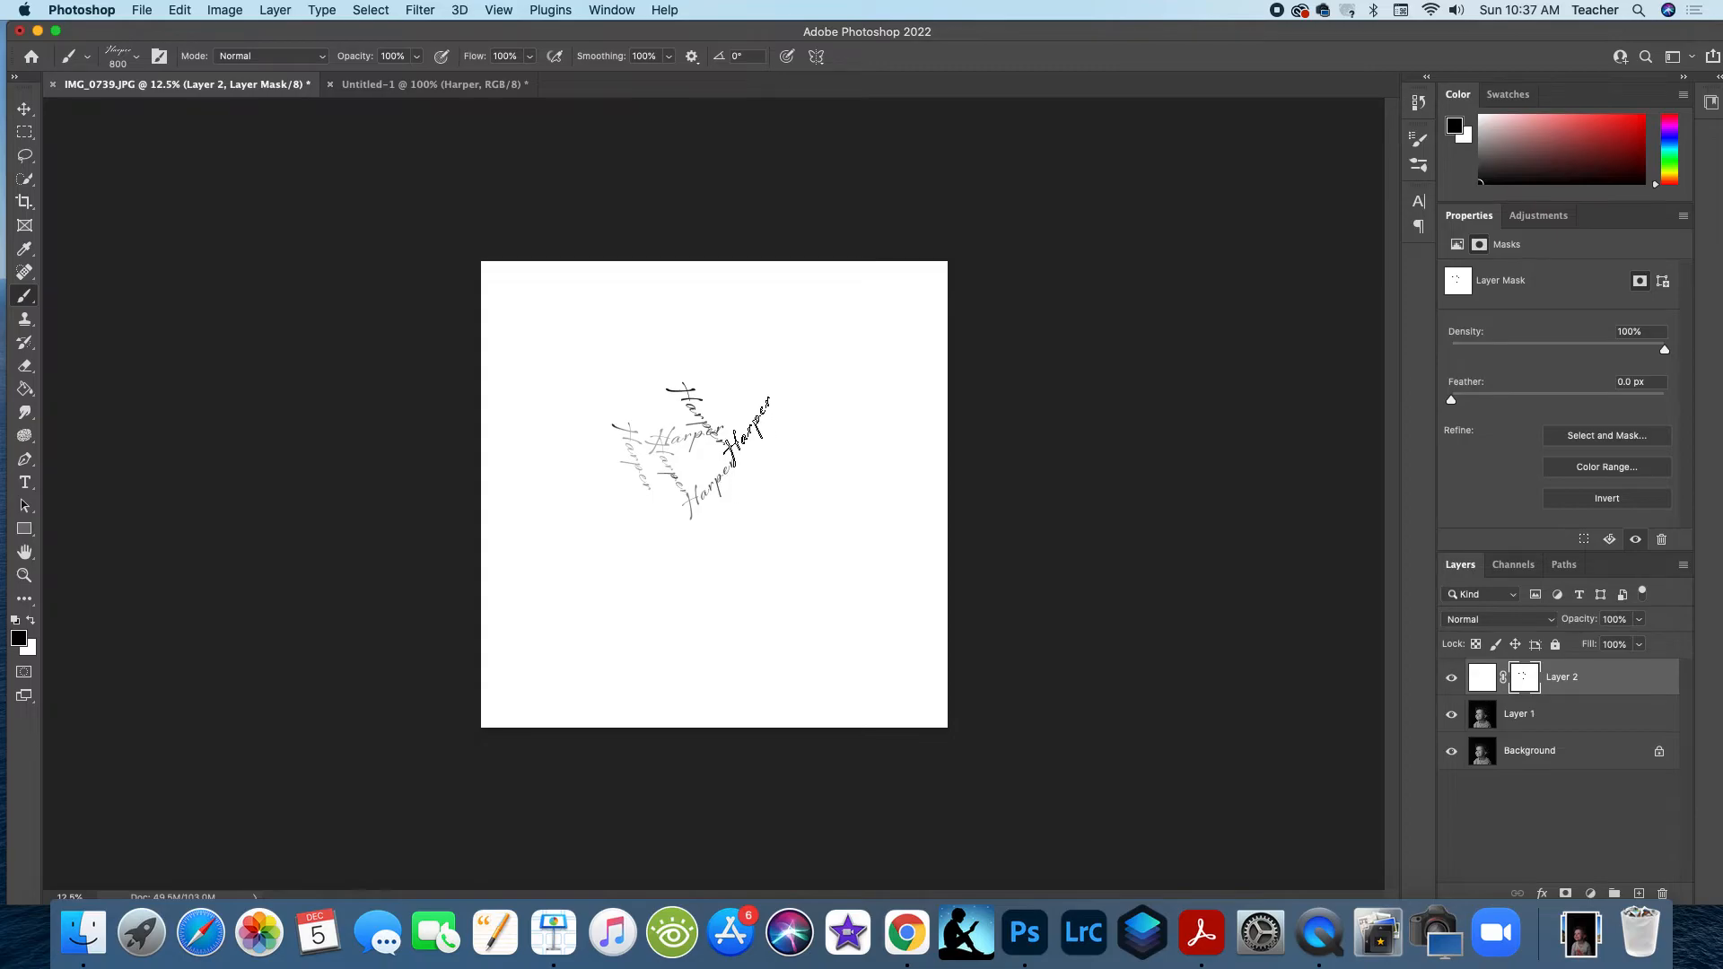
{"action": "left_click", "coordinate": [748, 431]}
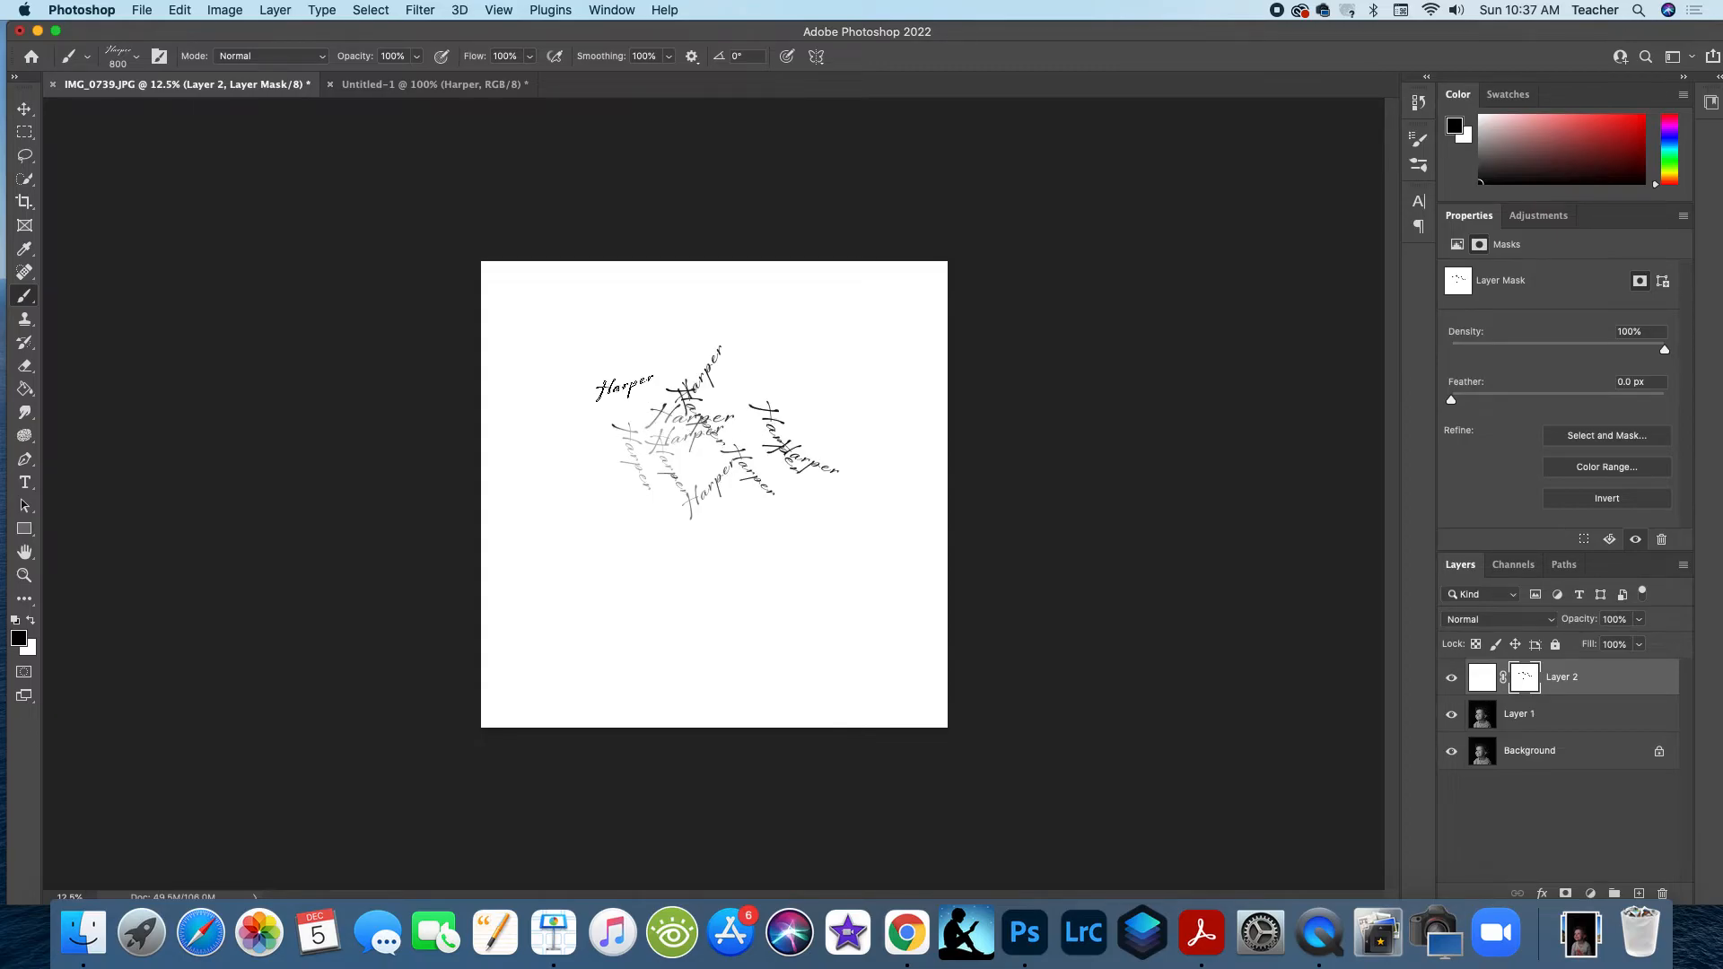
{"action": "left_click", "coordinate": [624, 388]}
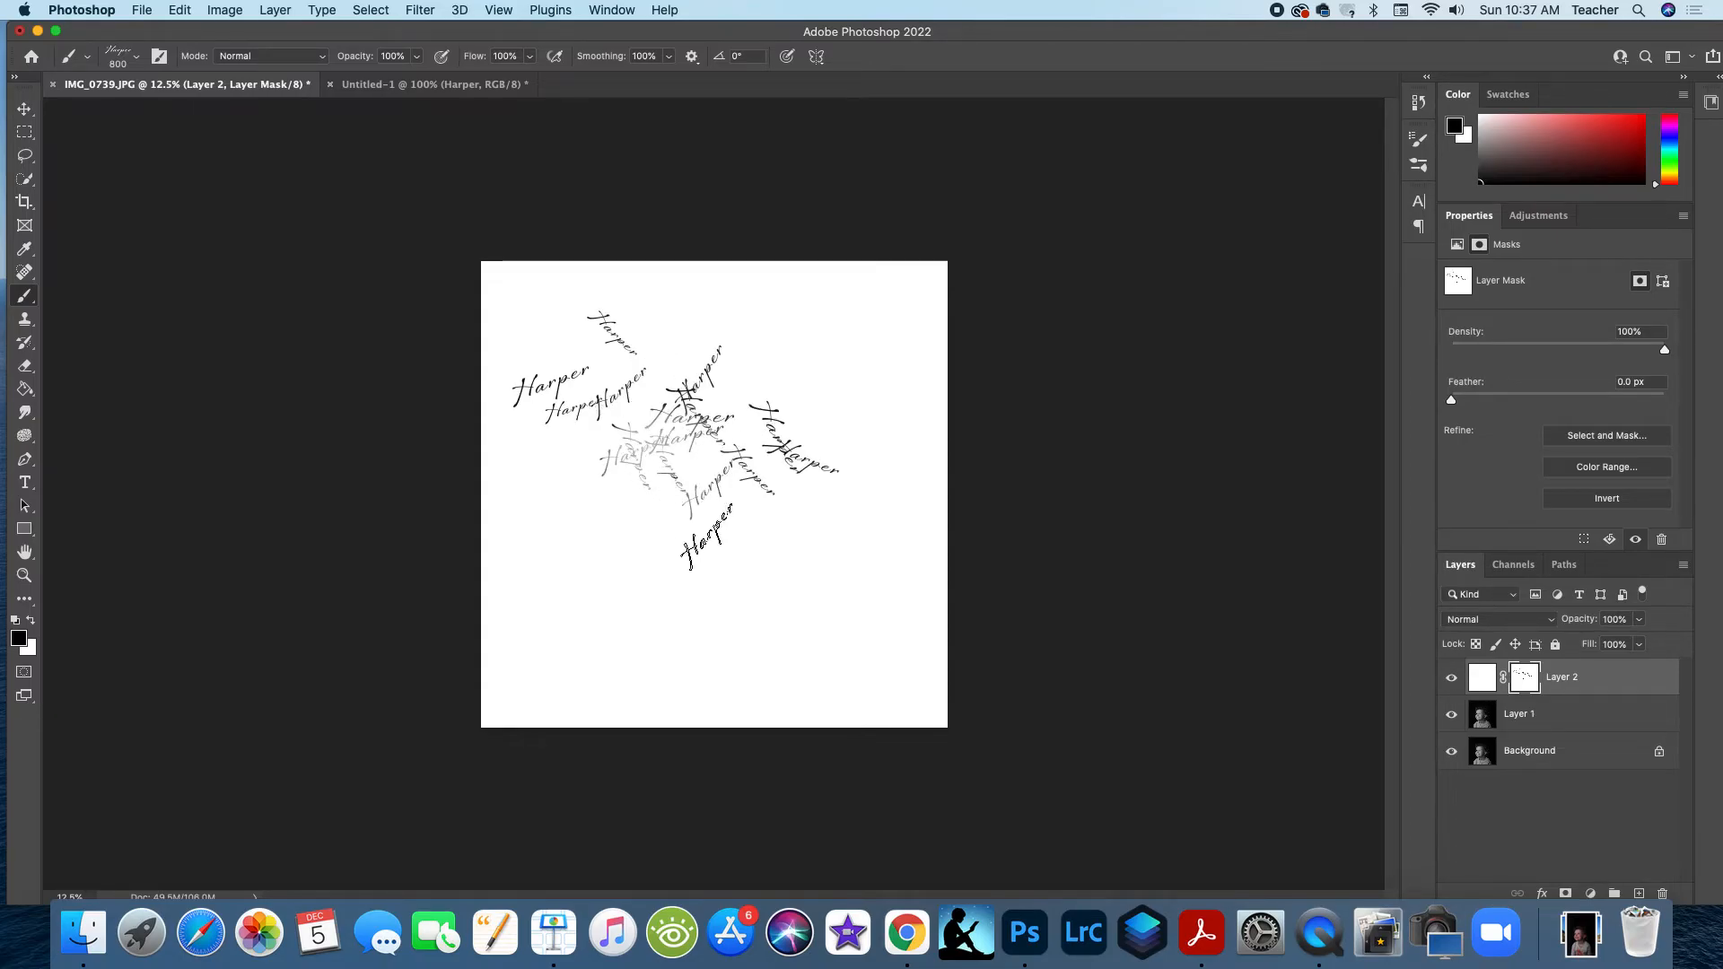
{"action": "left_click", "coordinate": [700, 537]}
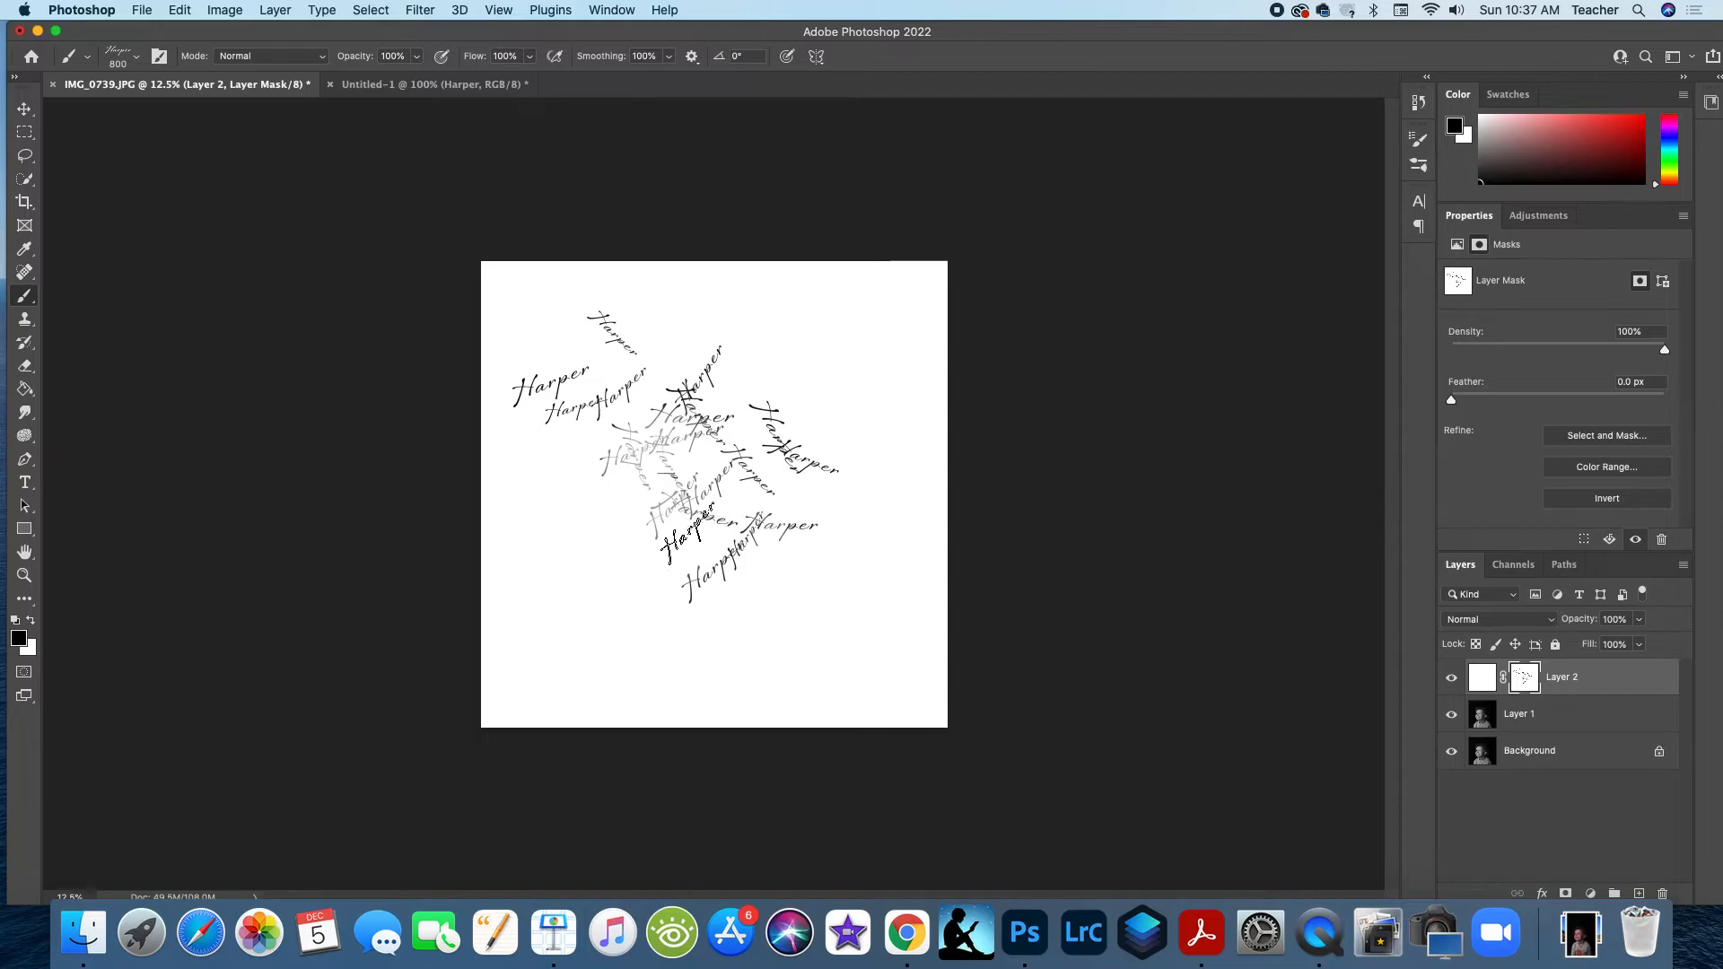
{"action": "left_click", "coordinate": [577, 500]}
{"action": "left_click", "coordinate": [763, 373]}
{"action": "left_click", "coordinate": [808, 418]}
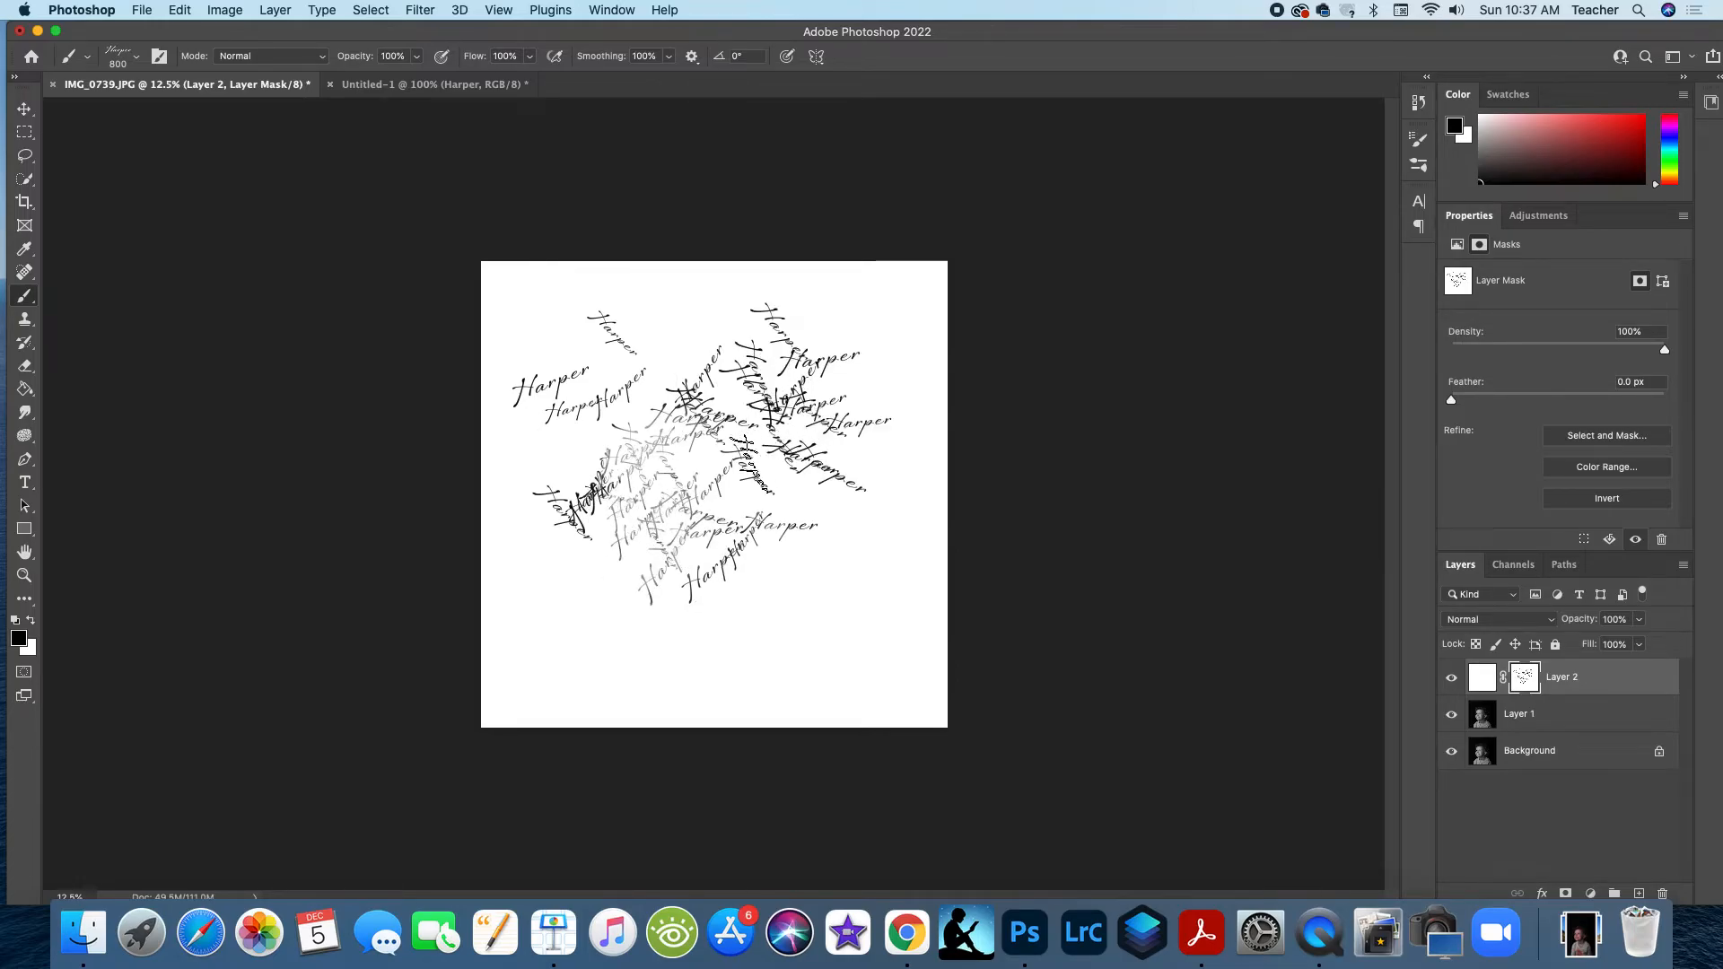
Step: Enlarge the name brush from 830 to 982 px while adding denser scattered names around the face on Layer 2's mask
{"action": "left_click_drag", "start_coordinate": [714, 476], "coordinate": [705, 483], "text": "ctrl+alt"}
{"action": "left_click", "coordinate": [705, 480]}
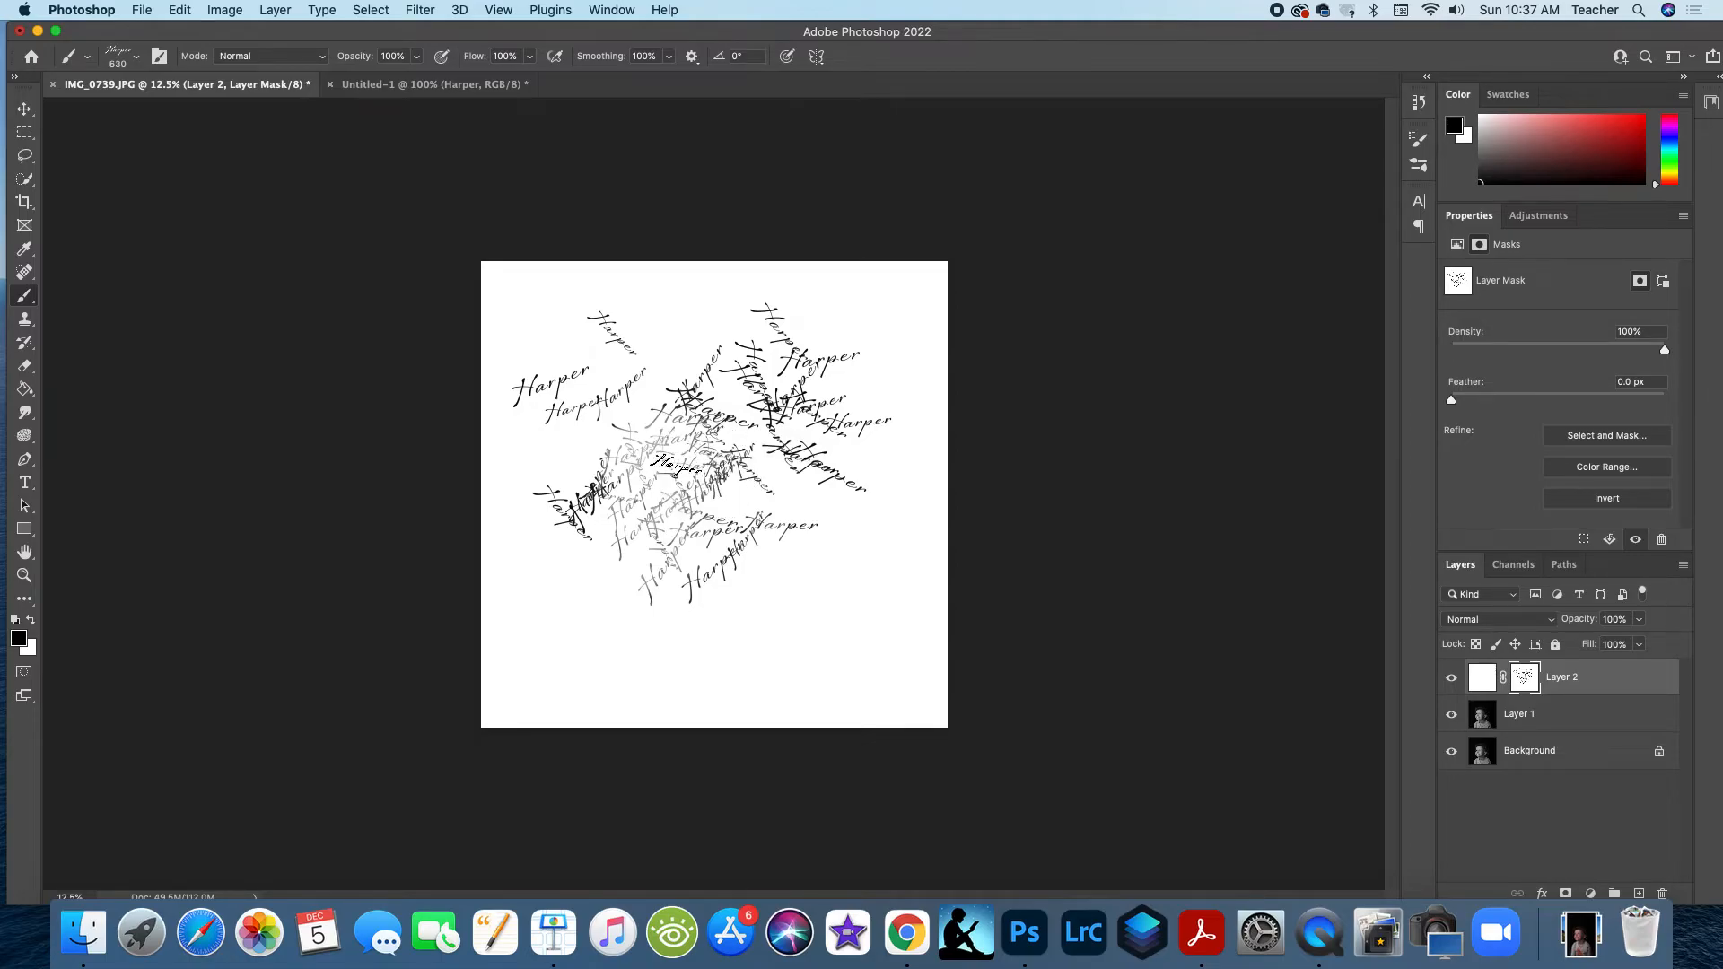
{"action": "left_click_drag", "start_coordinate": [591, 450], "coordinate": [673, 346]}
{"action": "left_click", "coordinate": [787, 485]}
{"action": "left_click", "coordinate": [744, 502]}
{"action": "left_click", "coordinate": [768, 563]}
{"action": "left_click_drag", "start_coordinate": [704, 529], "coordinate": [777, 483]}
{"action": "left_click", "coordinate": [821, 489]}
{"action": "left_click", "coordinate": [625, 547]}
{"action": "left_click", "coordinate": [587, 469]}
{"action": "left_click", "coordinate": [655, 404]}
{"action": "left_click", "coordinate": [755, 389]}
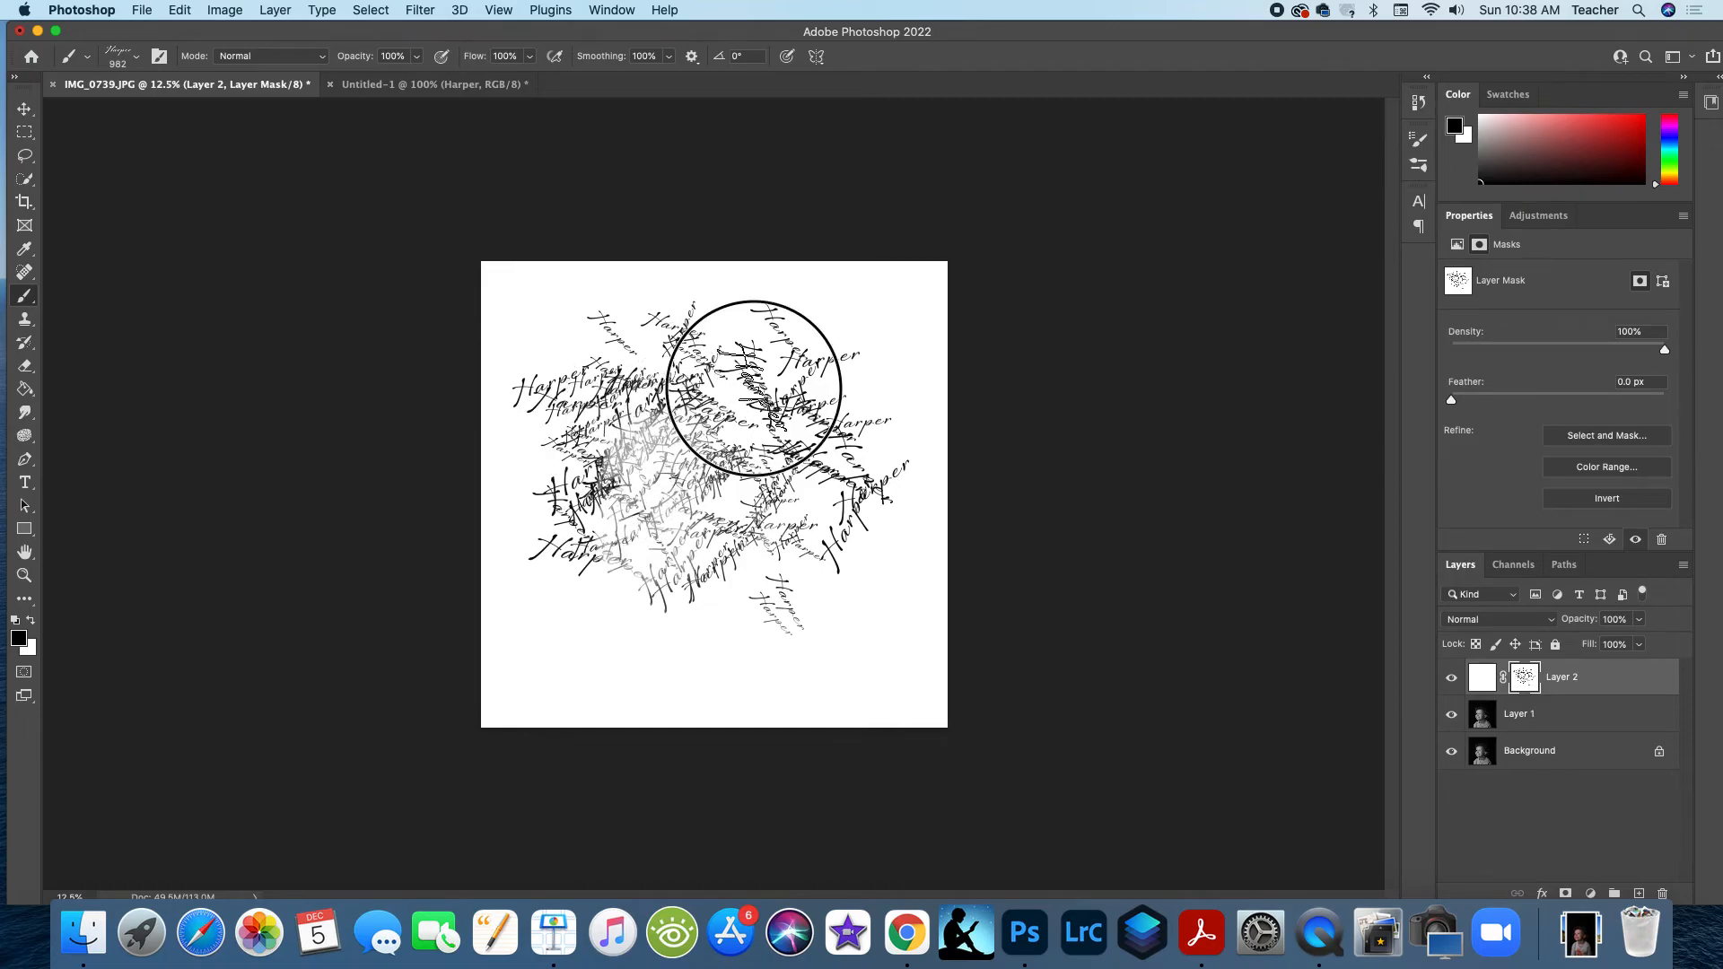
Step: Paint with the 982 px name brush on Layer 2's mask to reveal more of the eyes, hair, cheeks and neck
{"action": "left_click", "coordinate": [750, 449]}
{"action": "left_click", "coordinate": [751, 471]}
{"action": "left_click", "coordinate": [749, 501]}
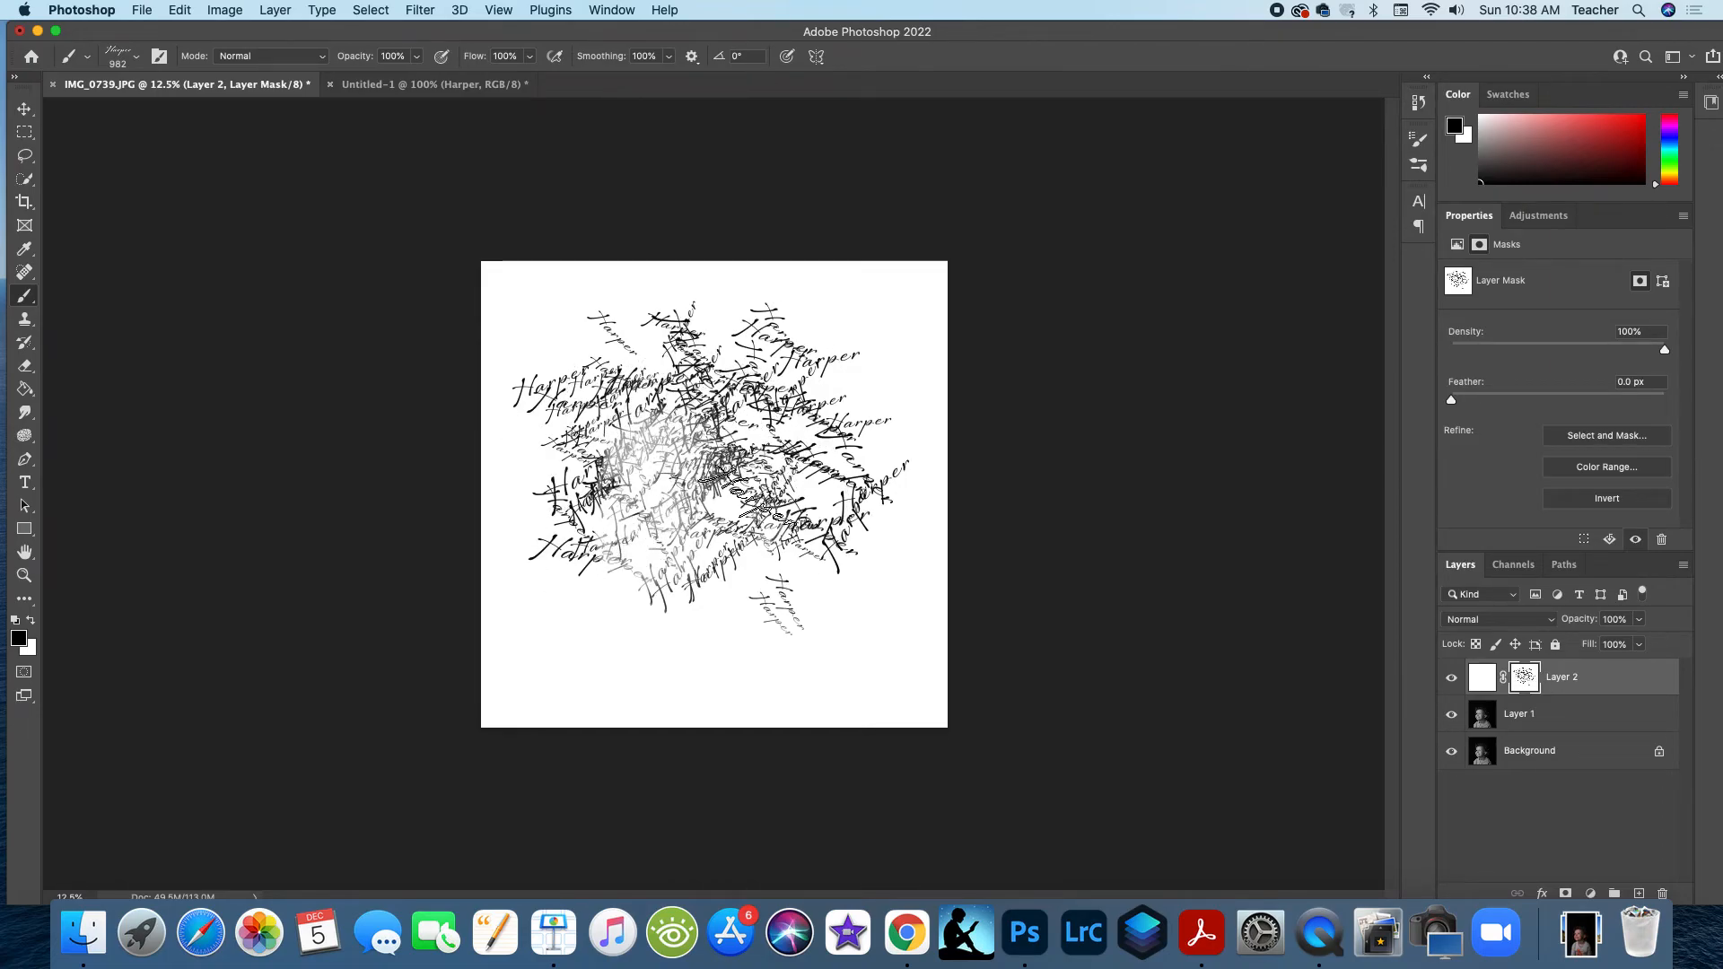
{"action": "left_click", "coordinate": [744, 439]}
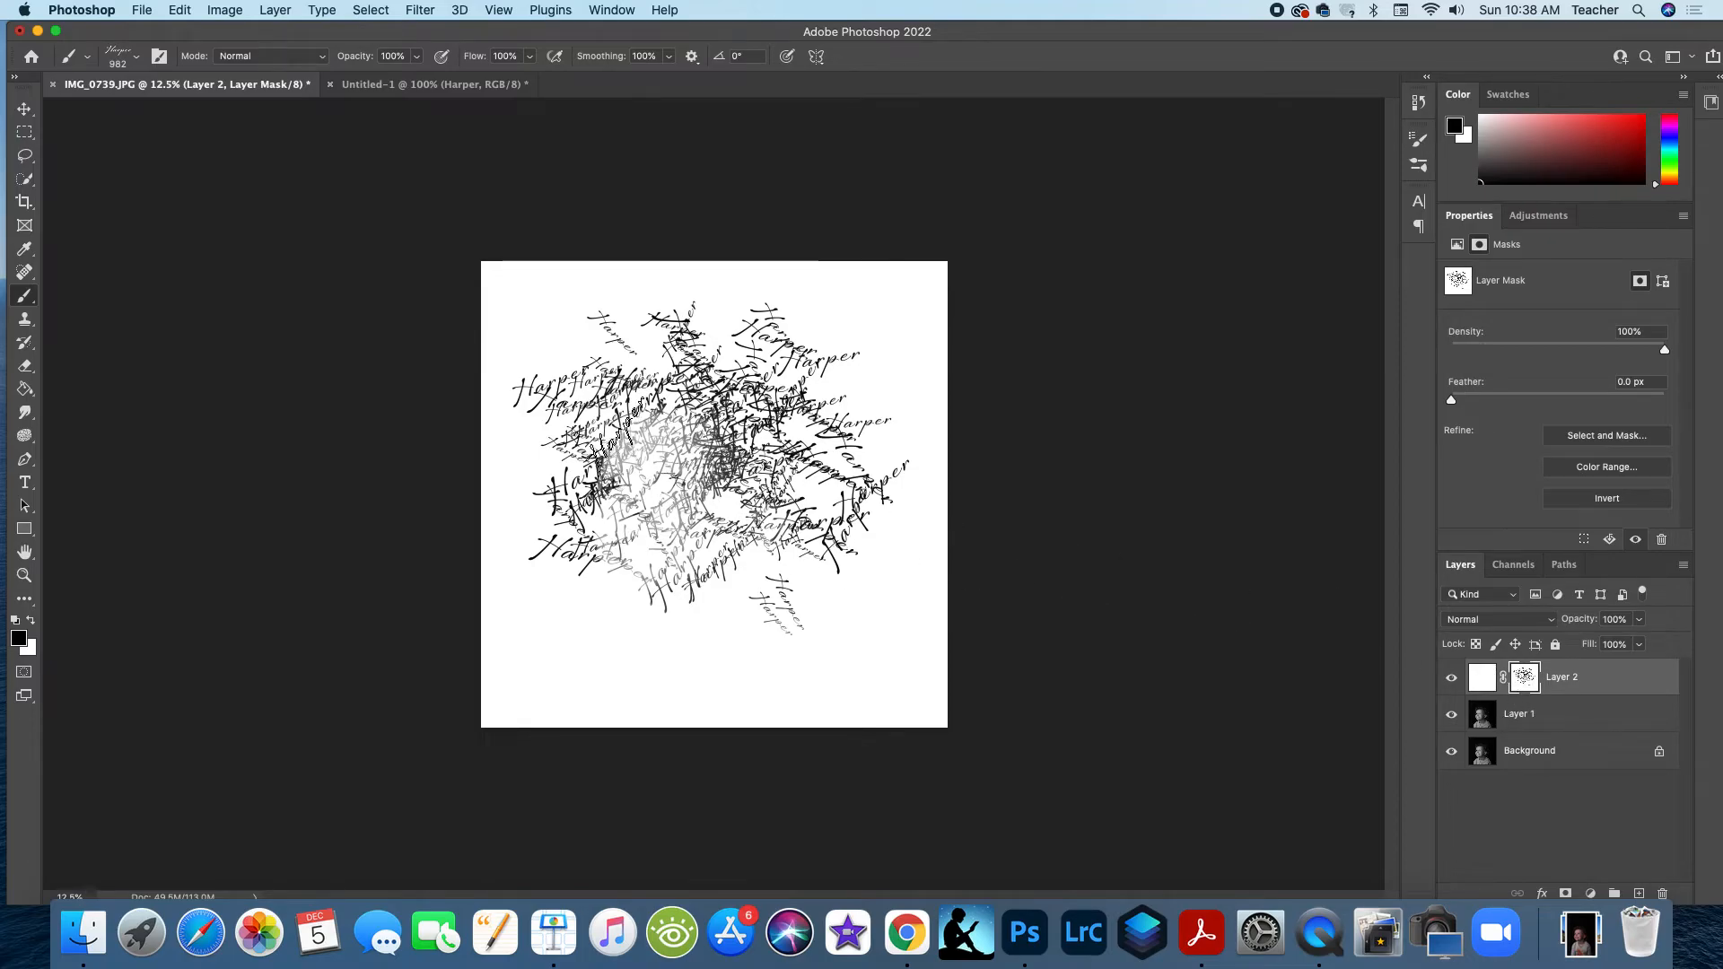
{"action": "left_click", "coordinate": [644, 390]}
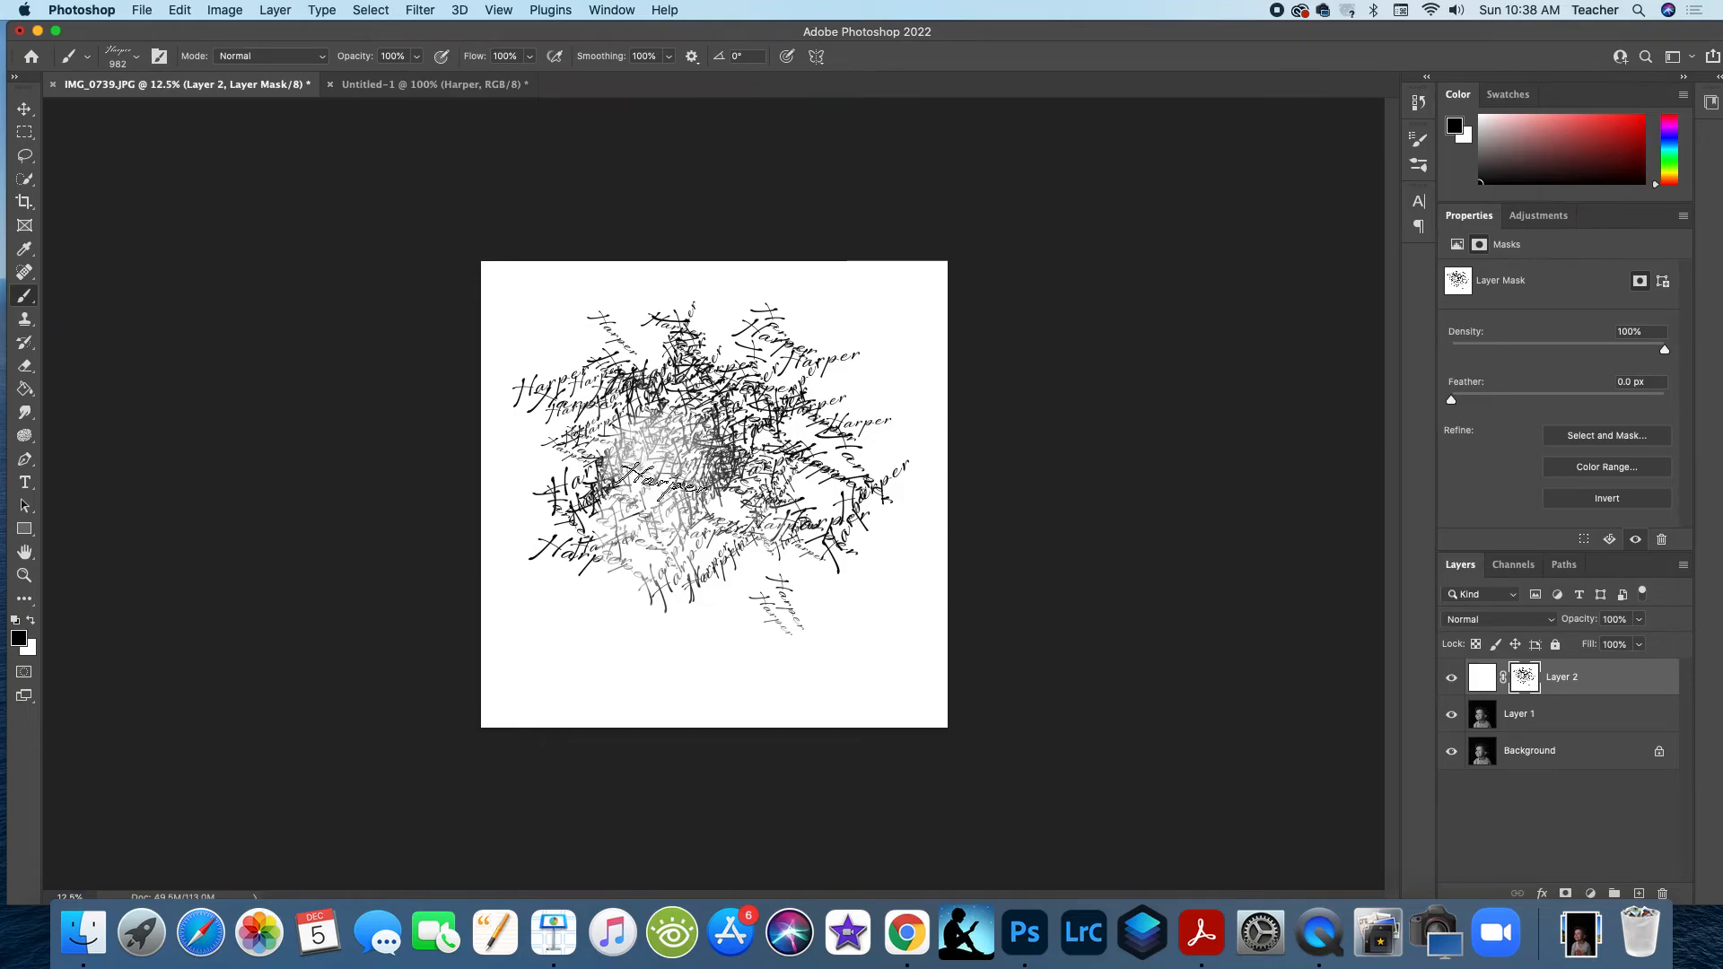
{"action": "left_click", "coordinate": [673, 381]}
{"action": "mouse_move", "coordinate": [709, 336]}
{"action": "left_mouse_down"}
{"action": "mouse_move", "coordinate": [745, 341]}
{"action": "mouse_move", "coordinate": [853, 439]}
{"action": "mouse_move", "coordinate": [770, 579]}
{"action": "mouse_move", "coordinate": [808, 575]}
{"action": "mouse_move", "coordinate": [718, 633]}
{"action": "mouse_move", "coordinate": [713, 666]}
{"action": "mouse_move", "coordinate": [745, 682]}
{"action": "mouse_move", "coordinate": [709, 691]}
{"action": "mouse_move", "coordinate": [620, 664]}
{"action": "mouse_move", "coordinate": [608, 579]}
{"action": "mouse_move", "coordinate": [630, 456]}
{"action": "mouse_move", "coordinate": [653, 490]}
{"action": "mouse_move", "coordinate": [723, 504]}
{"action": "mouse_move", "coordinate": [709, 548]}
{"action": "mouse_move", "coordinate": [718, 386]}
{"action": "mouse_move", "coordinate": [579, 438]}
{"action": "mouse_move", "coordinate": [604, 500]}
{"action": "mouse_move", "coordinate": [574, 494]}
{"action": "mouse_move", "coordinate": [619, 543]}
{"action": "left_mouse_up"}
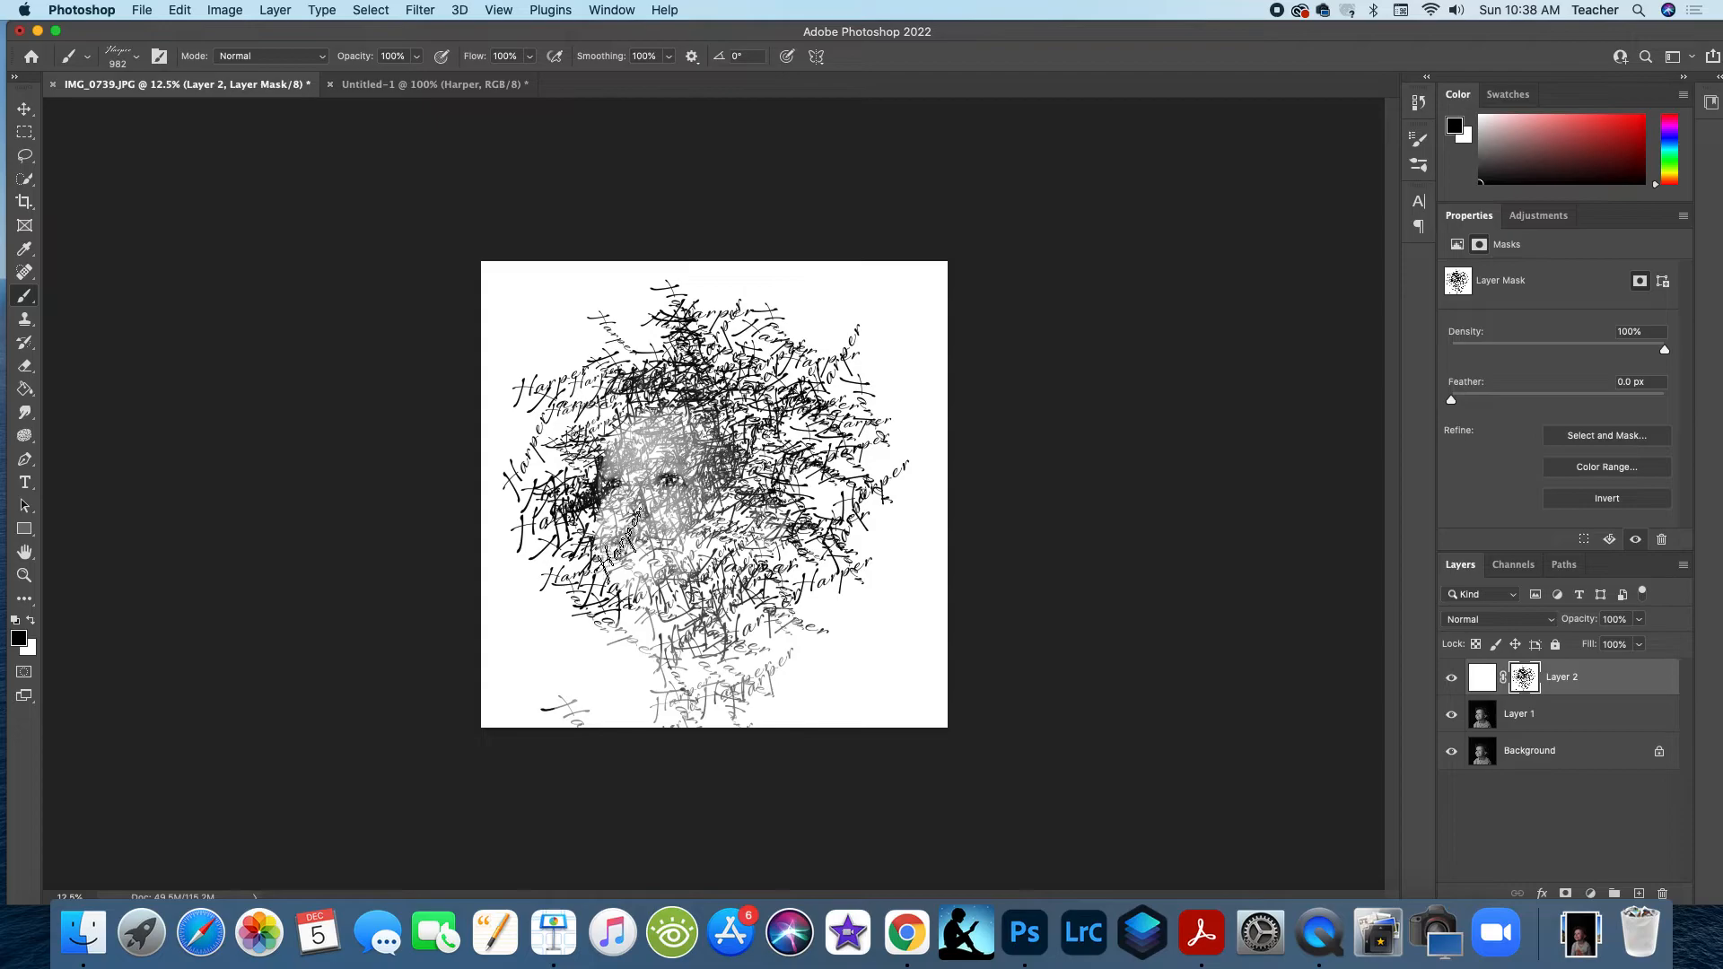
{"action": "left_click", "coordinate": [600, 415]}
{"action": "left_click", "coordinate": [607, 408]}
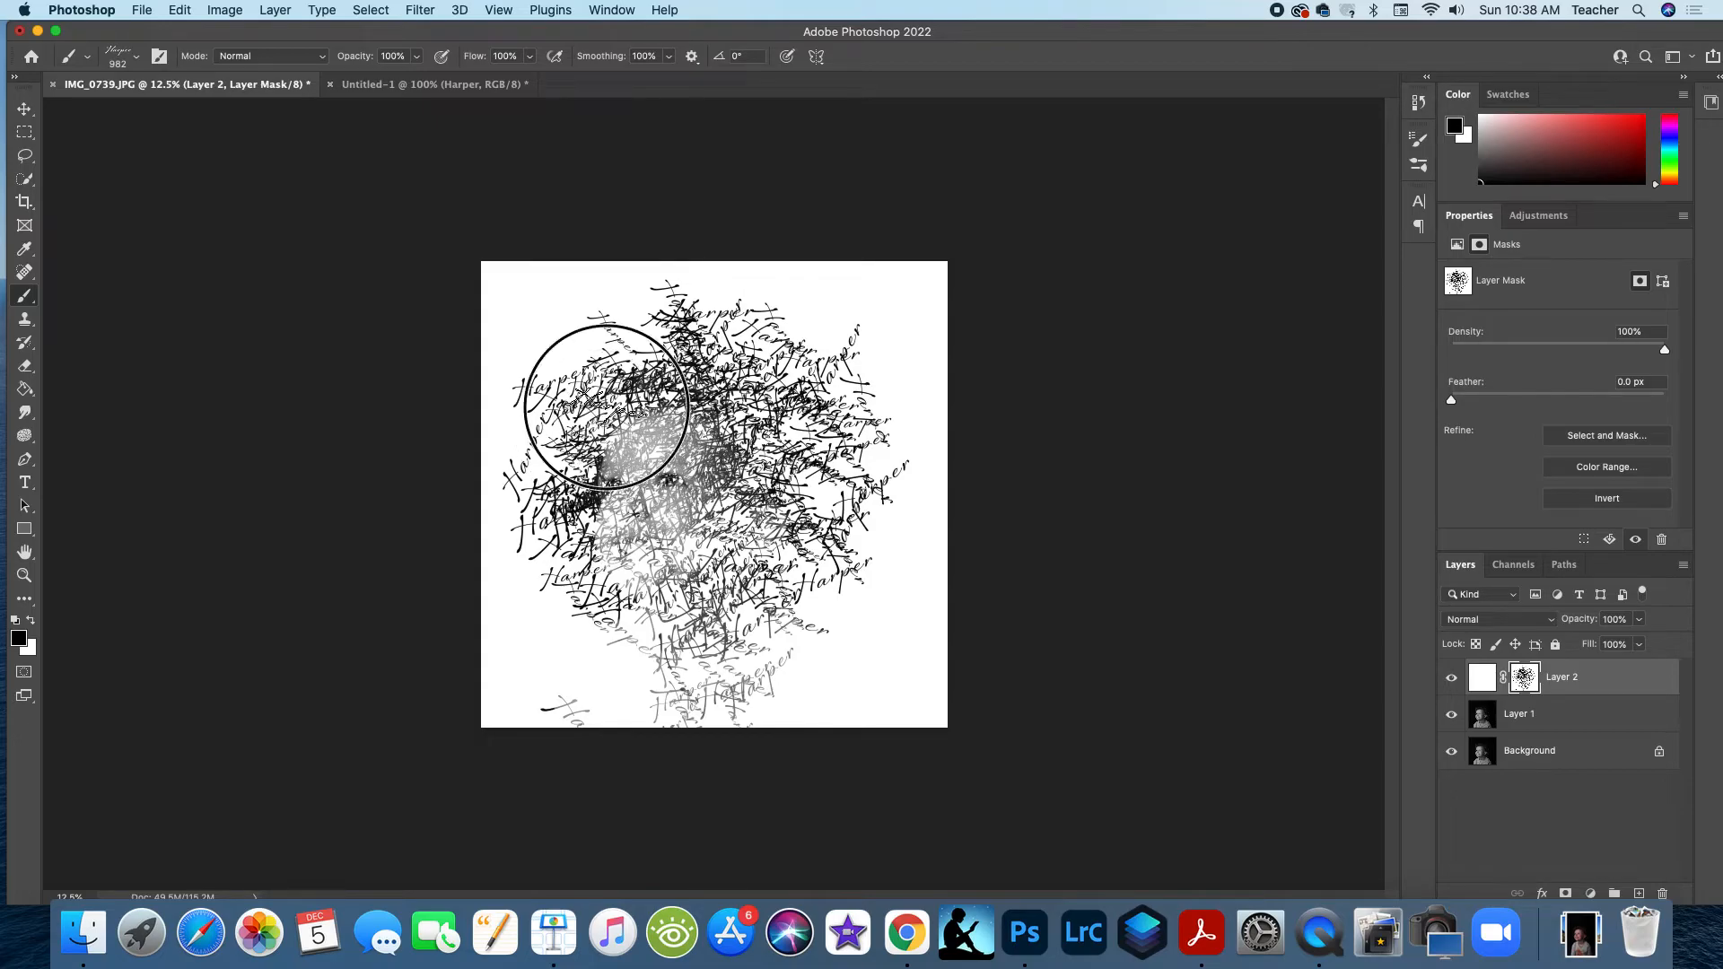
Step: Reduce the name brush to 538 px and fill in the mouth, hair, neck and shoulders on Layer 2's mask
{"action": "left_click", "coordinate": [621, 354], "text": "ctrl+alt"}
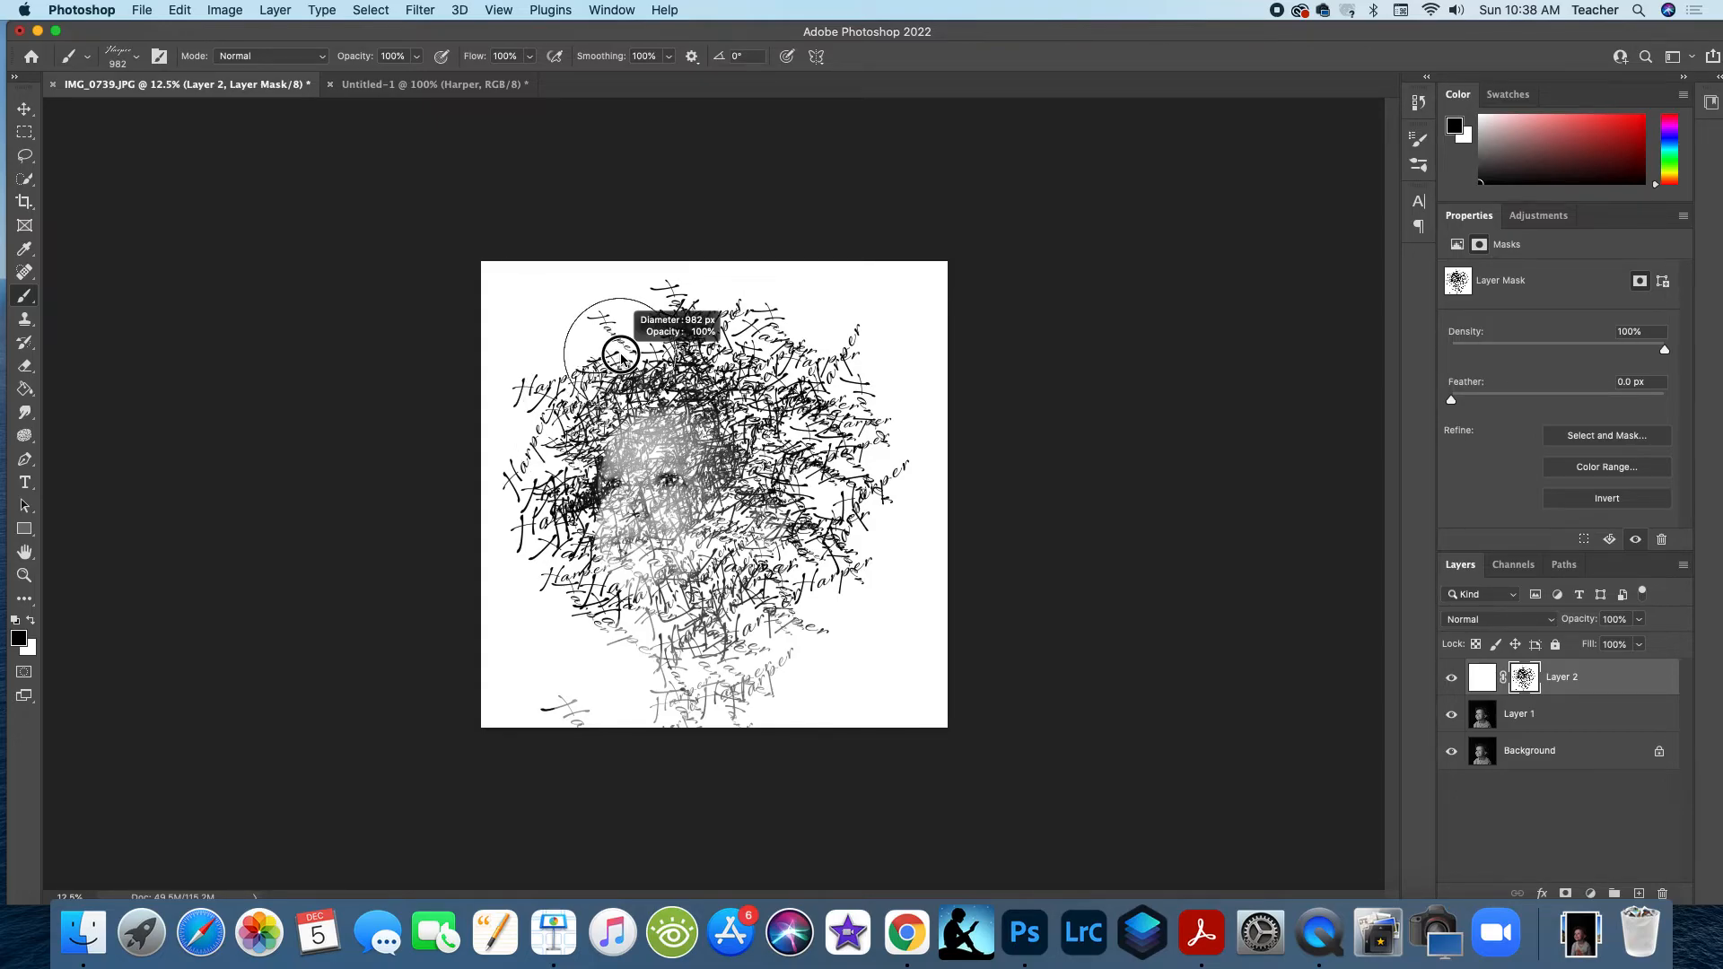
{"action": "left_click_drag", "start_coordinate": [621, 354], "coordinate": [570, 354]}
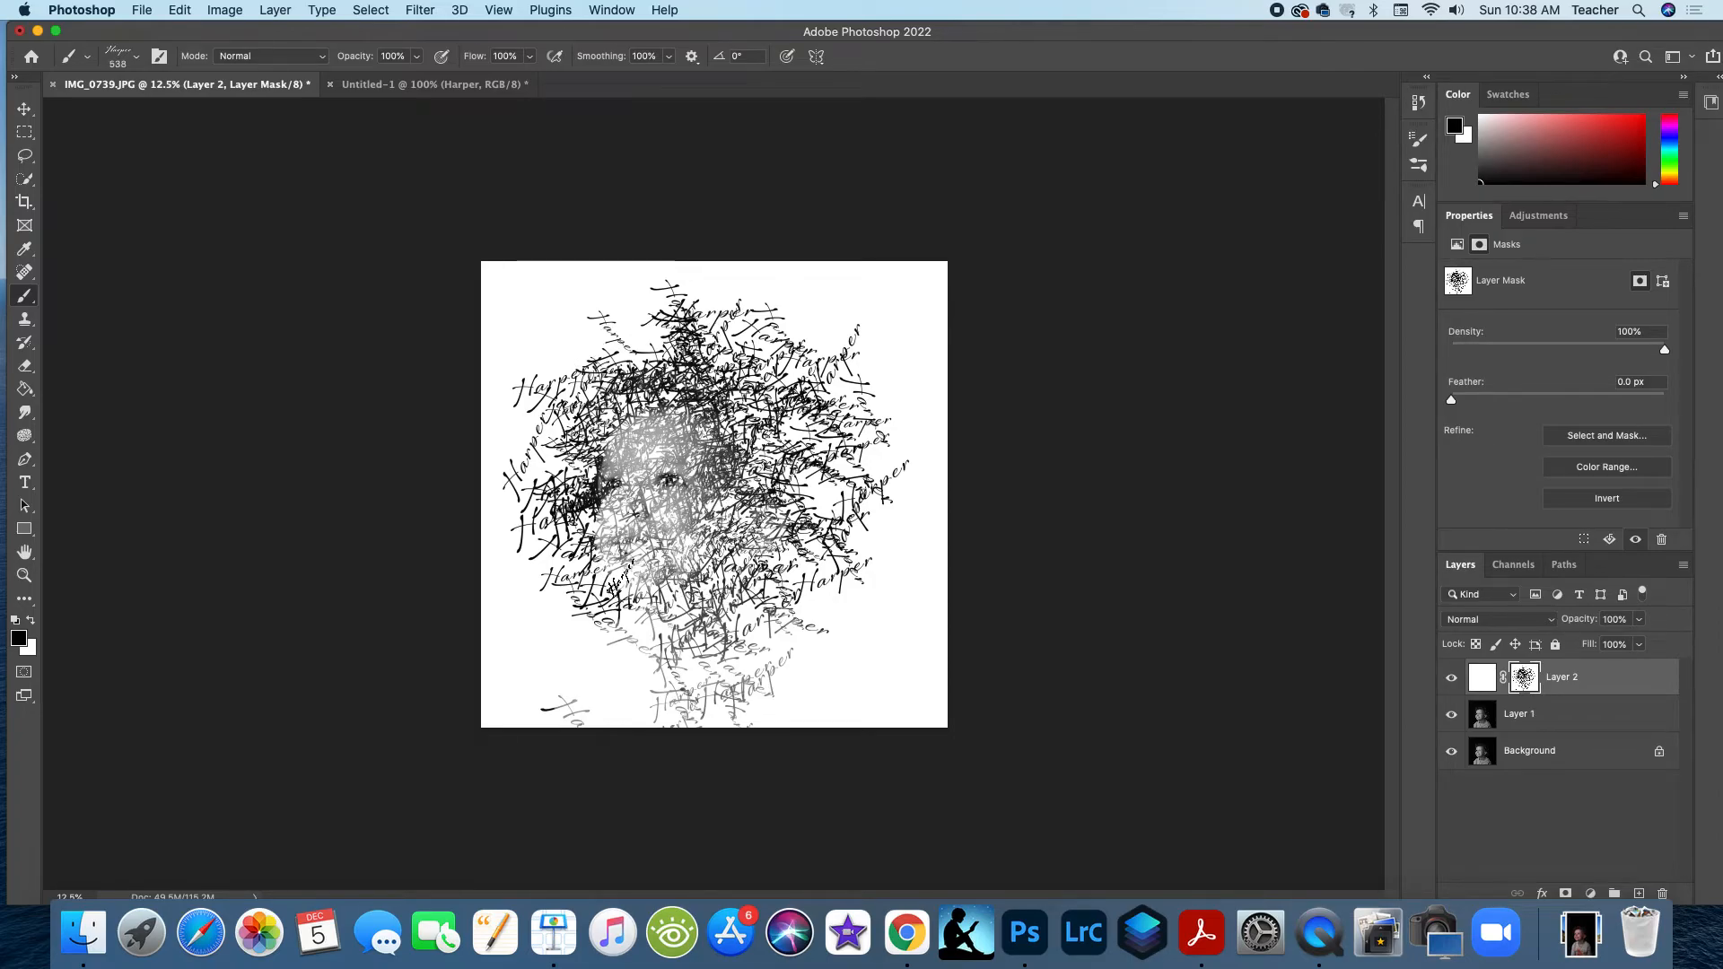
{"action": "left_click_drag", "start_coordinate": [648, 548], "coordinate": [588, 535]}
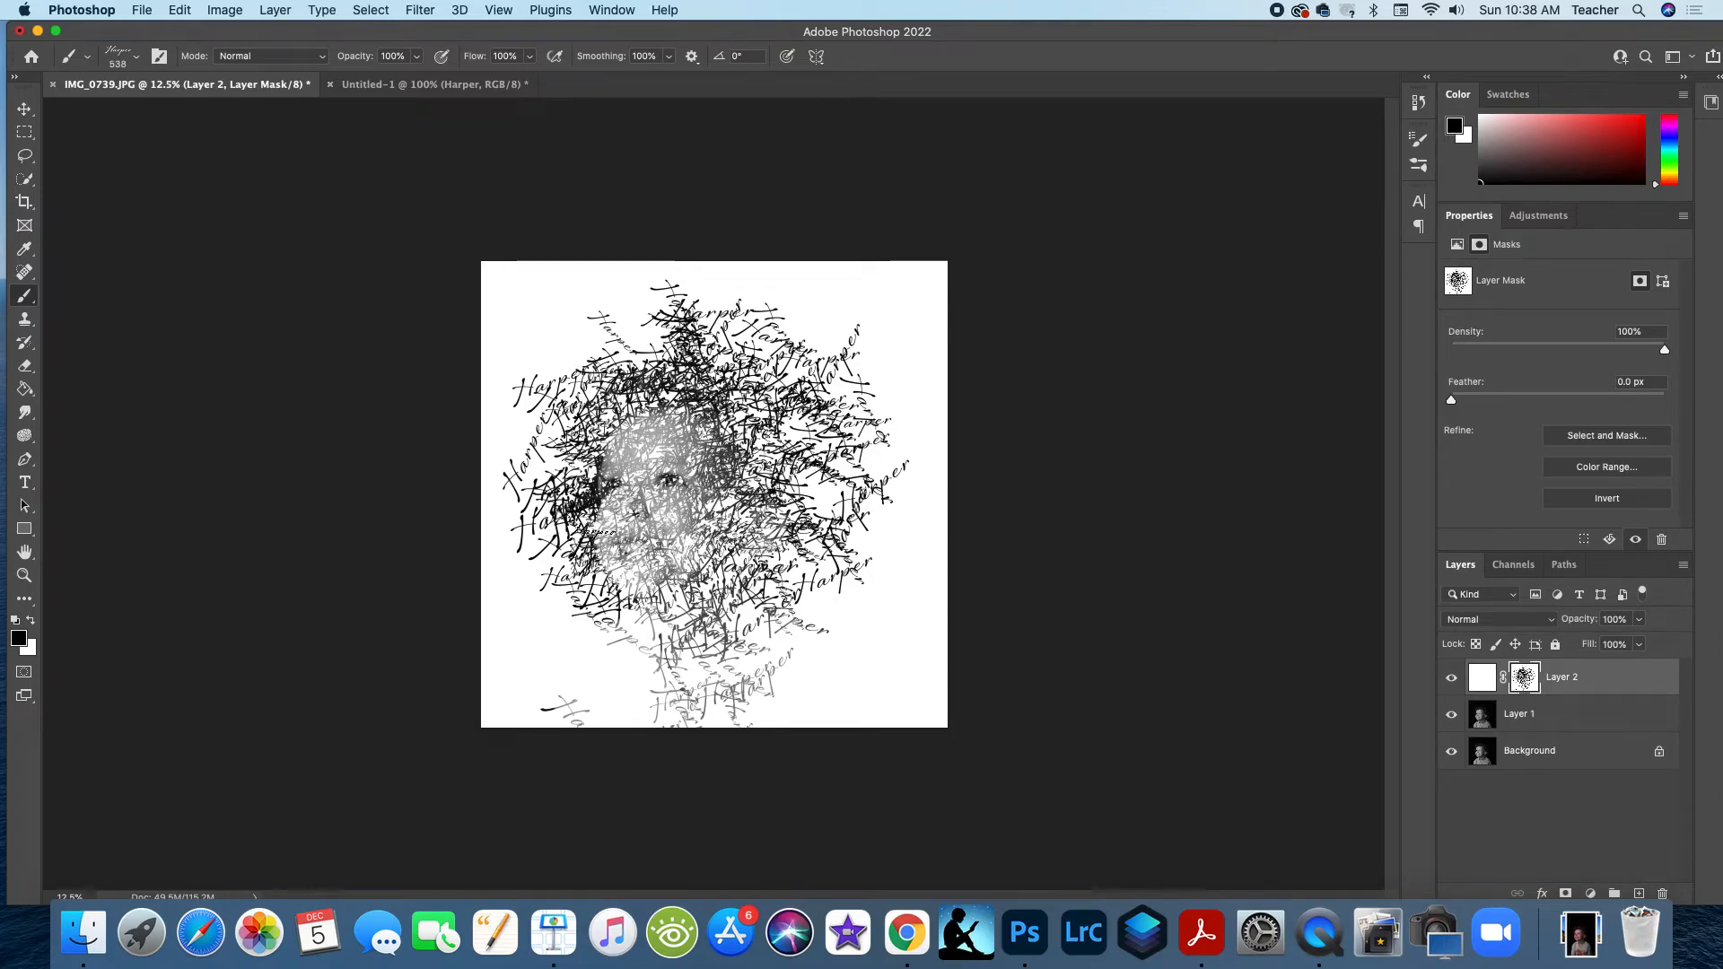
{"action": "left_click_drag", "start_coordinate": [641, 618], "coordinate": [670, 630]}
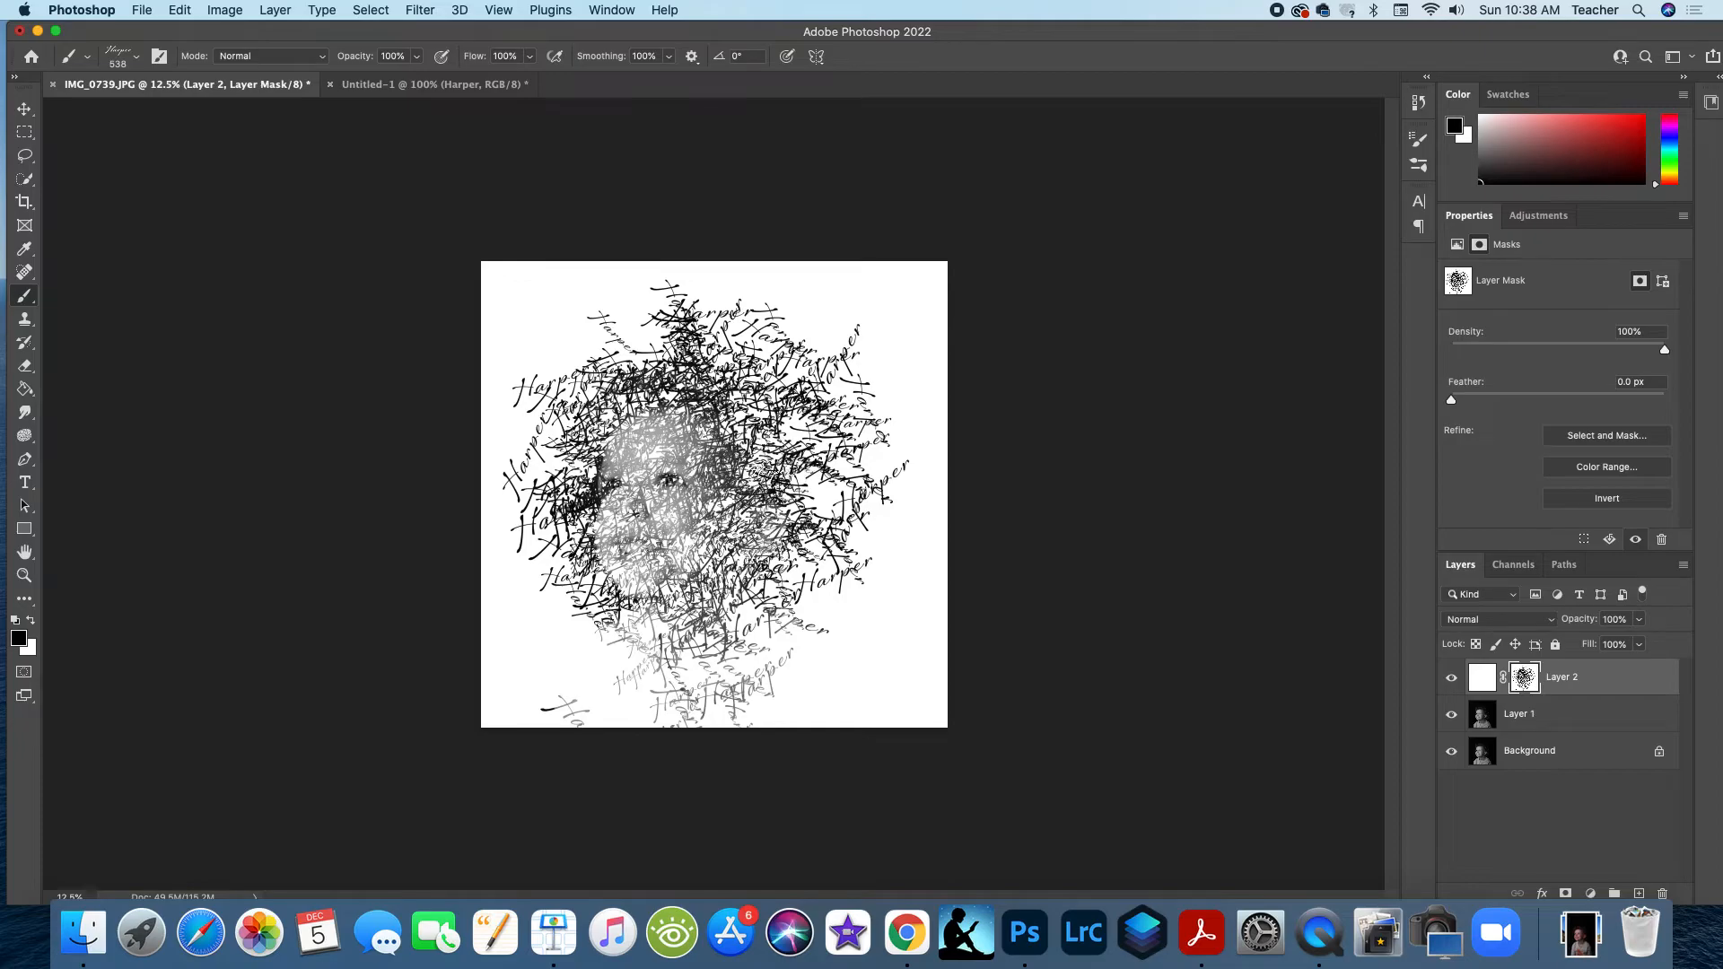
{"action": "left_click", "coordinate": [743, 416]}
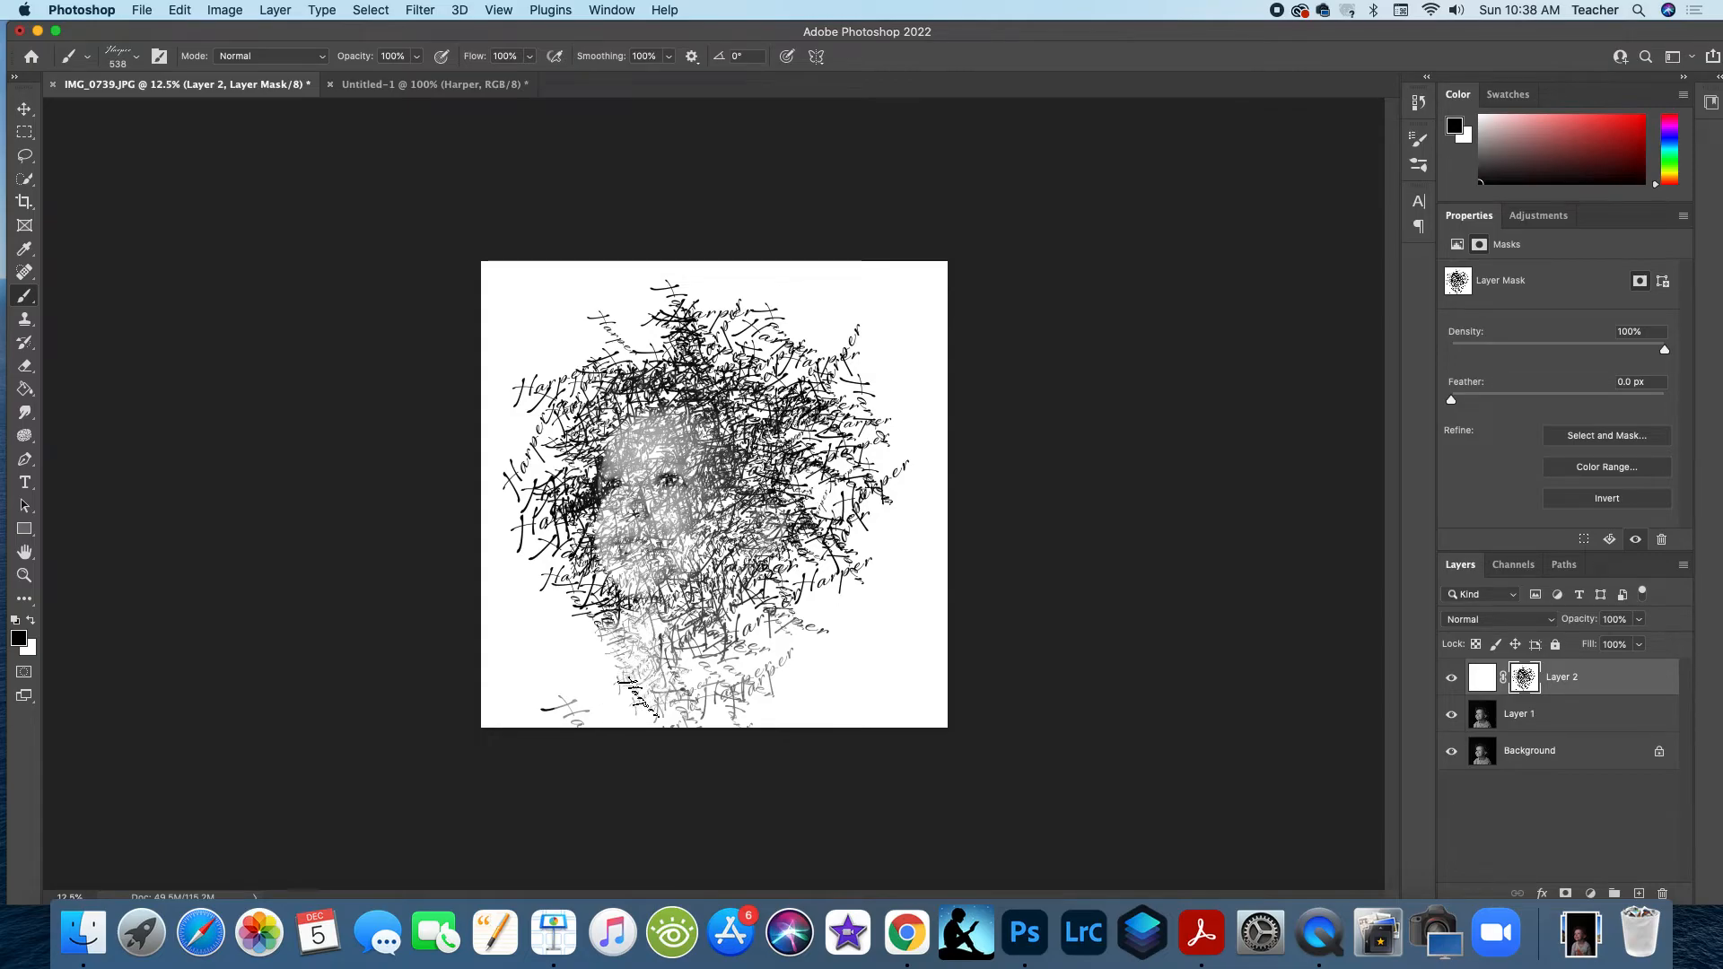
{"action": "left_click", "coordinate": [751, 666]}
{"action": "left_click", "coordinate": [706, 706]}
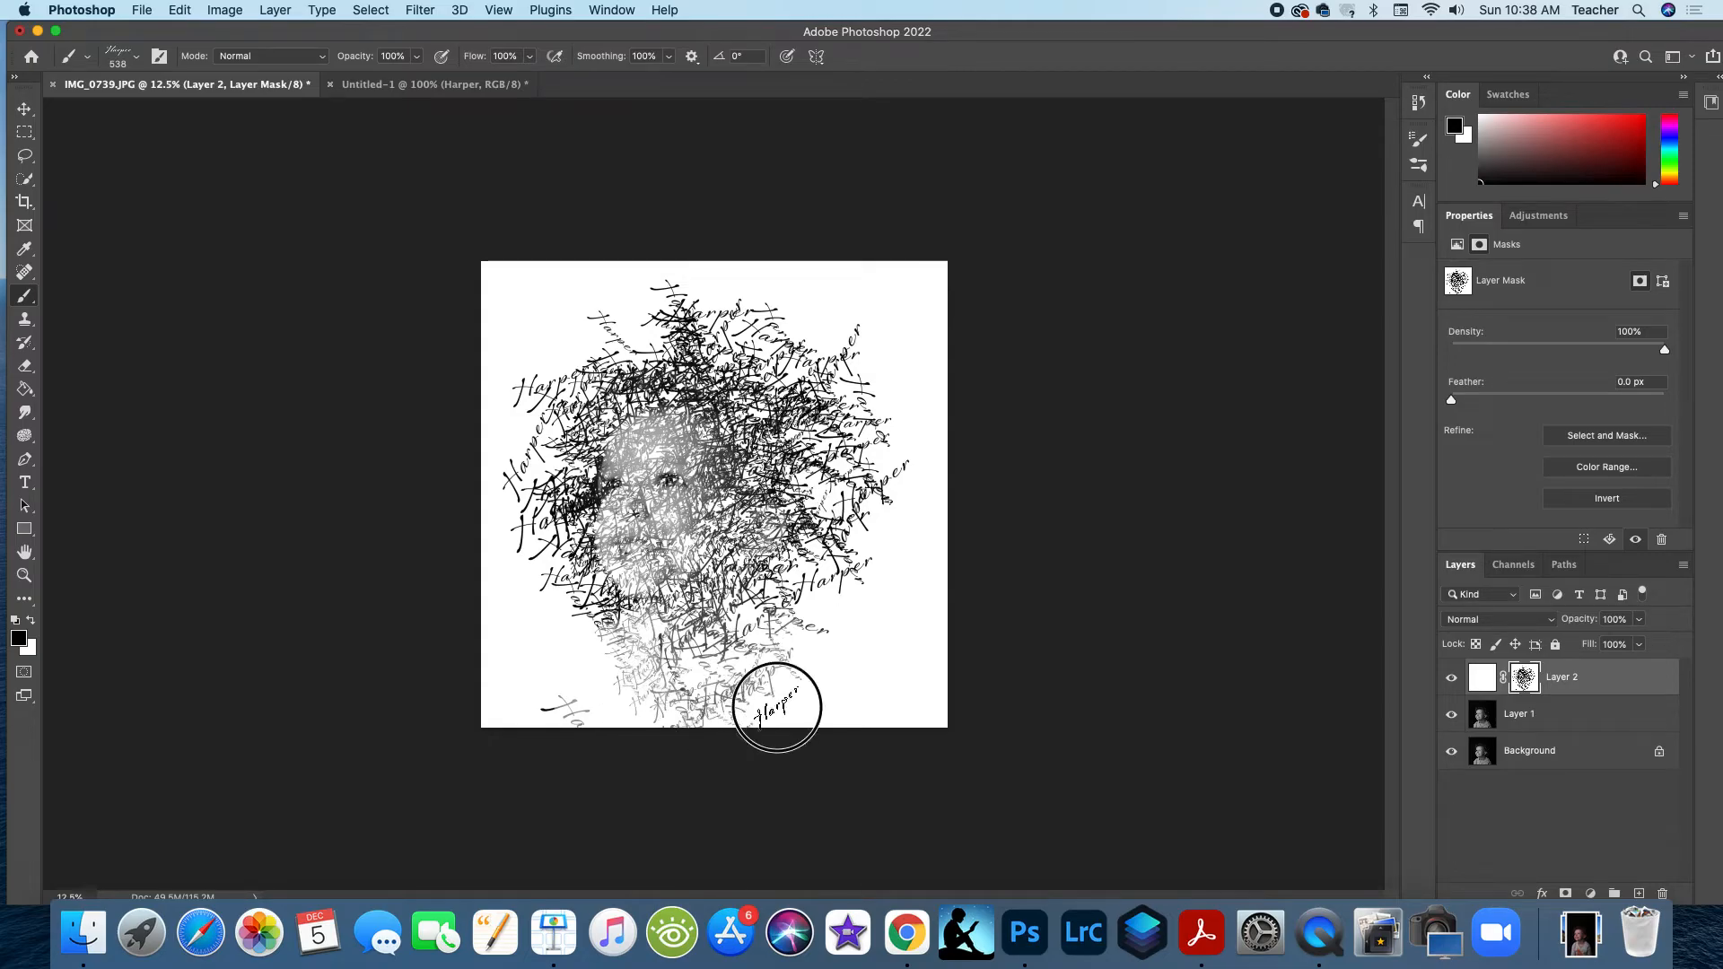
{"action": "left_click", "coordinate": [805, 667]}
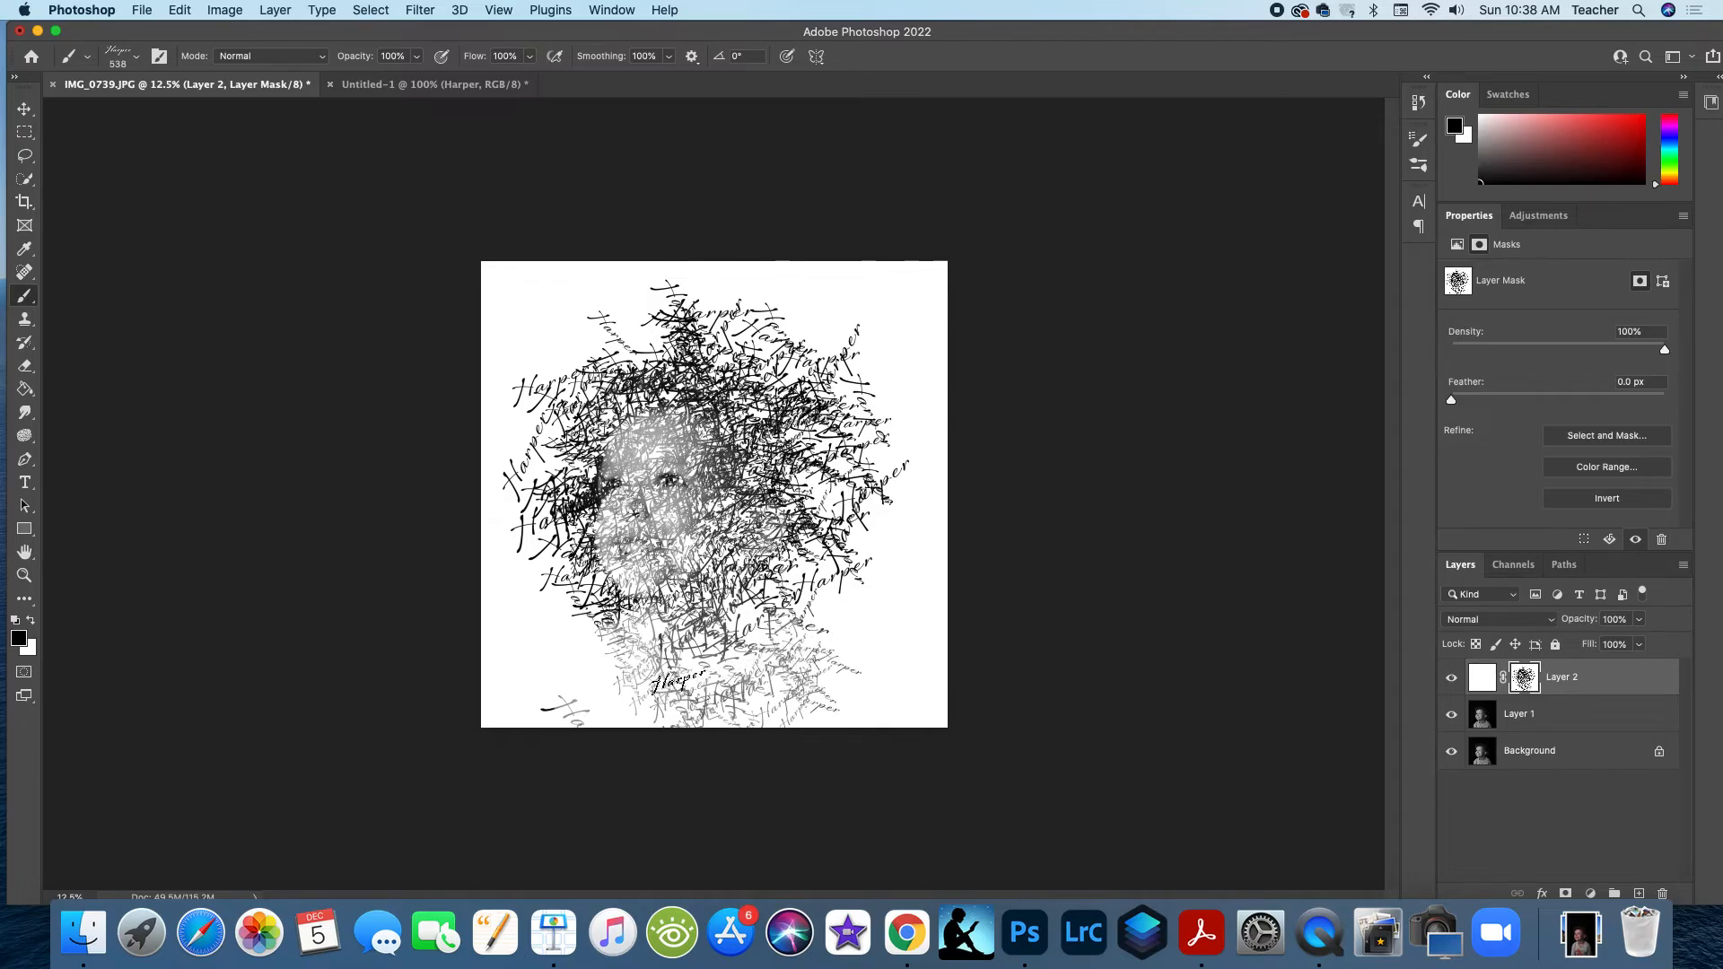
{"action": "left_click", "coordinate": [600, 677]}
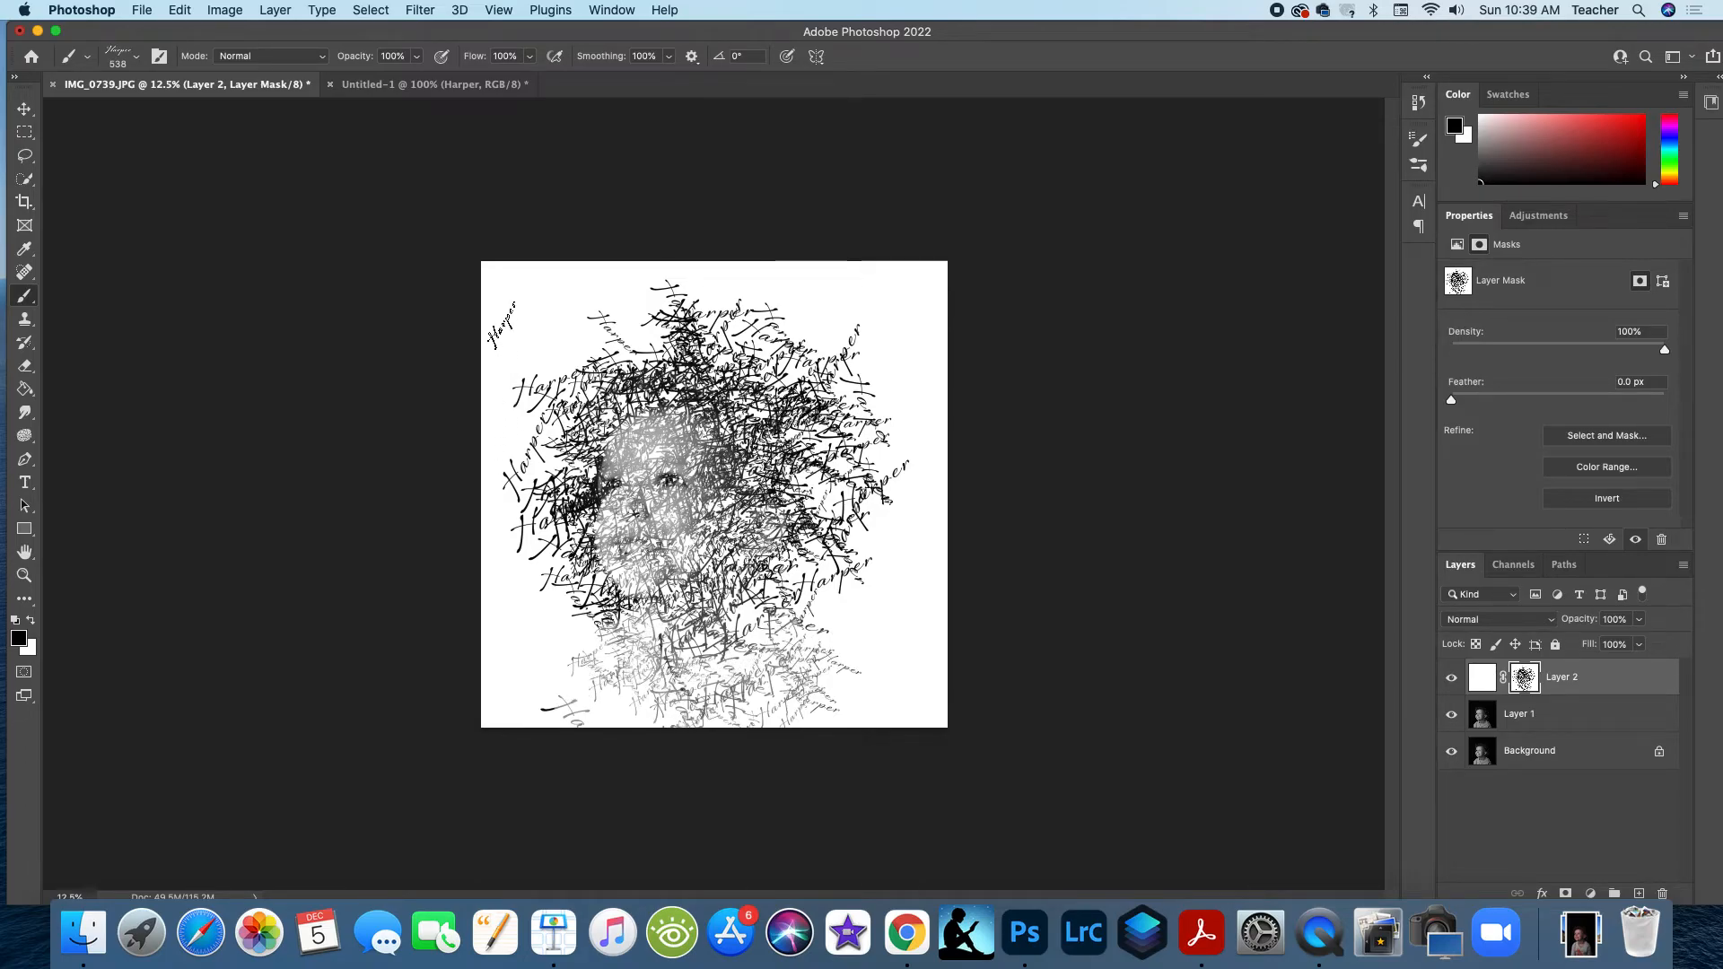
Step: Undo the stray corner stroke and enlarge the name brush to 797 px, thickening the names along the hair and jaw left of the face
{"action": "left_click_drag", "start_coordinate": [521, 270], "coordinate": [539, 354]}
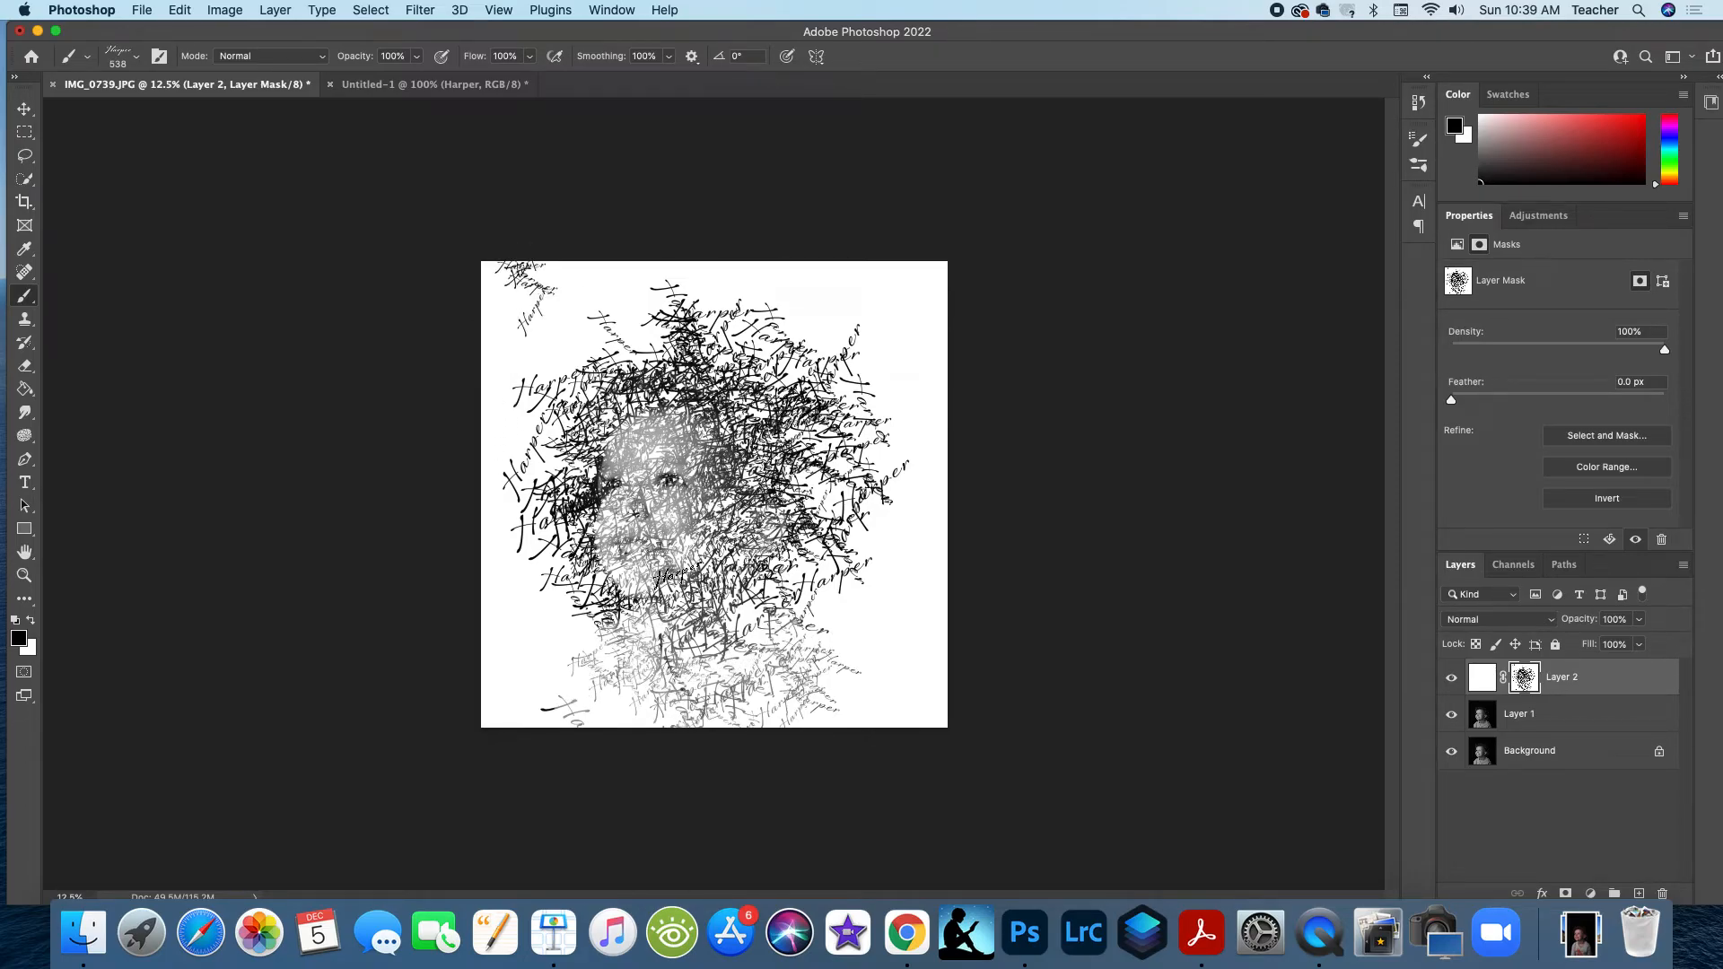
{"action": "key", "text": "super+z"}
{"action": "left_click", "coordinate": [649, 625]}
{"action": "left_click", "coordinate": [596, 586]}
{"action": "left_click_drag", "start_coordinate": [596, 586], "coordinate": [625, 586]}
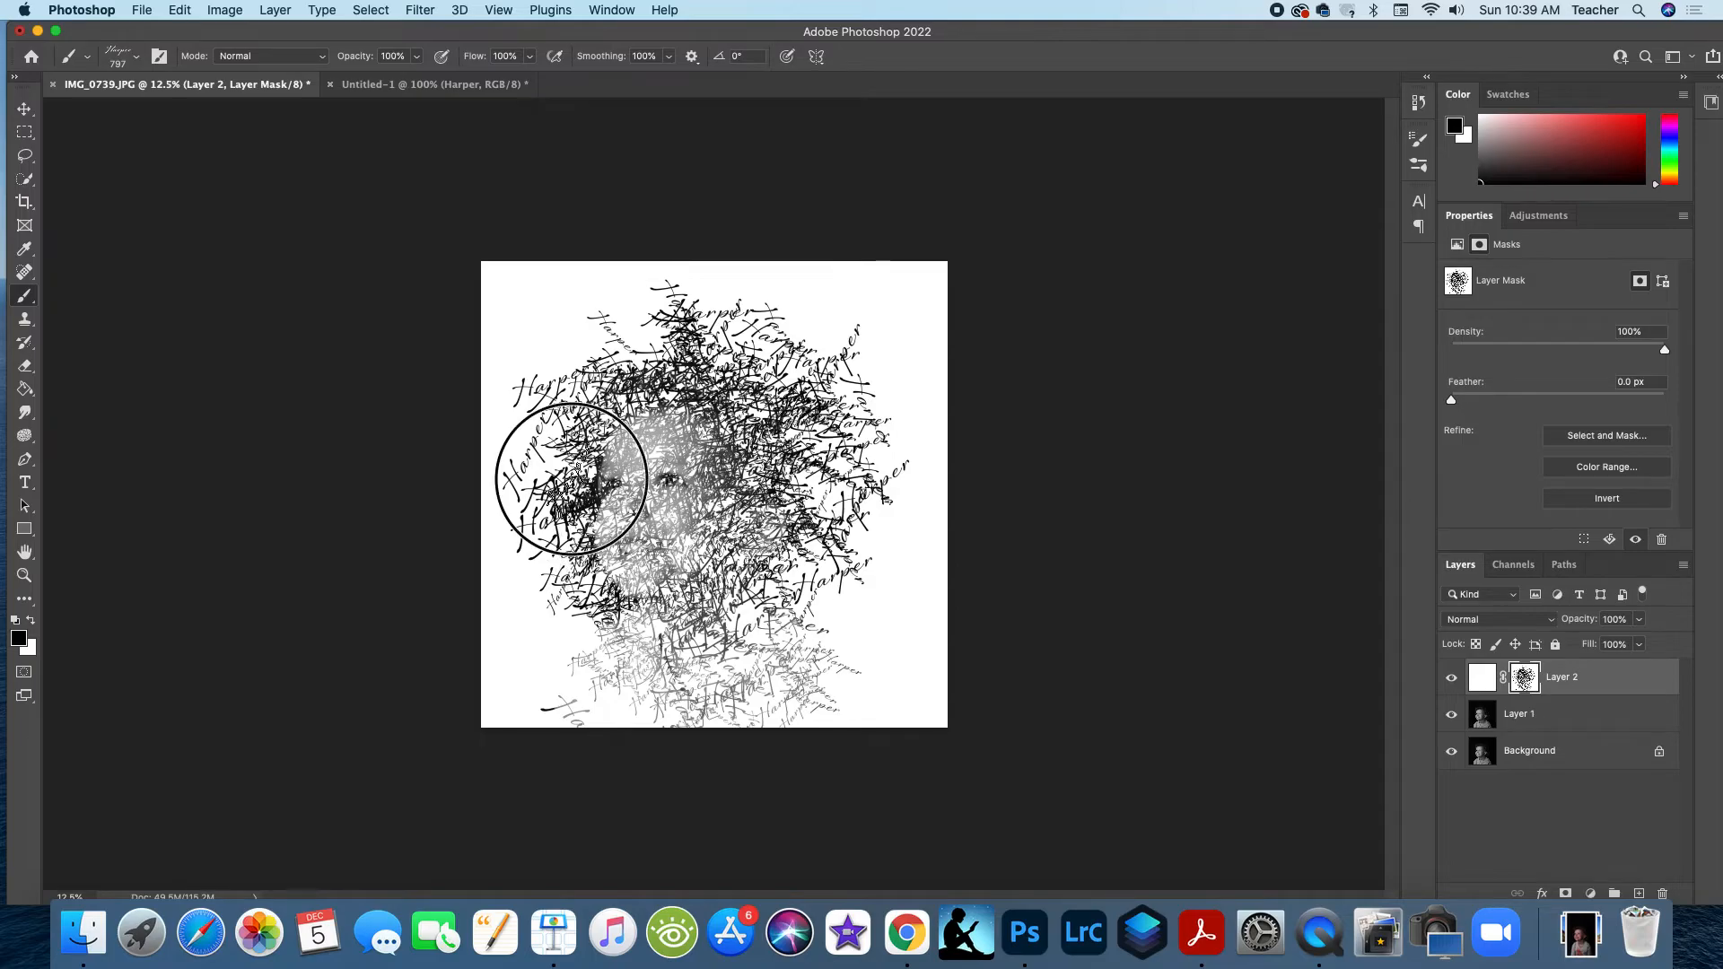
{"action": "left_click", "coordinate": [572, 480]}
{"action": "left_click", "coordinate": [635, 460]}
{"action": "left_click", "coordinate": [628, 561]}
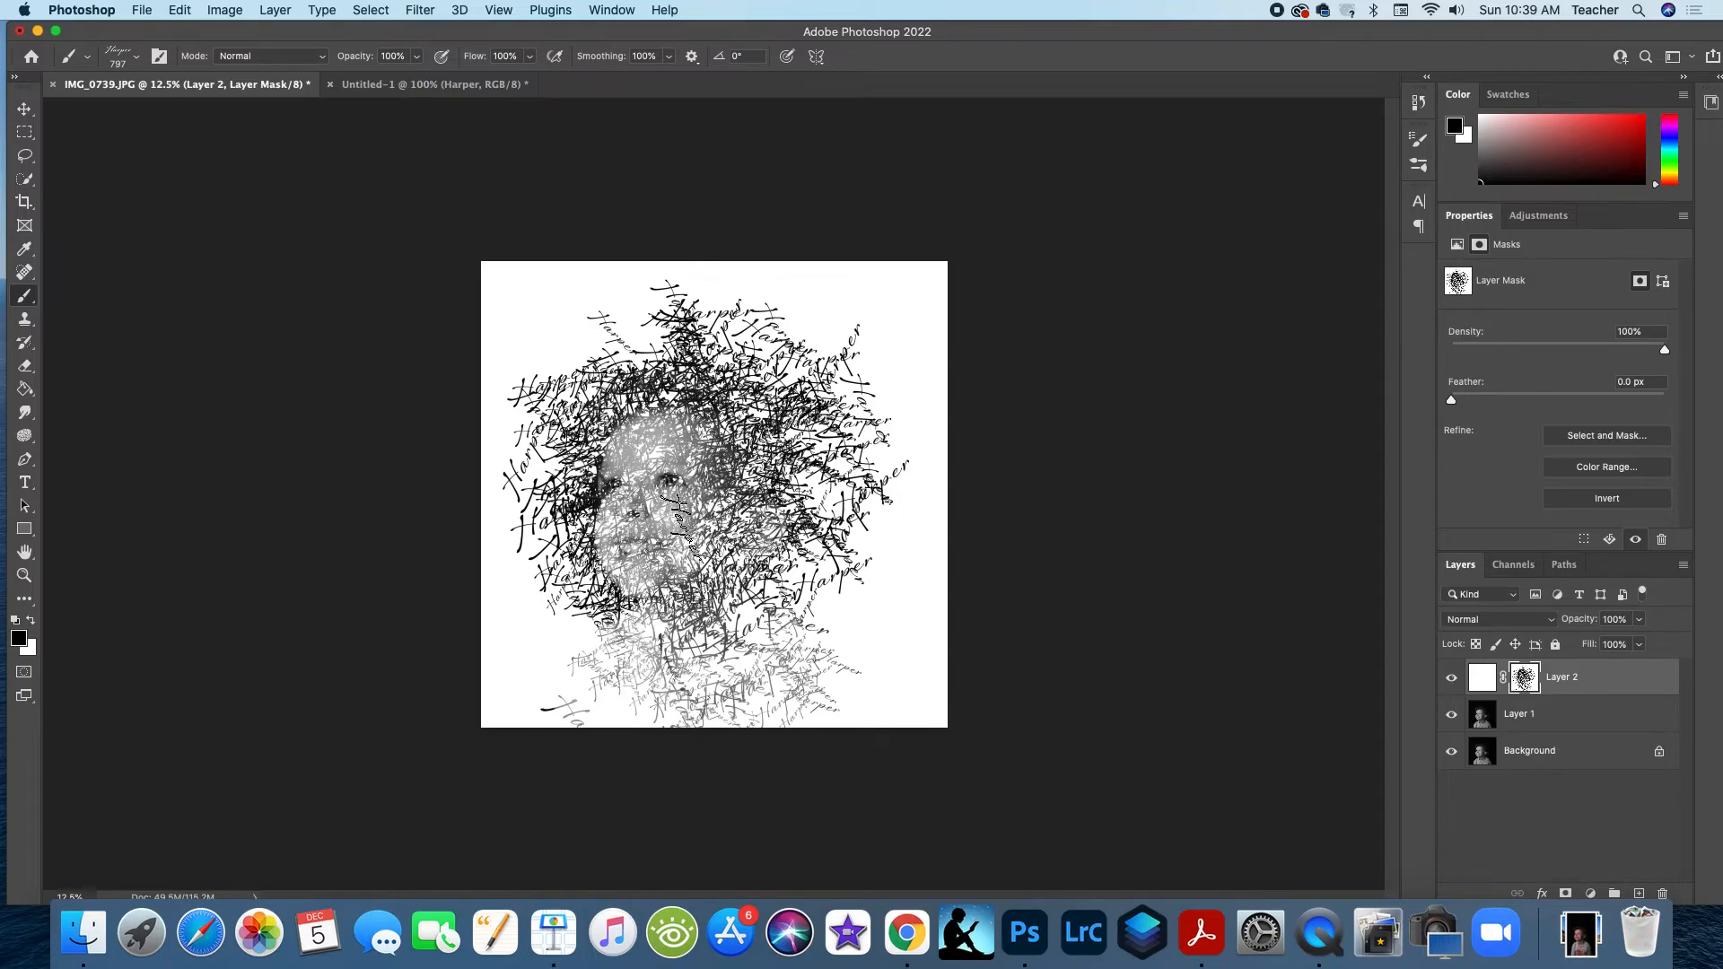
Step: Paint with the 797 px name brush on Layer 2's mask to fill in the eyes, nose, mouth, neck and shoulders
{"action": "left_click", "coordinate": [650, 491]}
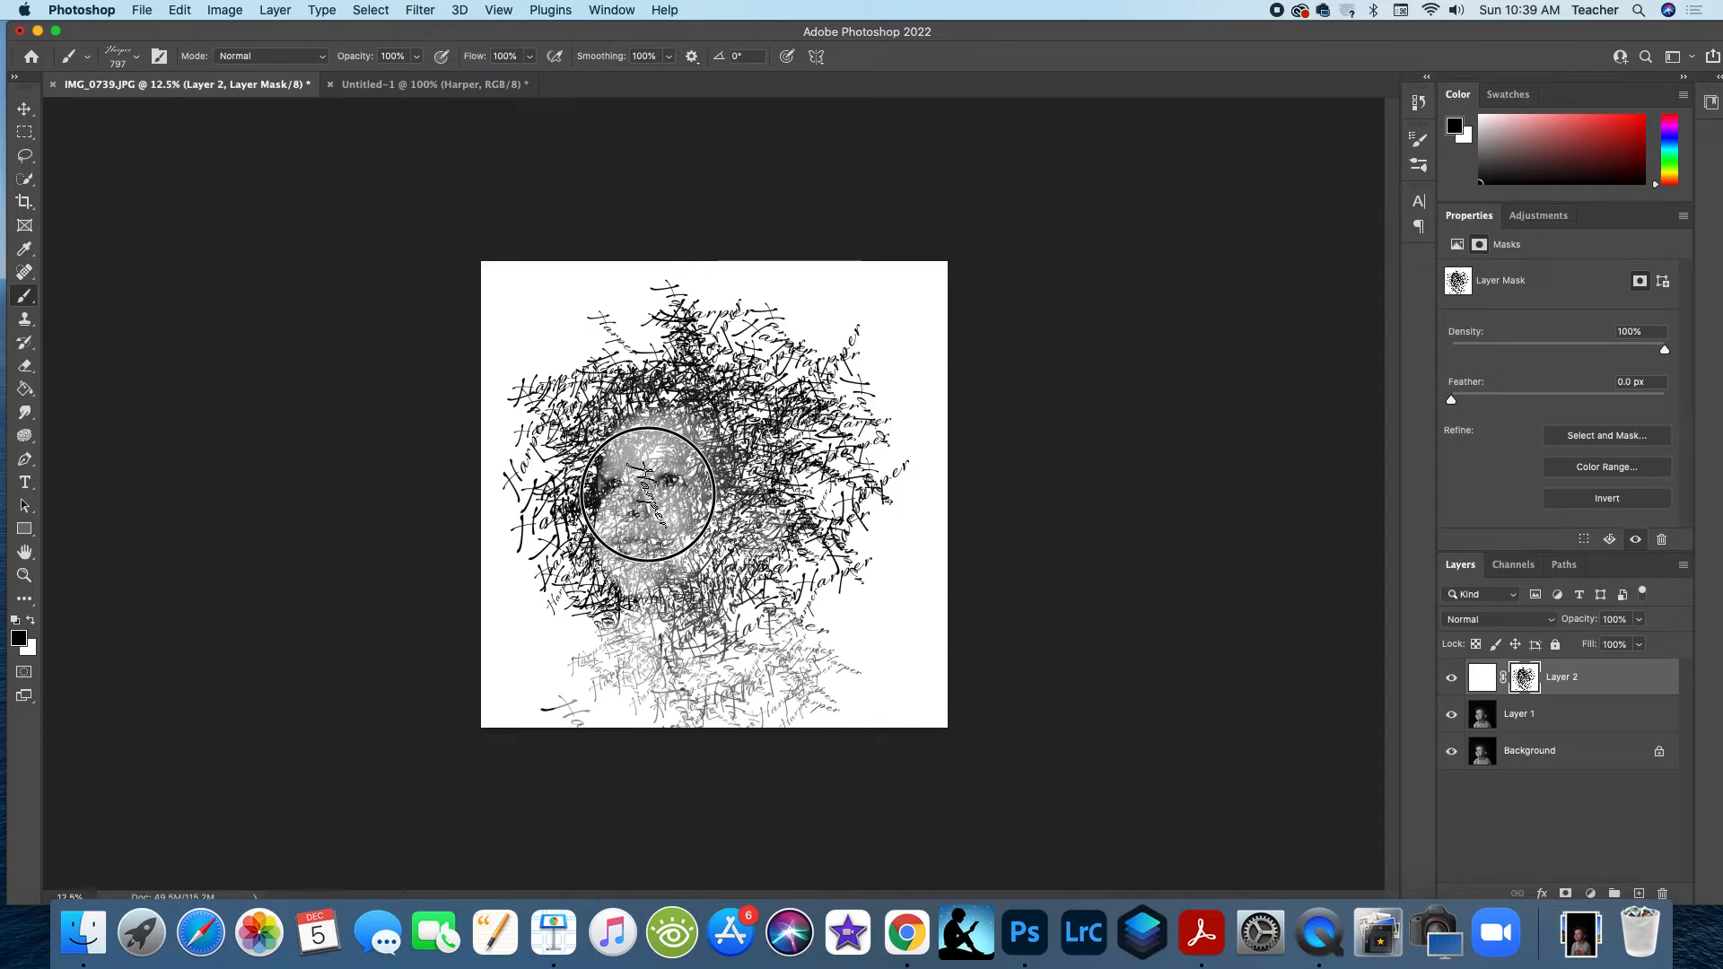
{"action": "left_click", "coordinate": [648, 495]}
{"action": "mouse_move", "coordinate": [650, 499]}
{"action": "left_mouse_down"}
{"action": "mouse_move", "coordinate": [665, 486]}
{"action": "mouse_move", "coordinate": [635, 588]}
{"action": "mouse_move", "coordinate": [685, 508]}
{"action": "mouse_move", "coordinate": [705, 628]}
{"action": "mouse_move", "coordinate": [655, 629]}
{"action": "mouse_move", "coordinate": [721, 645]}
{"action": "mouse_move", "coordinate": [838, 584]}
{"action": "left_mouse_up"}
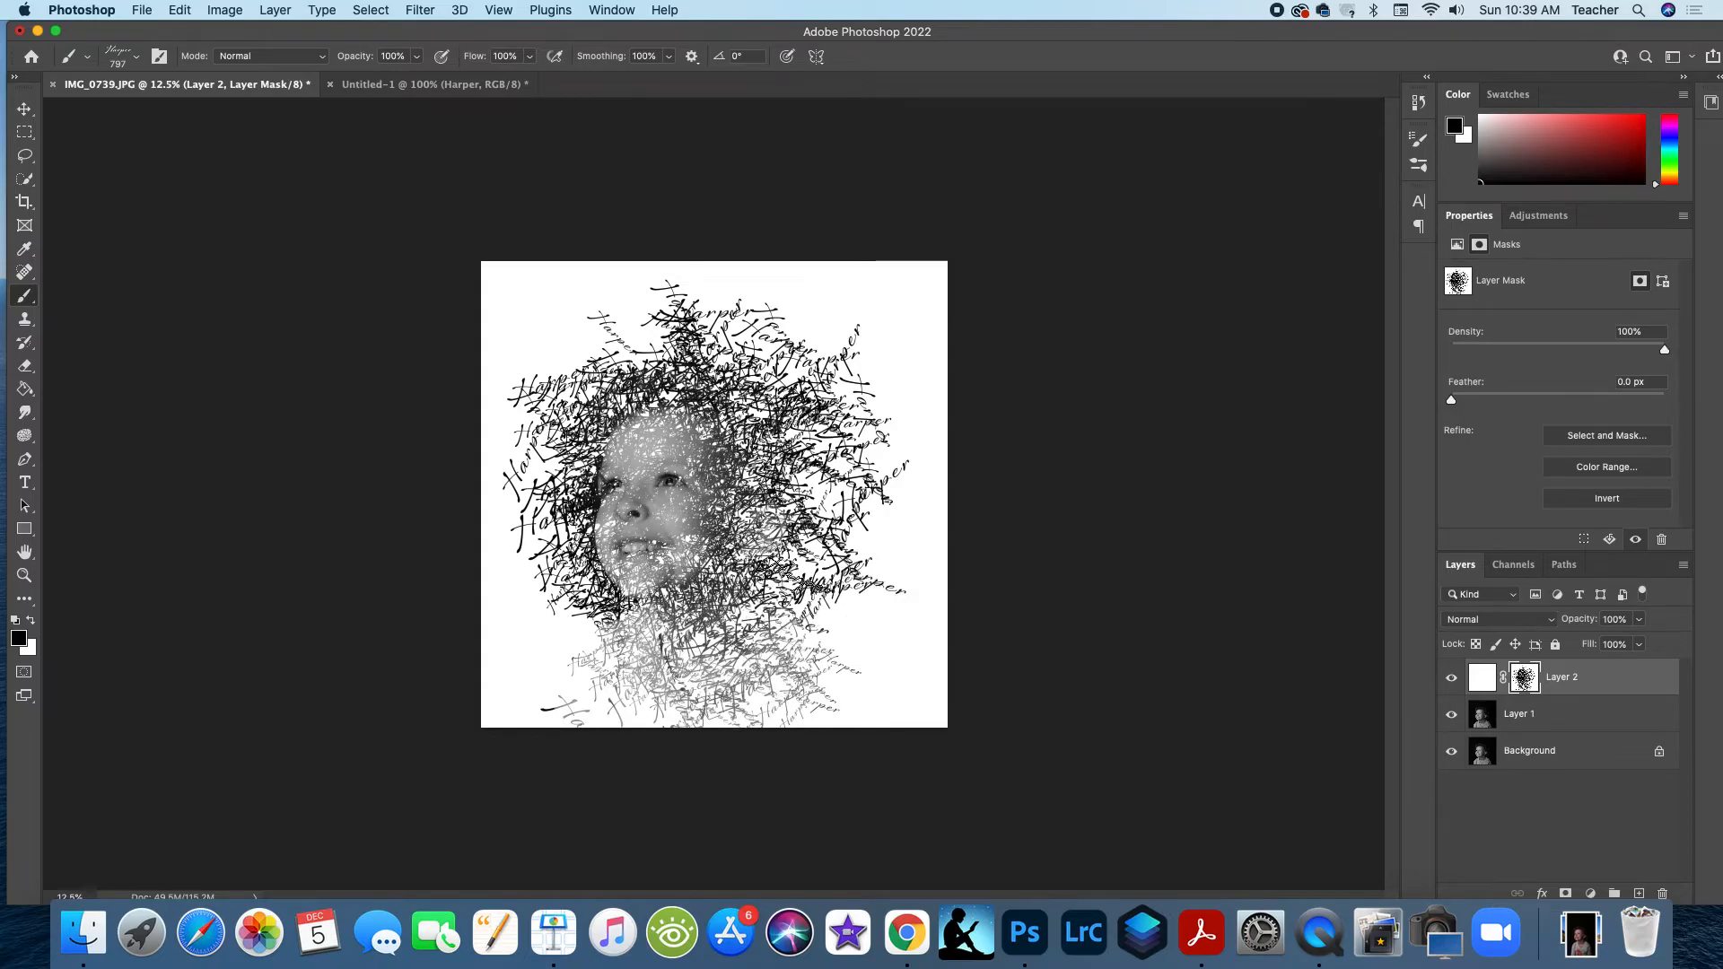
{"action": "mouse_move", "coordinate": [703, 513]}
{"action": "left_mouse_down"}
{"action": "mouse_move", "coordinate": [732, 461]}
{"action": "mouse_move", "coordinate": [729, 403]}
{"action": "mouse_move", "coordinate": [734, 451]}
{"action": "left_mouse_up"}
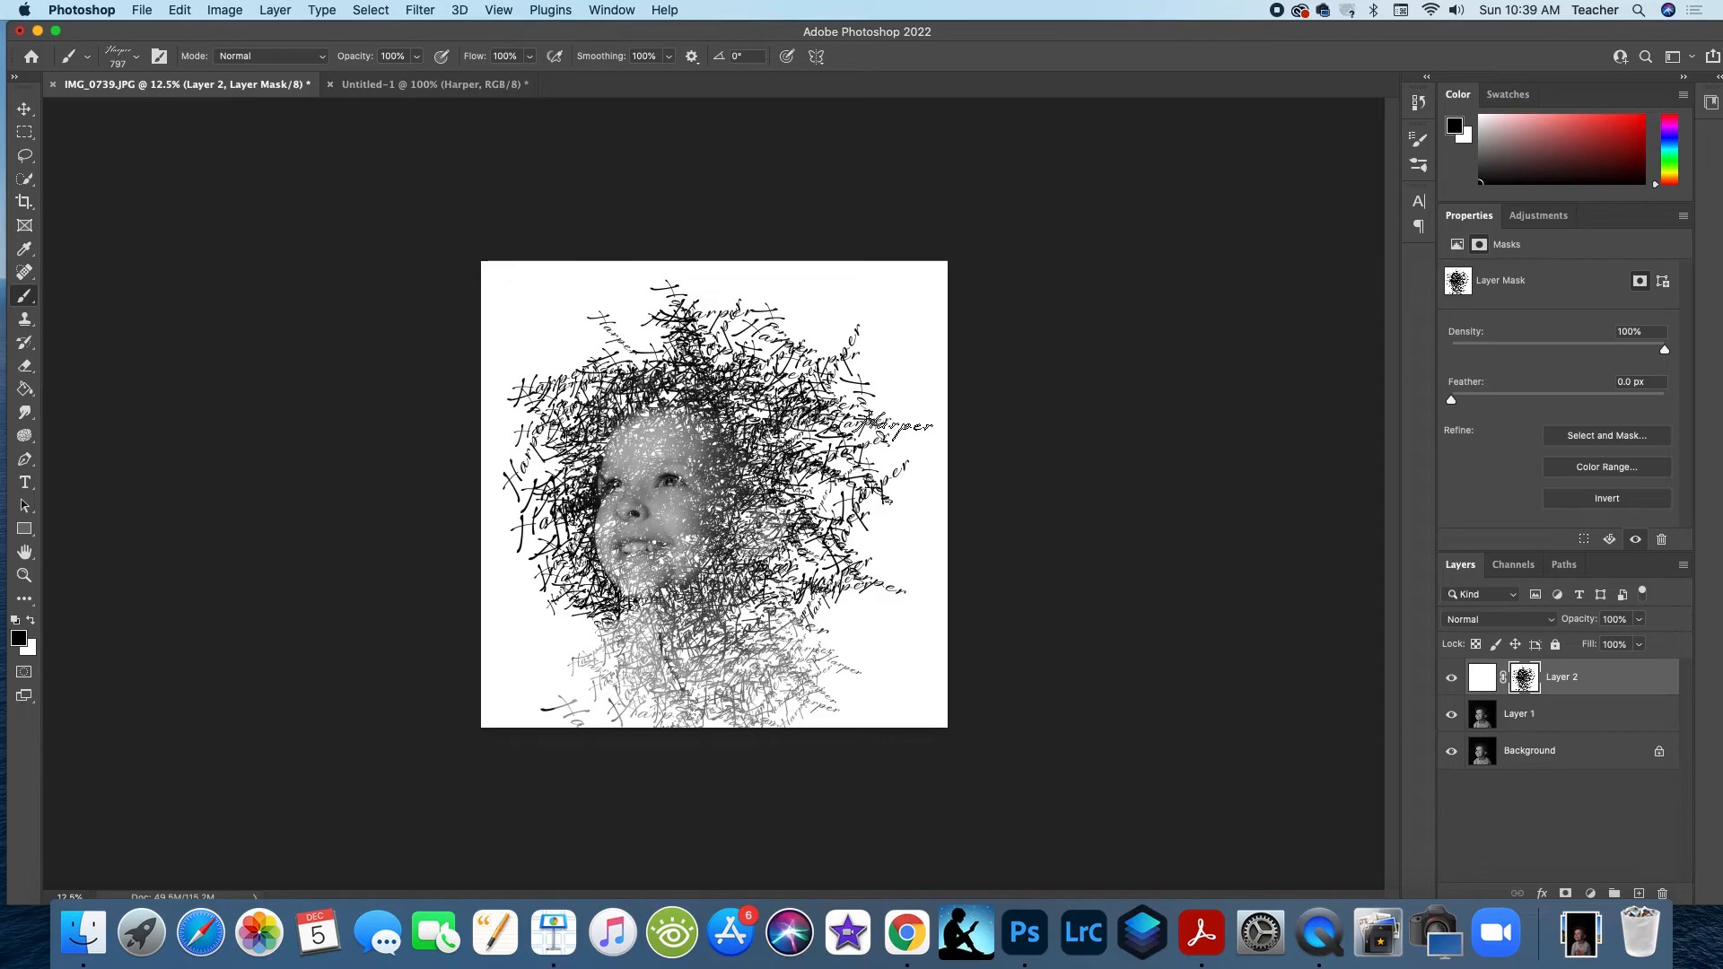
Step: Stamp 797 px names on Layer 2's mask across the white background in the portrait's upper-right corner and down its right edge
{"action": "left_click", "coordinate": [853, 358]}
{"action": "left_click", "coordinate": [879, 383]}
{"action": "left_click", "coordinate": [884, 369]}
{"action": "left_click", "coordinate": [903, 334]}
{"action": "left_click", "coordinate": [850, 321]}
{"action": "left_click", "coordinate": [837, 296]}
{"action": "left_click", "coordinate": [841, 291]}
{"action": "left_click", "coordinate": [880, 285]}
{"action": "left_click", "coordinate": [898, 289]}
{"action": "left_click", "coordinate": [912, 307]}
{"action": "left_click", "coordinate": [915, 361]}
{"action": "left_click", "coordinate": [914, 420]}
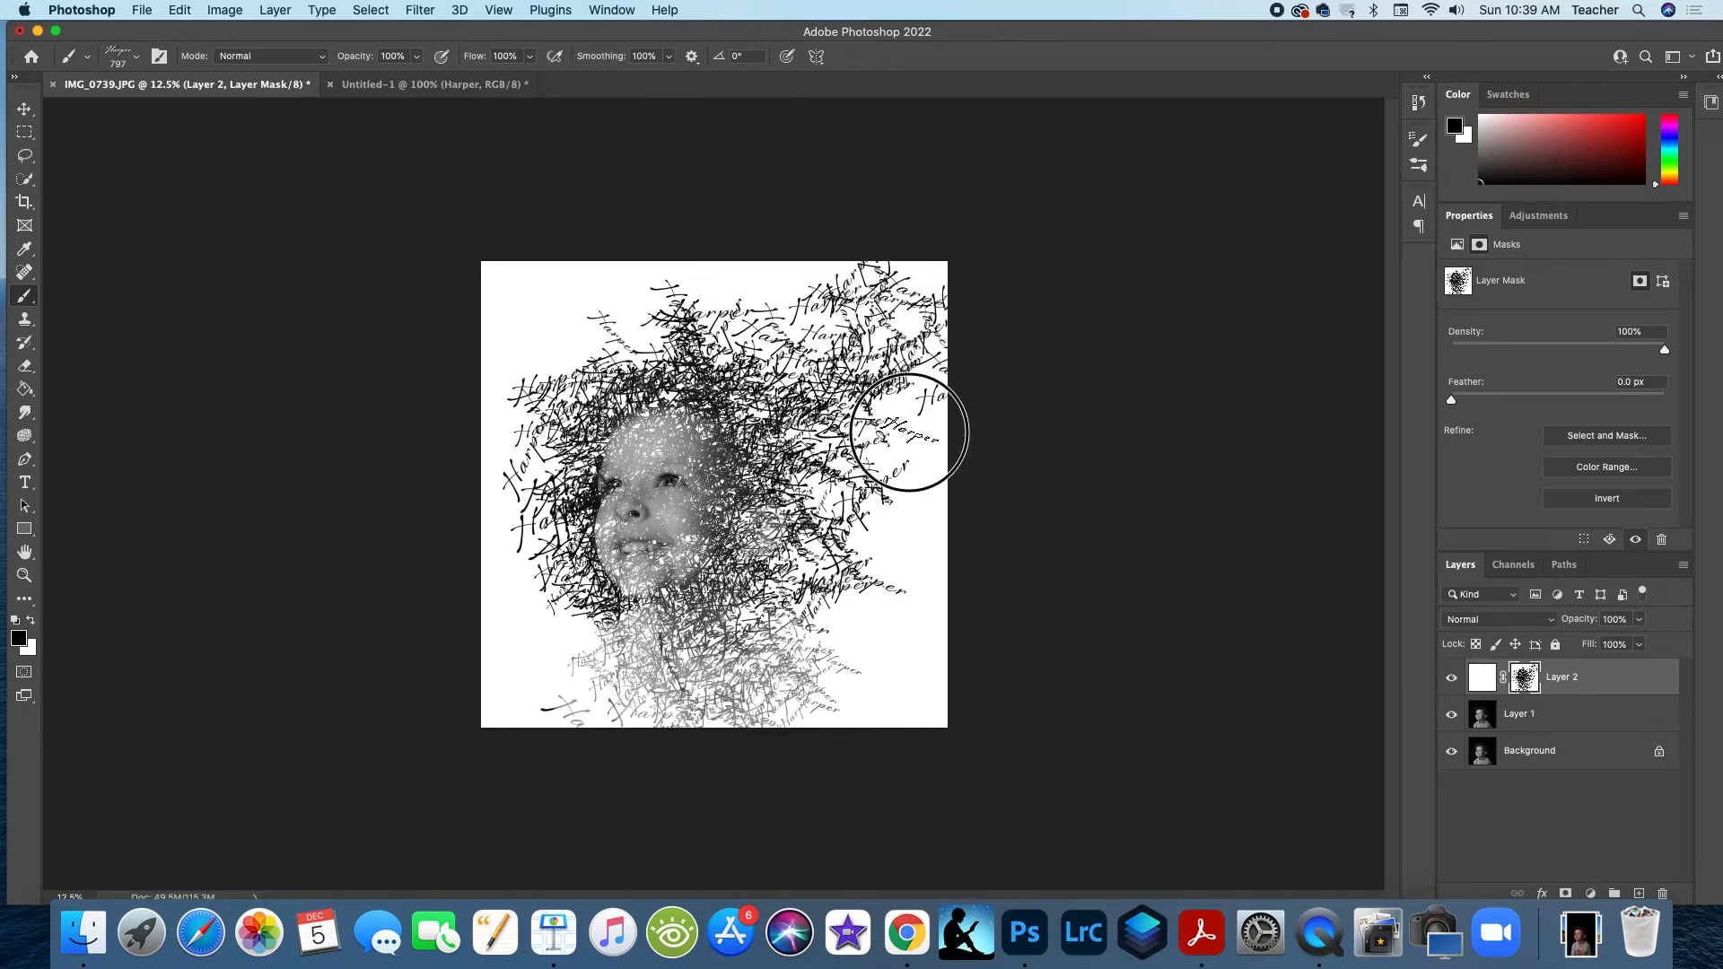
Step: Enlarge the name brush to 1682 px and stamp large names along the portrait's right side and top on Layer 2's mask
{"action": "mouse_move", "coordinate": [891, 557]}
{"action": "left_mouse_down"}
{"action": "mouse_move", "coordinate": [904, 565]}
{"action": "mouse_move", "coordinate": [951, 500]}
{"action": "left_mouse_up"}
{"action": "left_click", "coordinate": [925, 496]}
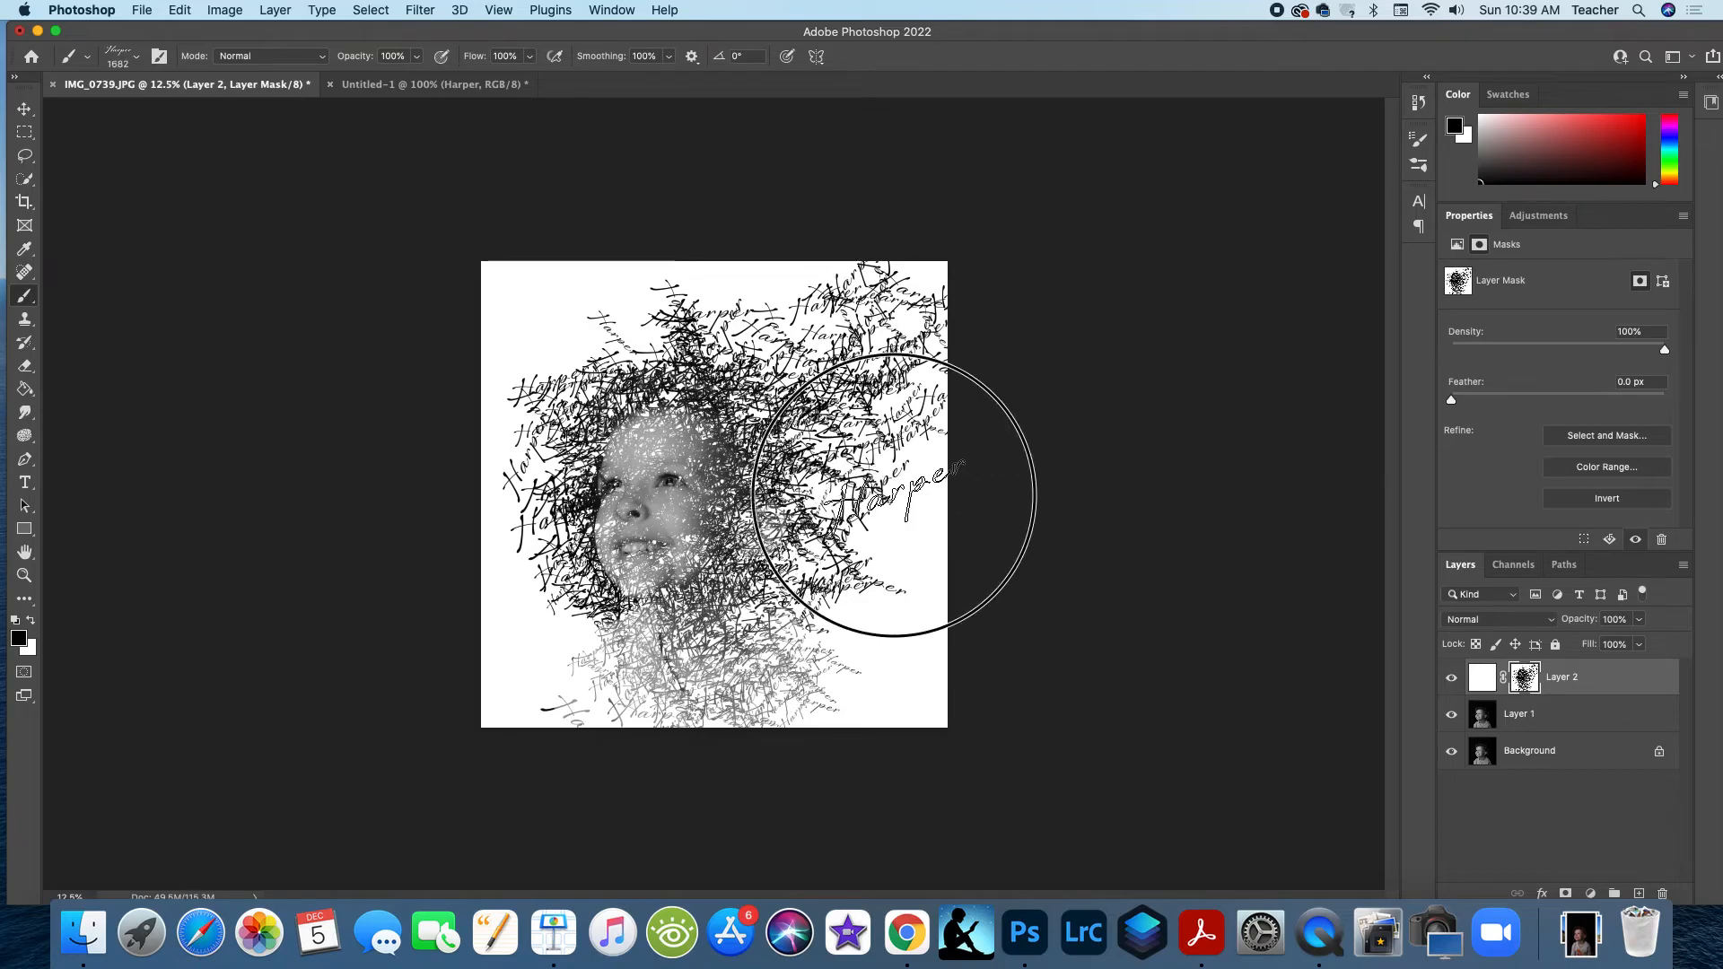
{"action": "left_click", "coordinate": [902, 666]}
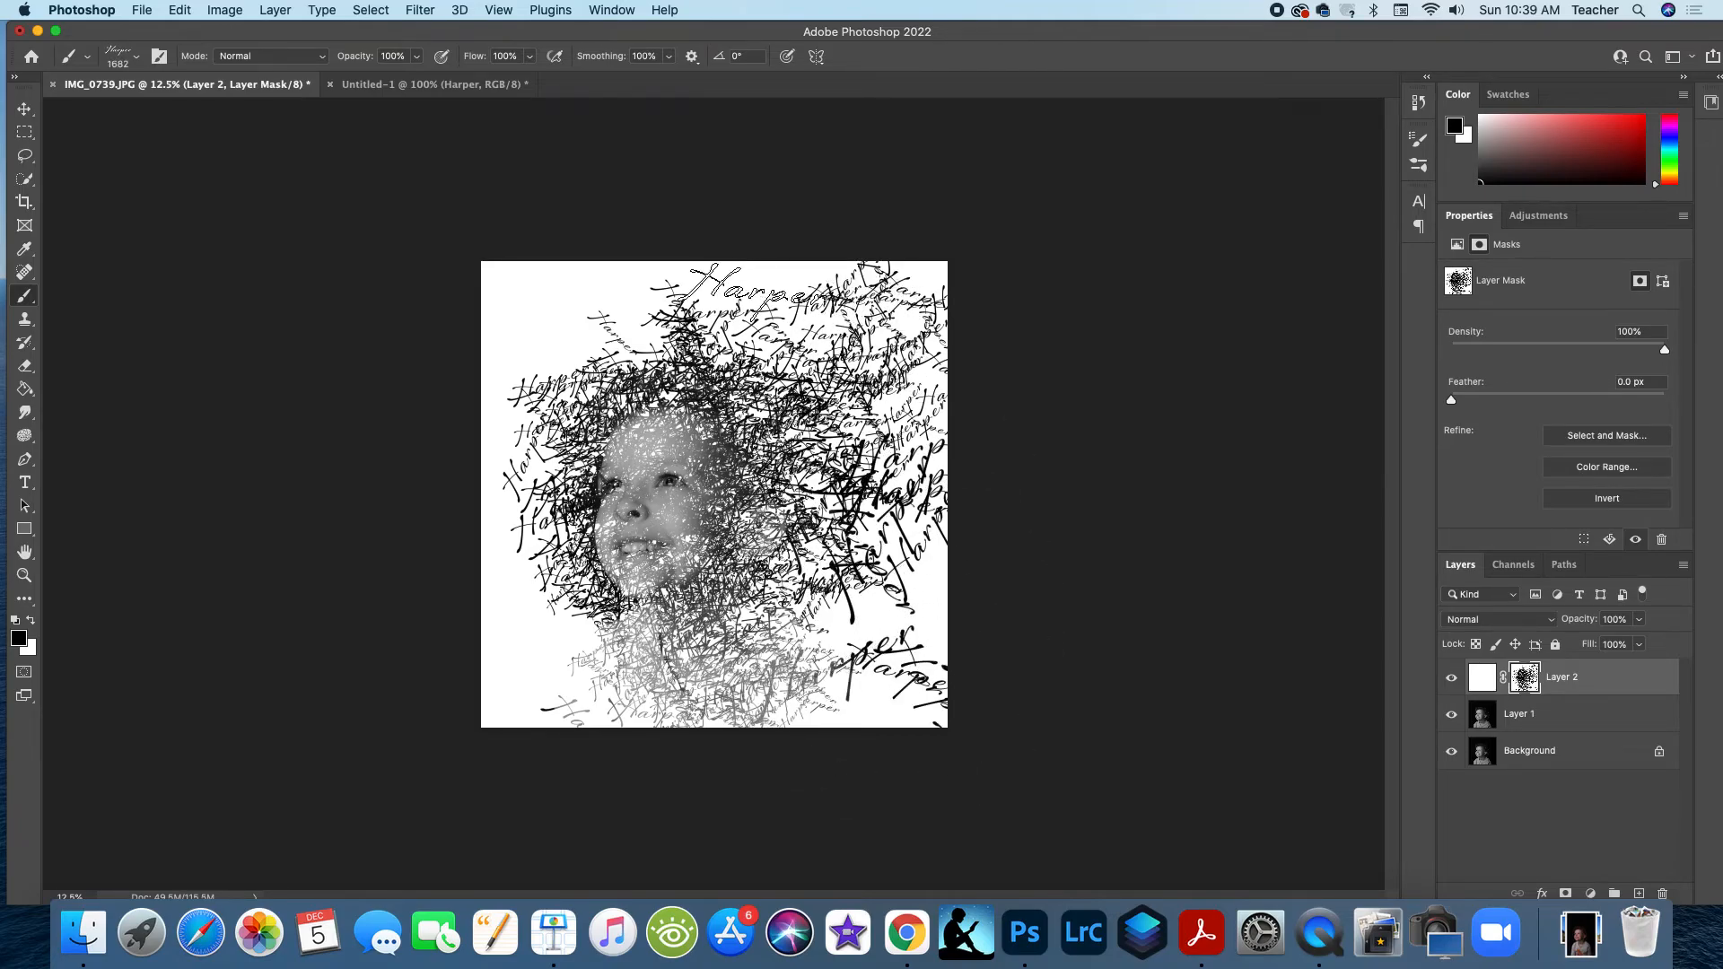
{"action": "left_click", "coordinate": [706, 280]}
{"action": "left_click", "coordinate": [777, 327]}
{"action": "left_click", "coordinate": [816, 331]}
{"action": "left_click", "coordinate": [811, 291]}
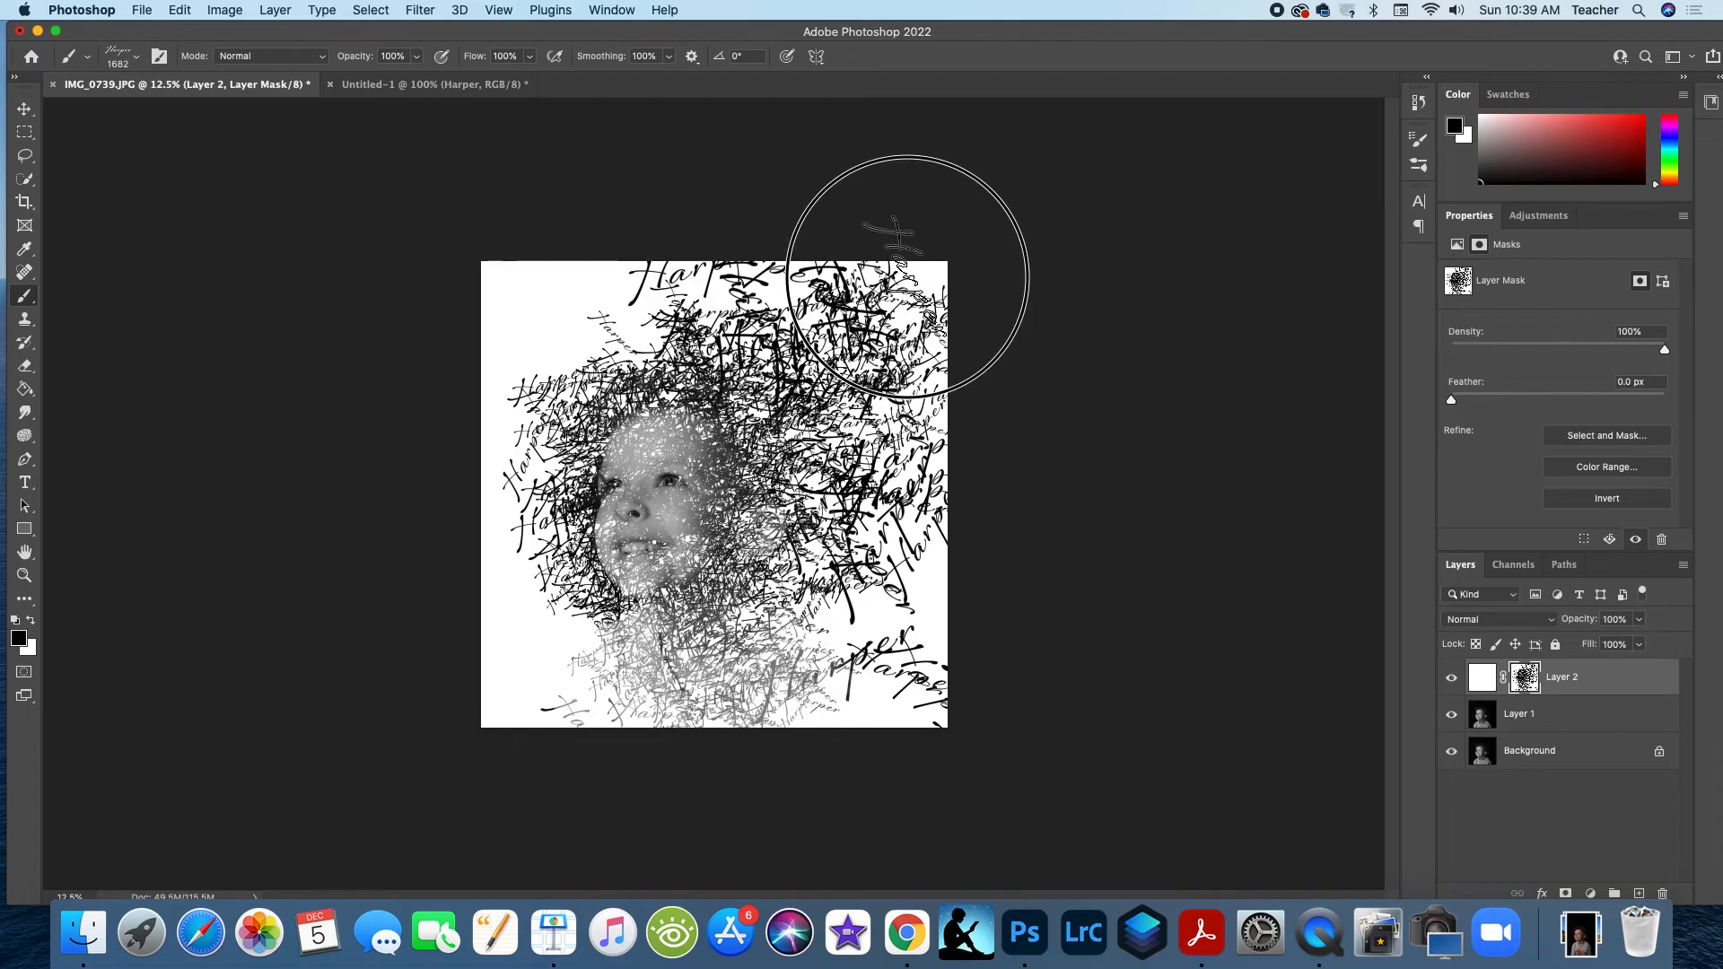
Step: Cover the portrait's right side and lower-right area with dense large names on Layer 2's mask, undoing the last stray strokes
{"action": "left_click", "coordinate": [842, 669]}
{"action": "left_click", "coordinate": [859, 676]}
{"action": "left_click", "coordinate": [875, 708]}
{"action": "left_click", "coordinate": [883, 575]}
{"action": "mouse_move", "coordinate": [885, 380]}
{"action": "left_mouse_down"}
{"action": "mouse_move", "coordinate": [923, 641]}
{"action": "mouse_move", "coordinate": [909, 413]}
{"action": "left_mouse_up"}
{"action": "mouse_move", "coordinate": [876, 576]}
{"action": "left_mouse_down"}
{"action": "mouse_move", "coordinate": [841, 590]}
{"action": "mouse_move", "coordinate": [858, 805]}
{"action": "left_mouse_up"}
{"action": "left_click_drag", "start_coordinate": [693, 711], "coordinate": [821, 677]}
{"action": "mouse_move", "coordinate": [669, 631]}
{"action": "left_mouse_down"}
{"action": "mouse_move", "coordinate": [616, 629]}
{"action": "mouse_move", "coordinate": [685, 632]}
{"action": "left_mouse_up"}
{"action": "key", "text": "super+z"}
{"action": "key", "text": "super+z"}
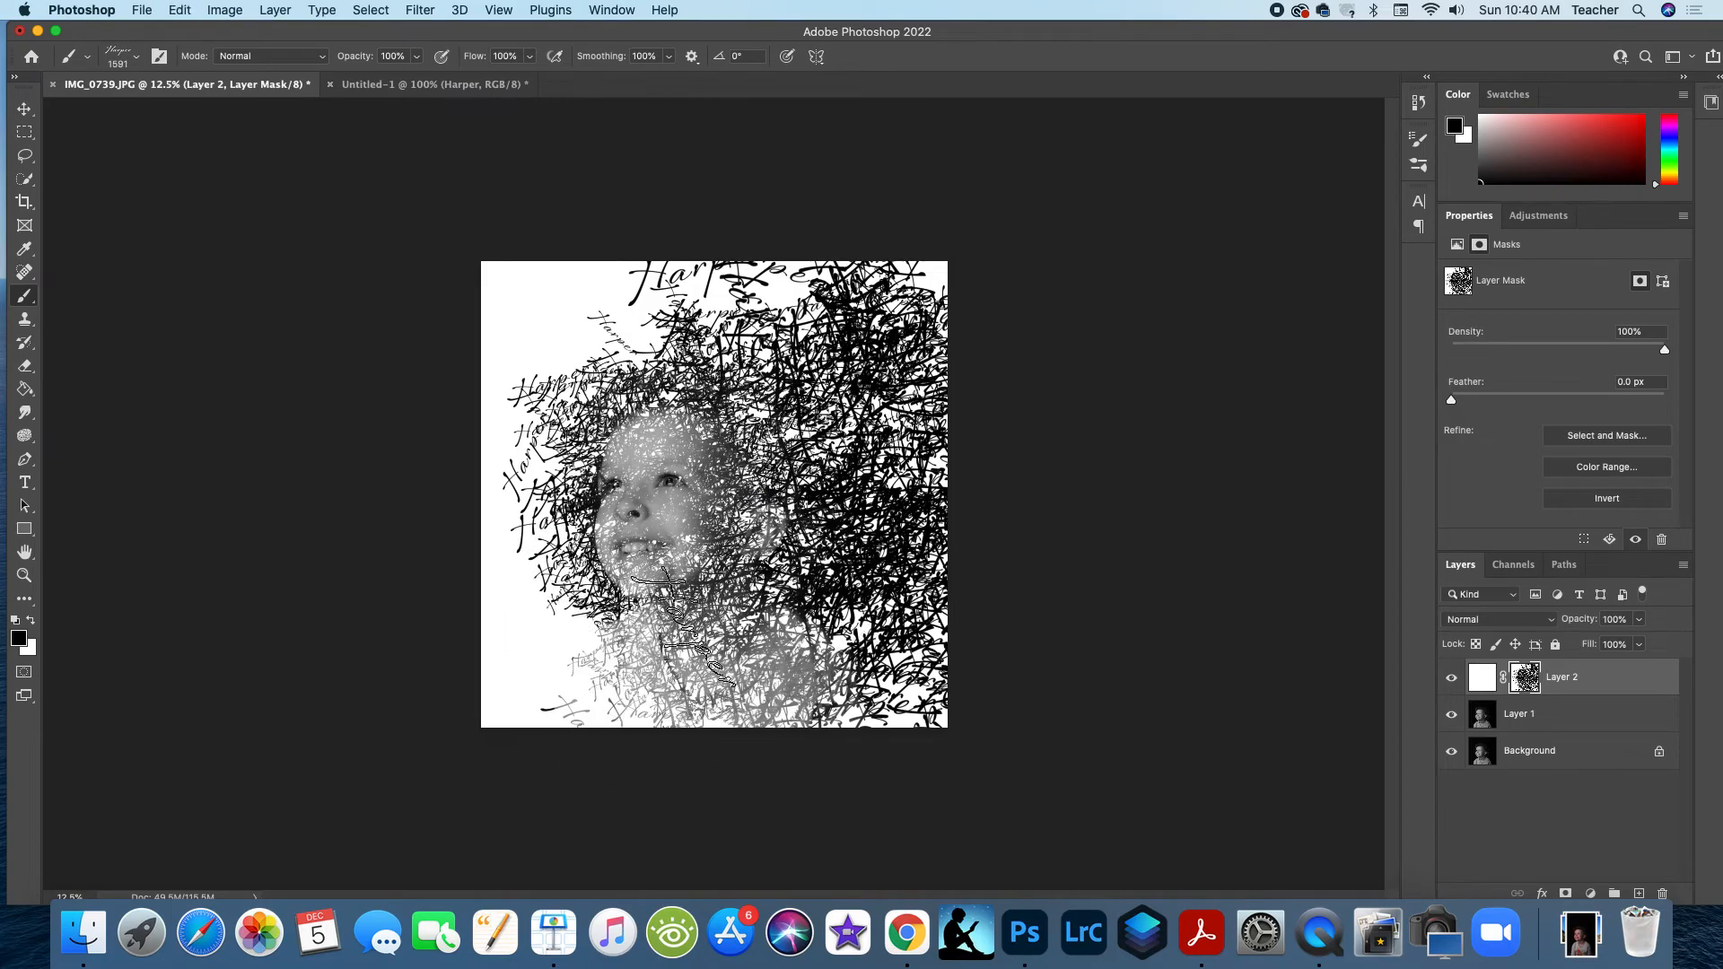
Step: Reduce the name brush to 1337 px and stamp names over the hair and the background above and left of the head on Layer 2's mask
{"action": "left_click_drag", "start_coordinate": [646, 580], "coordinate": [624, 580]}
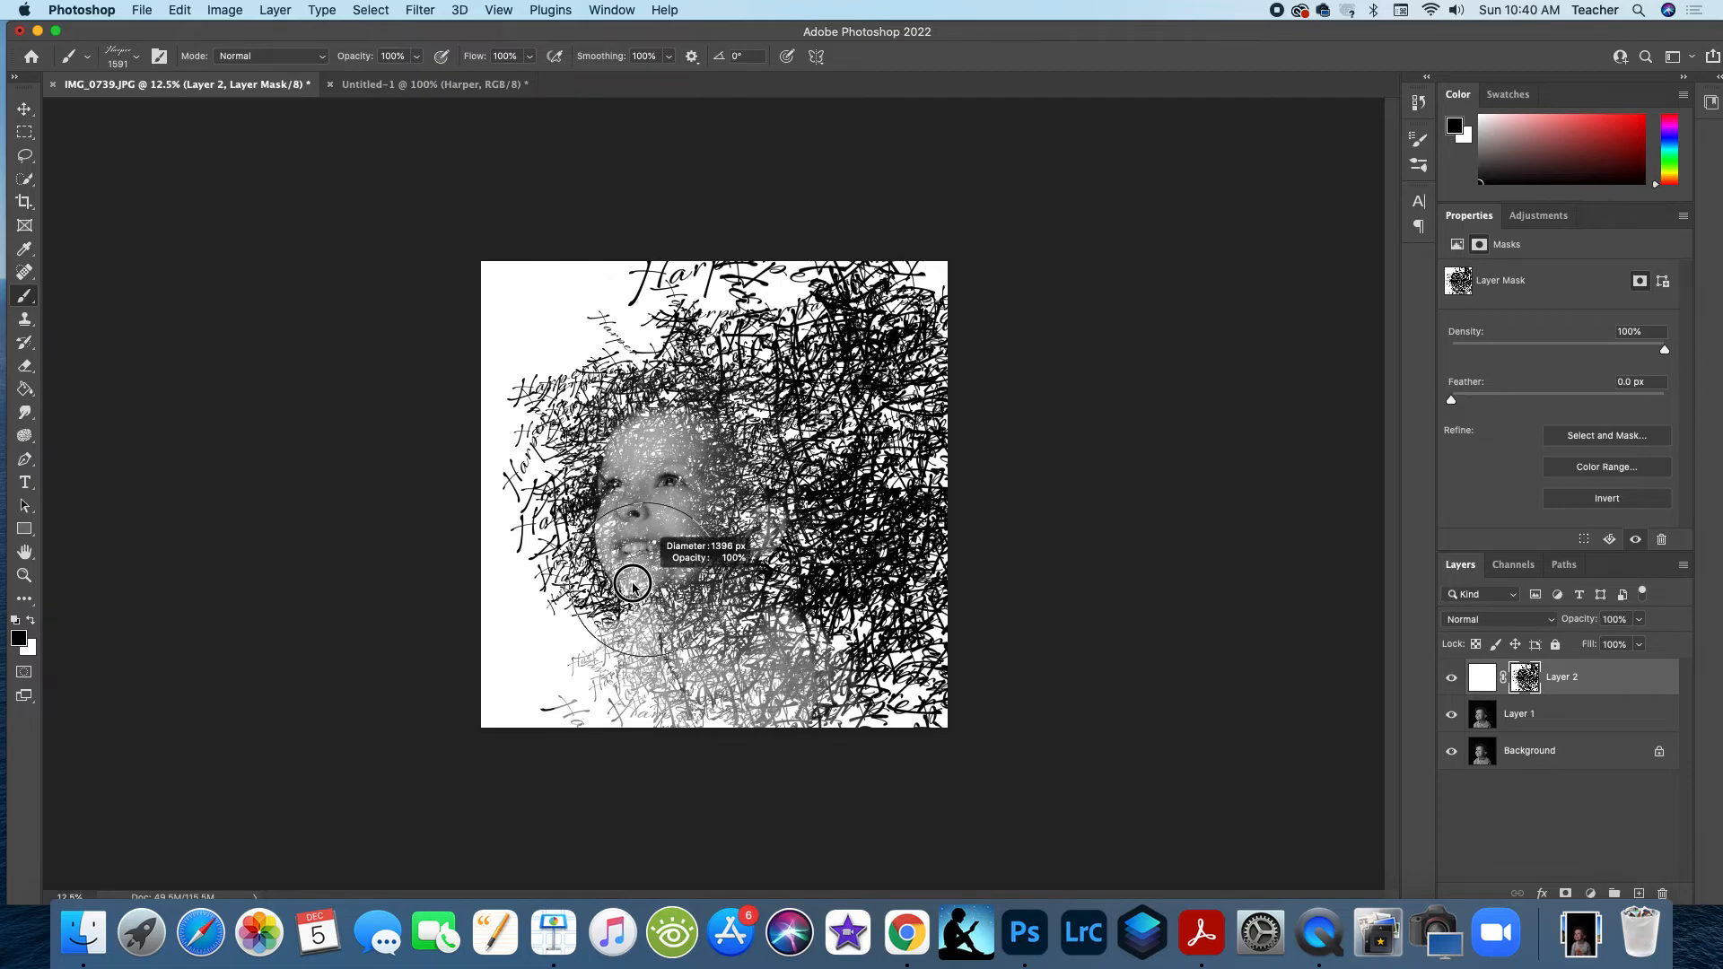
{"action": "left_click", "coordinate": [625, 563]}
{"action": "key", "text": "super+z"}
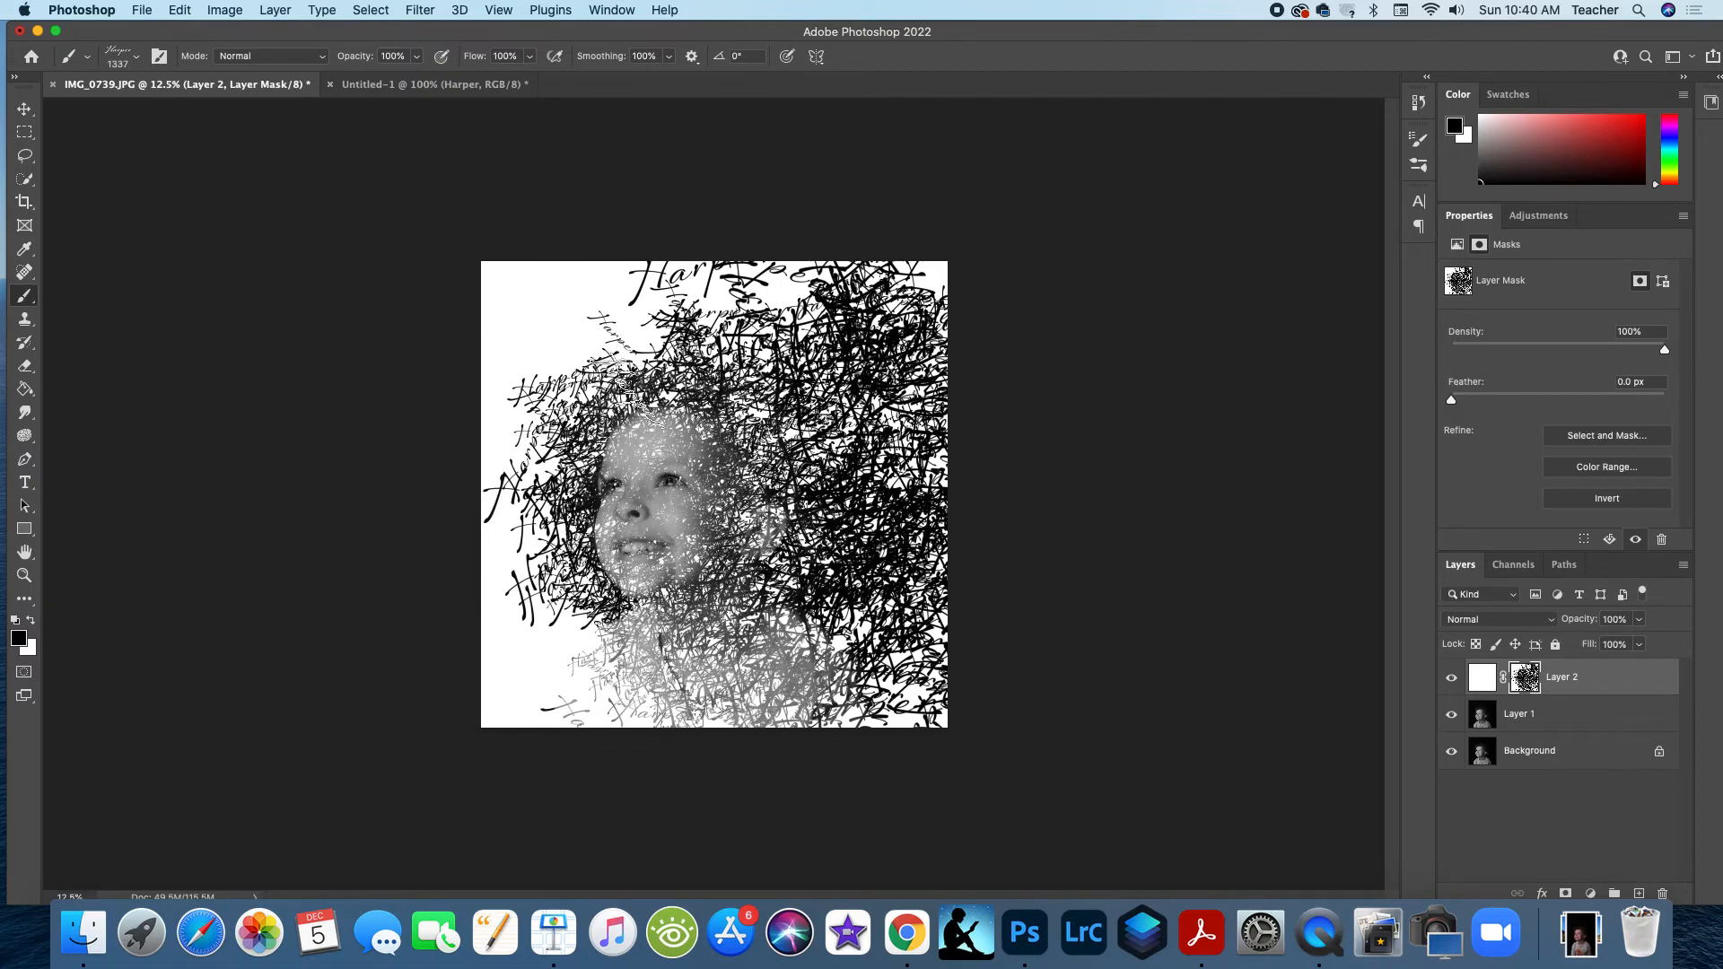
{"action": "left_click", "coordinate": [628, 389]}
{"action": "left_click", "coordinate": [609, 393]}
{"action": "left_click", "coordinate": [633, 381]}
{"action": "left_click", "coordinate": [662, 384]}
{"action": "left_click", "coordinate": [671, 385]}
{"action": "left_click", "coordinate": [734, 414]}
{"action": "left_click", "coordinate": [763, 454]}
{"action": "left_click", "coordinate": [767, 458]}
{"action": "left_click", "coordinate": [767, 439]}
{"action": "left_click", "coordinate": [578, 370]}
{"action": "left_click", "coordinate": [576, 402]}
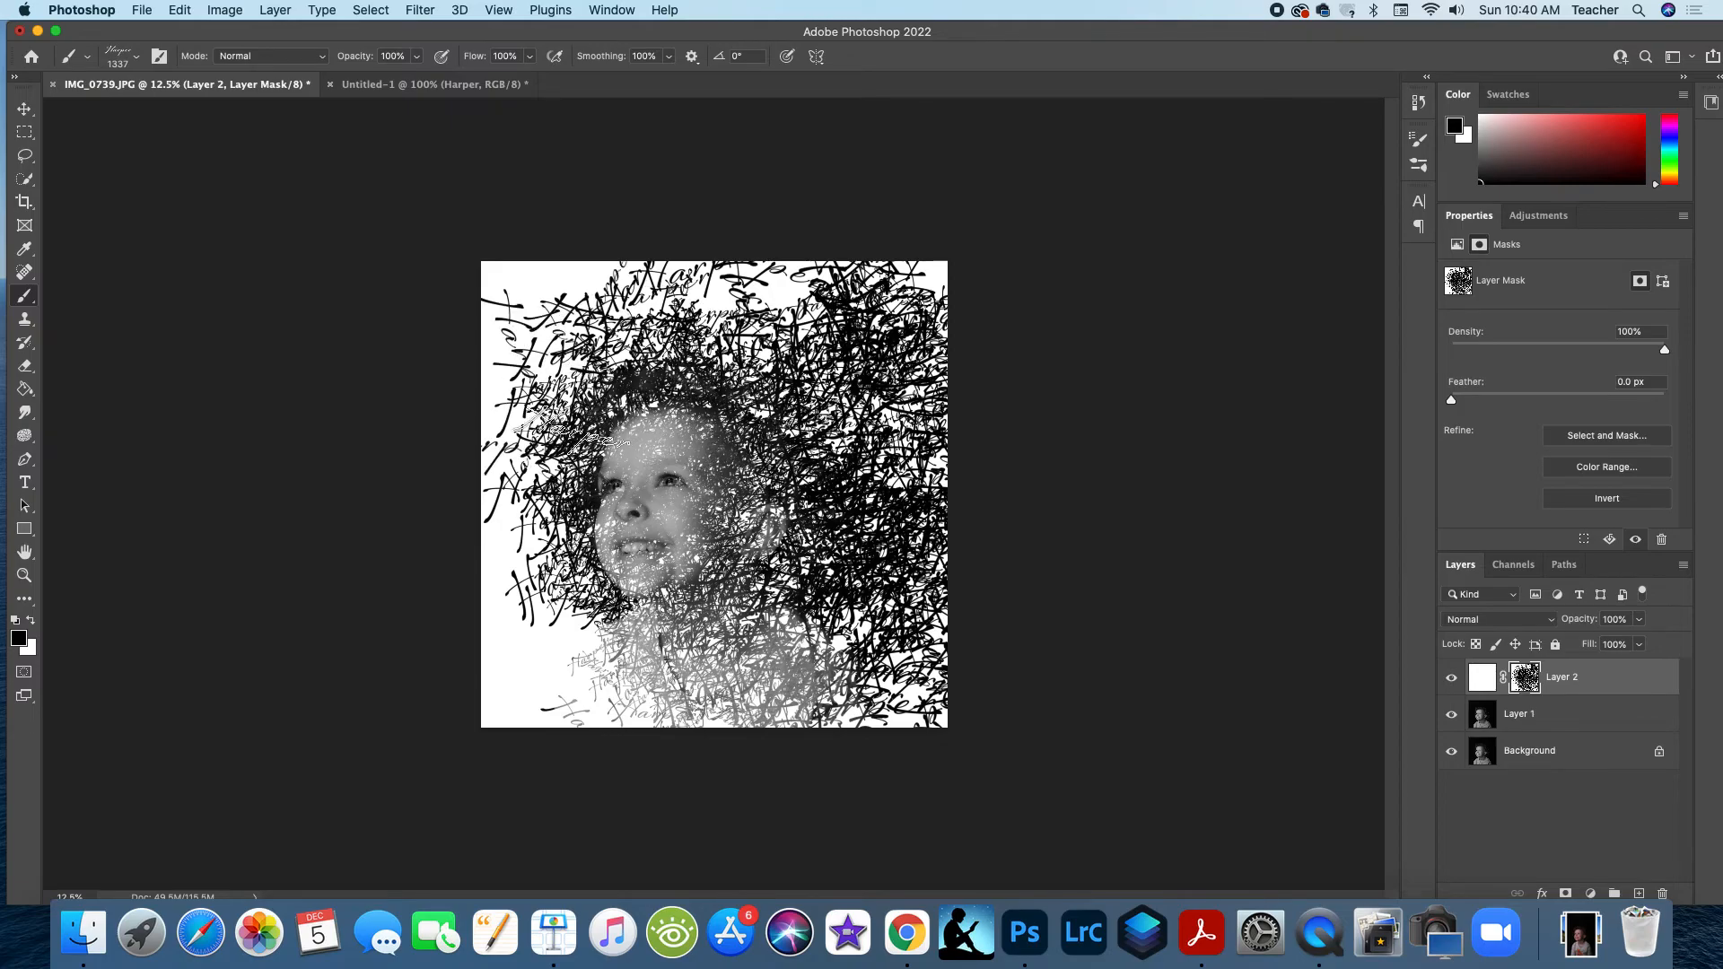
Step: Add denser 1337 px names around the hair and the portrait's upper-left background on Layer 2's mask
{"action": "left_click", "coordinate": [567, 429]}
{"action": "left_click", "coordinate": [542, 408]}
{"action": "left_click", "coordinate": [577, 364]}
{"action": "left_click", "coordinate": [549, 302]}
{"action": "left_click", "coordinate": [633, 294]}
{"action": "left_click", "coordinate": [747, 391]}
{"action": "left_click", "coordinate": [668, 427]}
{"action": "left_click", "coordinate": [604, 444]}
{"action": "left_click", "coordinate": [569, 419]}
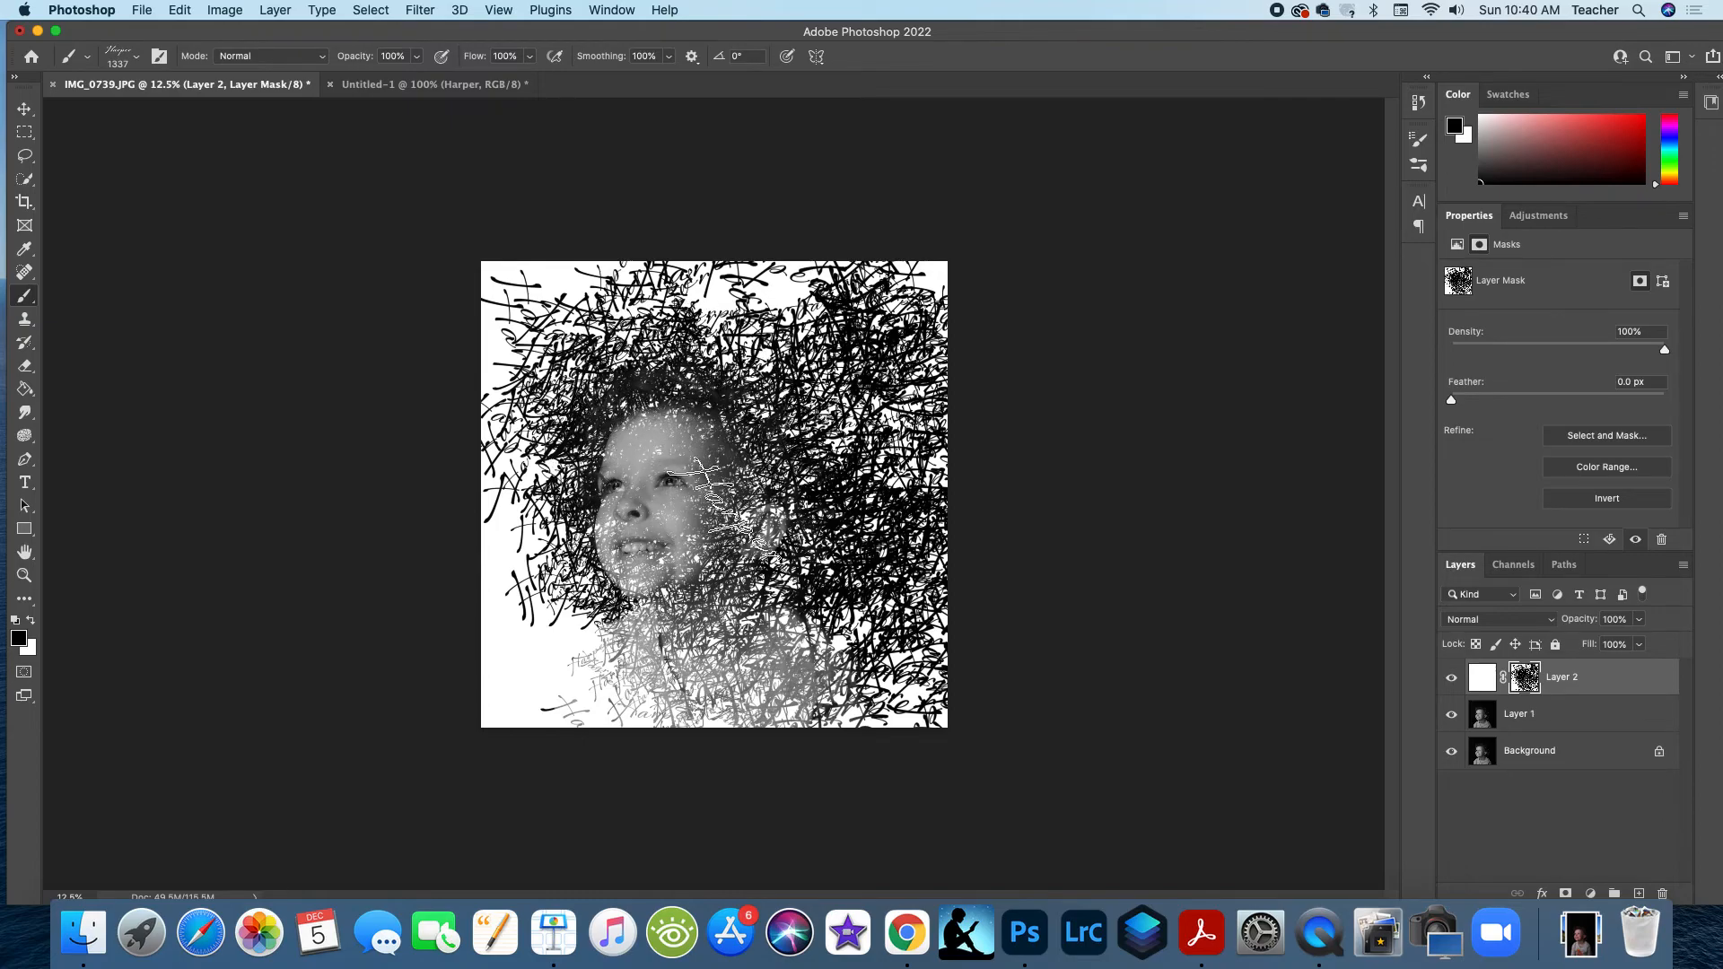
Step: Reduce the name brush to 534 px and fill the remaining gaps in the lower face, lower-left background, top edge and shoulders on Layer 2's mask
{"action": "left_click_drag", "start_coordinate": [613, 550], "coordinate": [560, 552]}
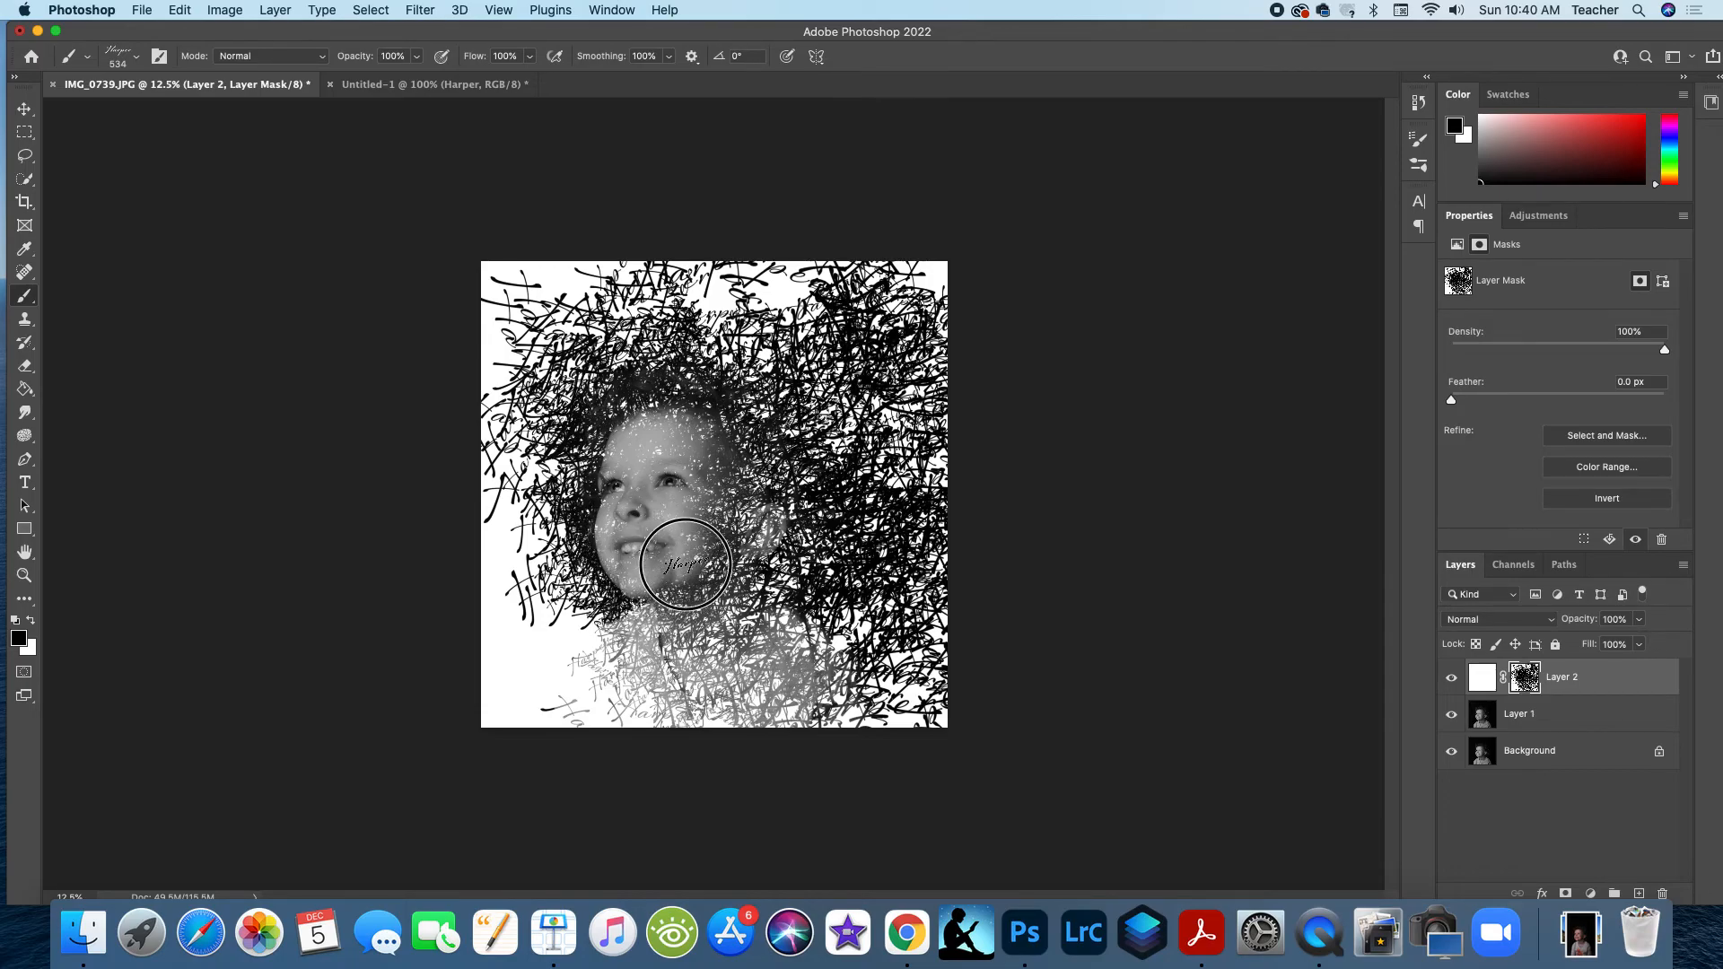
{"action": "left_click", "coordinate": [598, 544]}
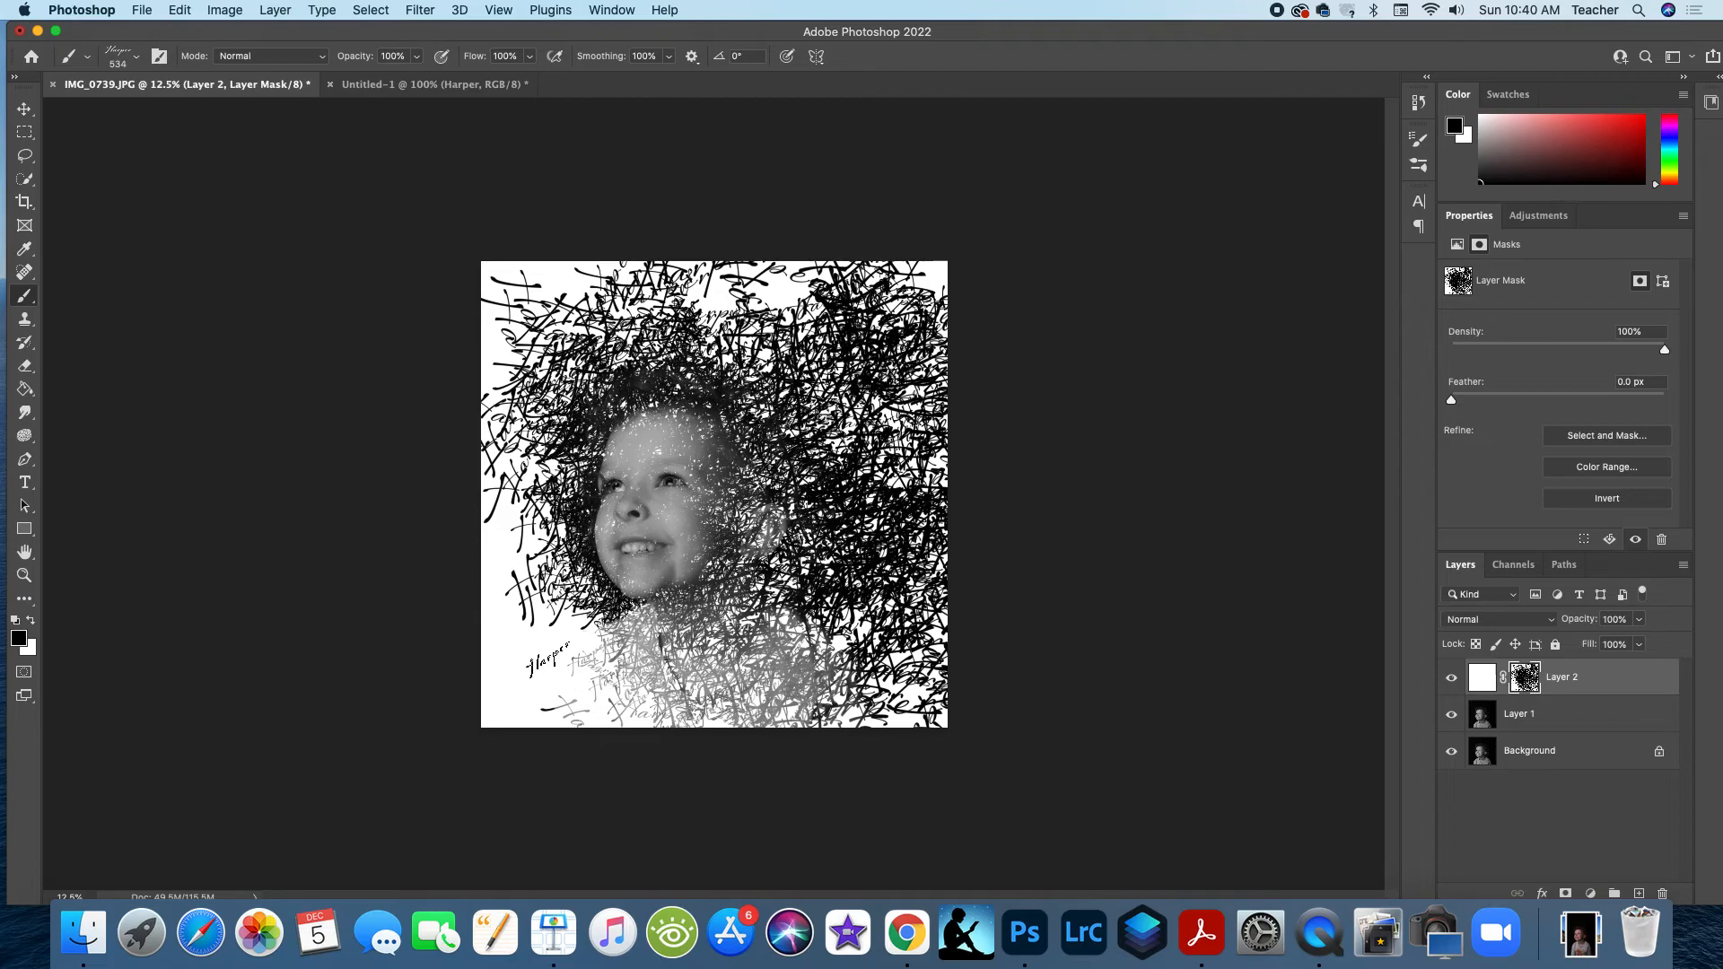
{"action": "mouse_move", "coordinate": [543, 685]}
{"action": "left_mouse_down"}
{"action": "mouse_move", "coordinate": [621, 734]}
{"action": "mouse_move", "coordinate": [542, 594]}
{"action": "left_mouse_up"}
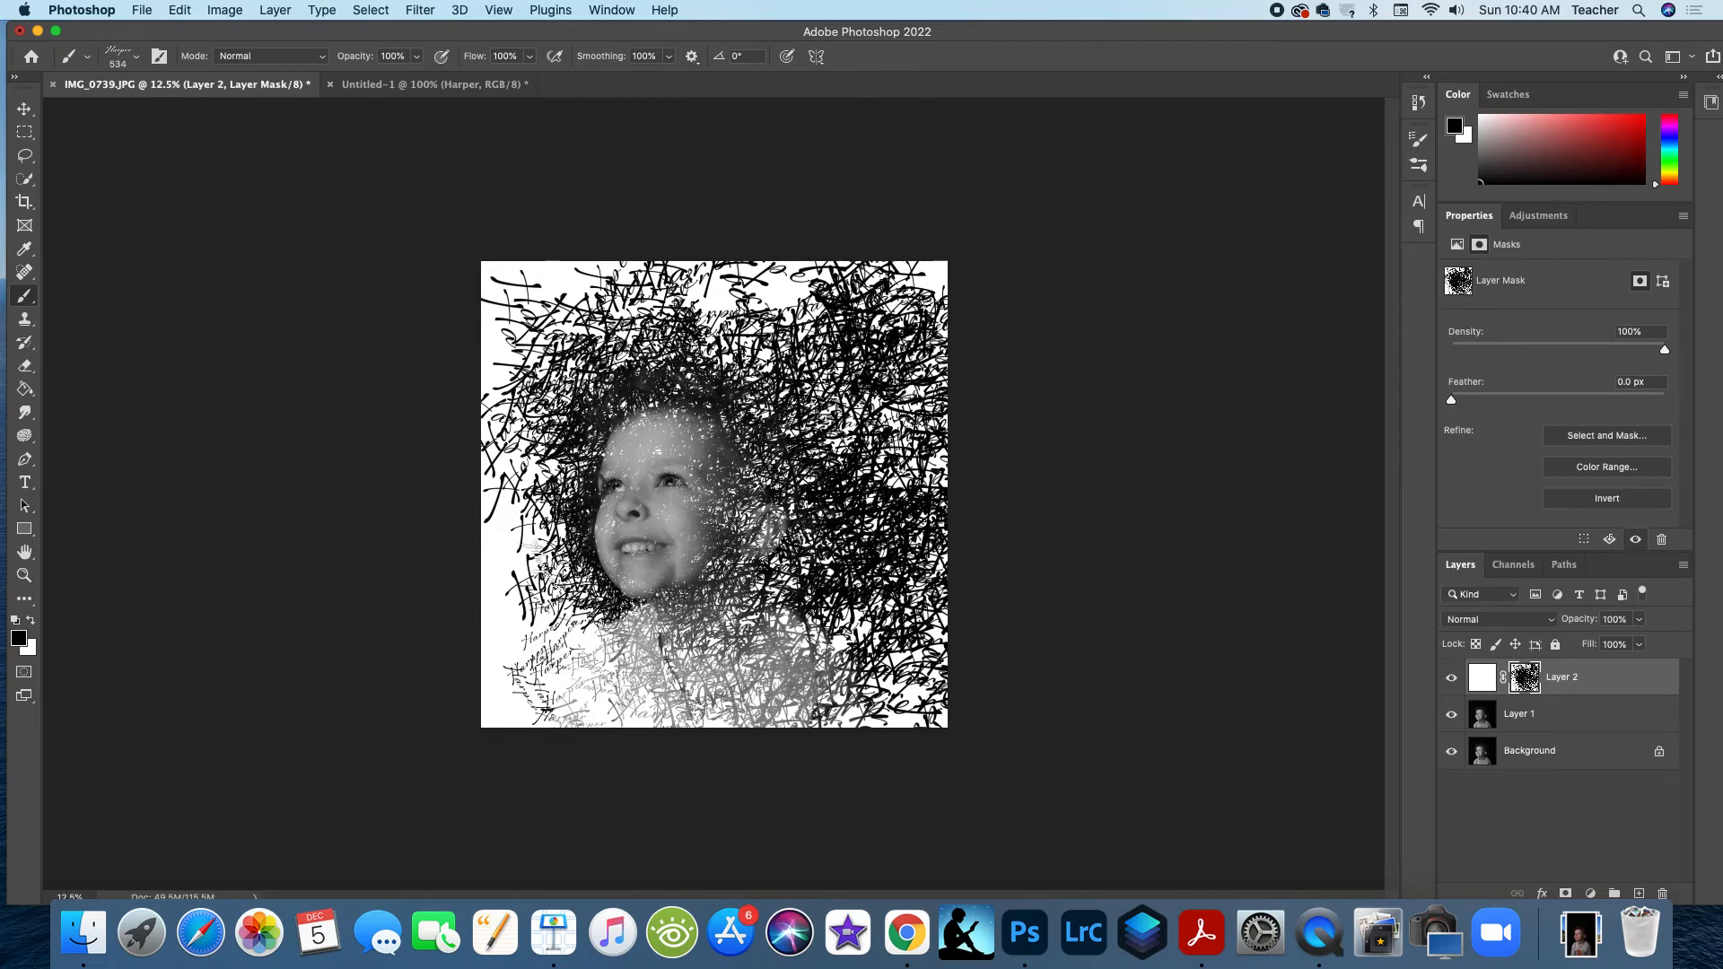
{"action": "left_click", "coordinate": [559, 287]}
{"action": "left_click", "coordinate": [718, 296]}
{"action": "left_click", "coordinate": [787, 284]}
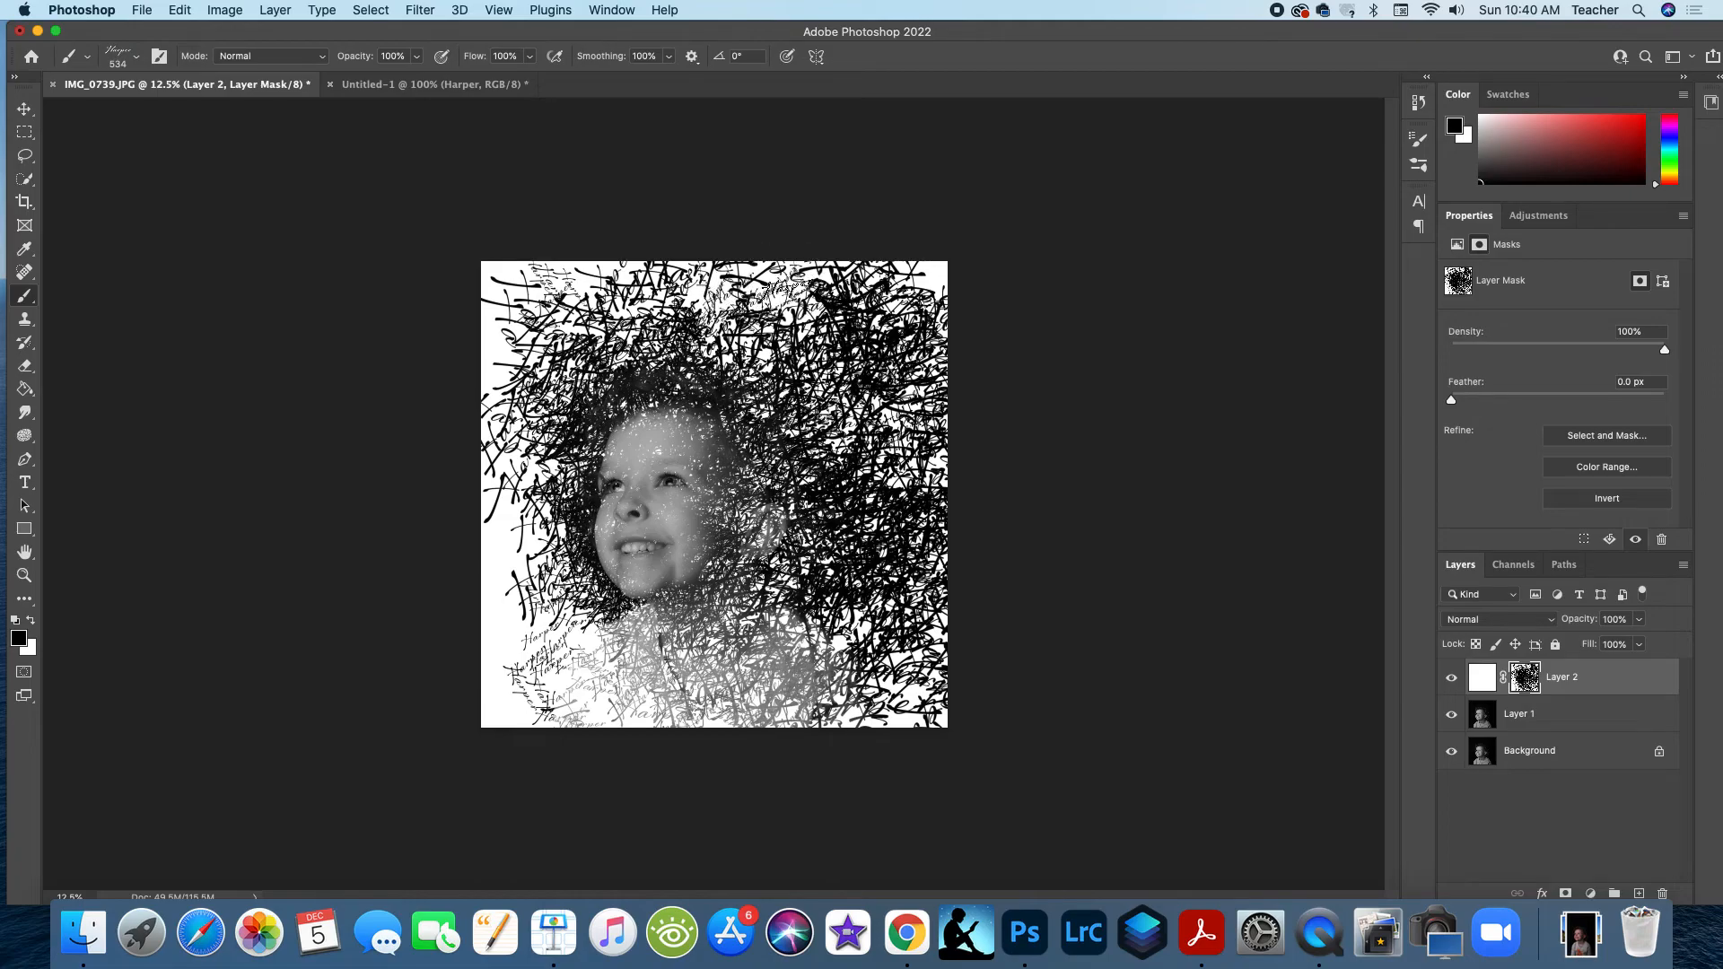
{"action": "left_click", "coordinate": [933, 265]}
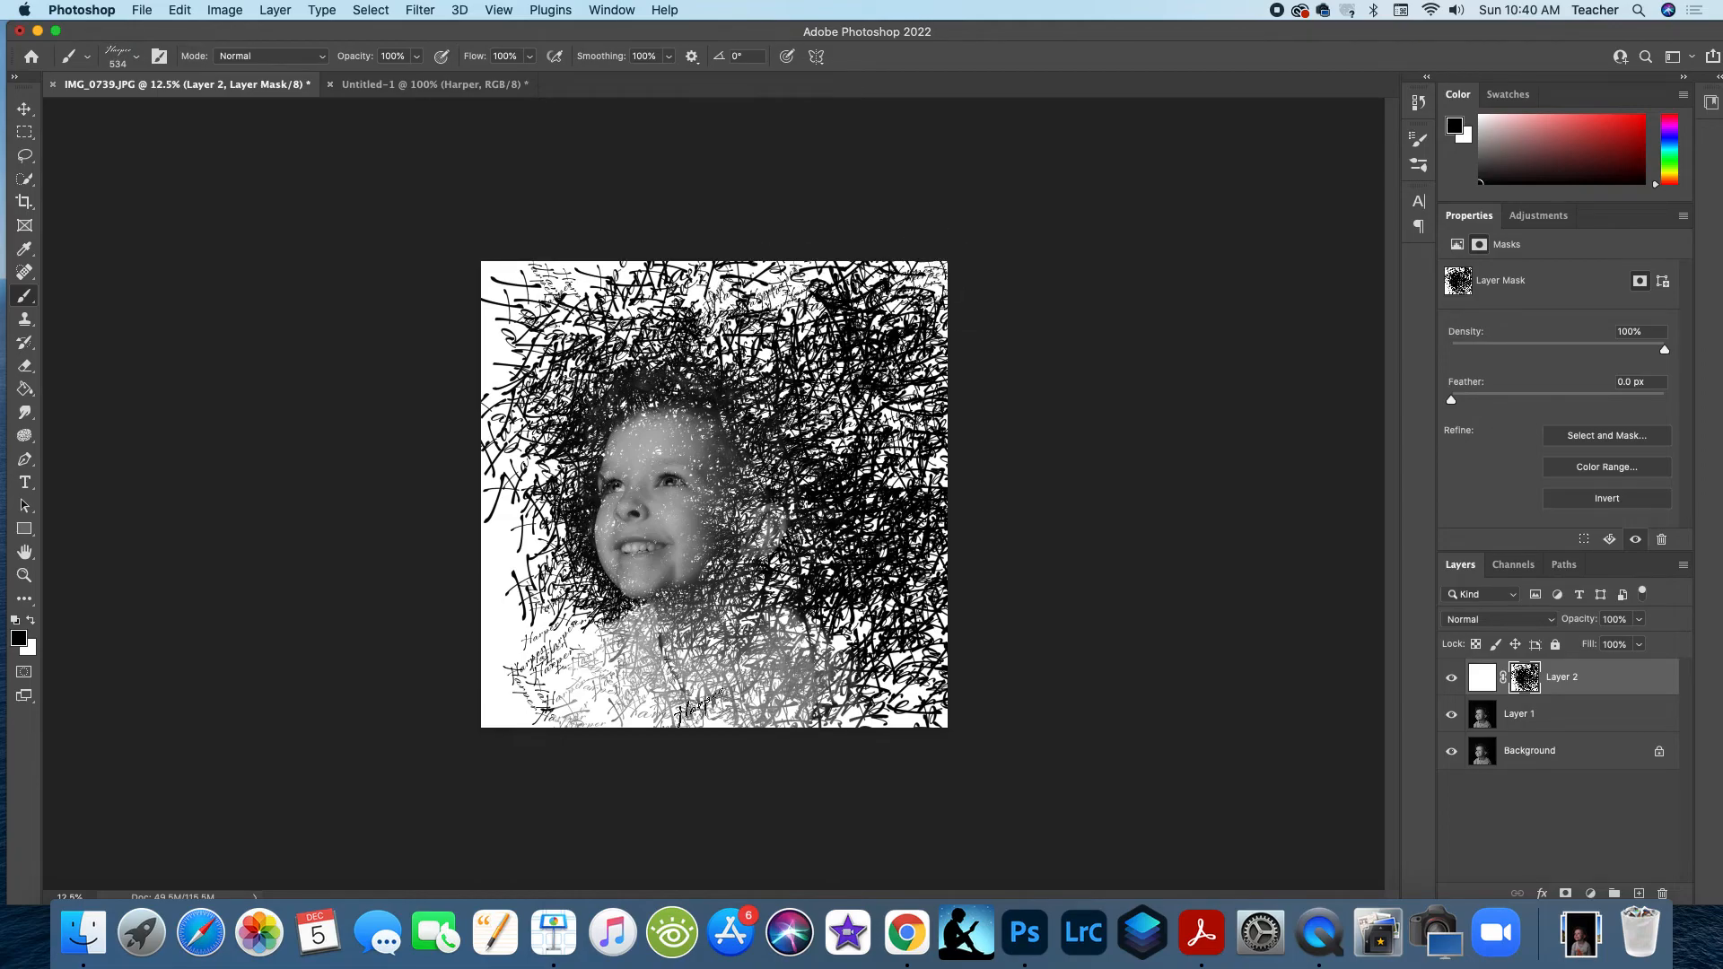
{"action": "left_click", "coordinate": [589, 691]}
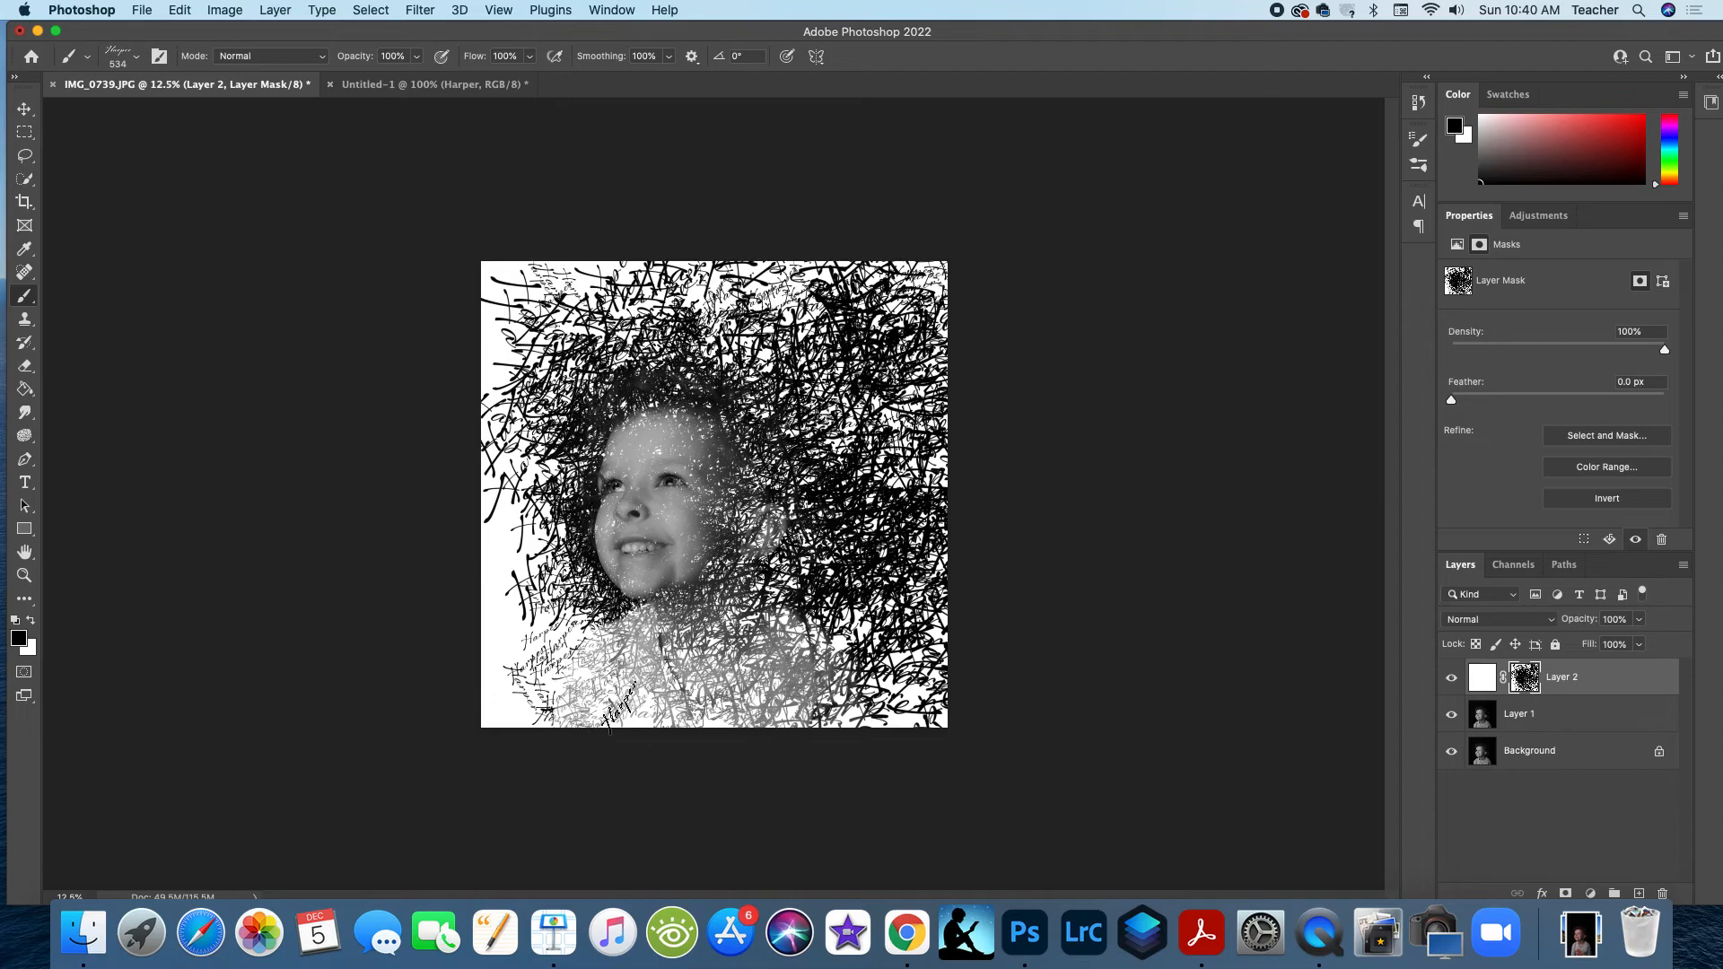
{"action": "left_click", "coordinate": [723, 709]}
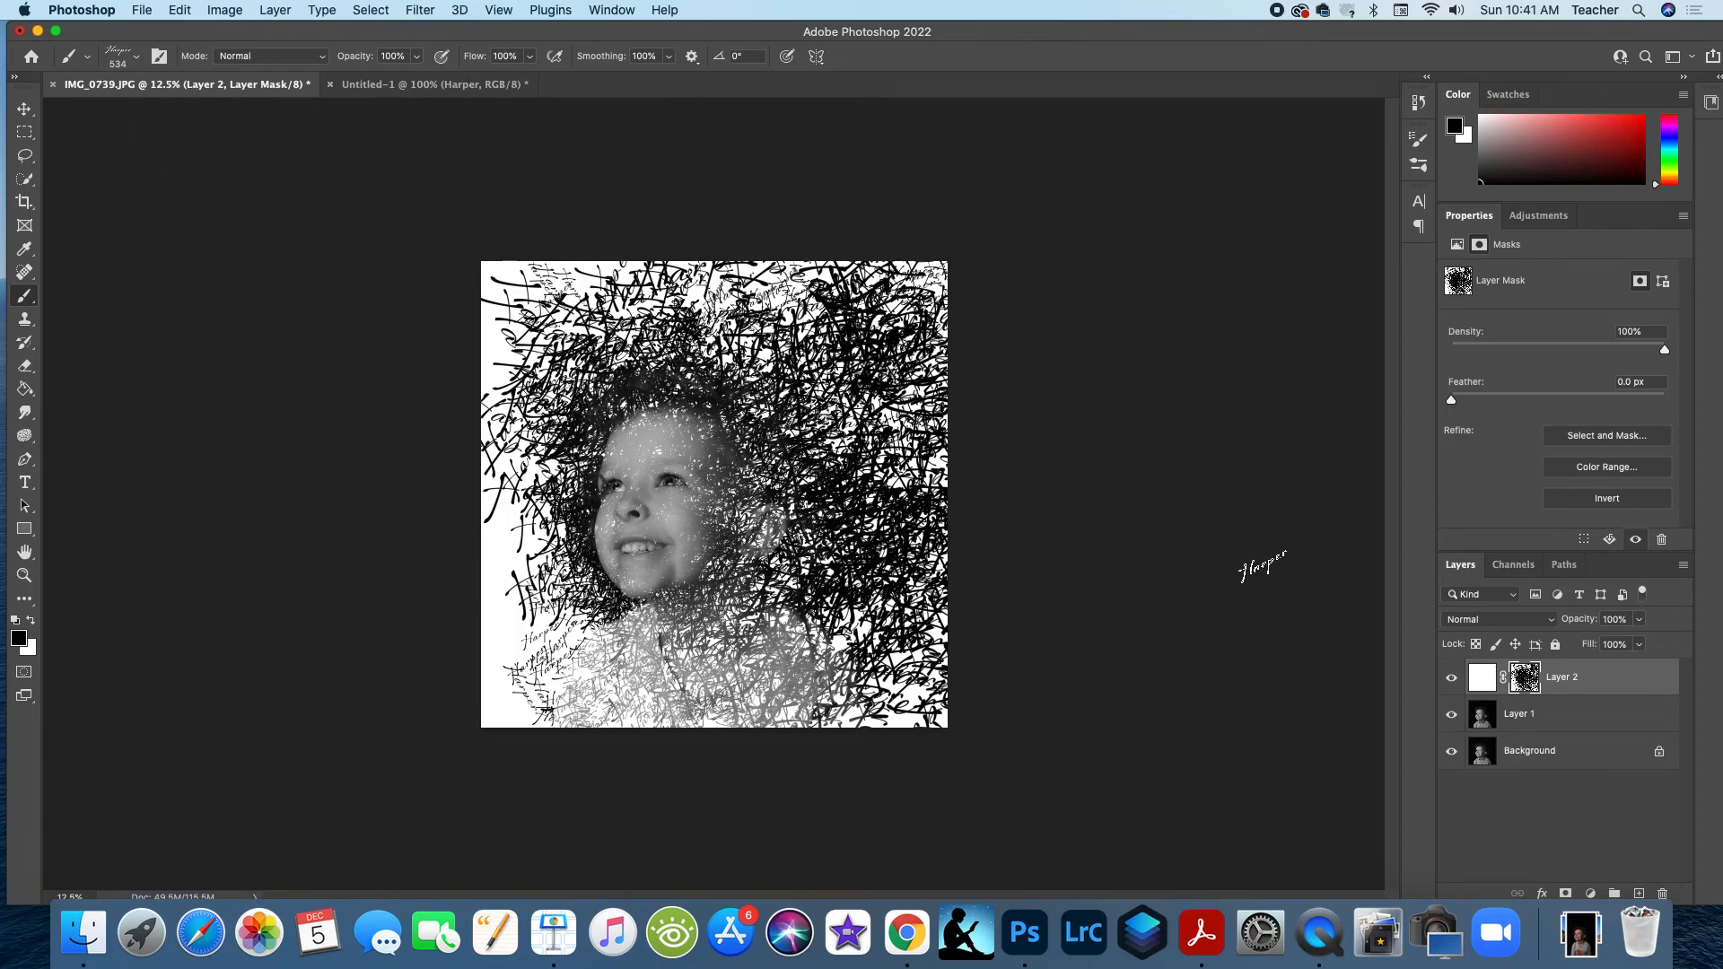
Step: Flatten the image and save it to the Desktop as the JPEG Whetstone.example with maximum quality 12 and Baseline Optimized format
{"action": "right_click", "coordinate": [1588, 685]}
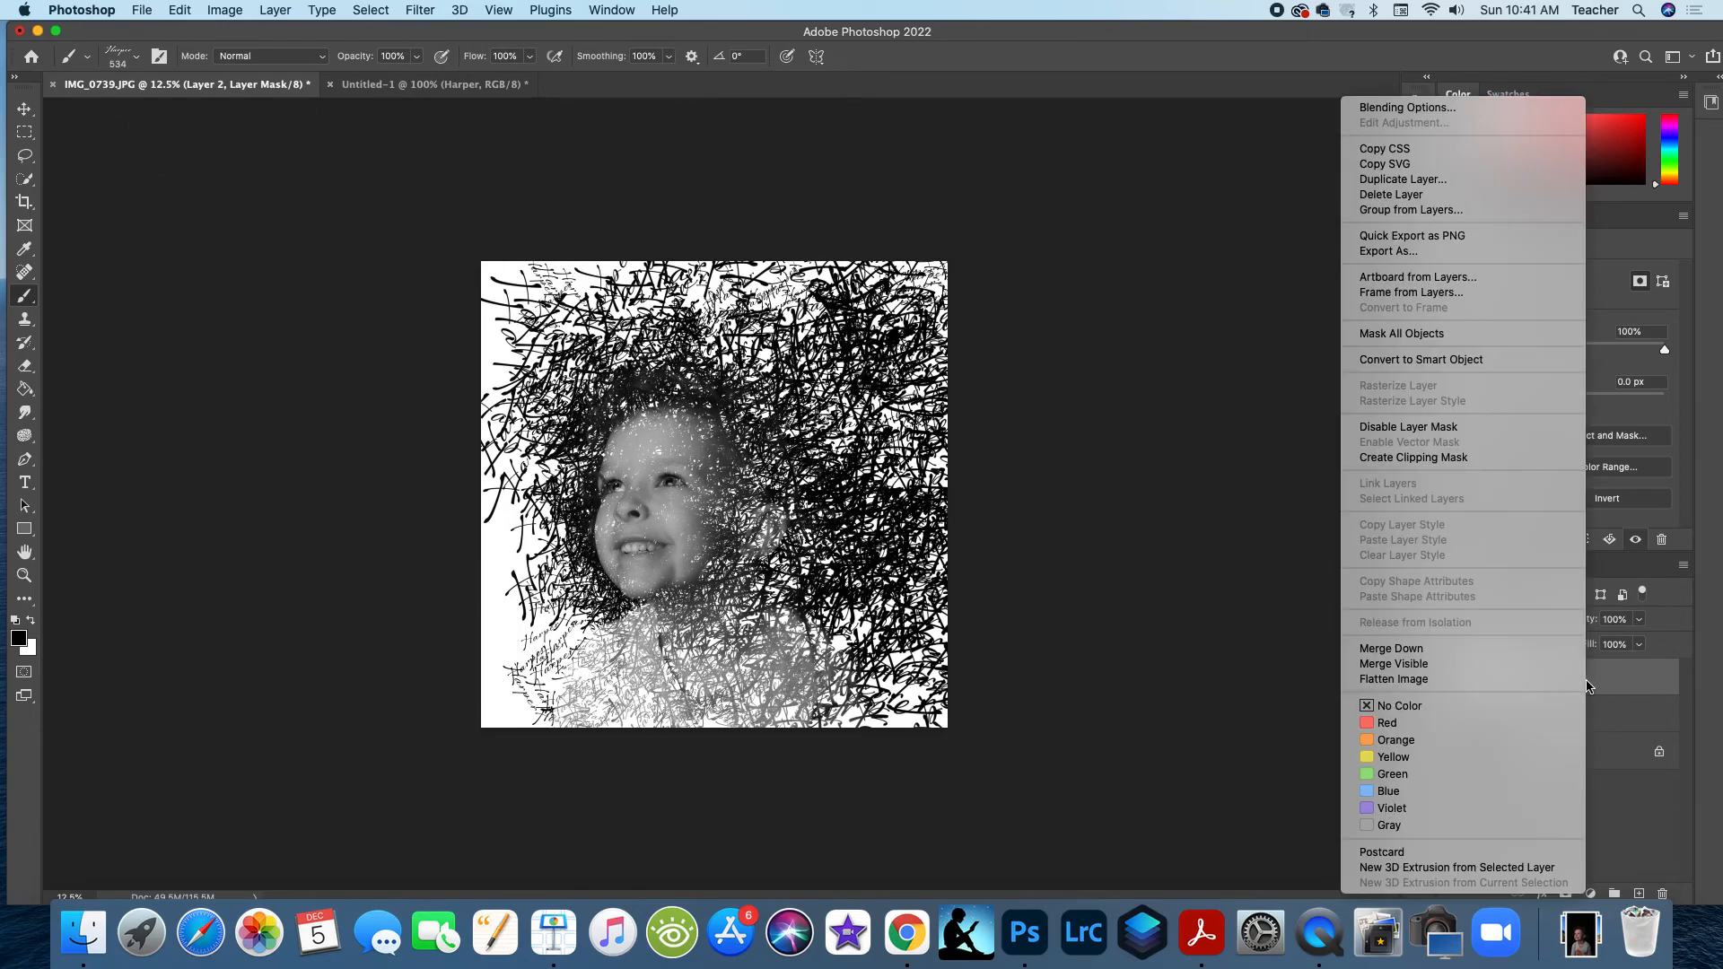
{"action": "left_click", "coordinate": [1468, 680]}
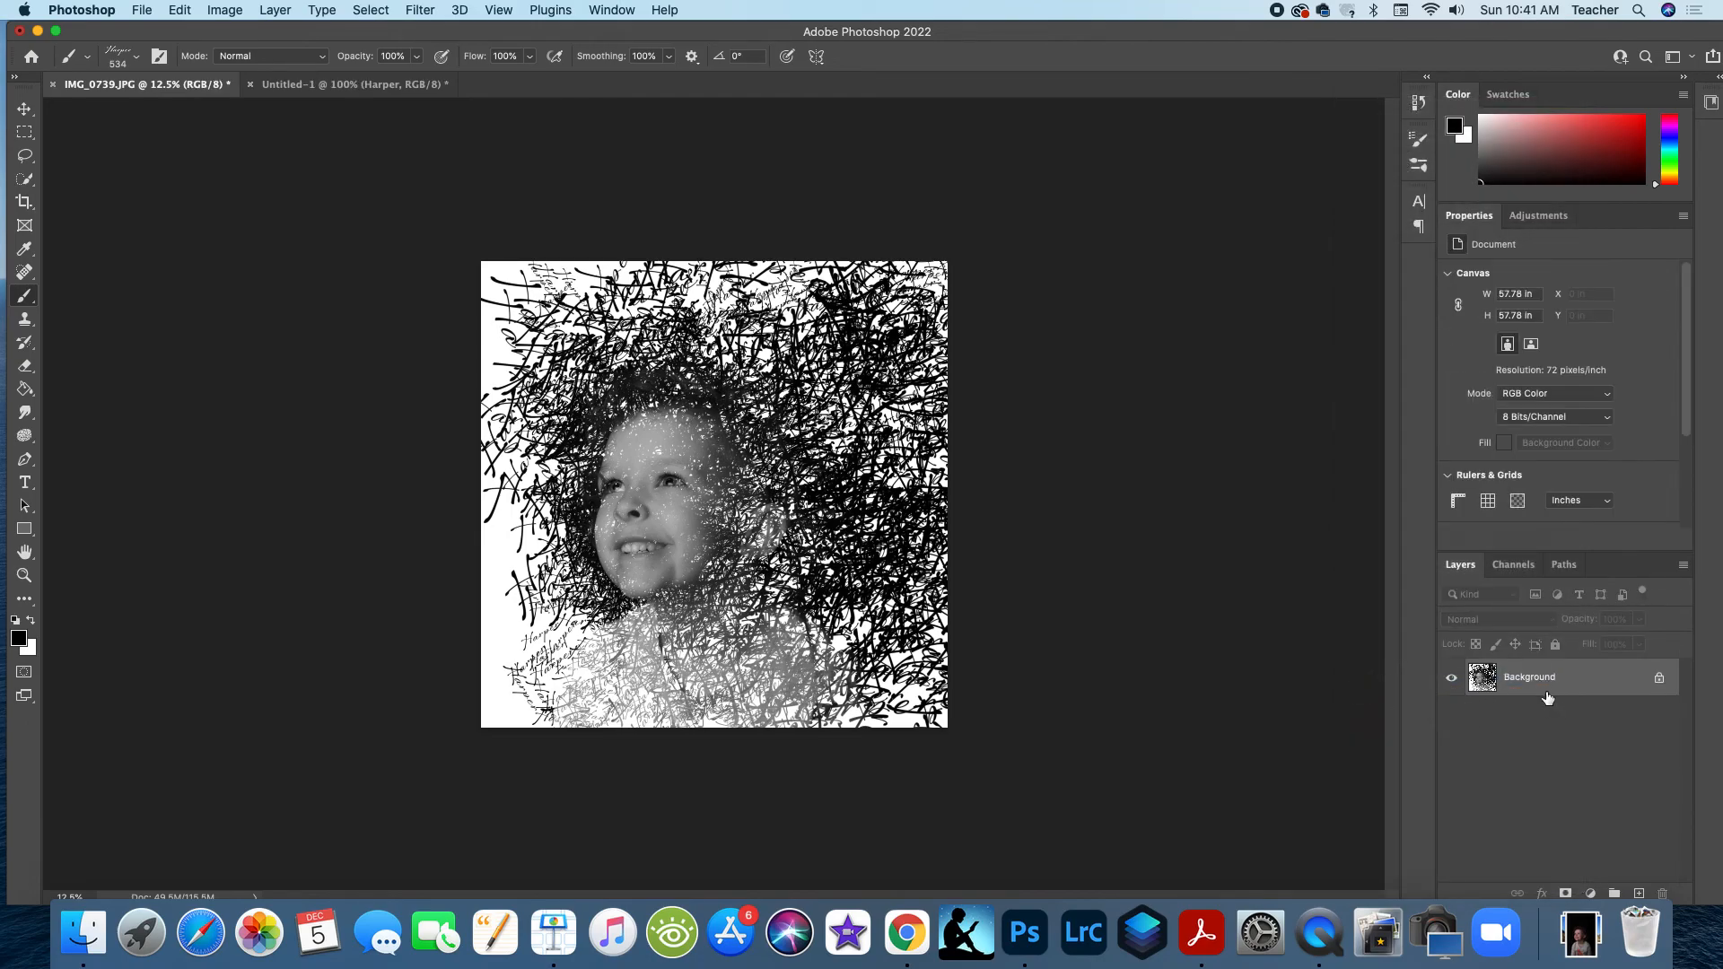
{"action": "left_click", "coordinate": [141, 11]}
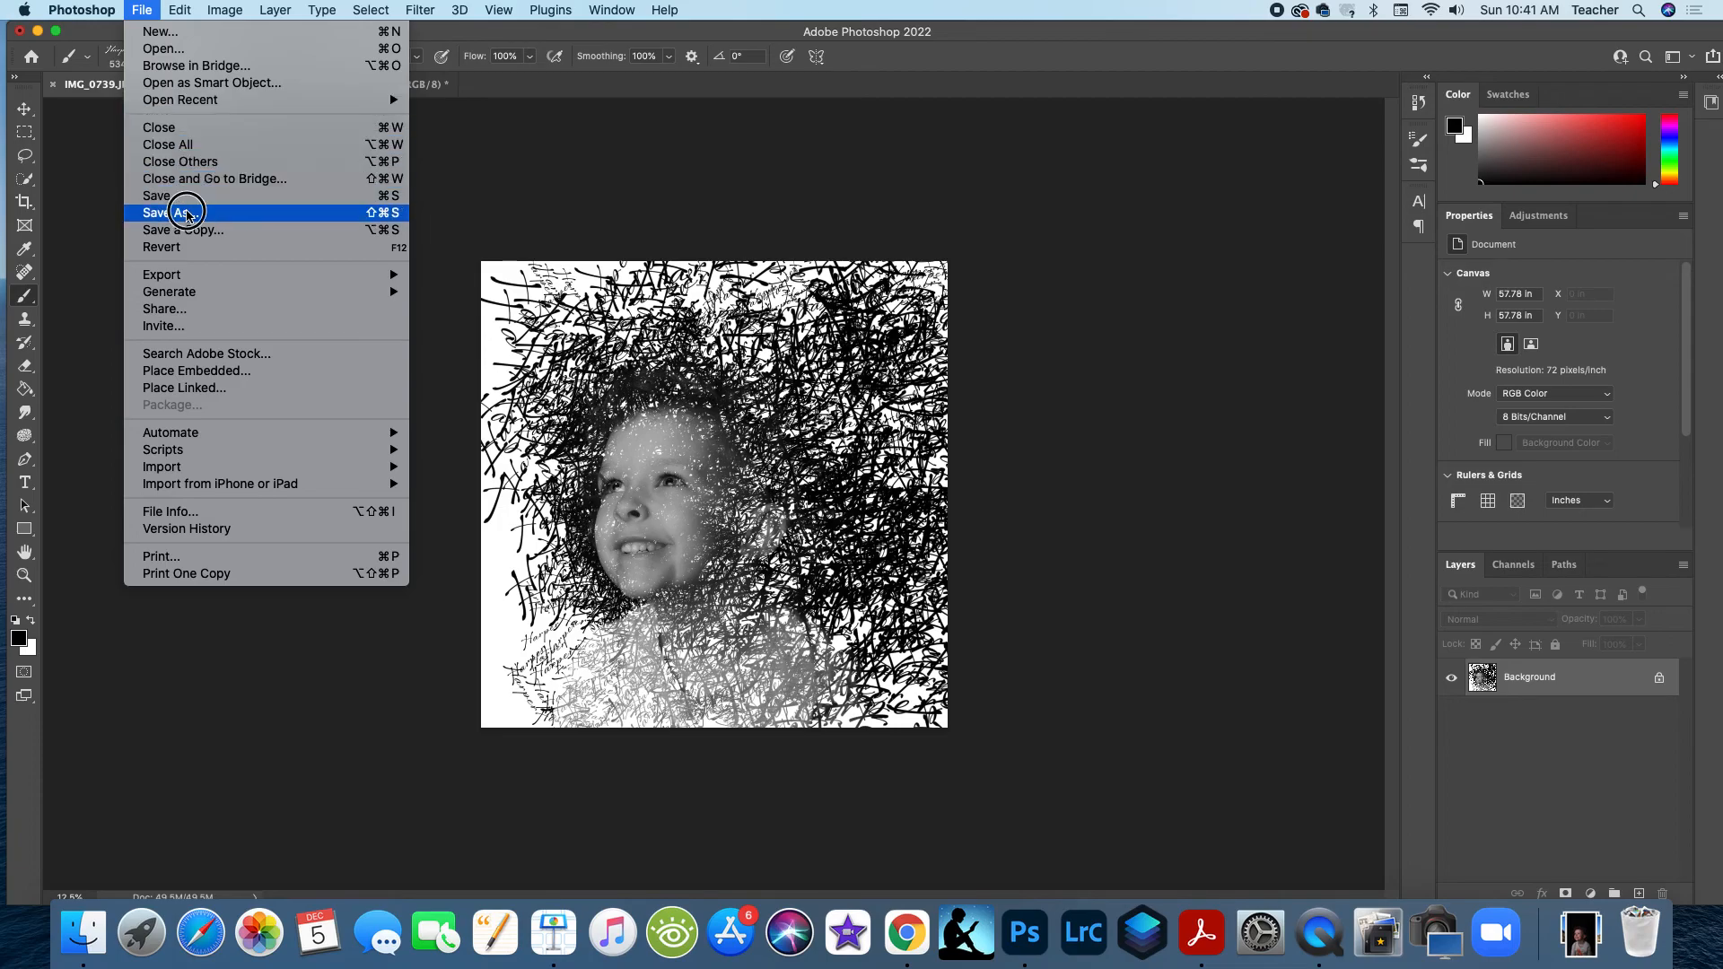
{"action": "left_click", "coordinate": [194, 195]}
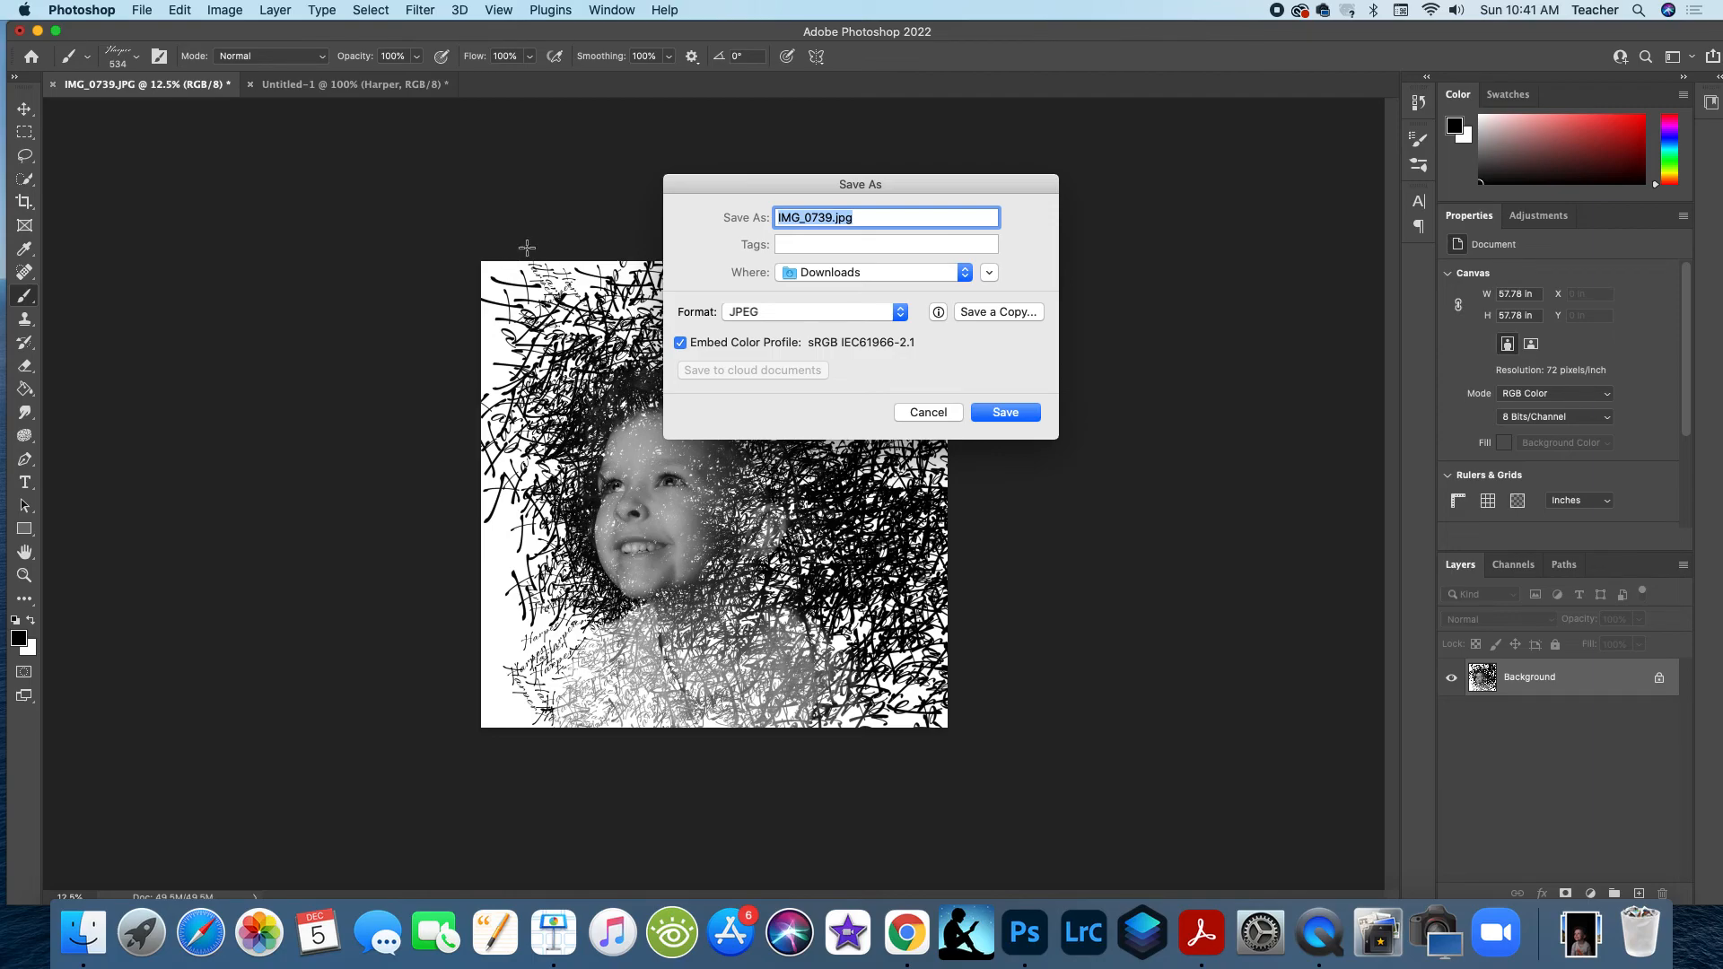
{"action": "type", "text": "Whetstone.example"}
{"action": "left_click", "coordinate": [824, 274]}
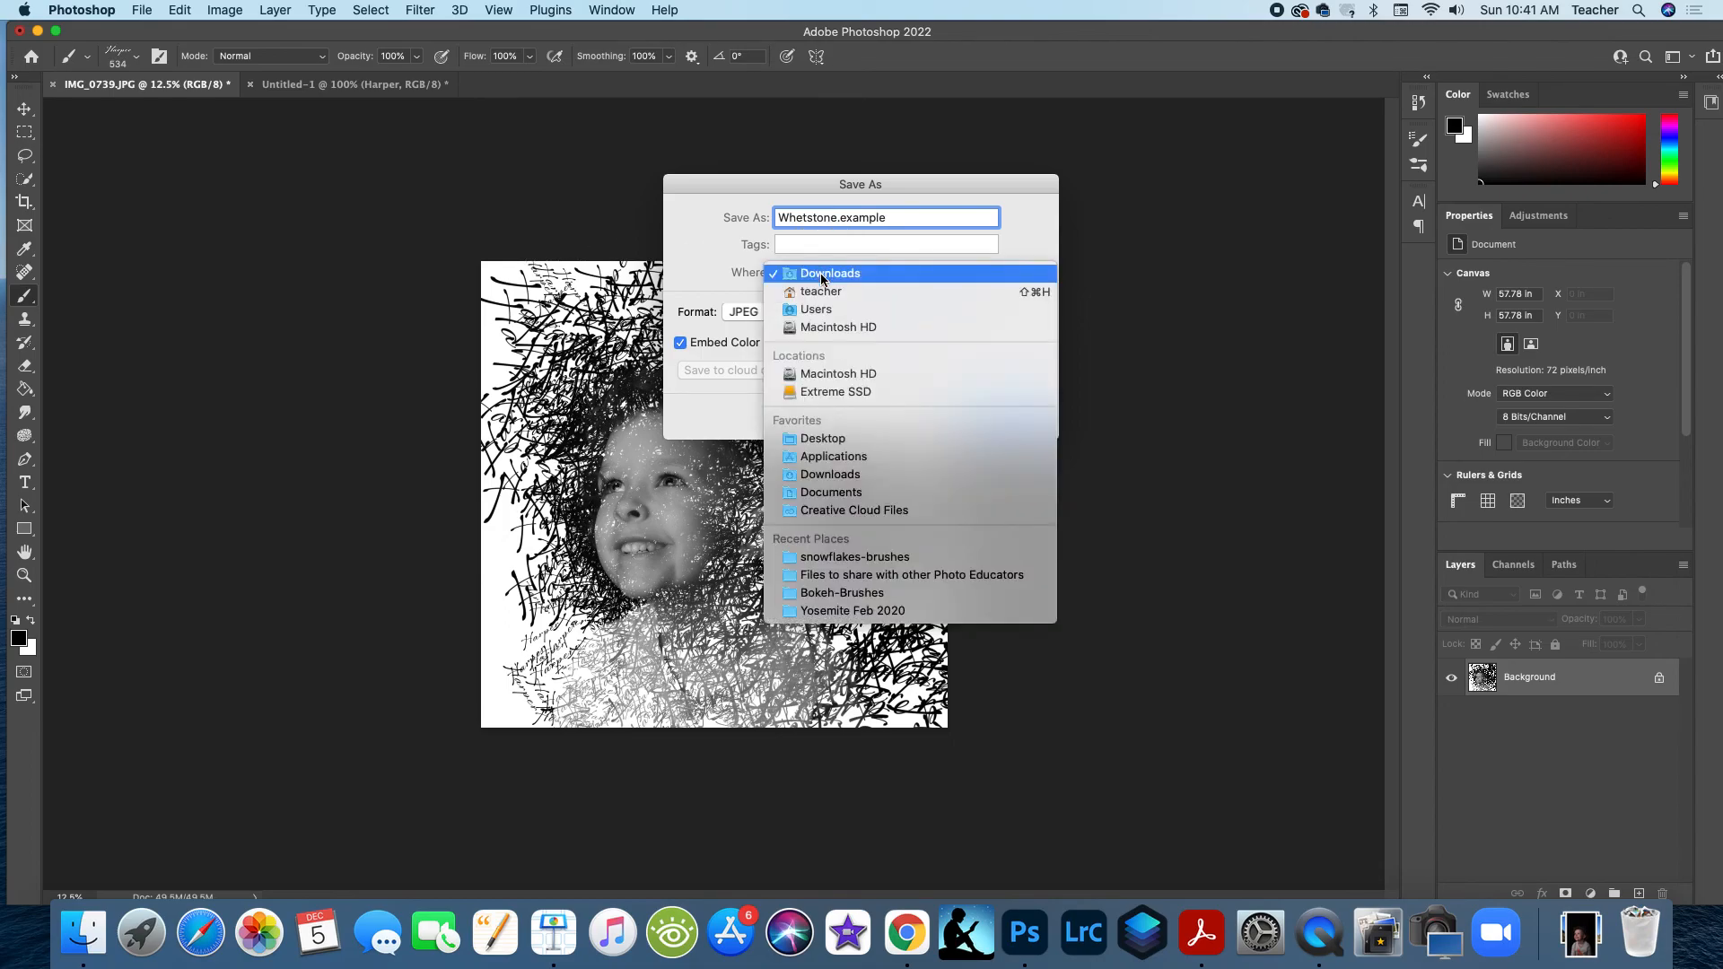
{"action": "left_click", "coordinate": [825, 446]}
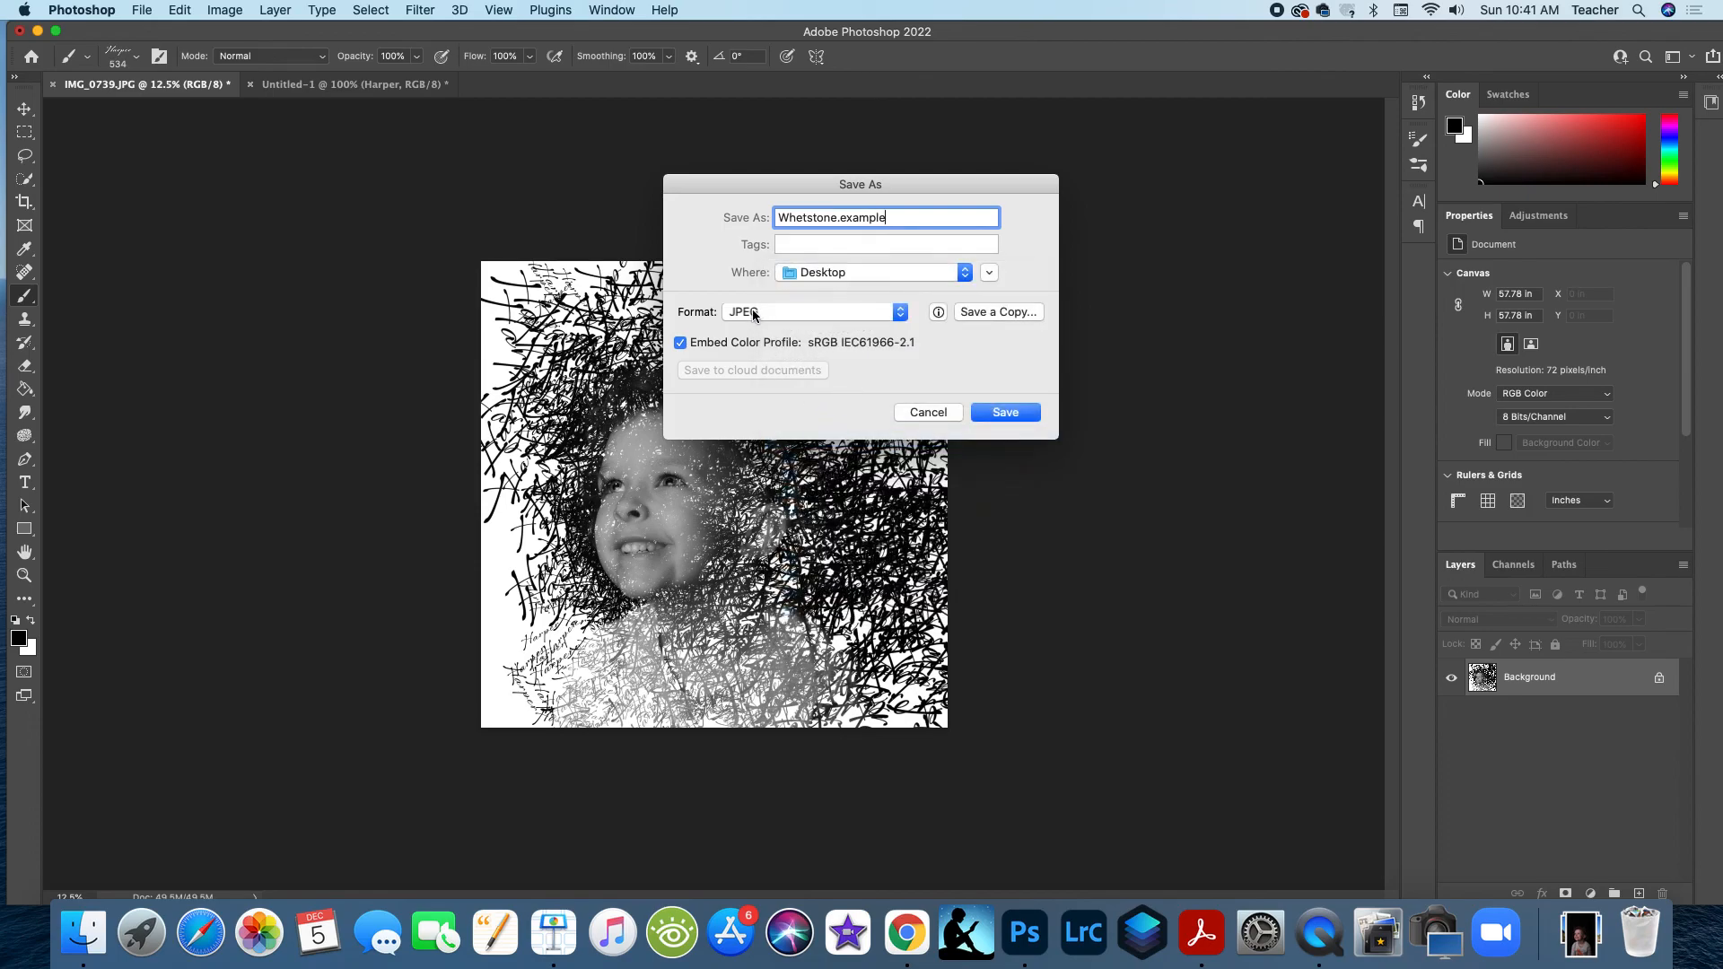
{"action": "left_click", "coordinate": [1006, 411]}
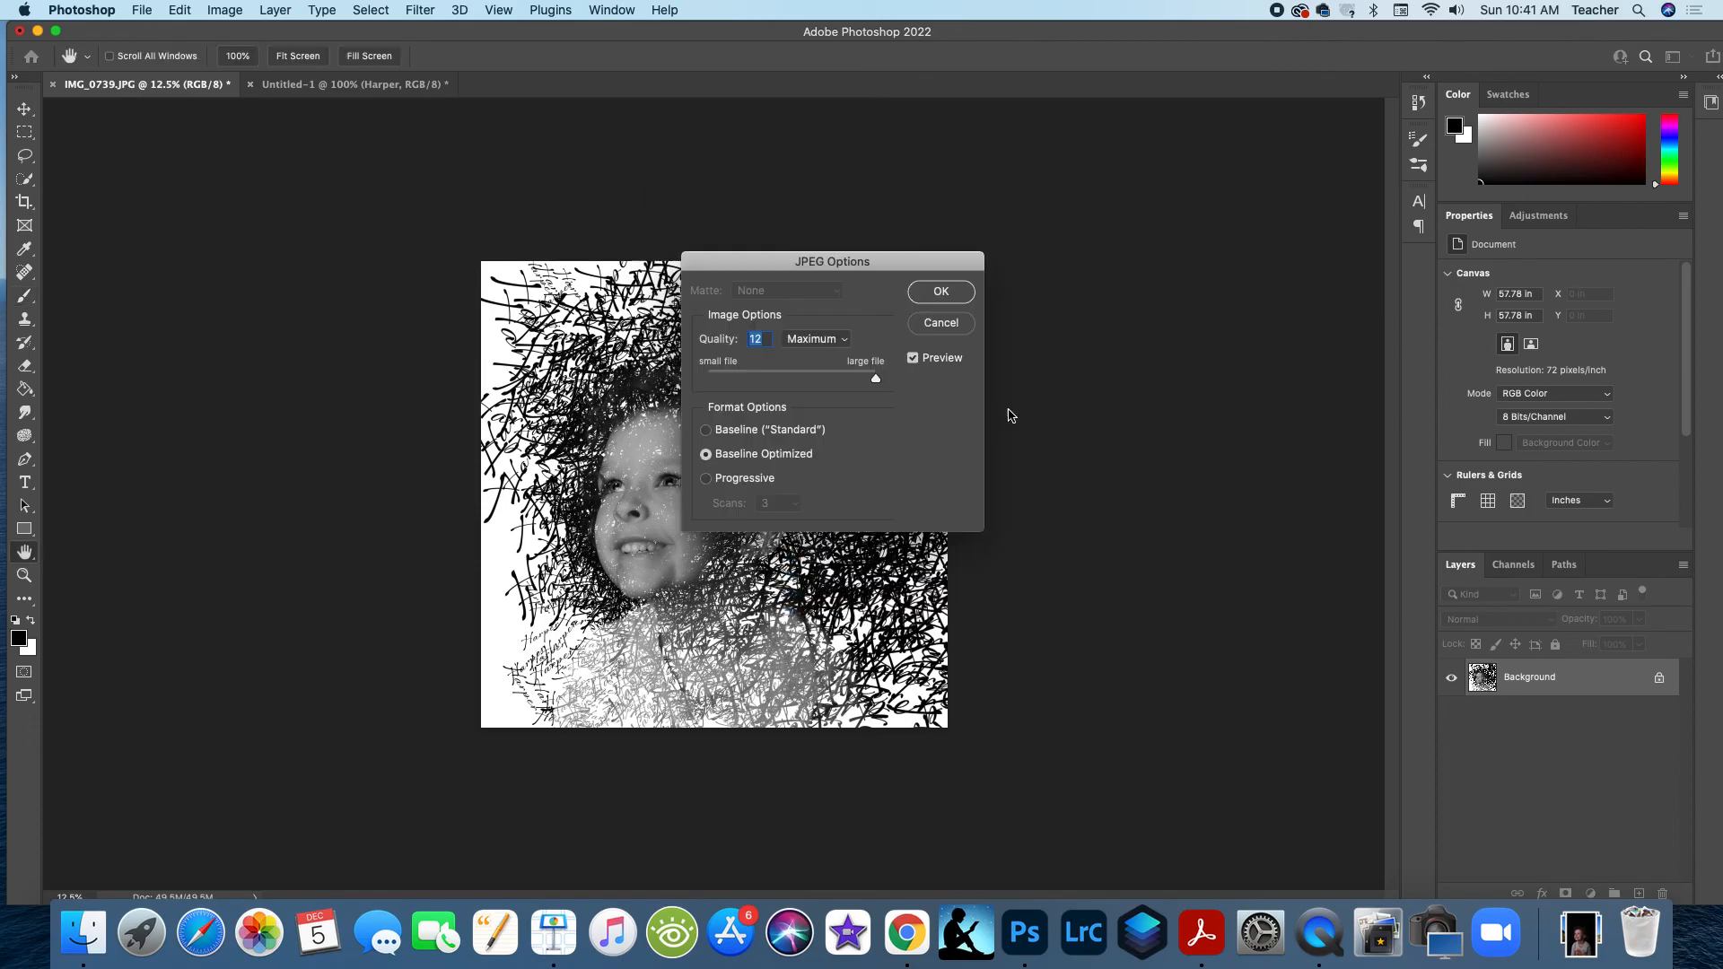
{"action": "left_click", "coordinate": [940, 293]}
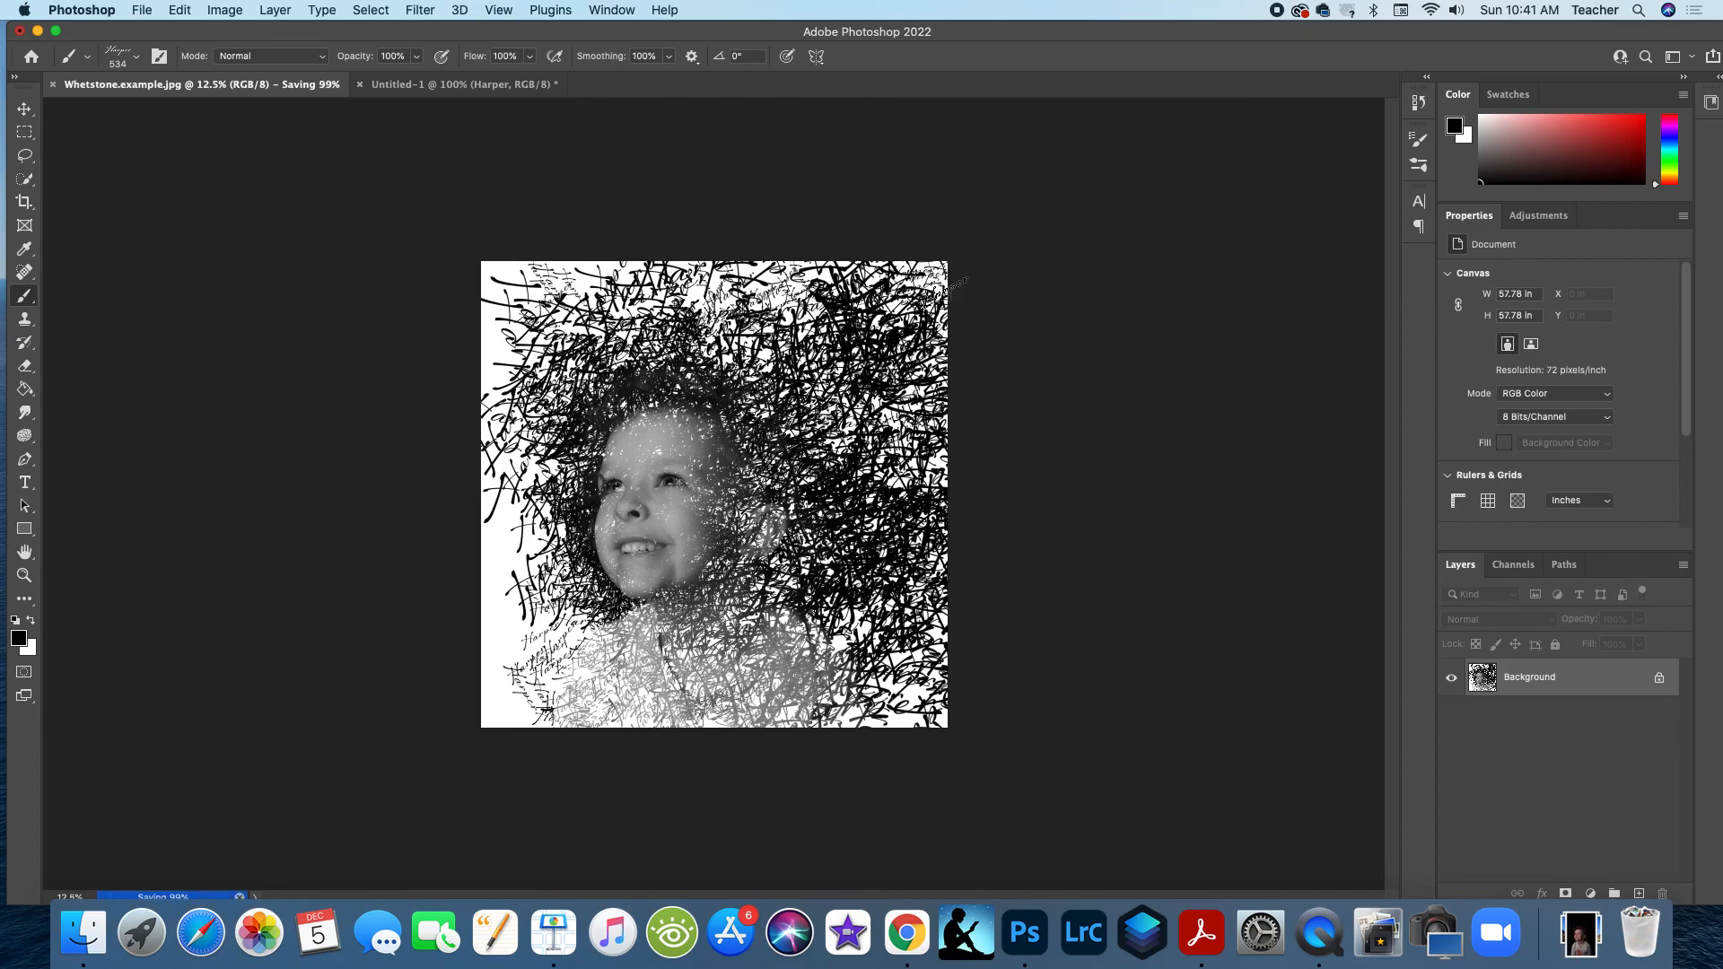